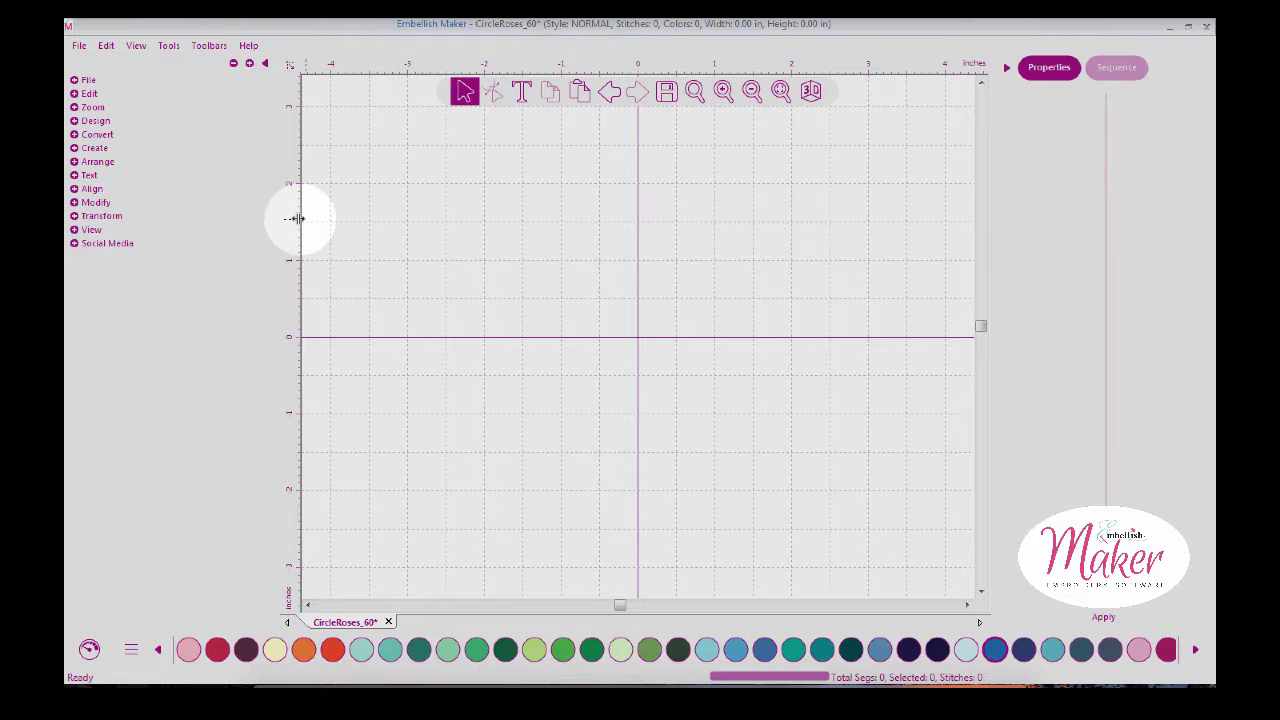
# Expand the Transform and View tool groups, then collapse all the tool groups
pyautogui.click(76, 219)
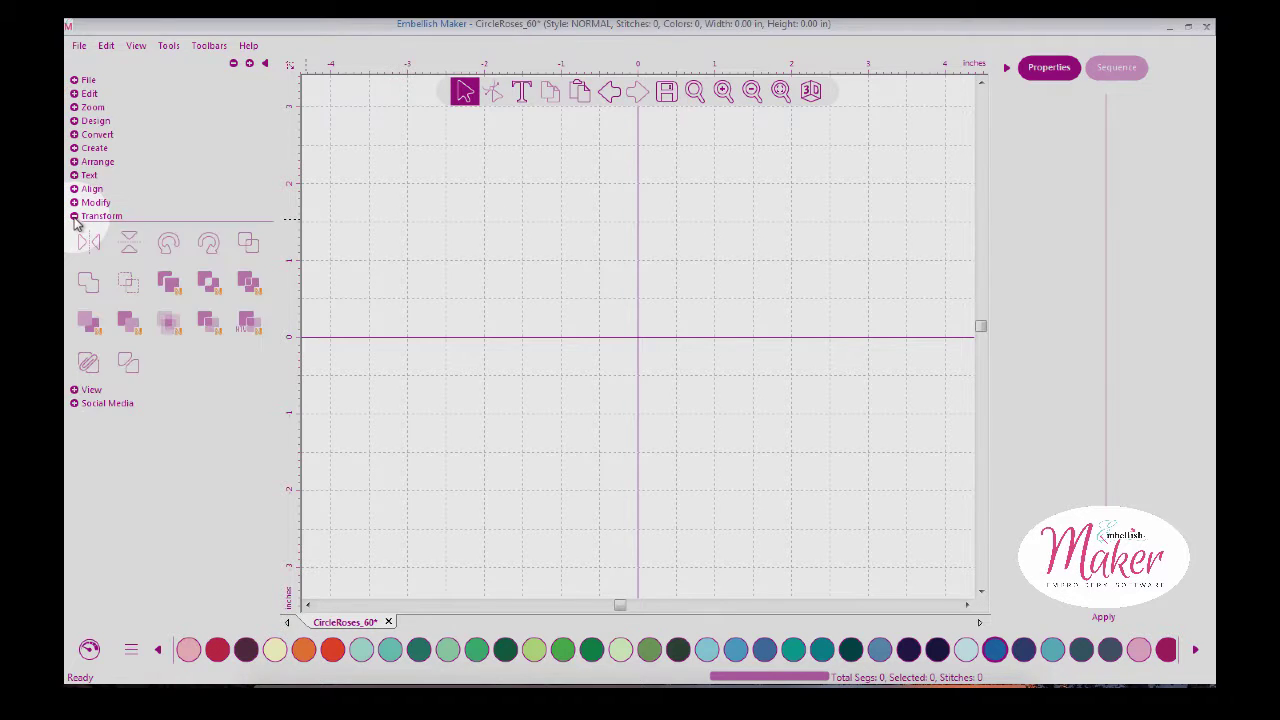
pyautogui.click(84, 390)
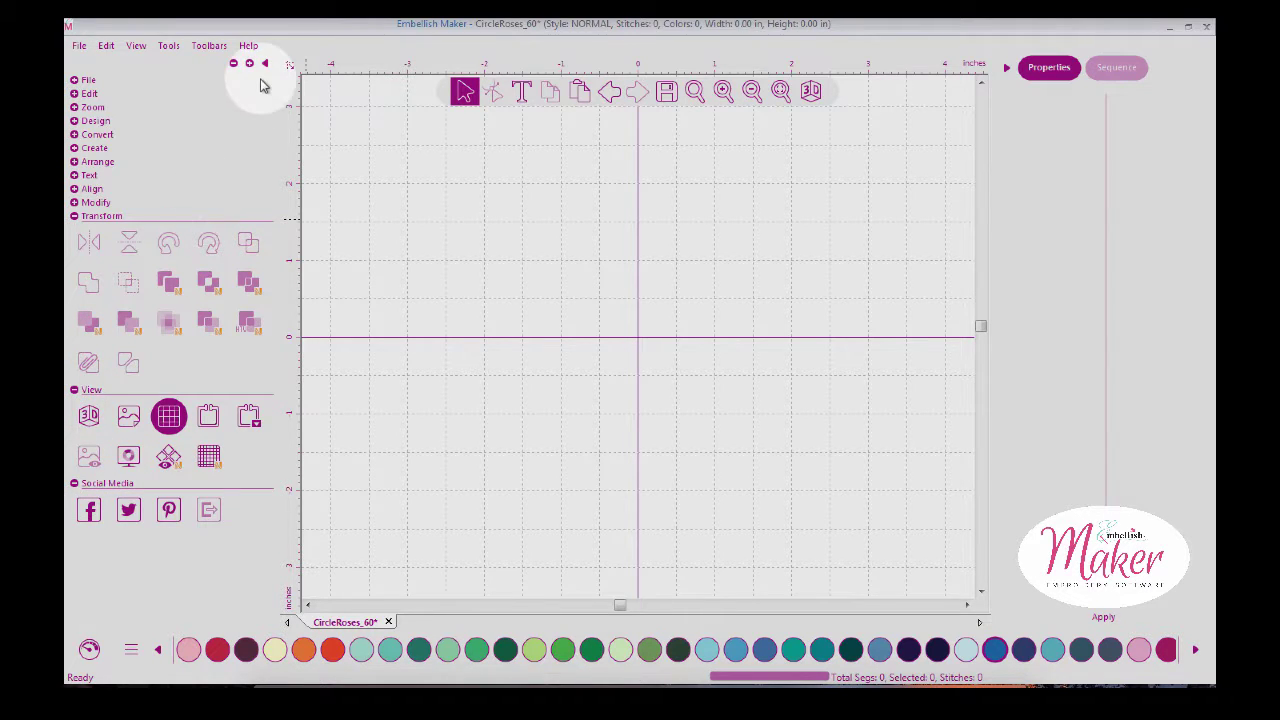
pyautogui.click(233, 63)
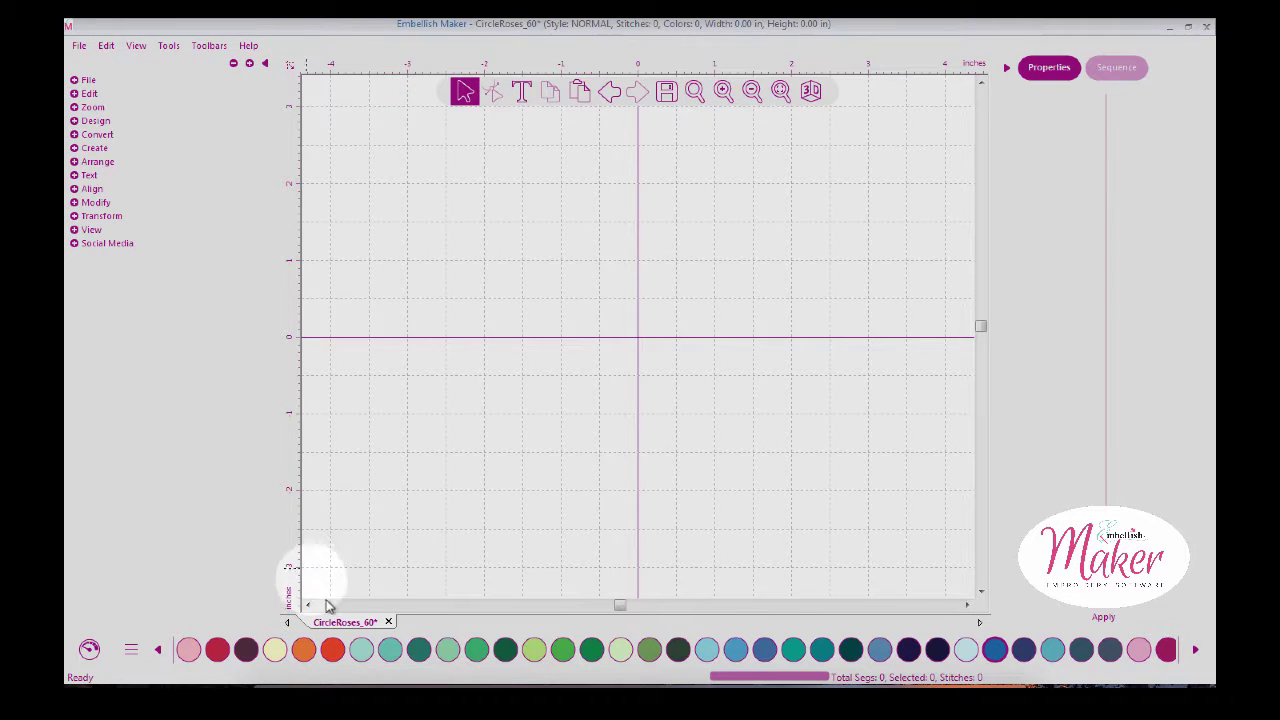
# Close CircleRoses_60 without saving its changes and start a new blank design
pyautogui.click(389, 622)
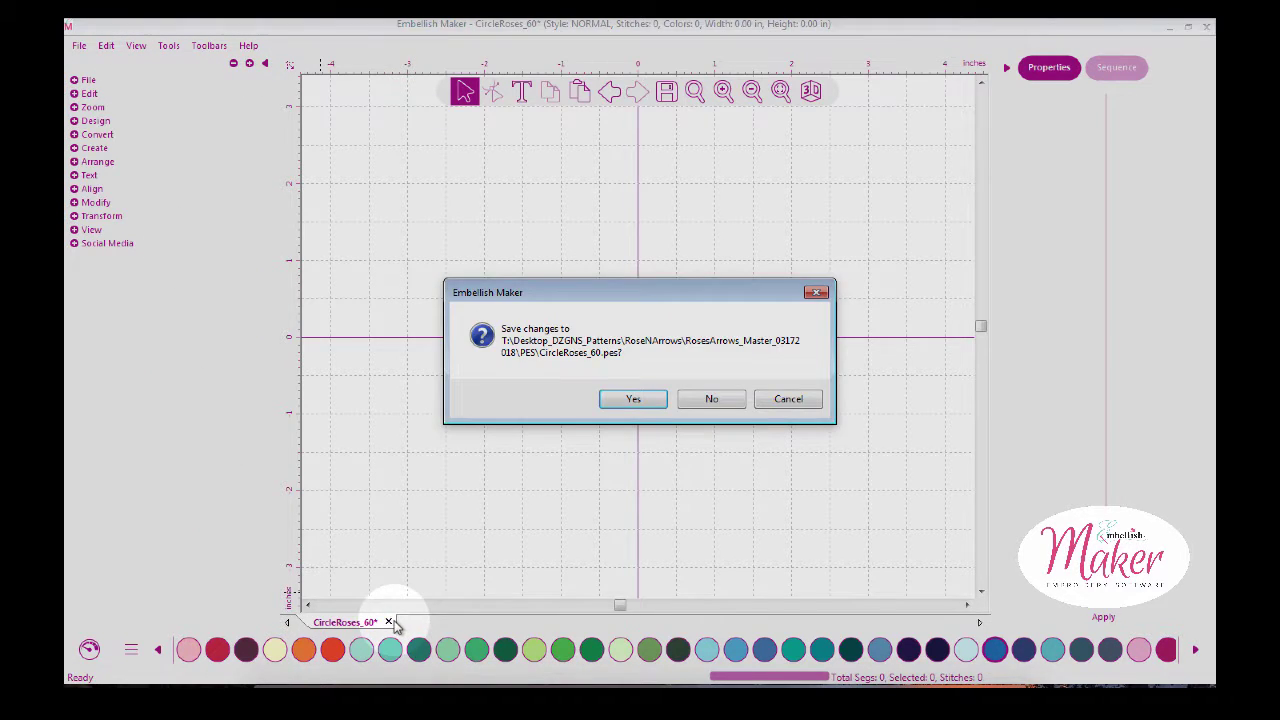
pyautogui.click(722, 403)
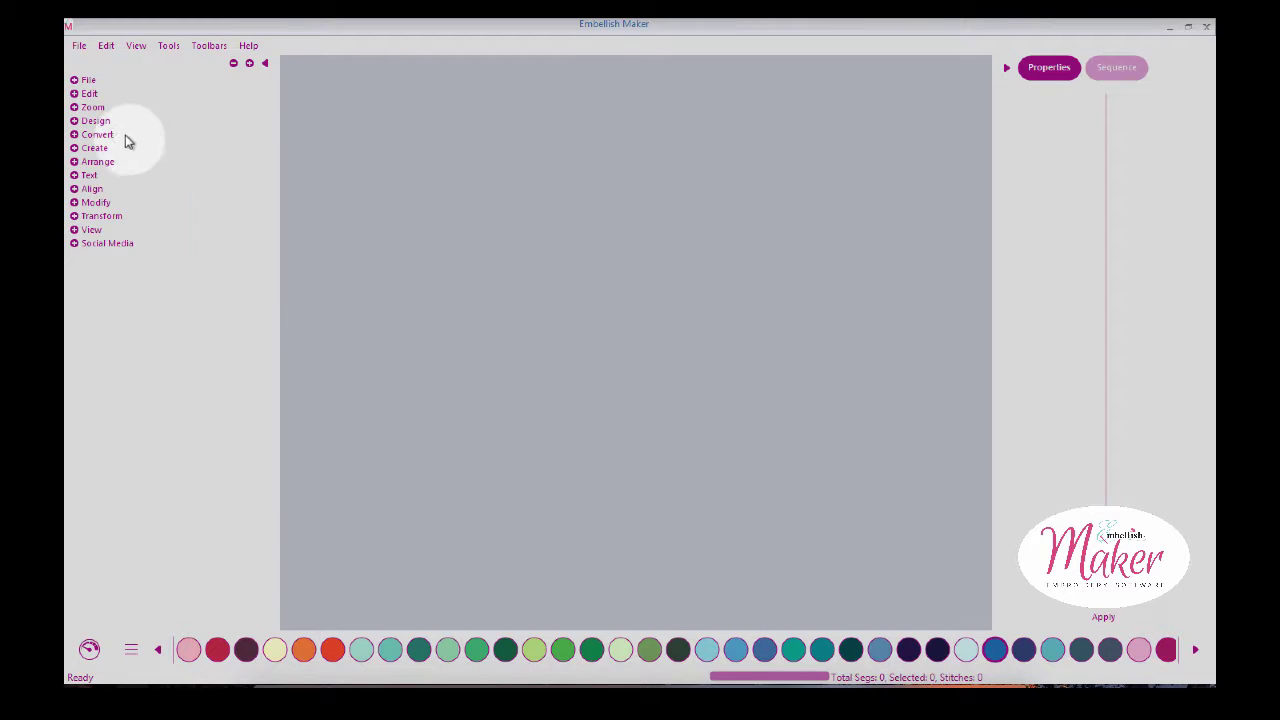
pyautogui.click(79, 47)
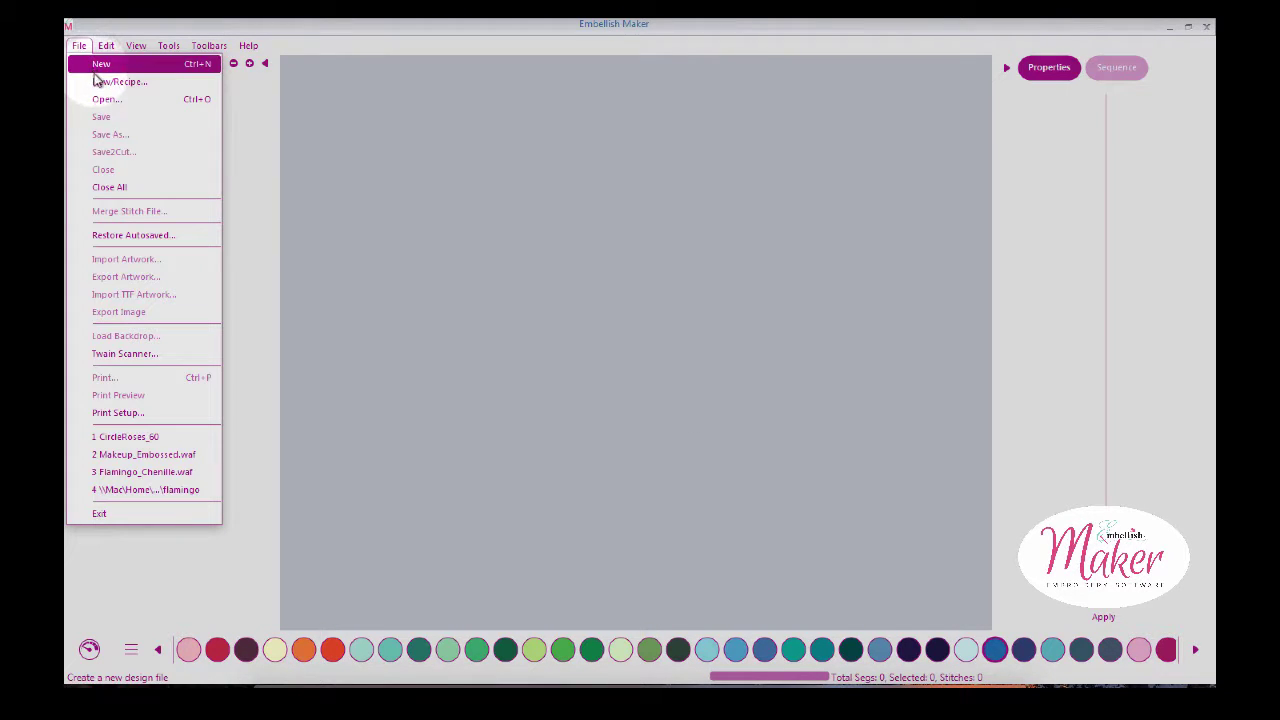
pyautogui.click(93, 70)
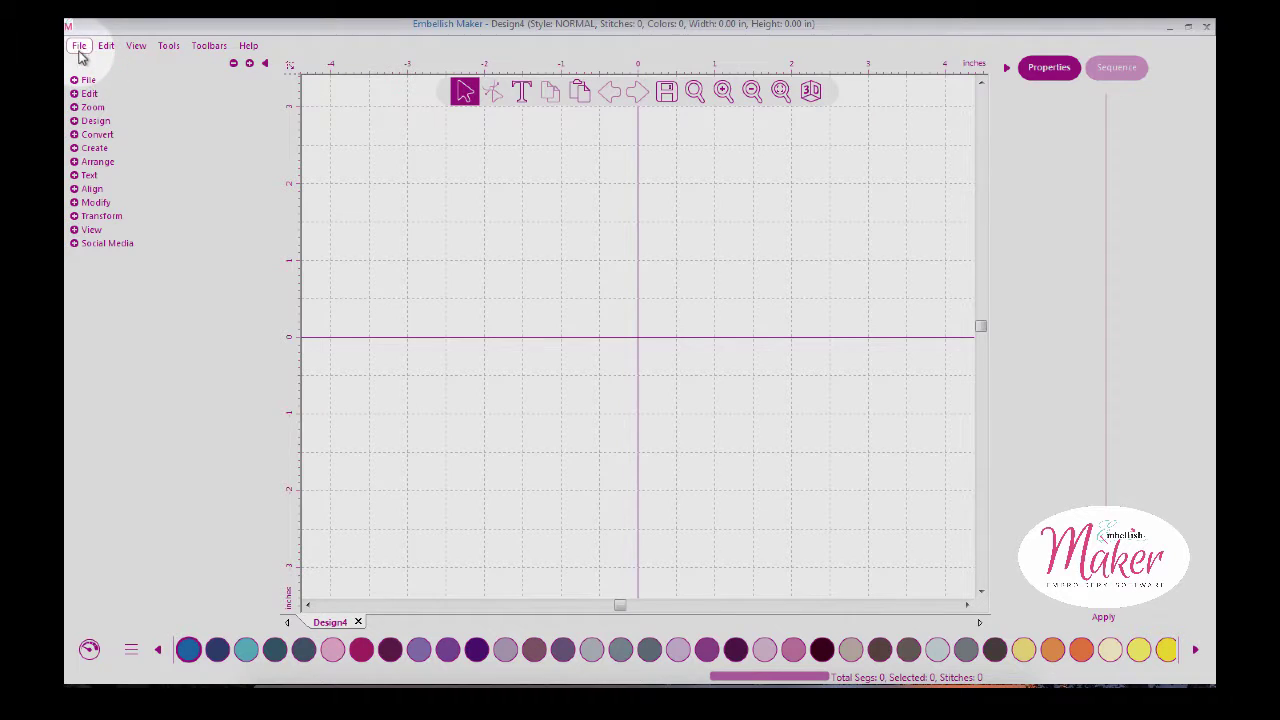
# Open the CircleRoses_40 rose wreath design from the file browser
pyautogui.click(79, 46)
pyautogui.click(92, 100)
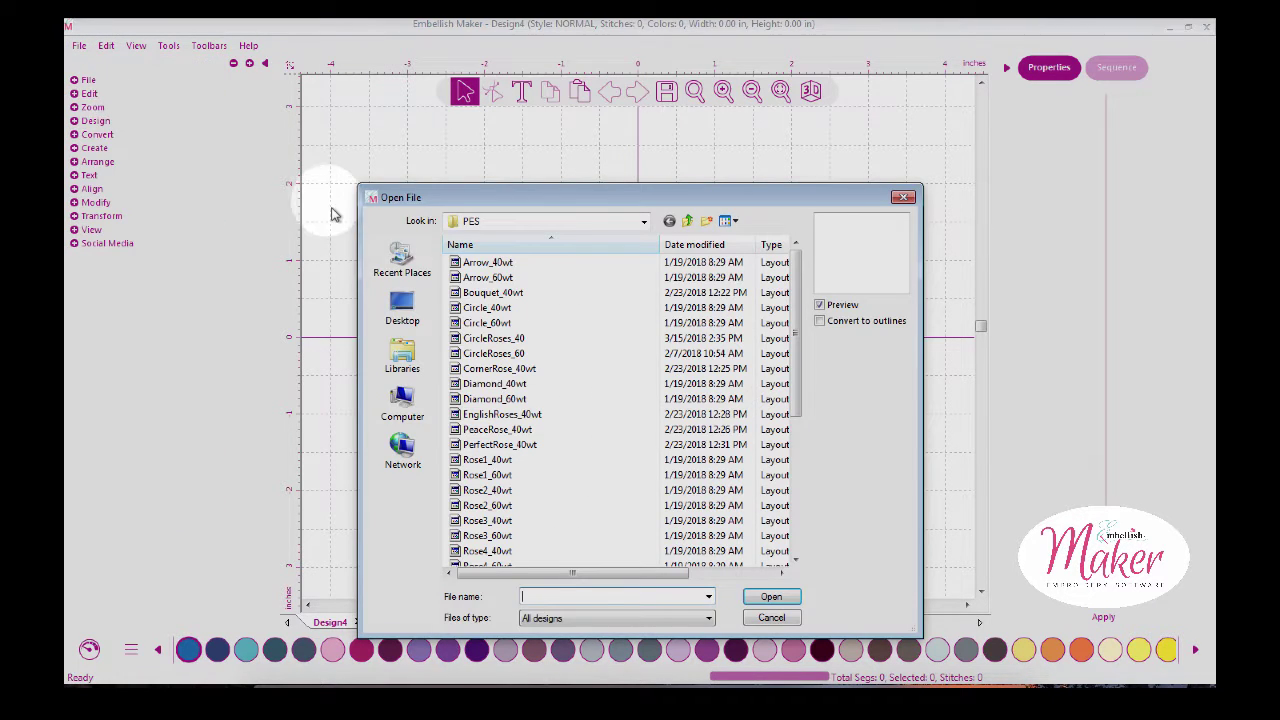
pyautogui.click(497, 323)
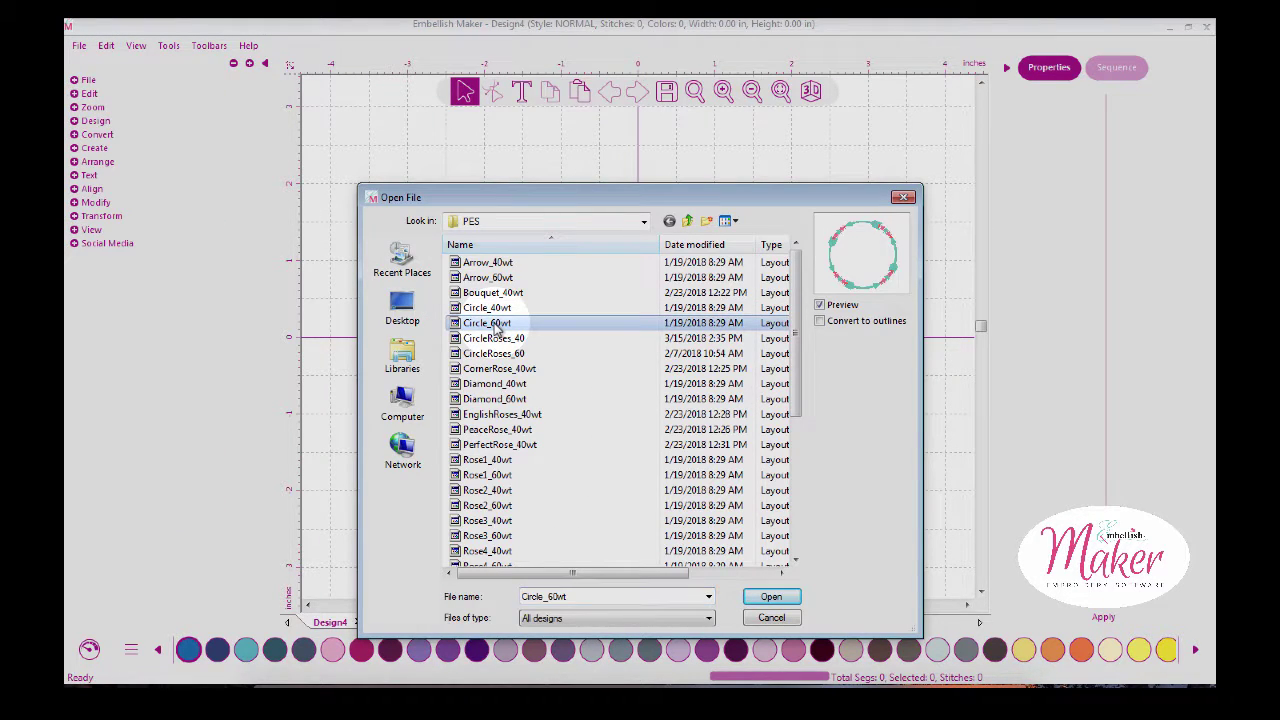
pyautogui.click(504, 340)
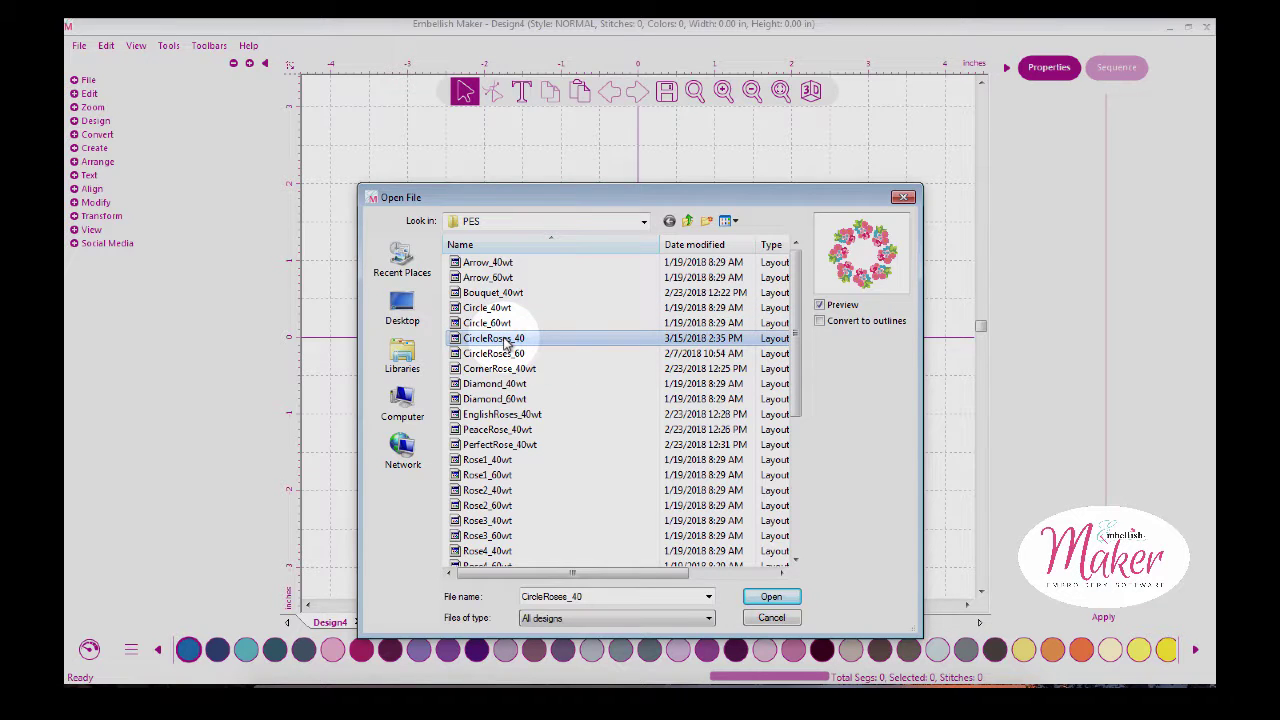
pyautogui.click(775, 596)
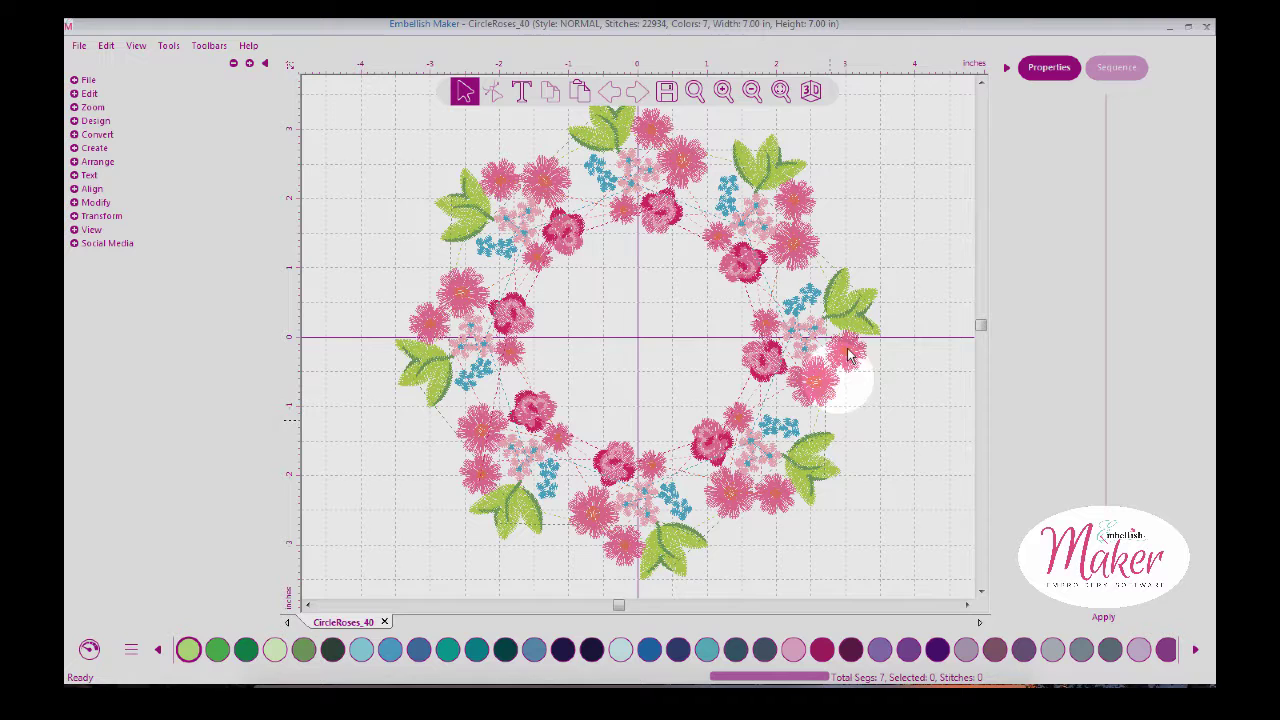
# Show the stitches in realistic 3D and group the wreath's pieces together
pyautogui.click(811, 91)
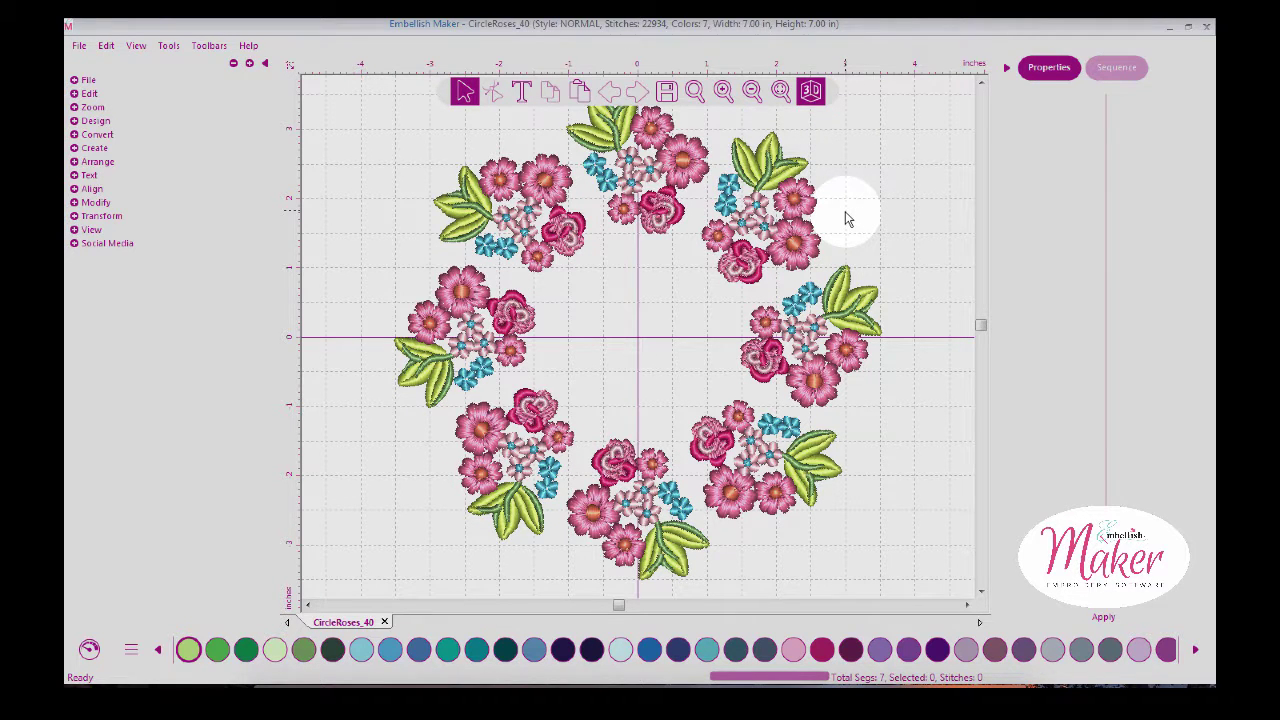
pyautogui.click(818, 250)
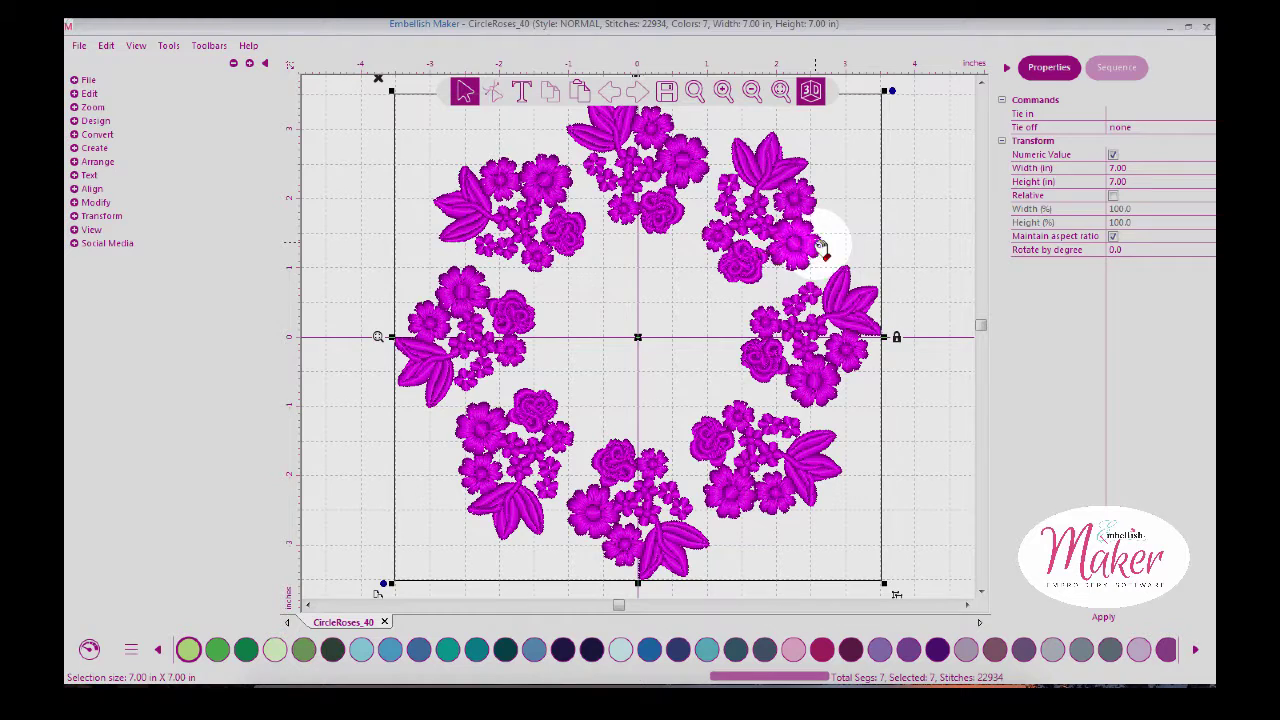
pyautogui.click(74, 203)
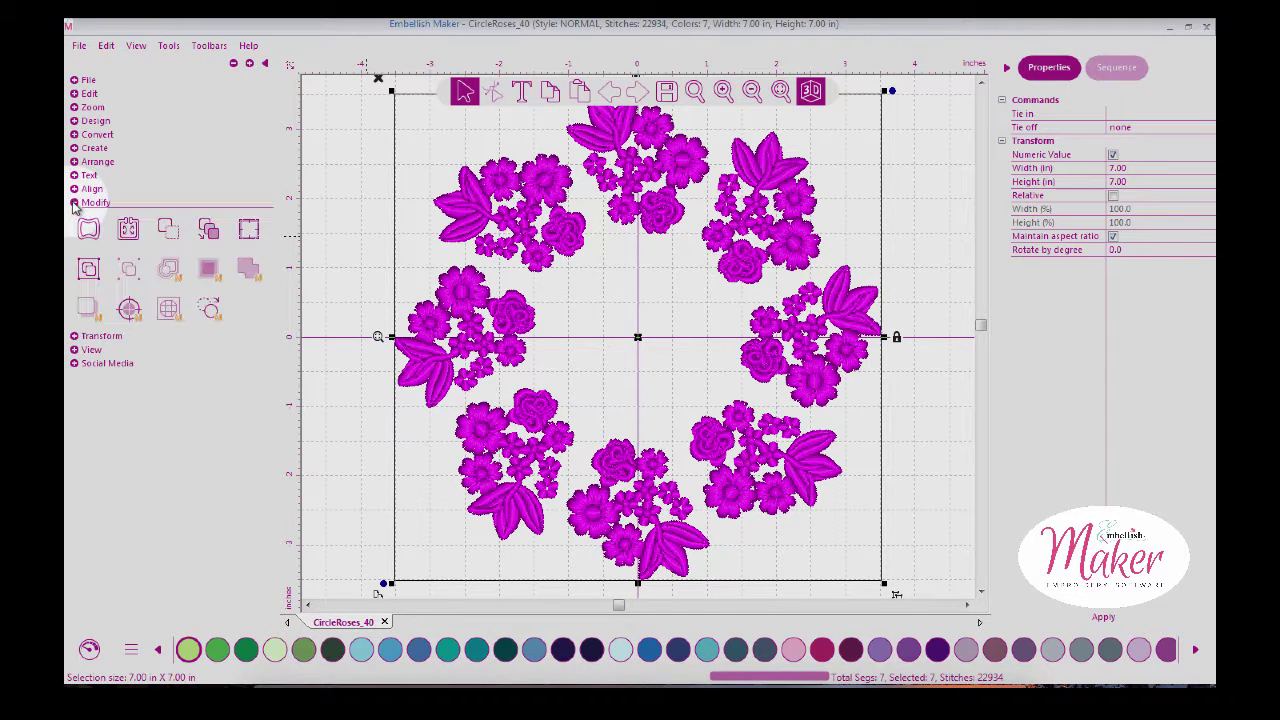
pyautogui.click(90, 270)
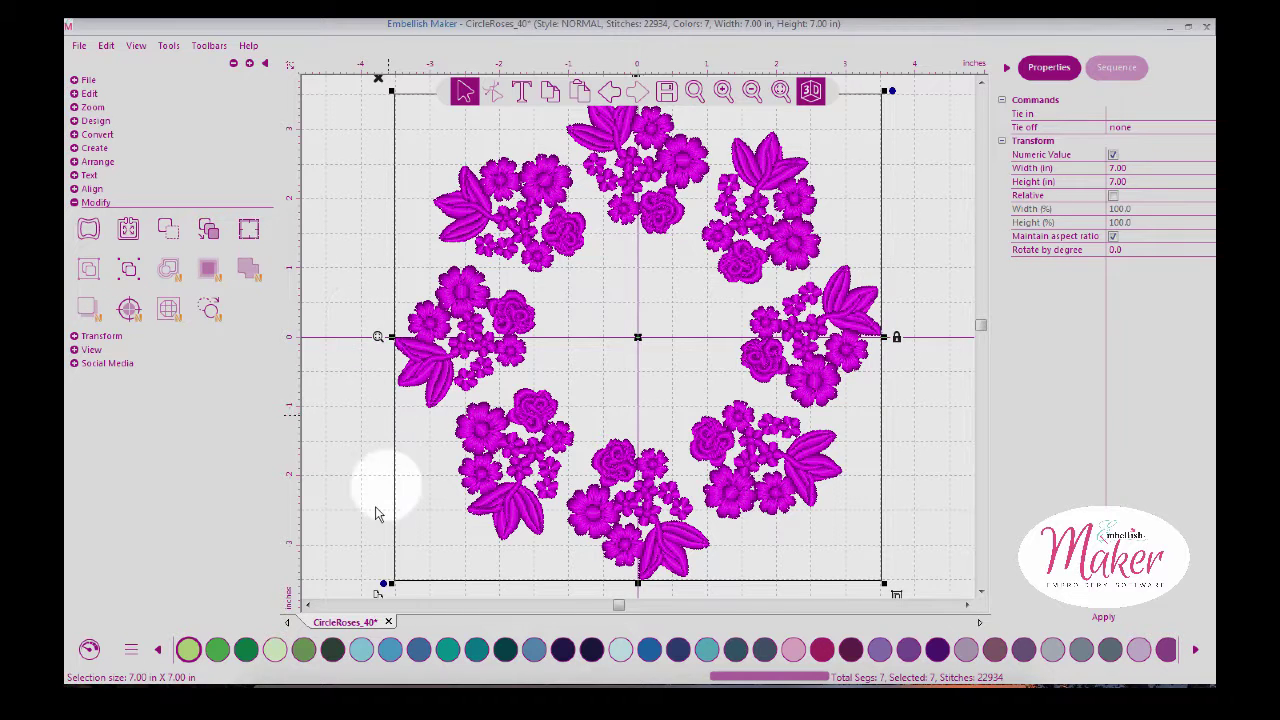
# Duplicate the wreath and move the copy down and to the right
pyautogui.click(378, 596)
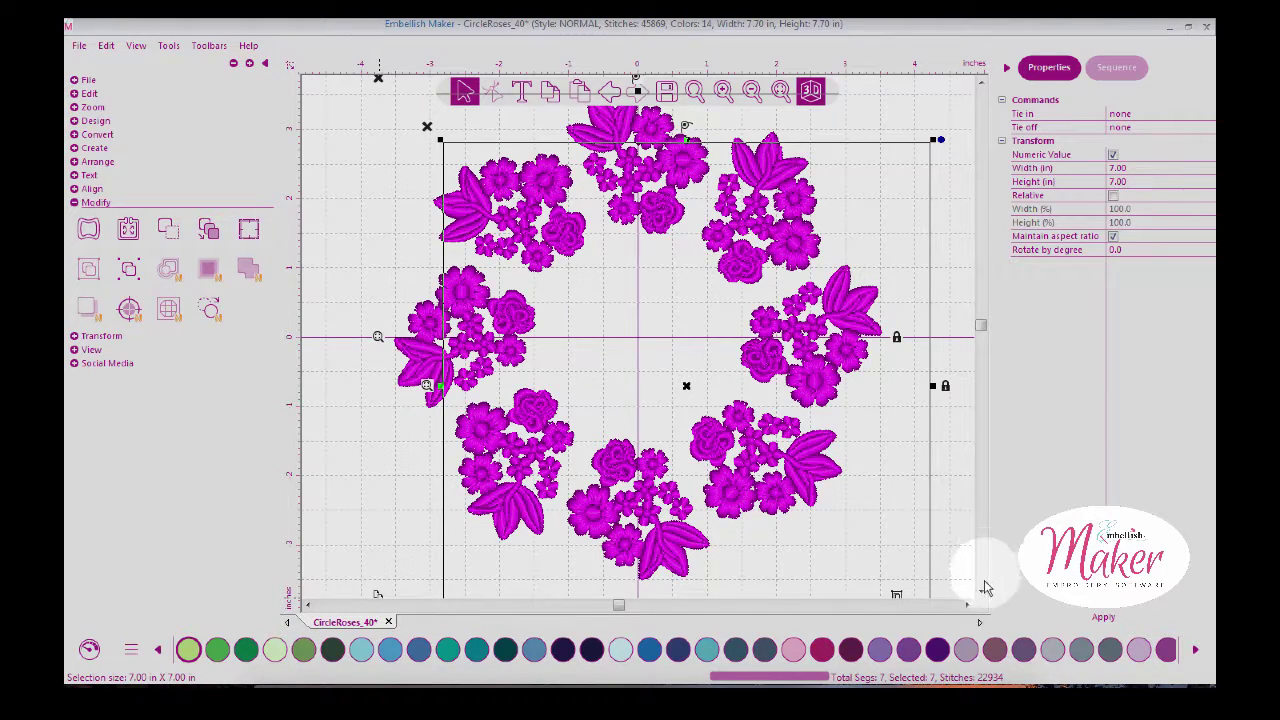
pyautogui.click(752, 91)
pyautogui.moveTo(770, 390); pyautogui.dragTo(872, 540)
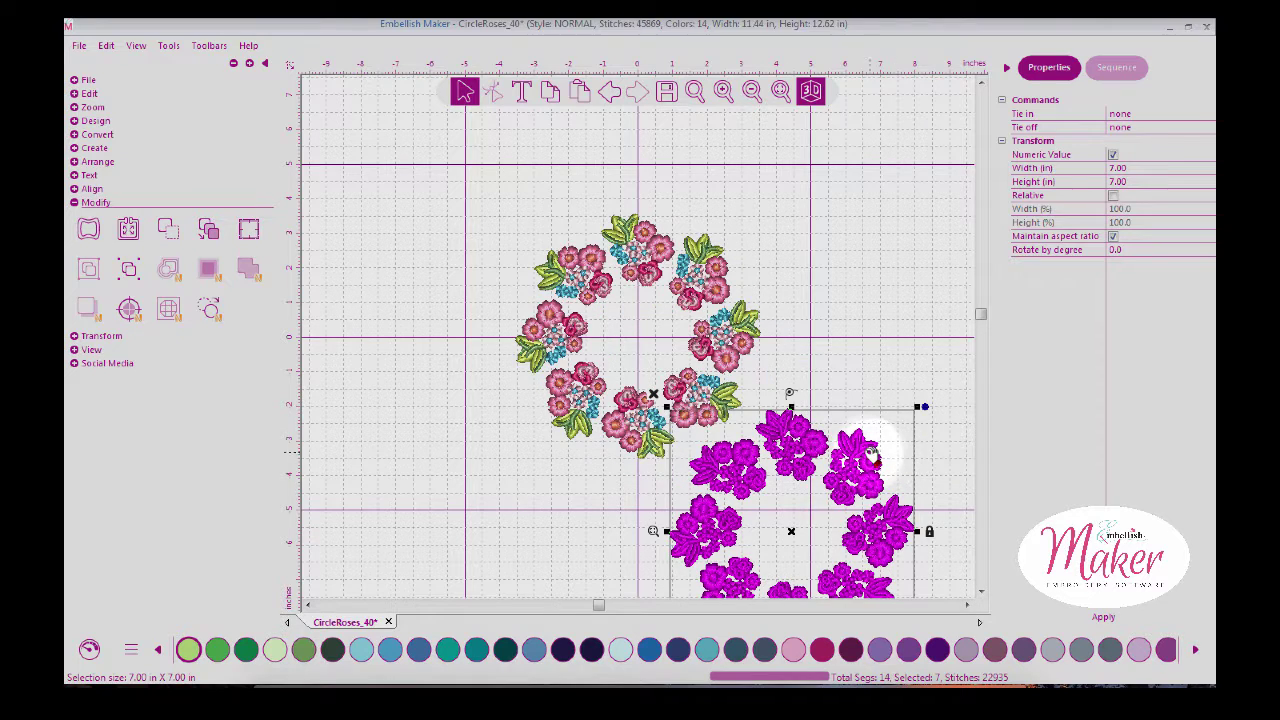
pyautogui.click(825, 310)
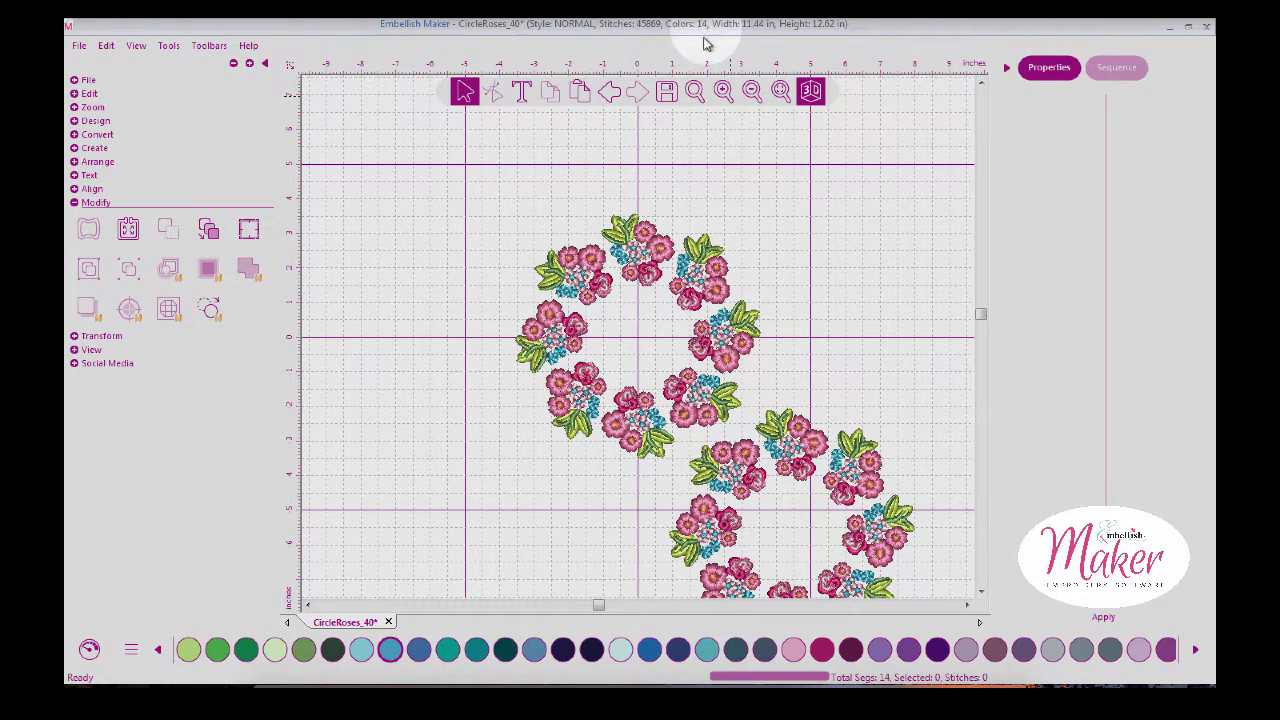
# Select everything and run Color Sort to merge the repeated thread colours
pyautogui.hotkey('ctrl', 'a')
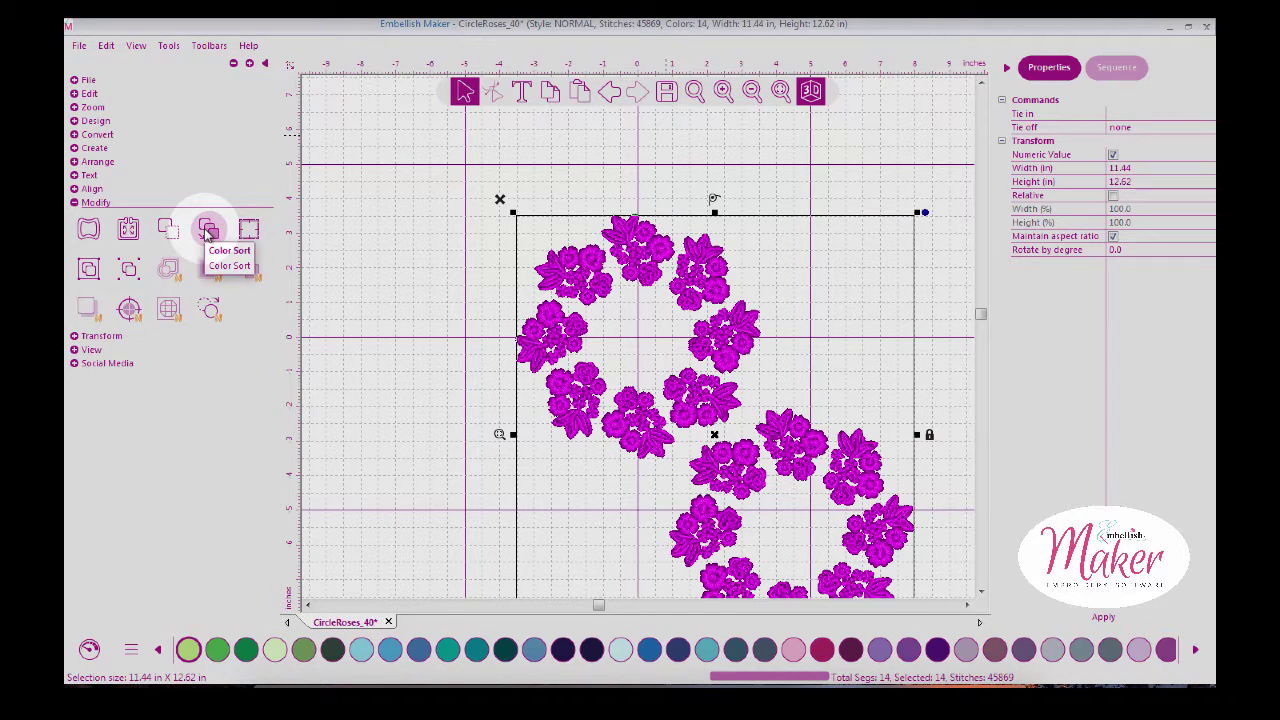
pyautogui.click(207, 230)
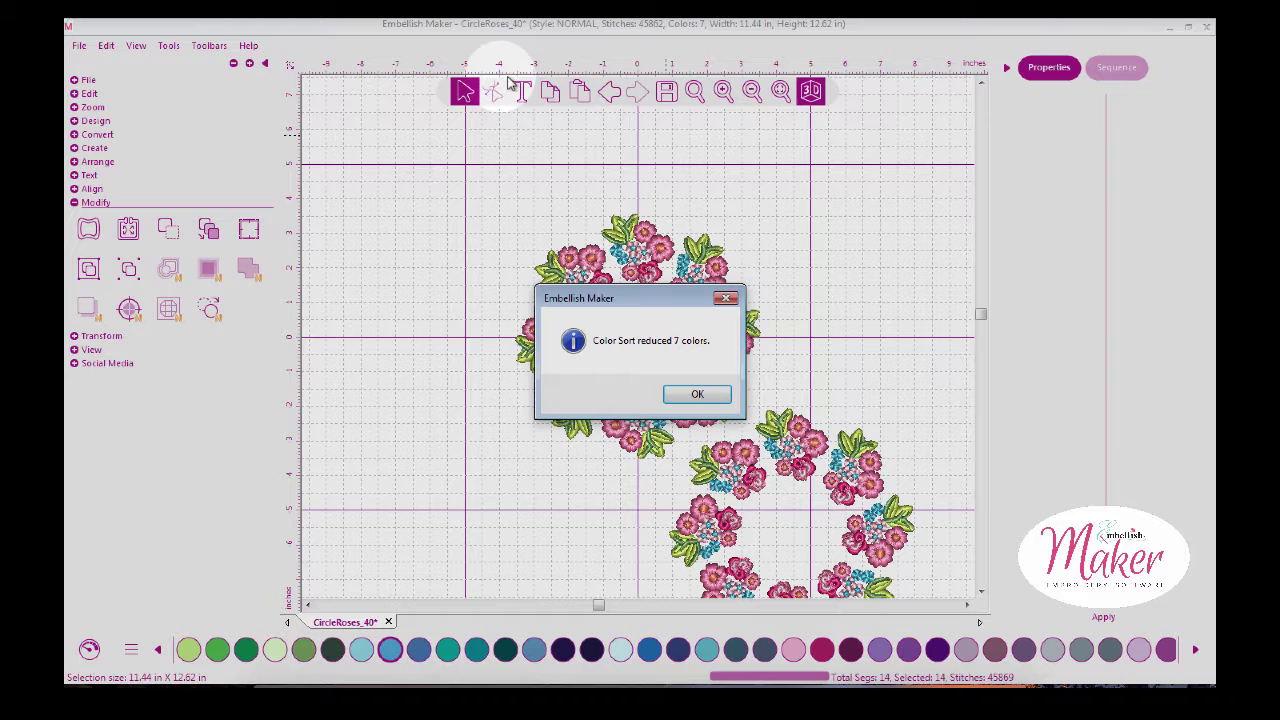
pyautogui.click(693, 396)
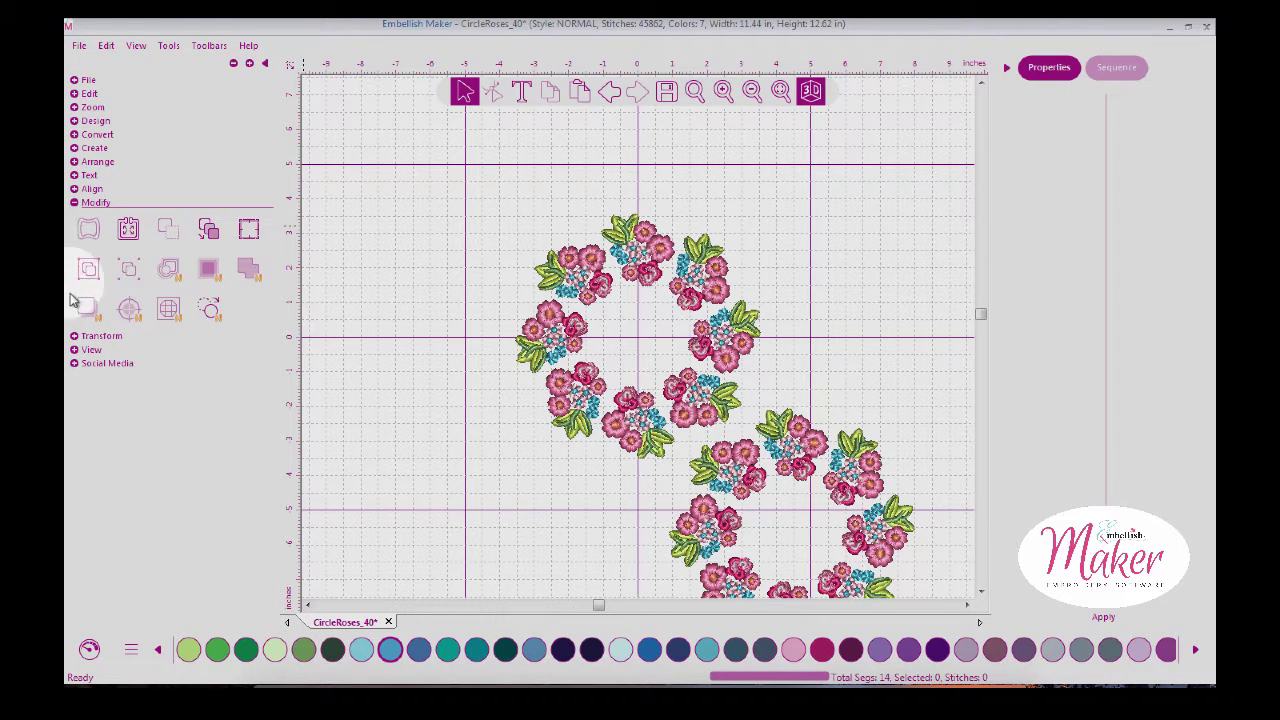
# Show the Transform tools, hide Modify, and select the upper-left rose wreath
pyautogui.click(75, 338)
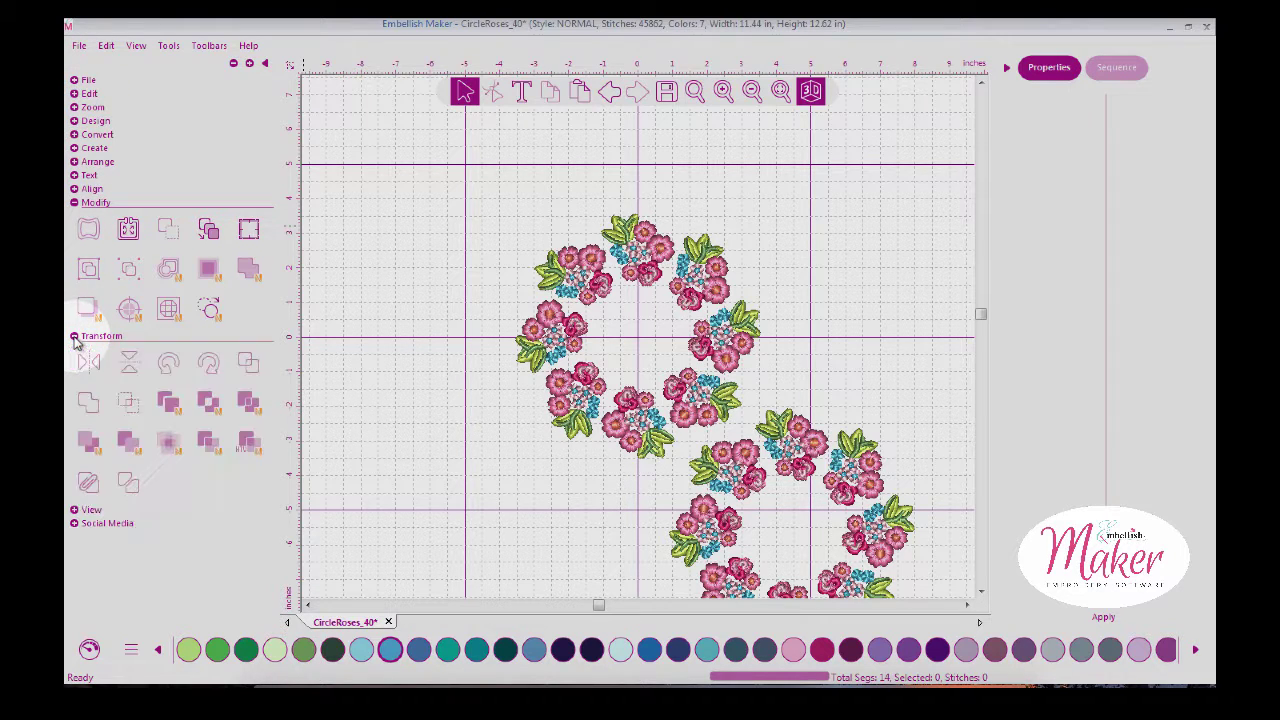
pyautogui.click(78, 202)
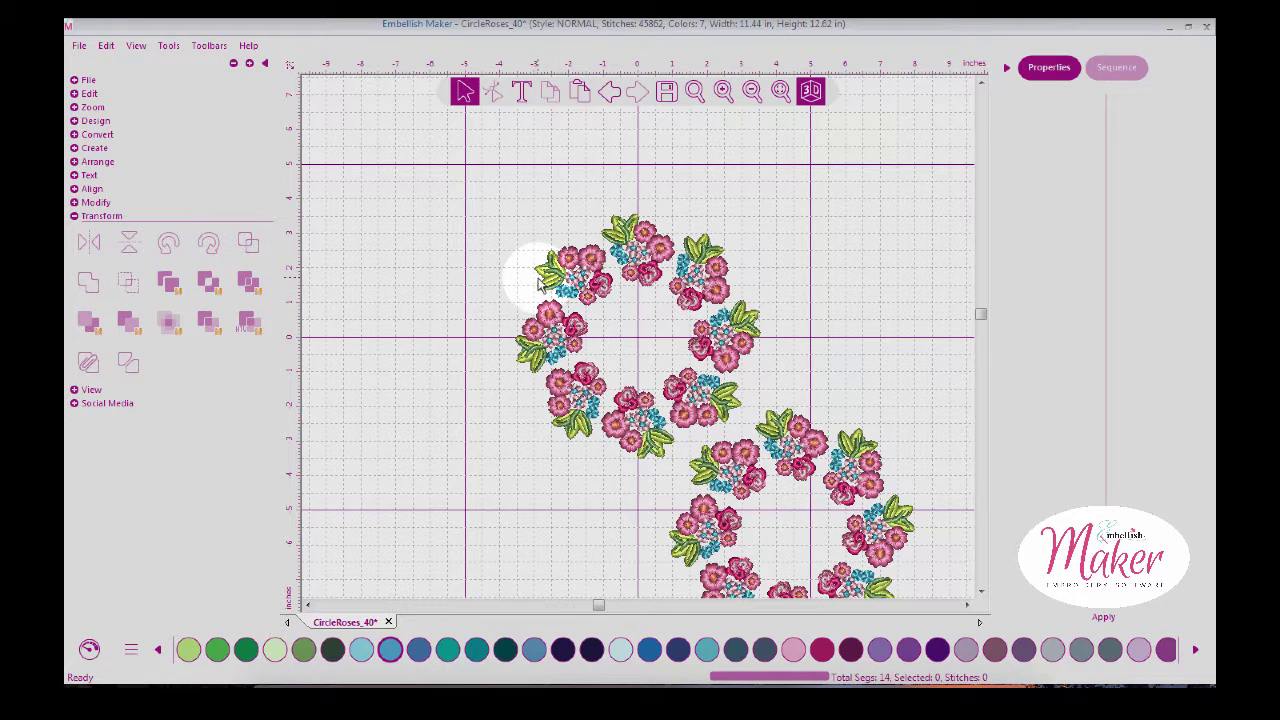
pyautogui.click(533, 278)
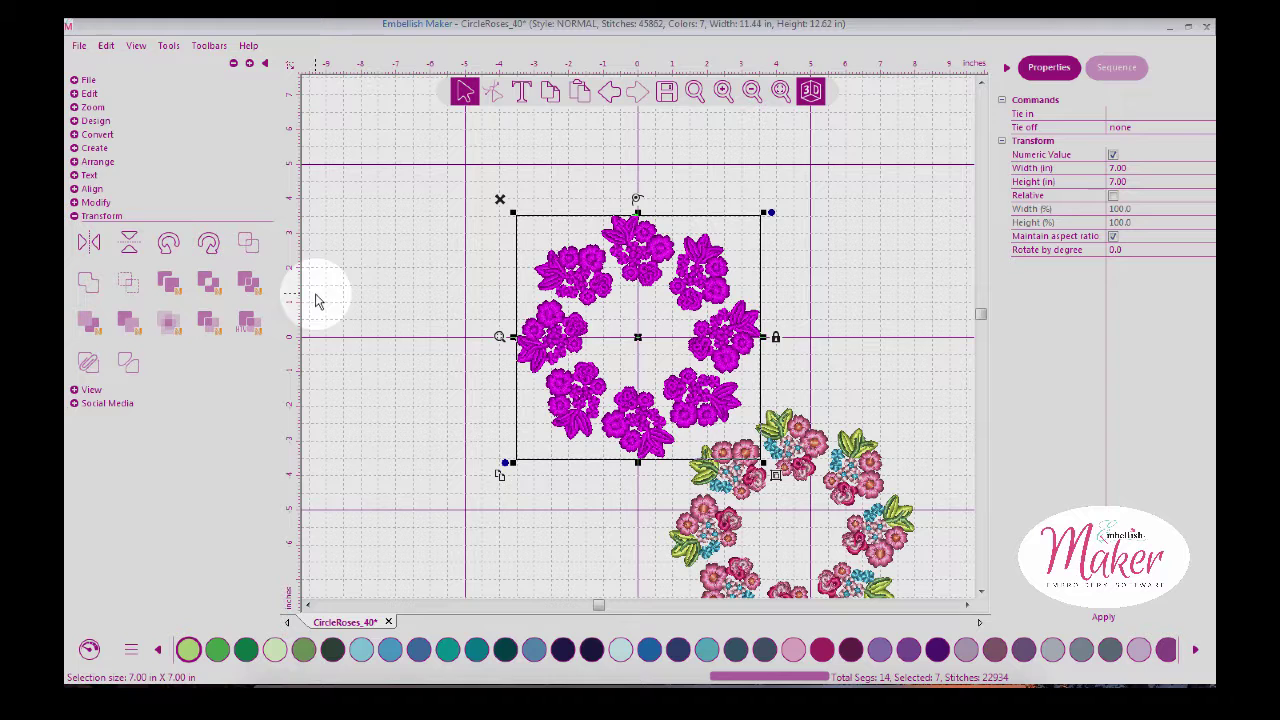
# Start another blank design and browse designs, previewing Rose1_40wt and Rose2_60wt
pyautogui.click(79, 46)
pyautogui.click(100, 63)
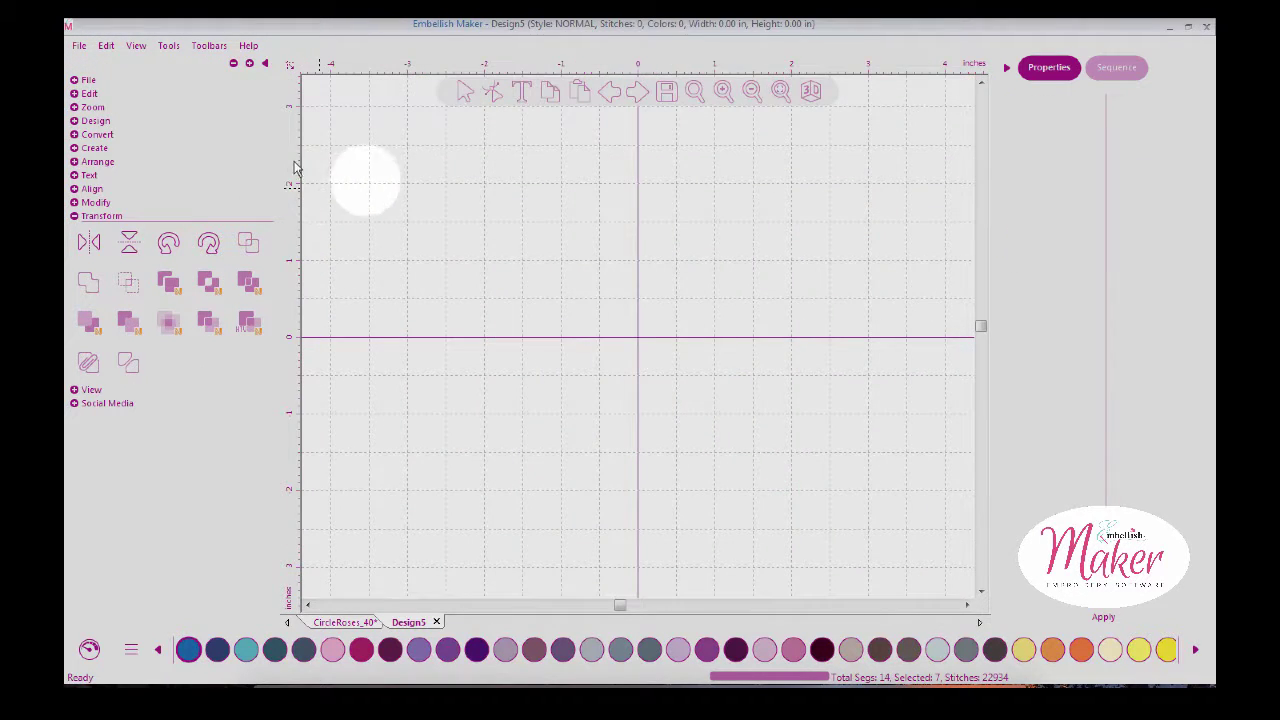
pyautogui.click(79, 46)
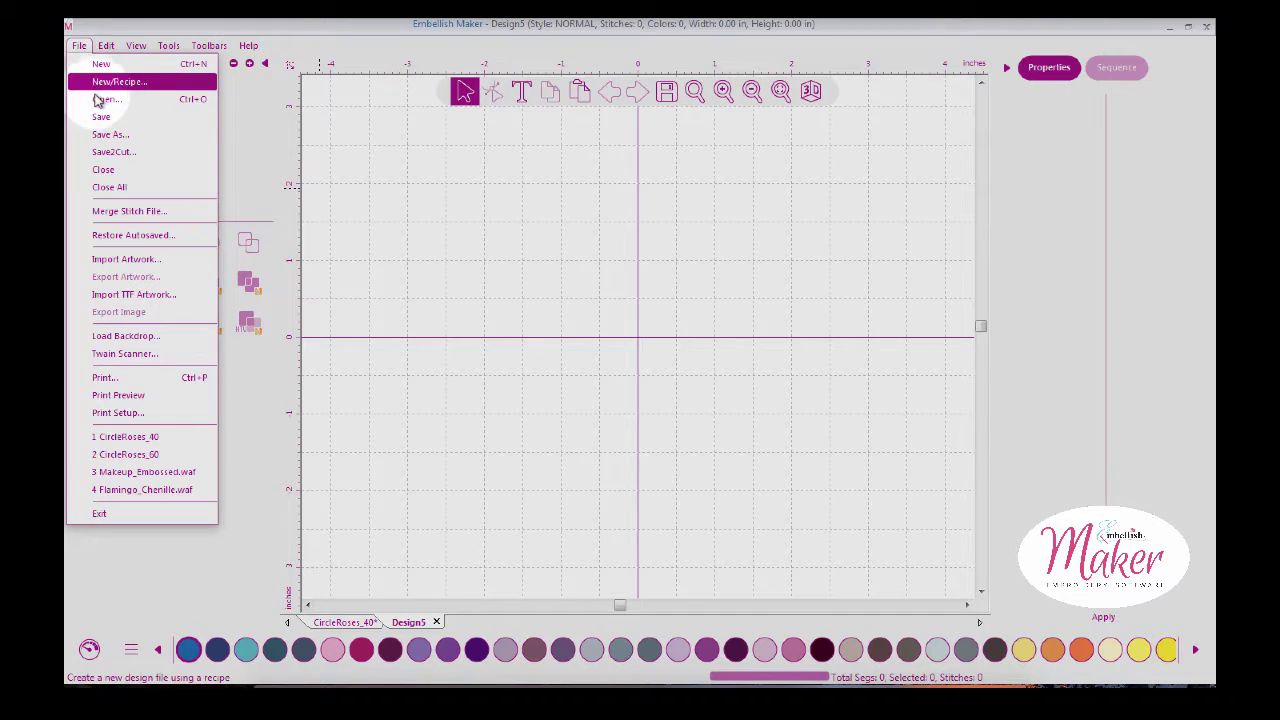
pyautogui.click(106, 99)
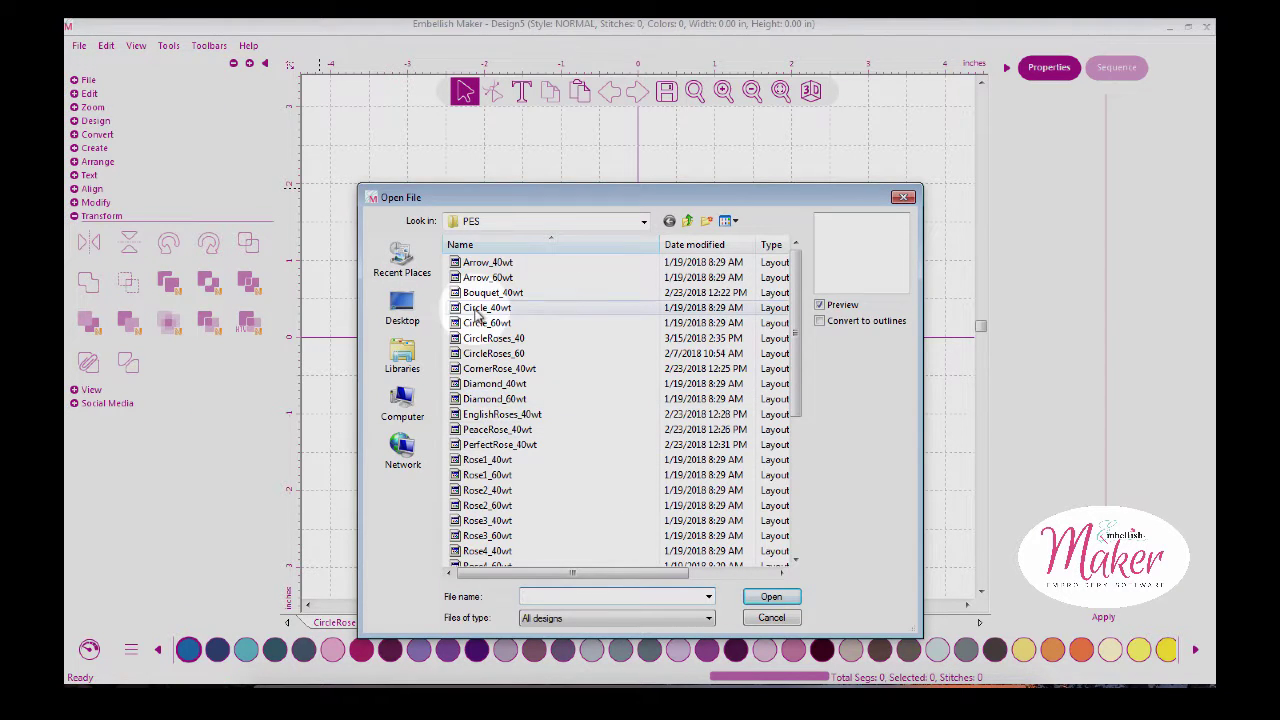
pyautogui.click(472, 460)
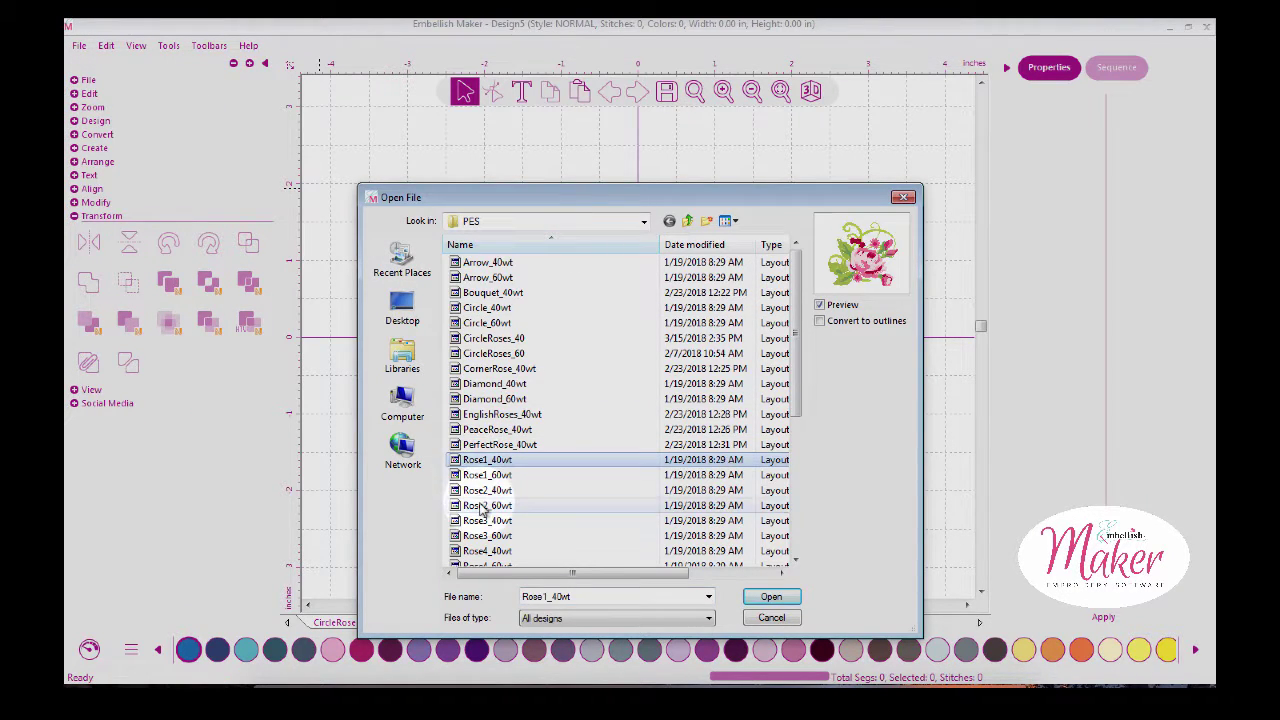
pyautogui.click(485, 505)
pyautogui.moveTo(797, 375); pyautogui.dragTo(799, 540)
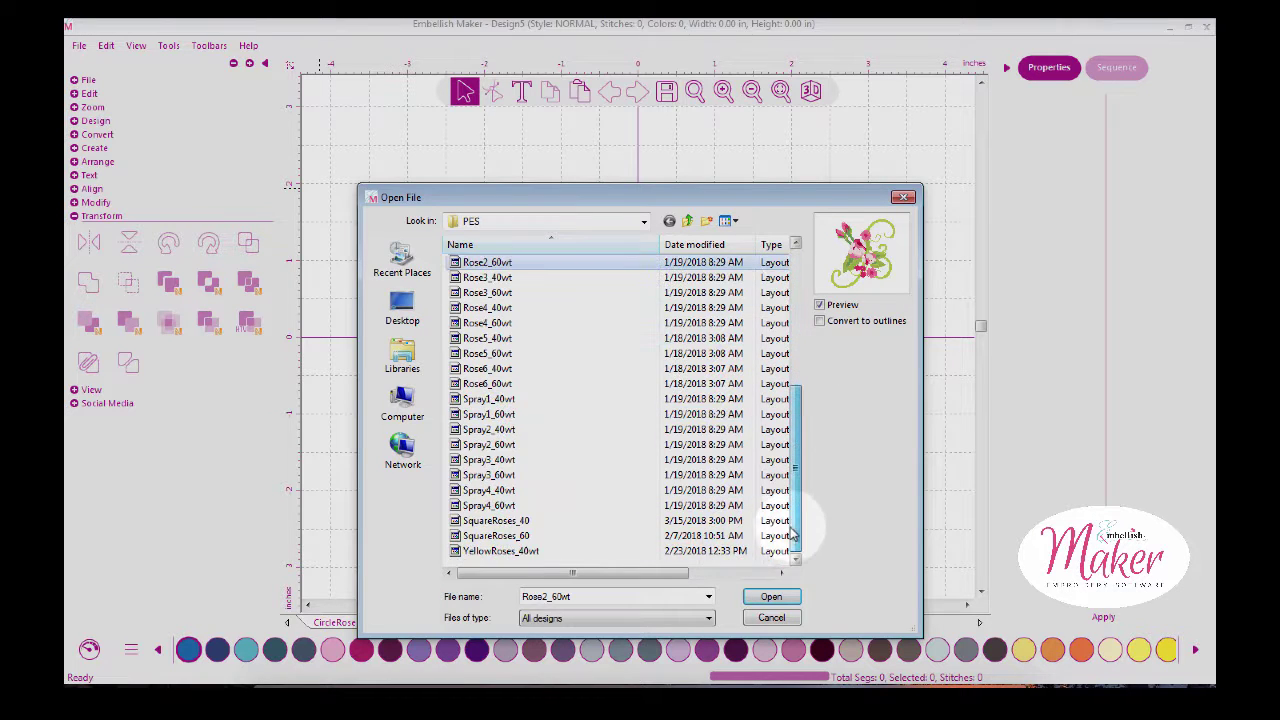
# Preview SquareRoses_40, Spray3_40wt, Rose5_40wt, Rose4_40wt and SquareRoses_60
pyautogui.click(497, 521)
pyautogui.click(495, 461)
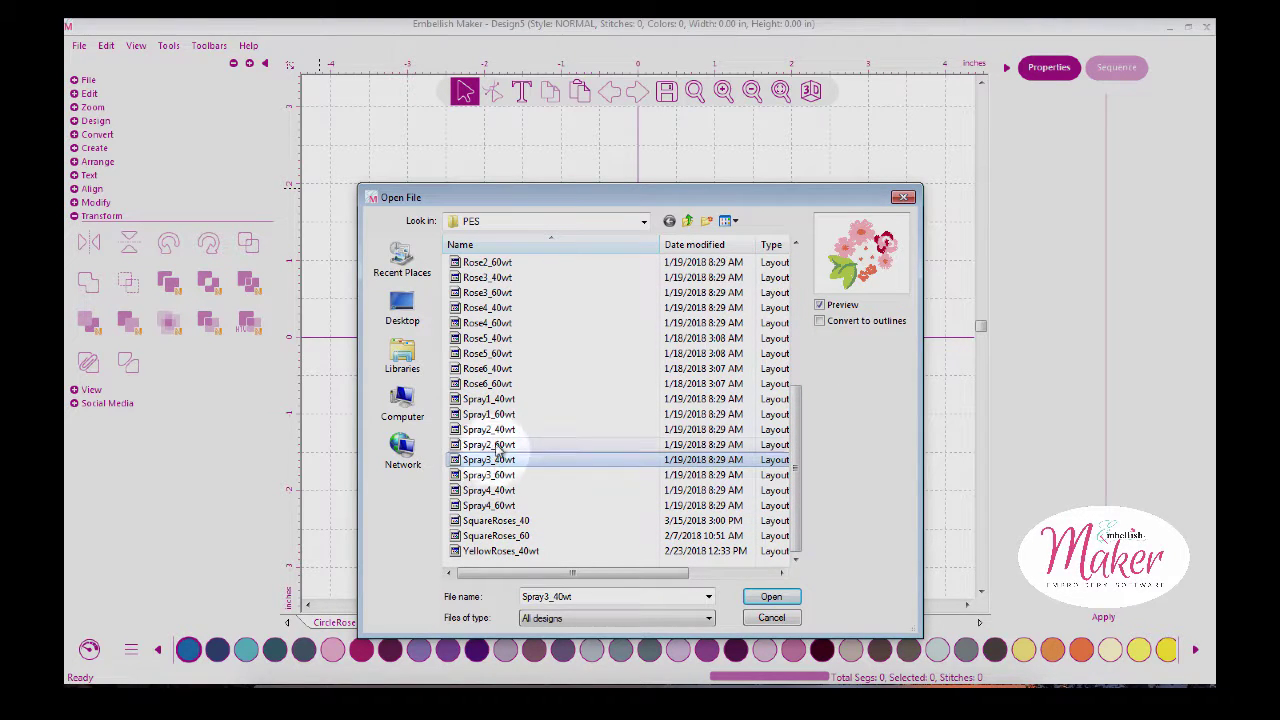
pyautogui.click(488, 414)
pyautogui.click(490, 340)
pyautogui.click(500, 308)
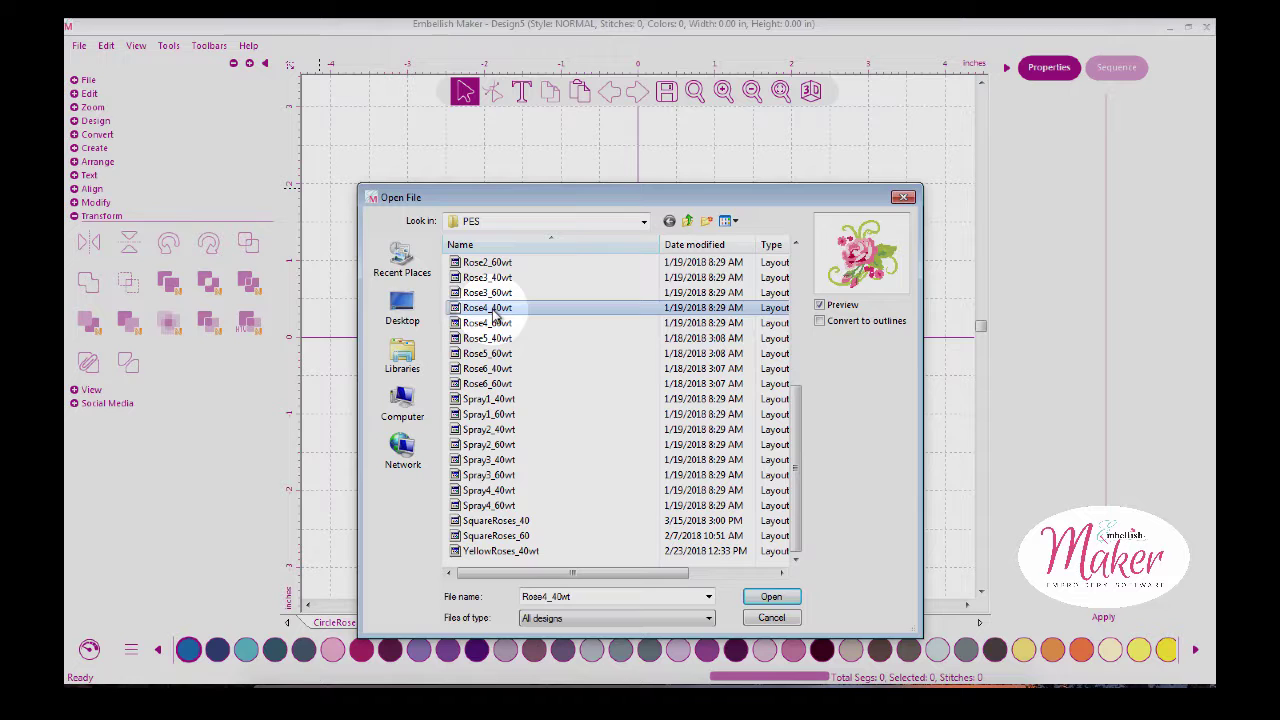
pyautogui.click(498, 537)
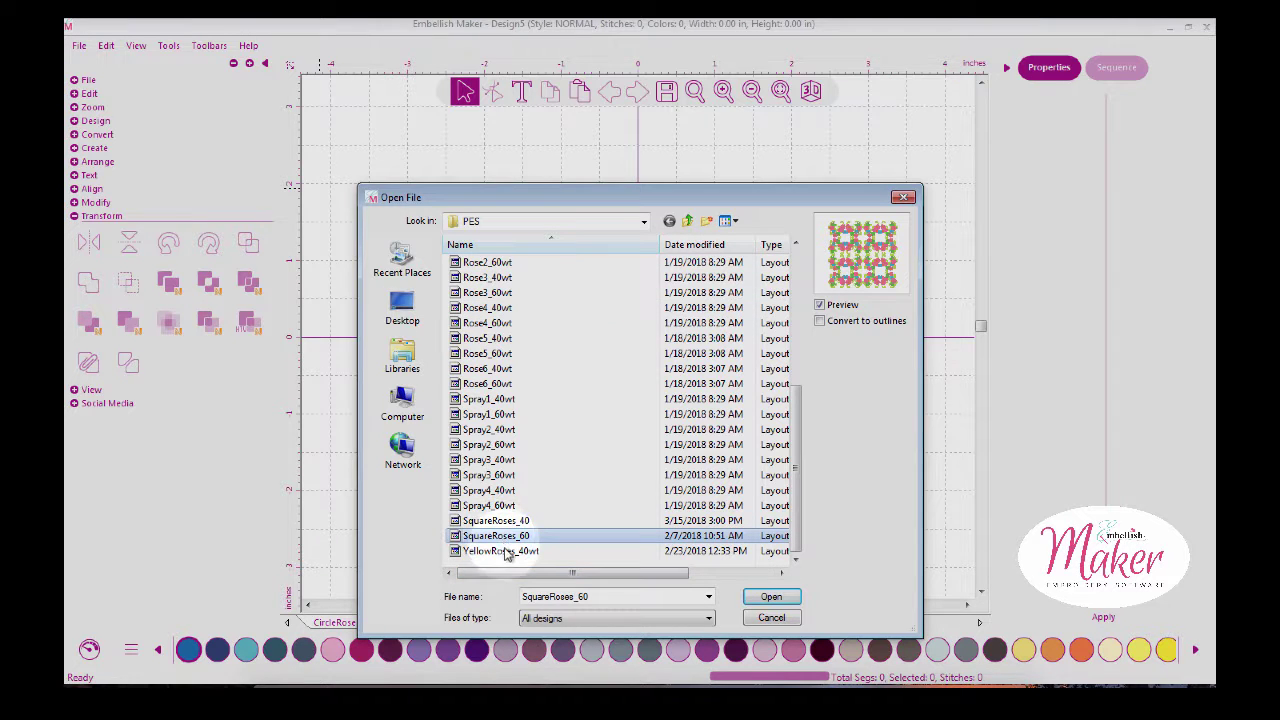
# Open YellowRoses_40wt and display it as realistic 3D stitching
pyautogui.click(505, 554)
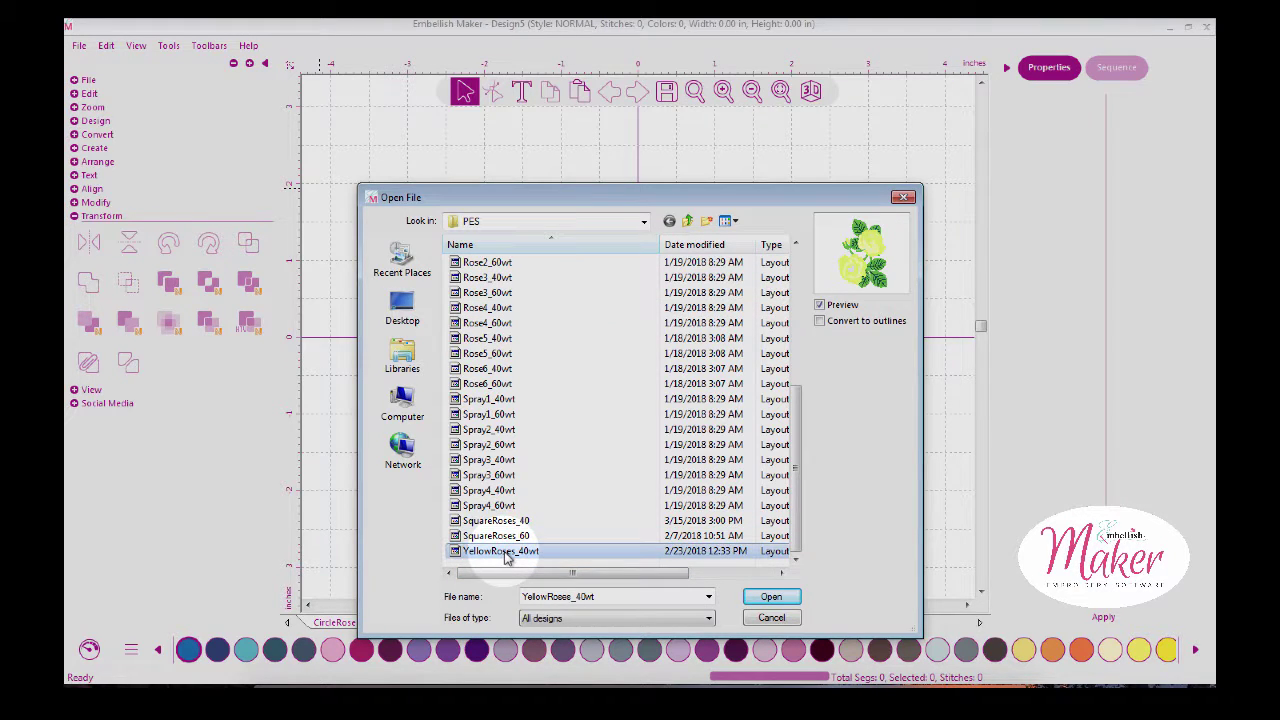
pyautogui.click(771, 596)
pyautogui.click(811, 91)
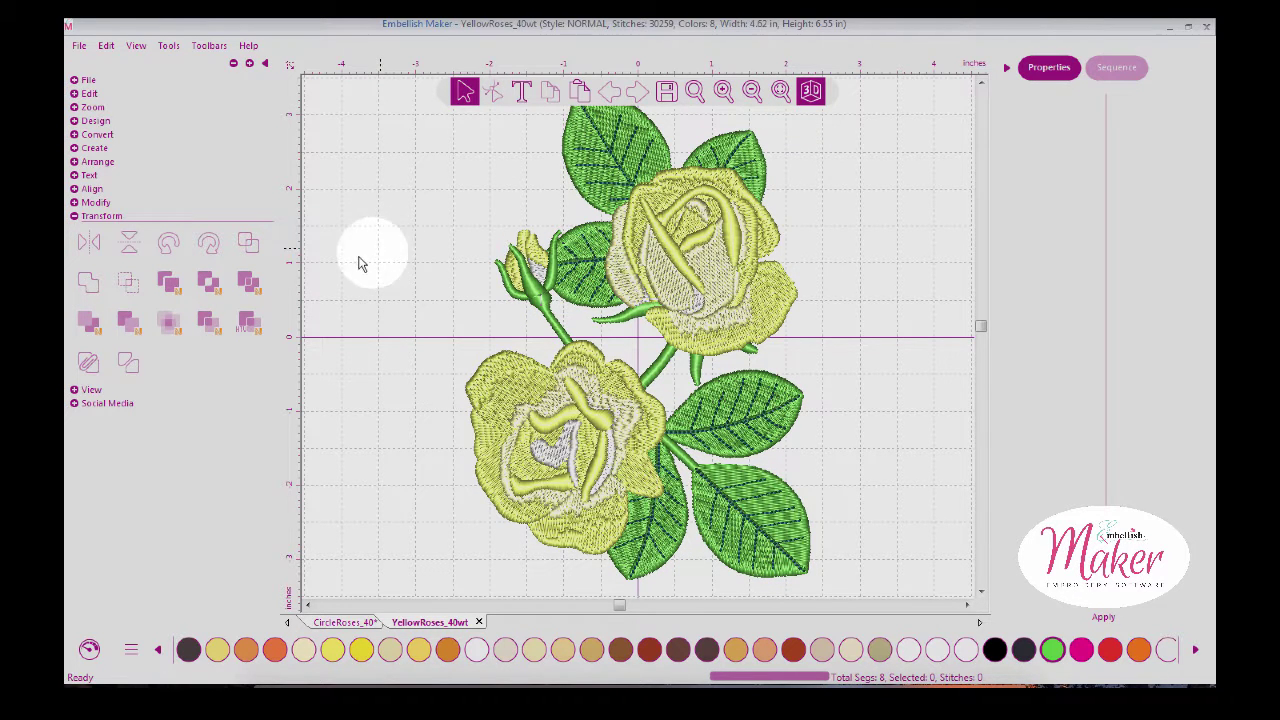
# Select all eight parts of the yellow rose and group them
pyautogui.click(490, 350)
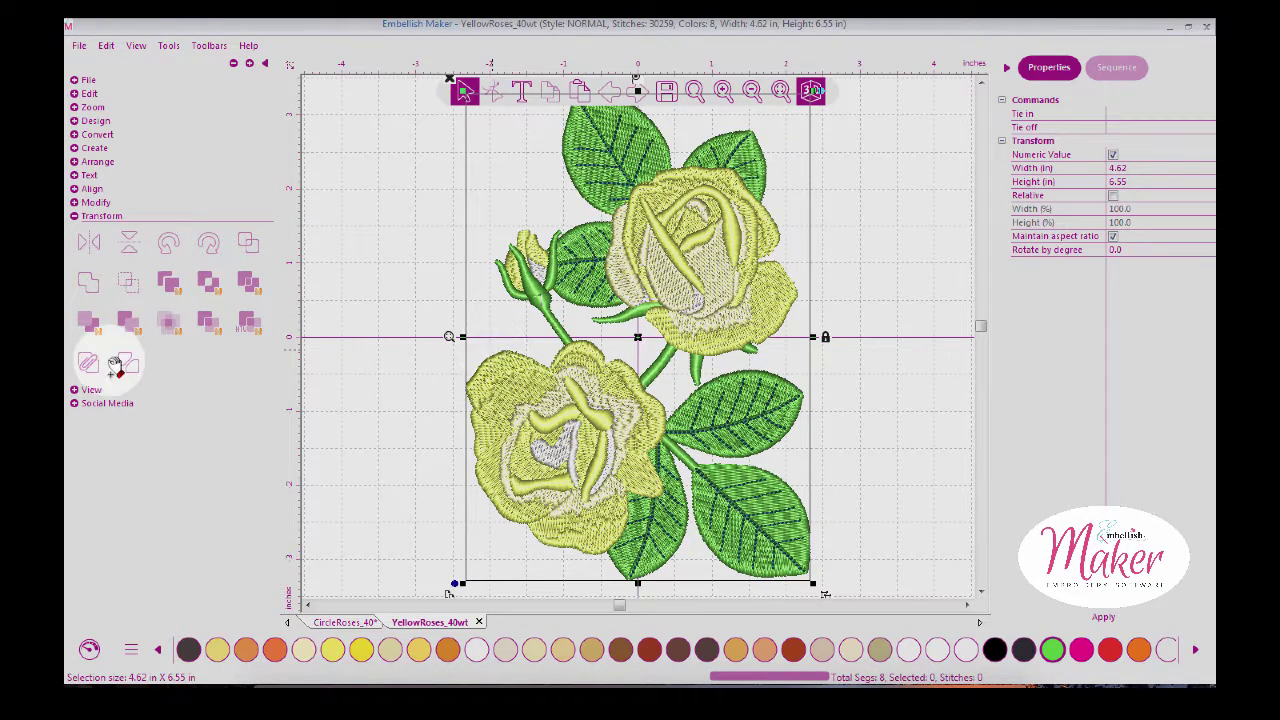
pyautogui.click(88, 319)
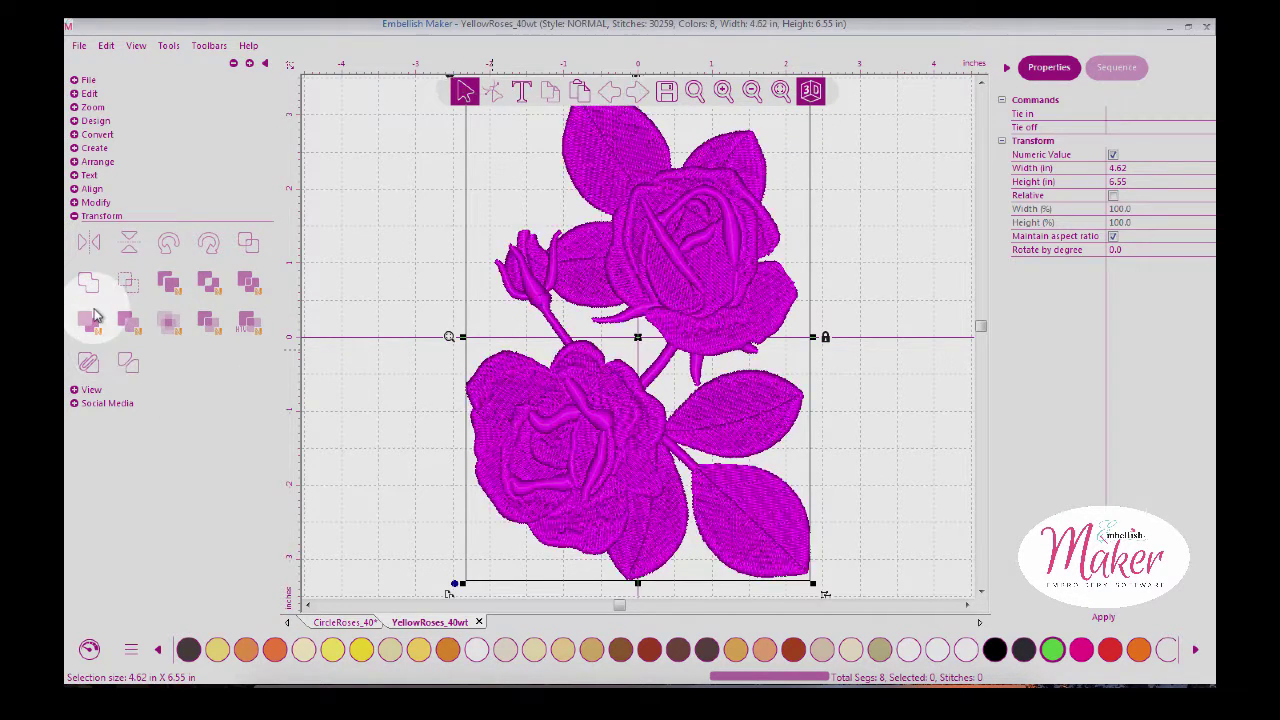
pyautogui.rightClick(538, 247)
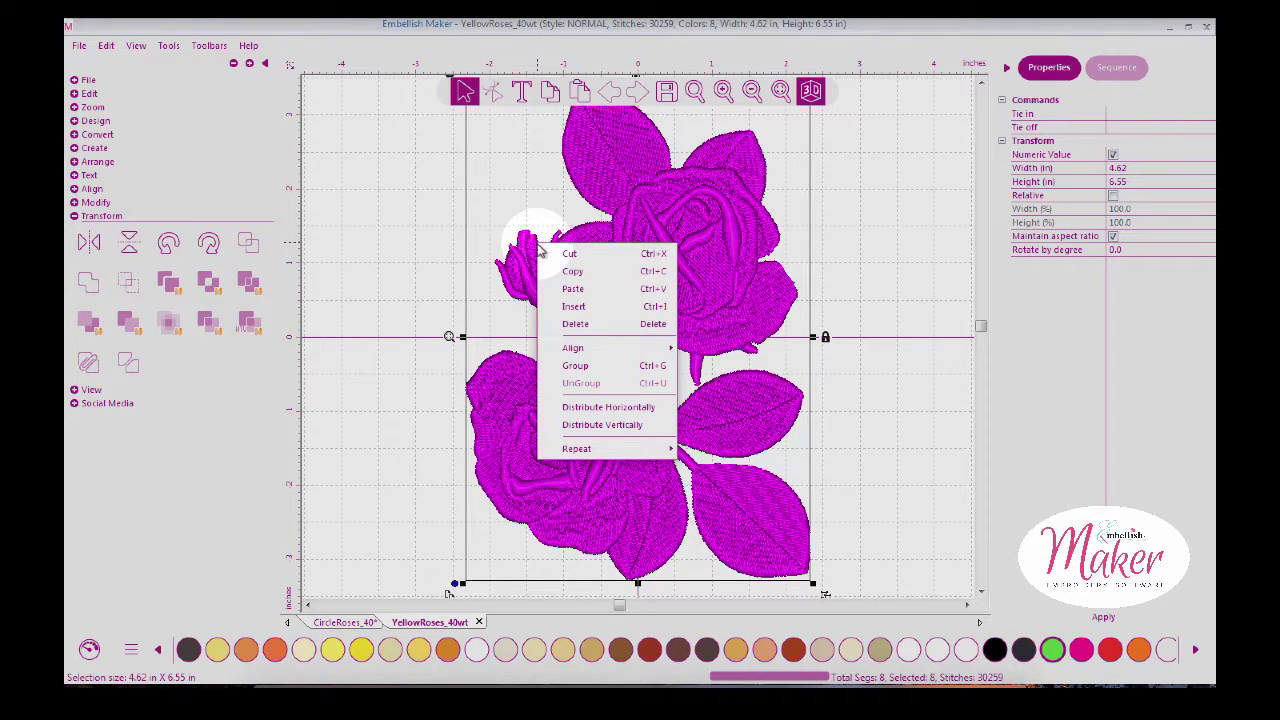
pyautogui.click(578, 368)
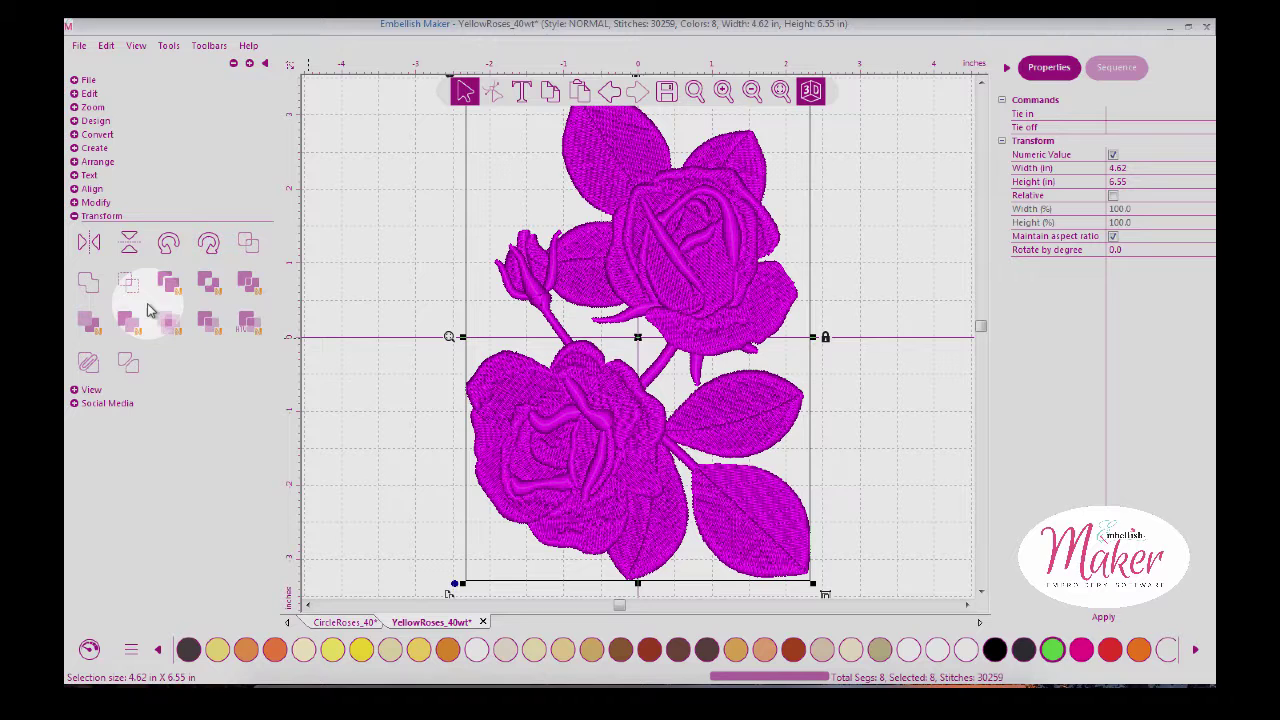
# Flip the rose horizontally and vertically, then rotate it by quarter turns
pyautogui.click(90, 243)
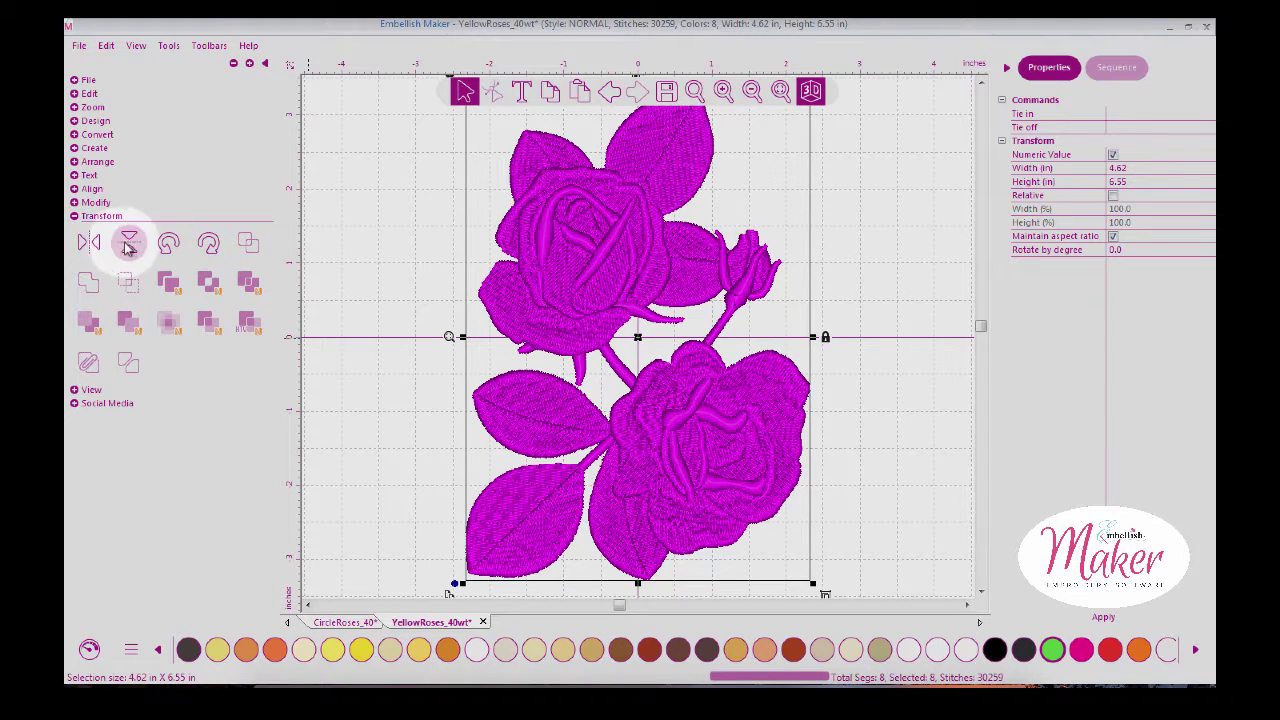
pyautogui.click(129, 243)
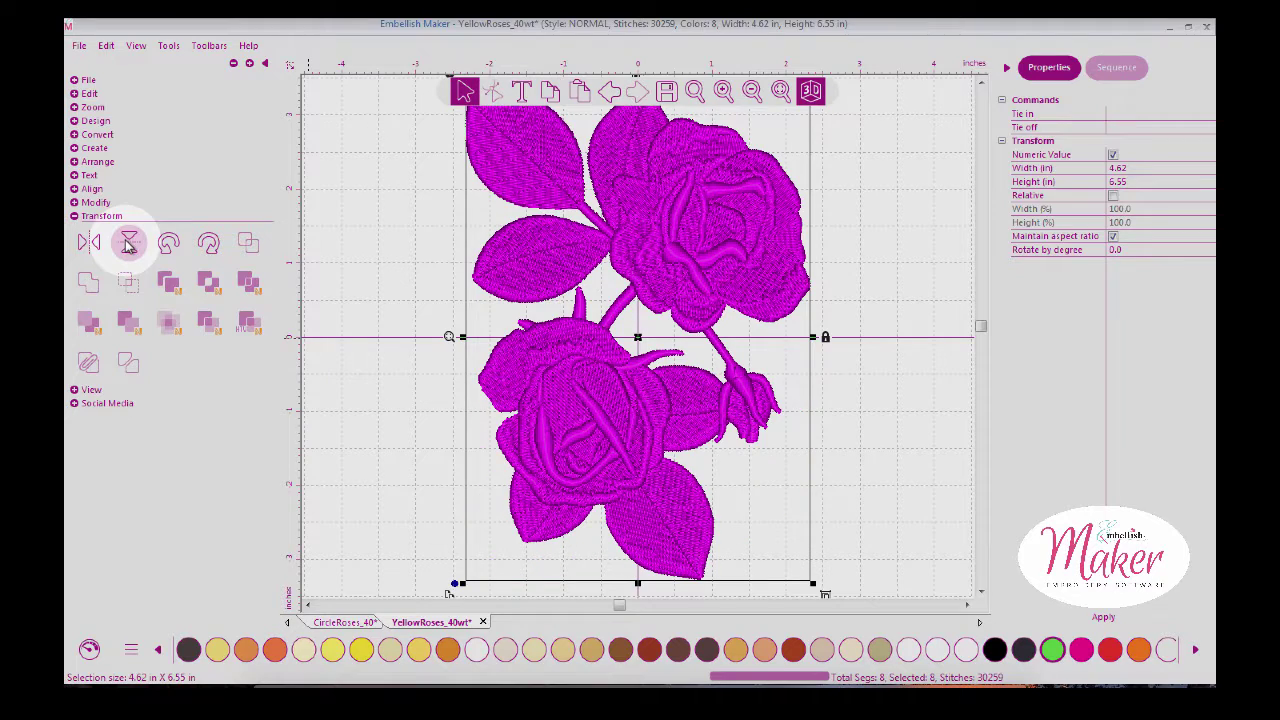
pyautogui.click(166, 250)
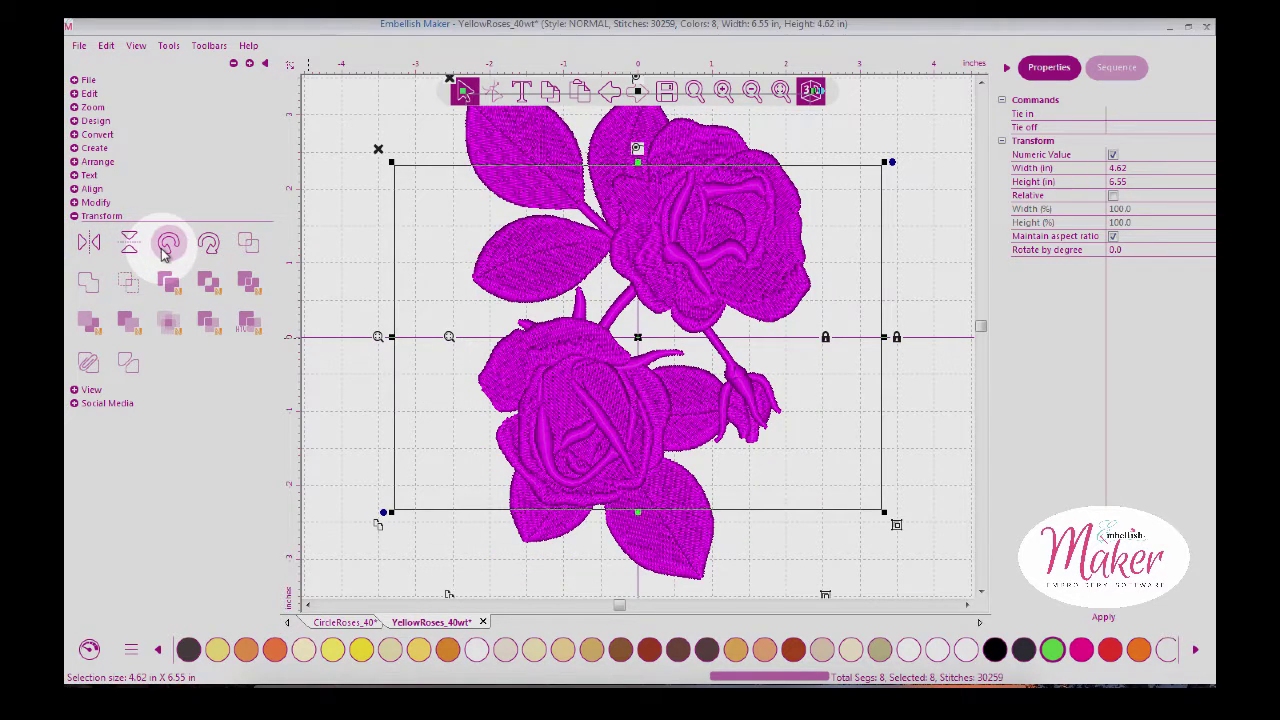
pyautogui.click(208, 245)
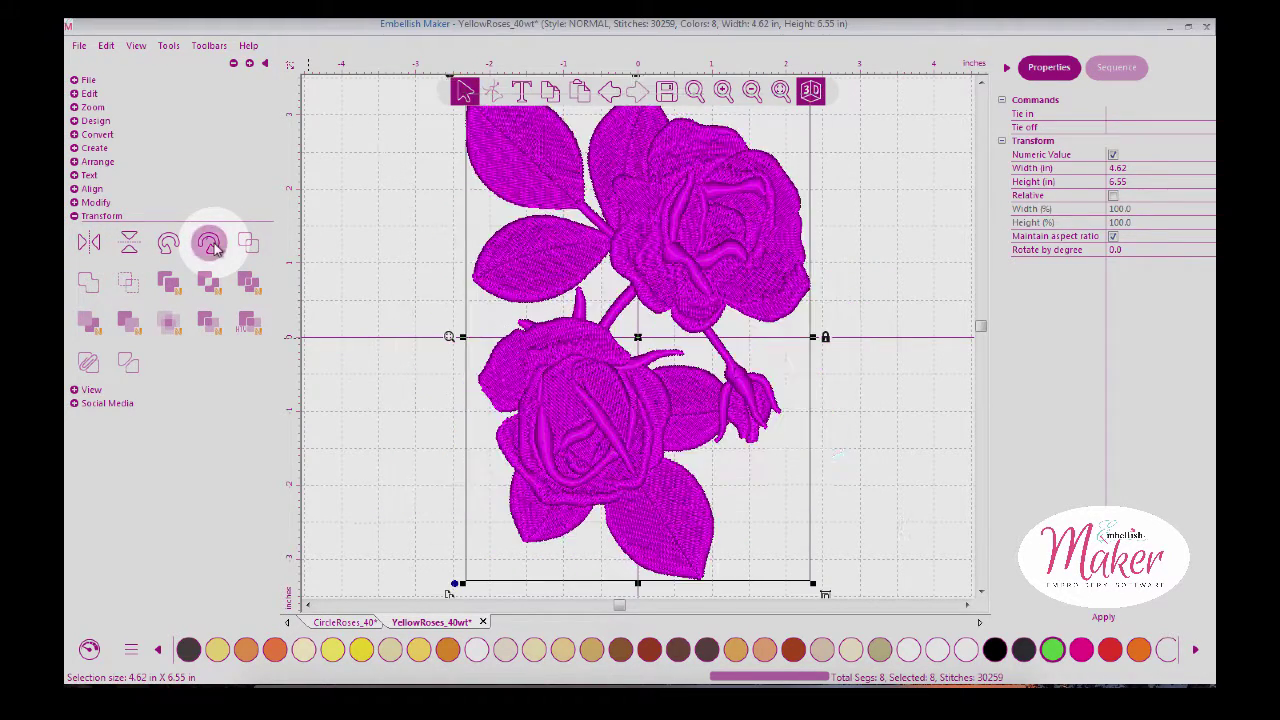
pyautogui.click(211, 246)
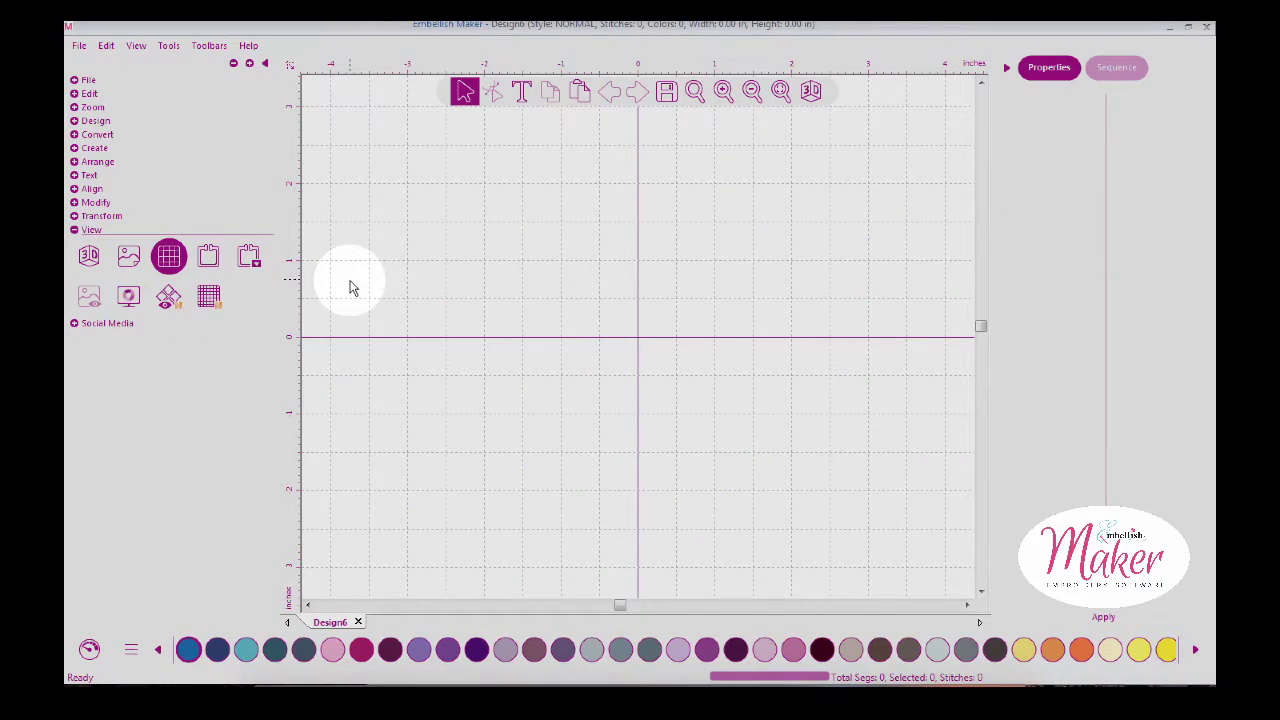
# Draw a rectangle left of the page centre and fill it solid blue
pyautogui.click(78, 232)
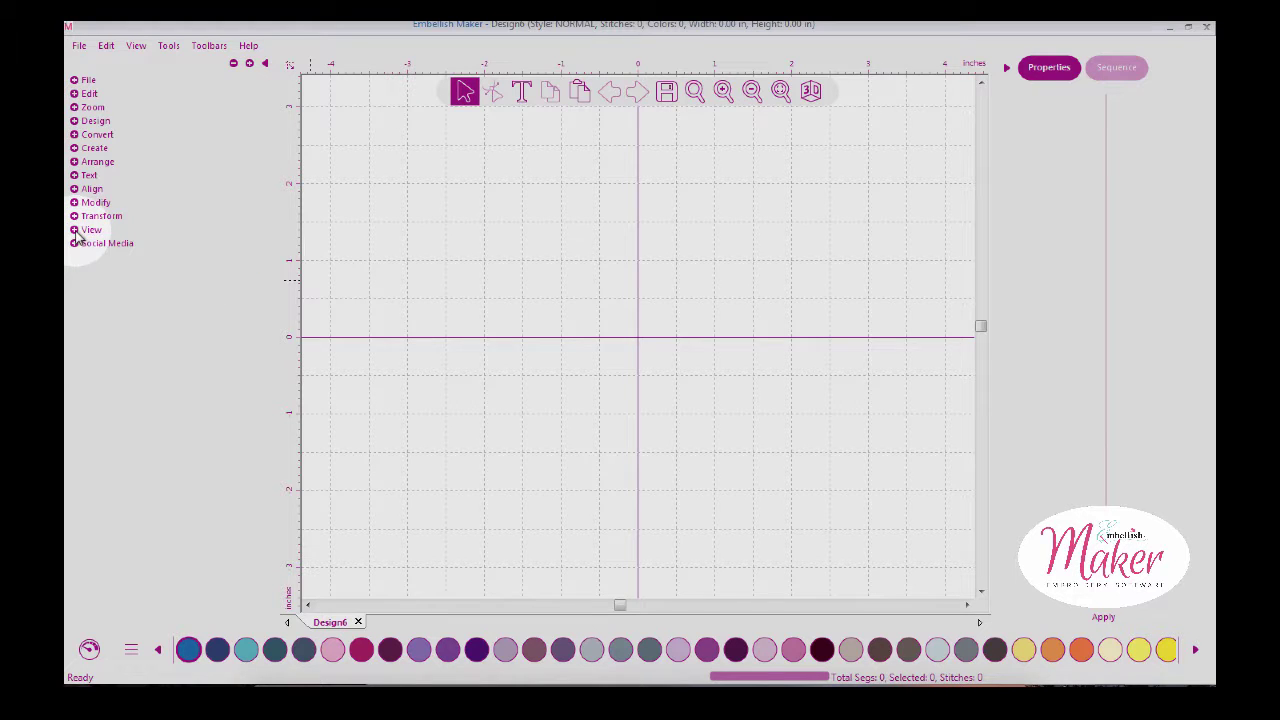
pyautogui.click(76, 122)
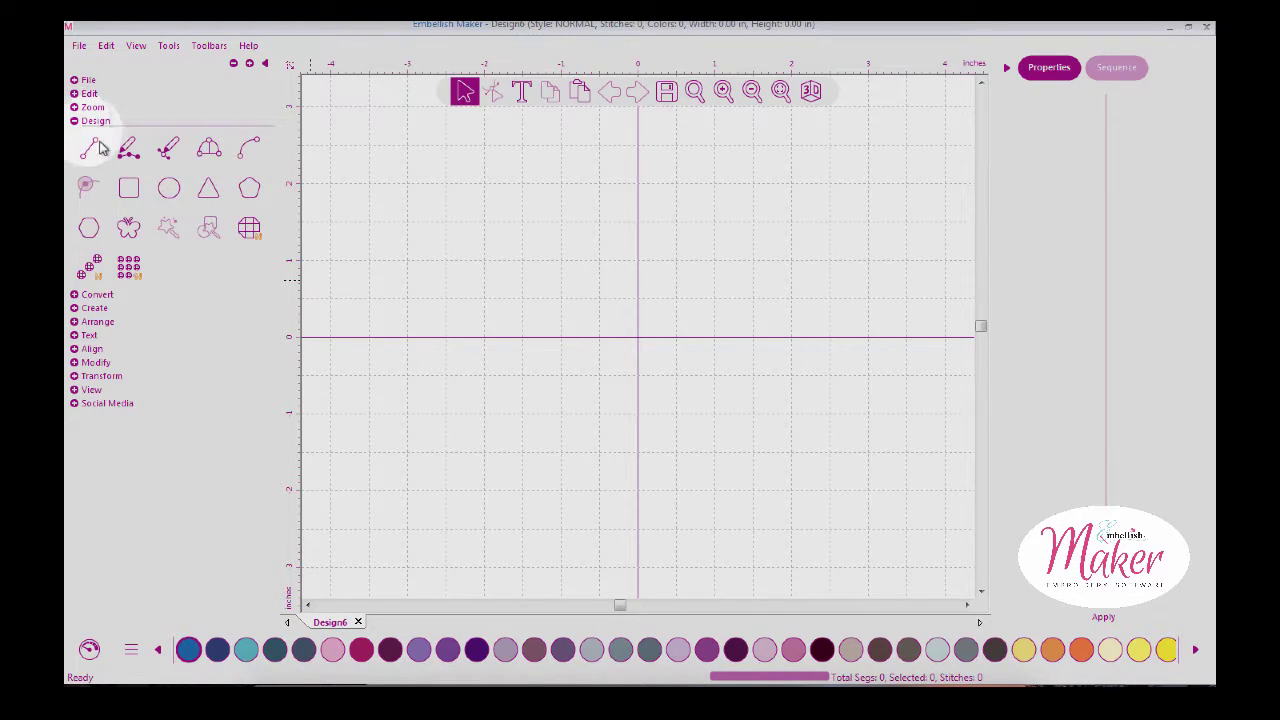
pyautogui.click(128, 188)
pyautogui.moveTo(408, 184)
pyautogui.mouseDown()
pyautogui.moveTo(534, 290)
pyautogui.moveTo(554, 366)
pyautogui.moveTo(572, 371)
pyautogui.mouseUp()
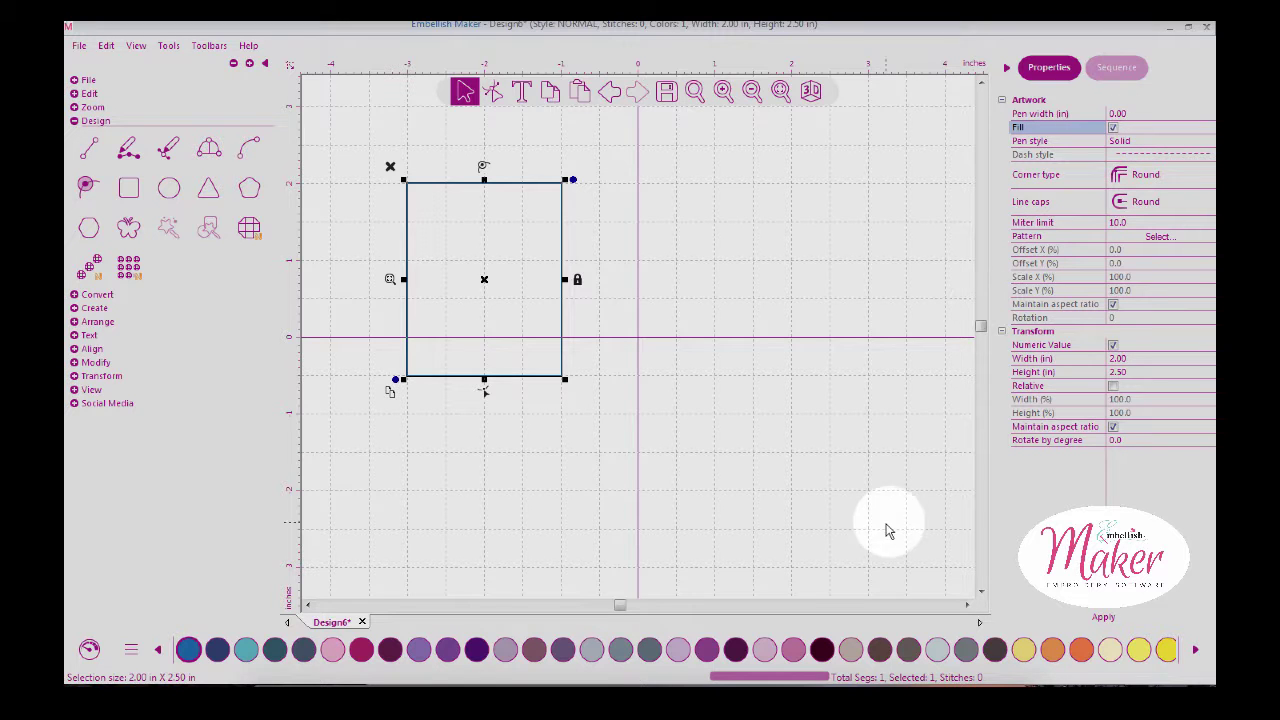
pyautogui.click(1103, 617)
# Draw an ellipse overlapping the rectangle and give it a purple fill
pyautogui.click(170, 189)
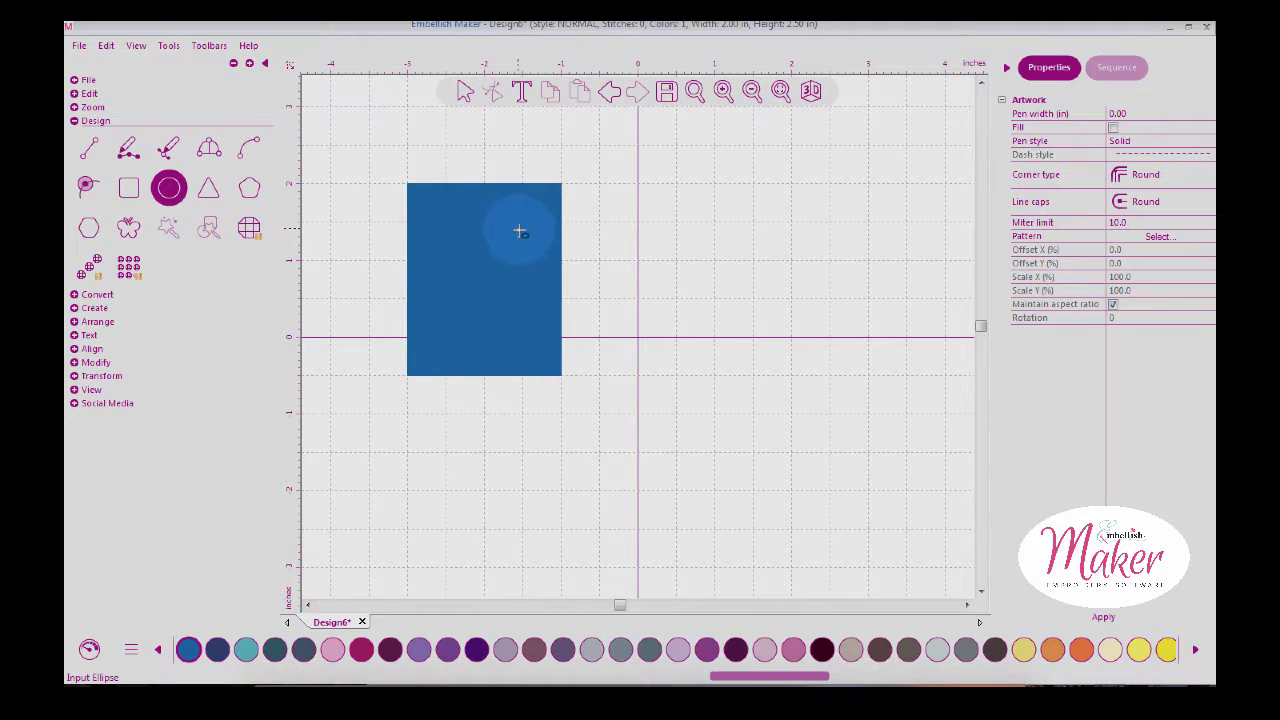
pyautogui.moveTo(517, 229); pyautogui.dragTo(703, 651)
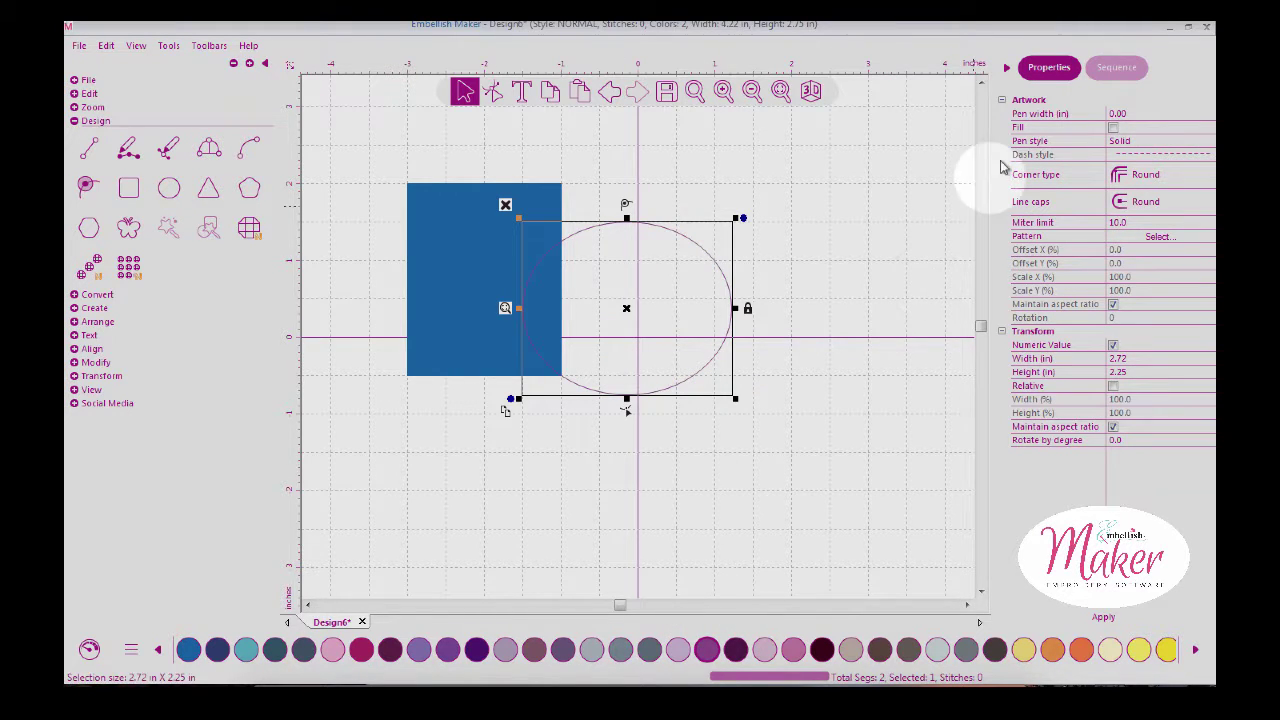
pyautogui.click(1113, 128)
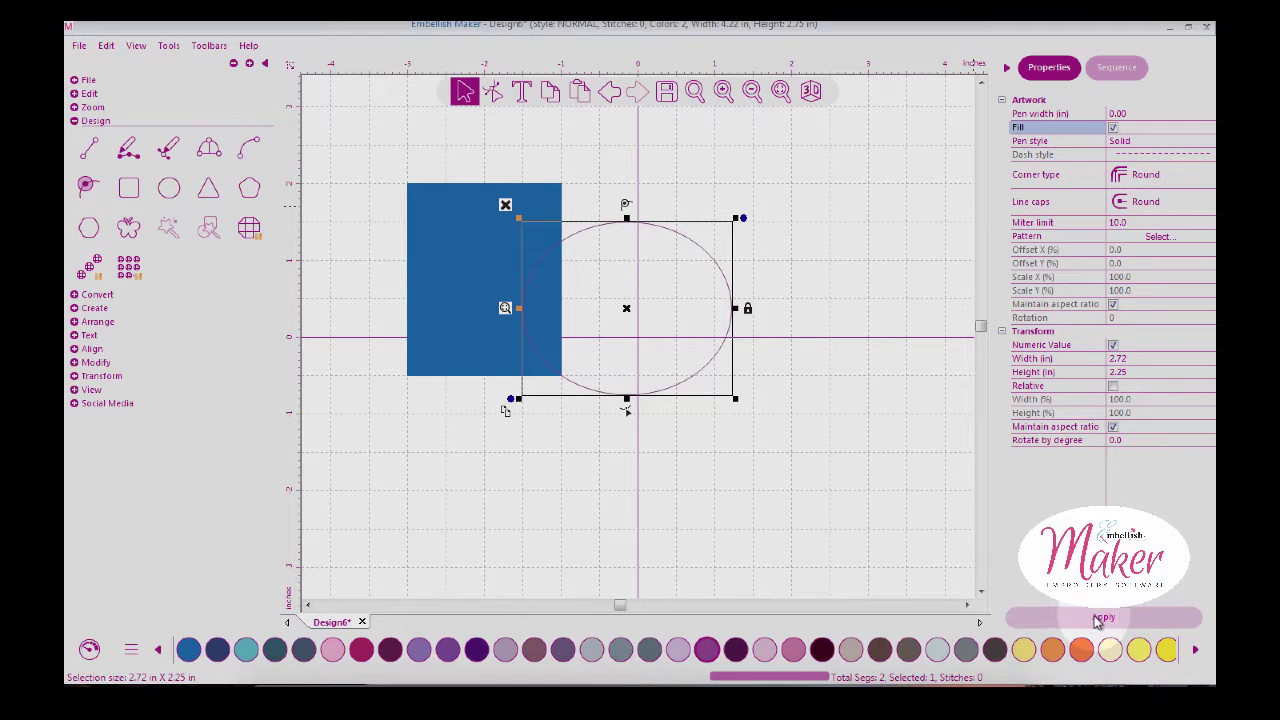
pyautogui.click(1103, 617)
# Draw a triangle overlapping both shapes and give it an orange fill
pyautogui.click(208, 188)
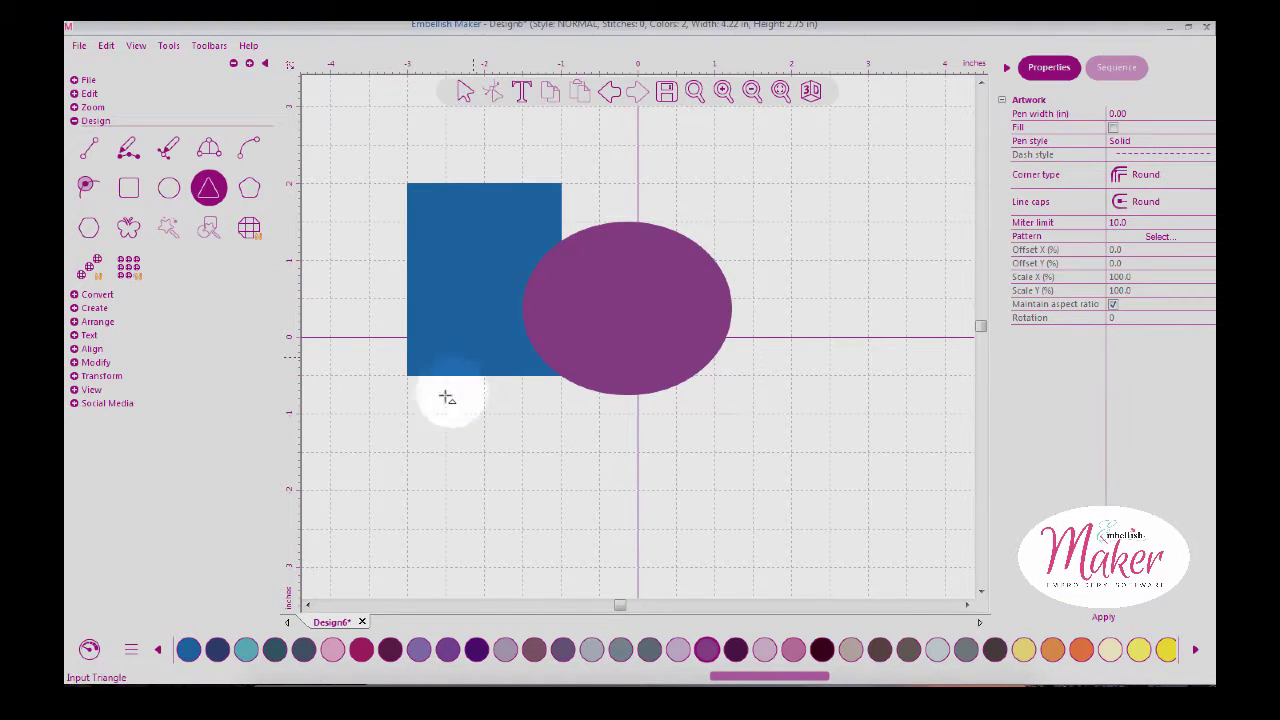
pyautogui.moveTo(558, 530); pyautogui.dragTo(644, 570)
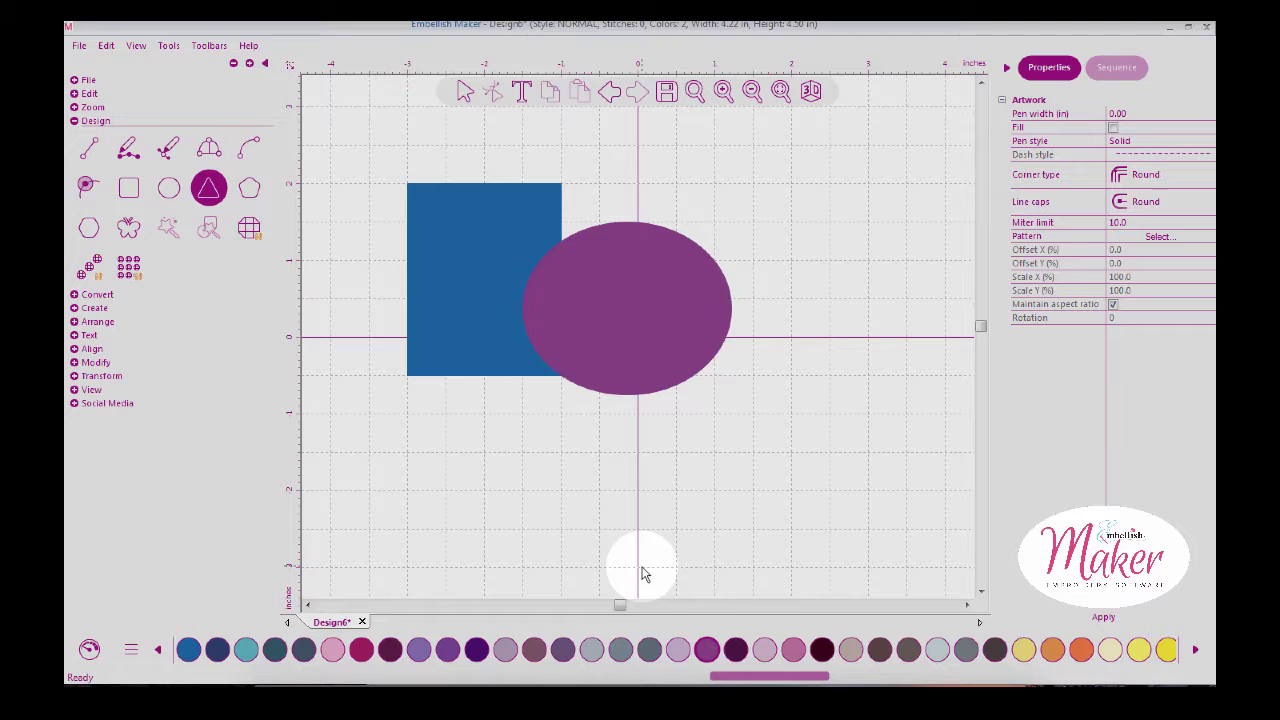
pyautogui.click(1052, 649)
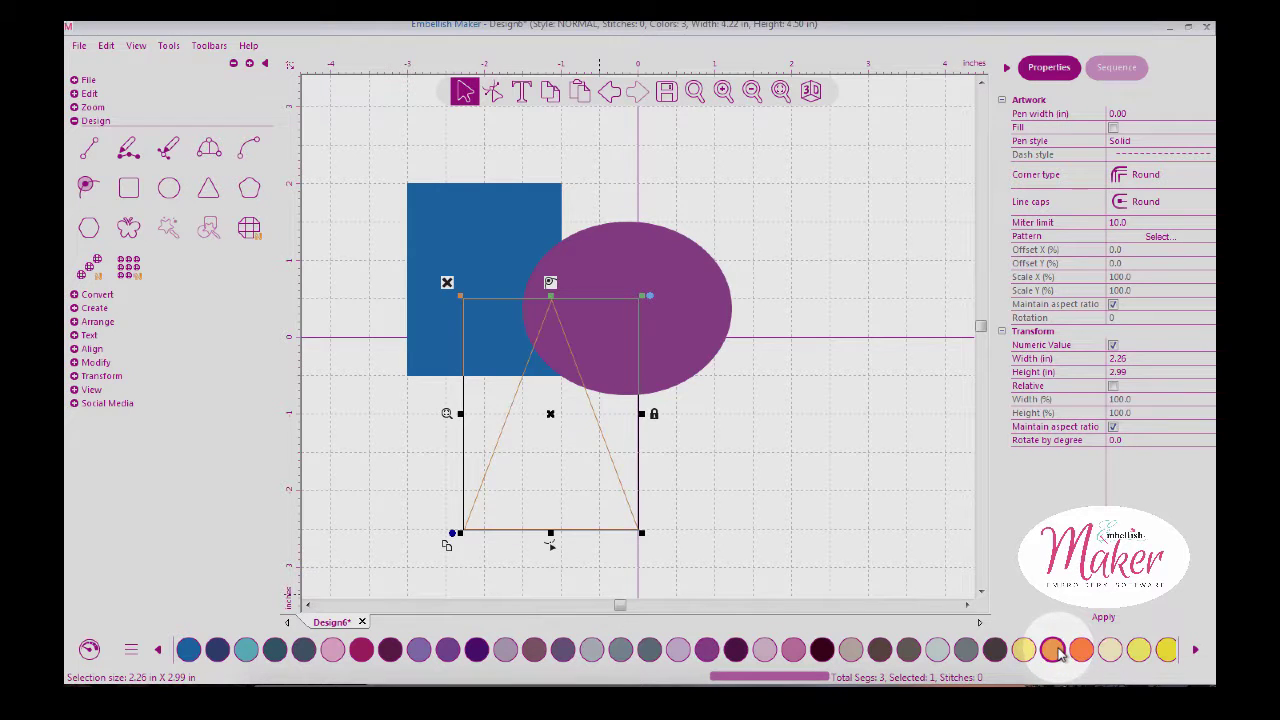
pyautogui.click(1113, 127)
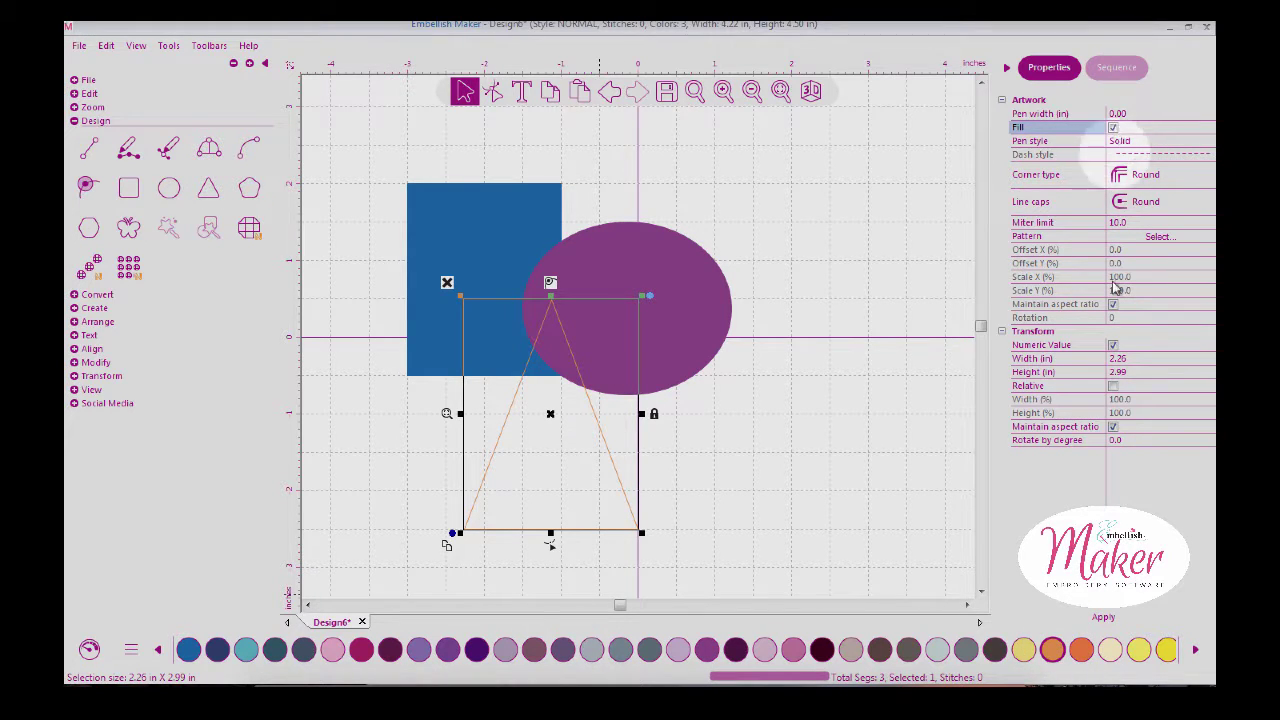
pyautogui.click(1096, 620)
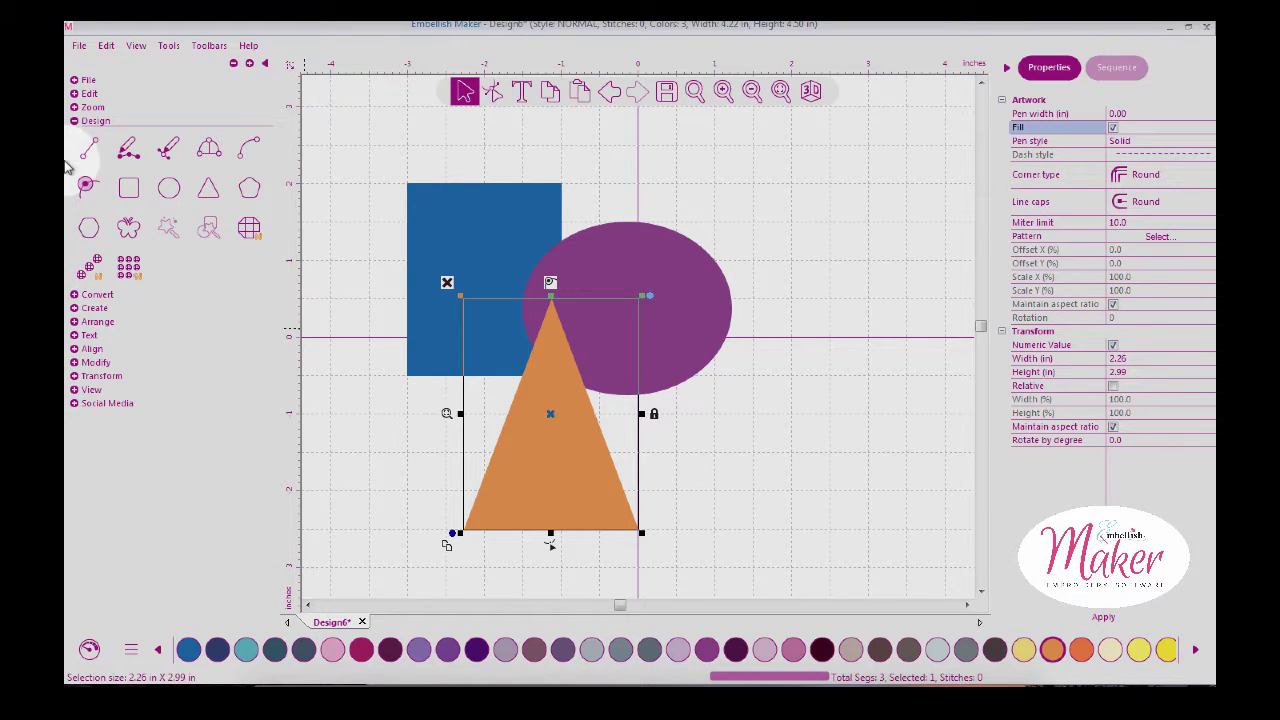
pyautogui.click(74, 121)
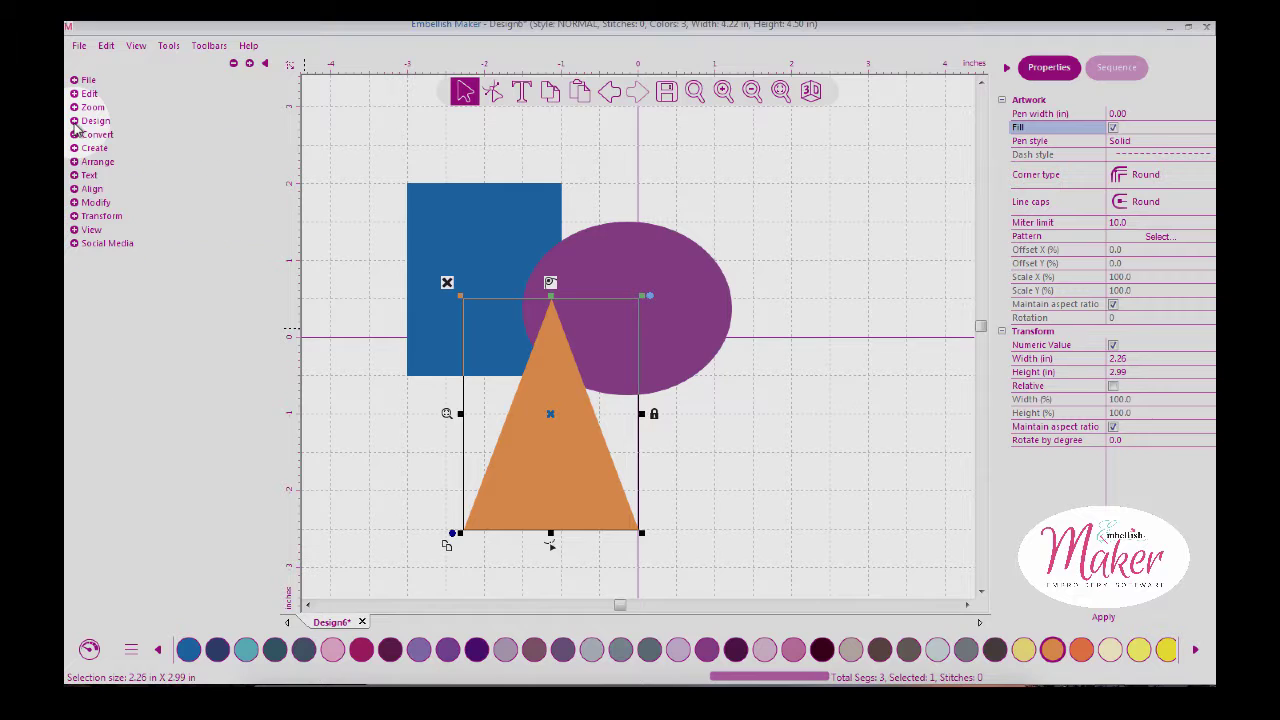
# Show the Transform tools and select all three shapes with Ctrl+A
pyautogui.click(74, 216)
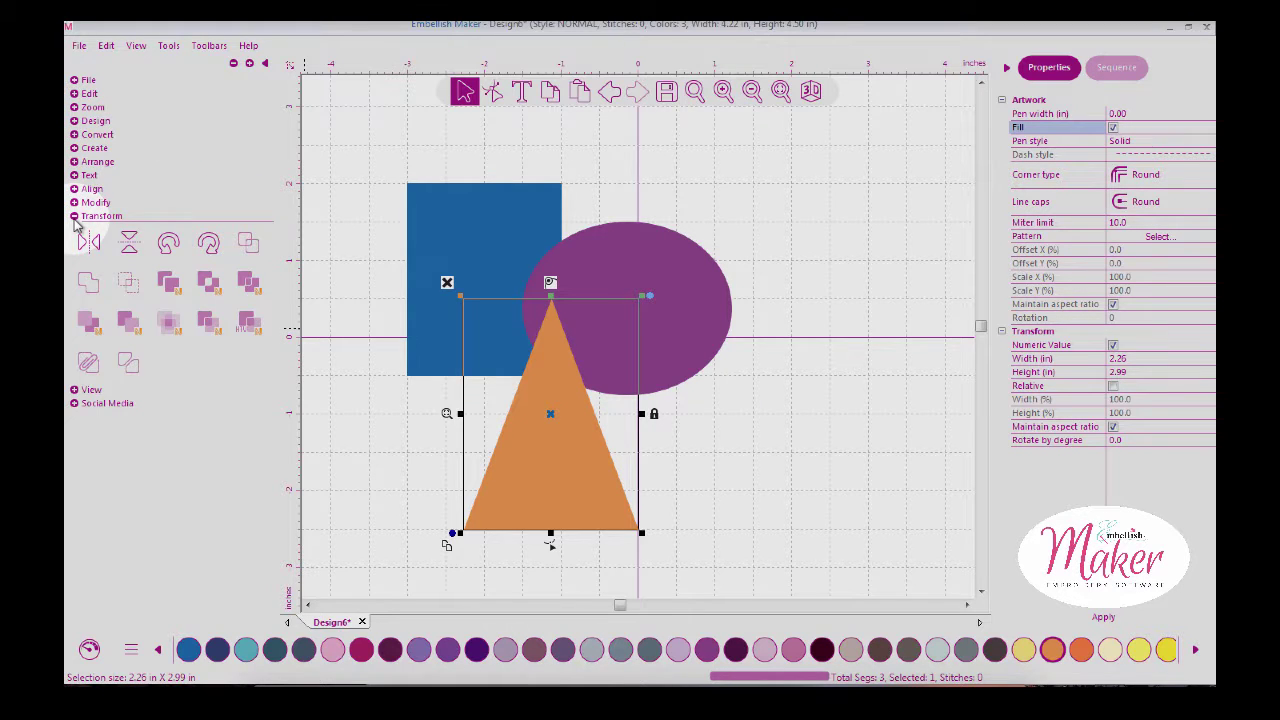
pyautogui.click(389, 176)
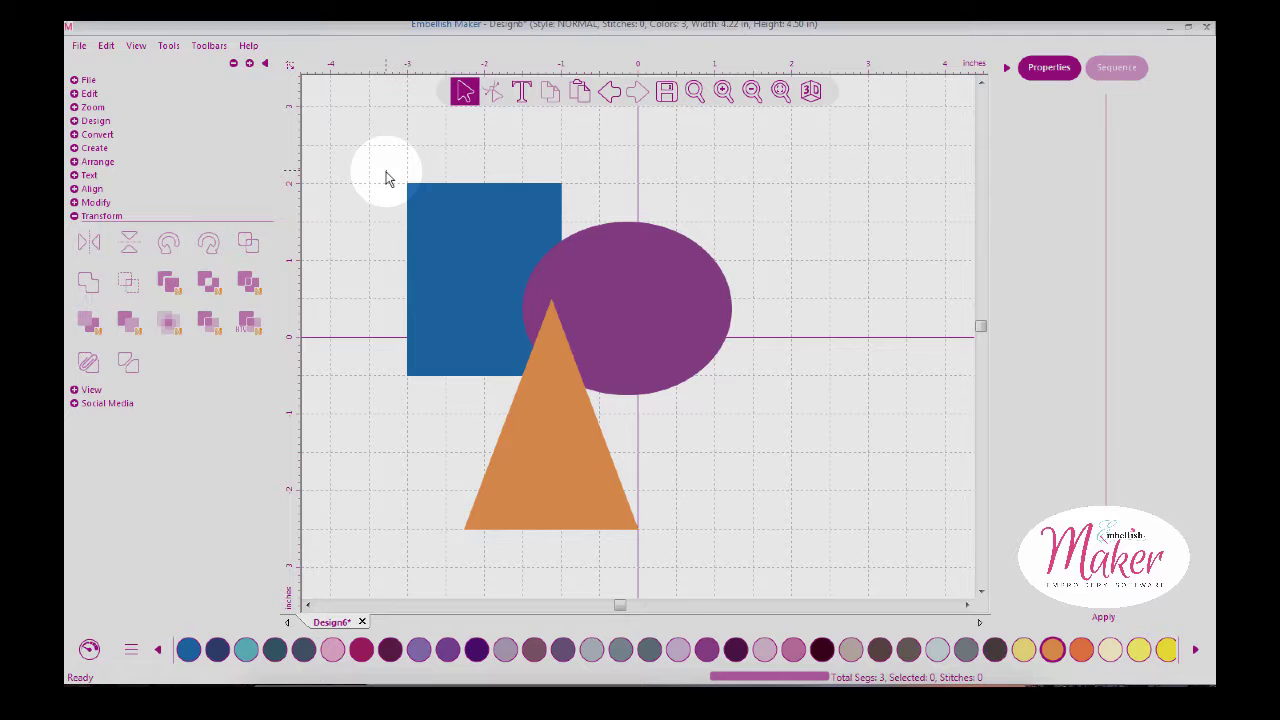
pyautogui.hotkey('ctrl', 'a')
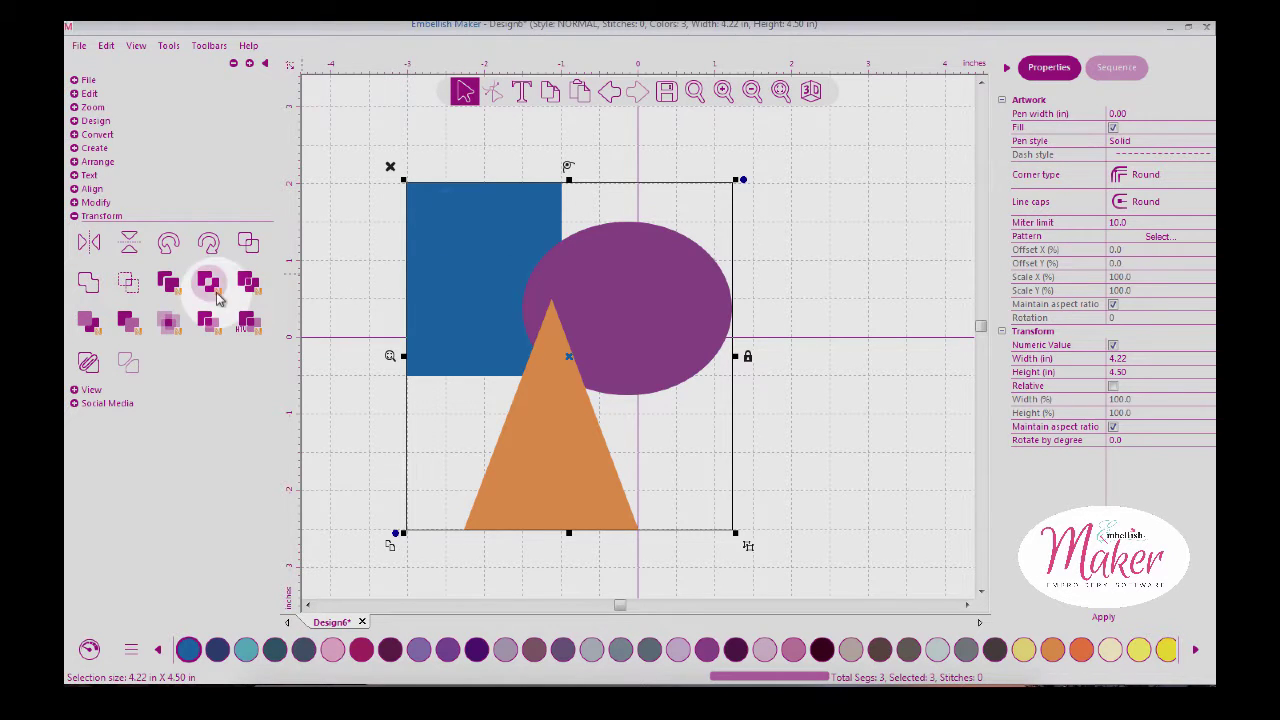
# Trim the overlapping shapes and move the triangle and ellipse to reveal the cuts
pyautogui.click(249, 252)
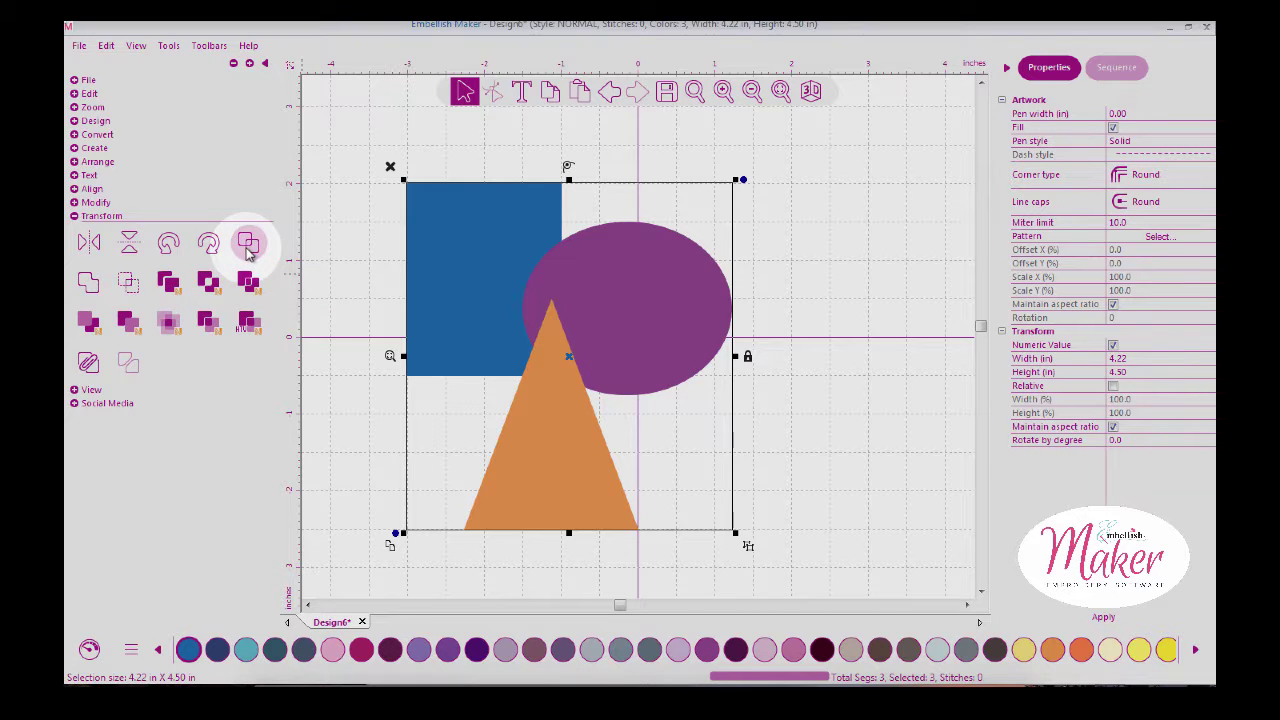
pyautogui.click(831, 203)
pyautogui.moveTo(537, 407); pyautogui.dragTo(423, 512)
pyautogui.moveTo(632, 356); pyautogui.dragTo(739, 322)
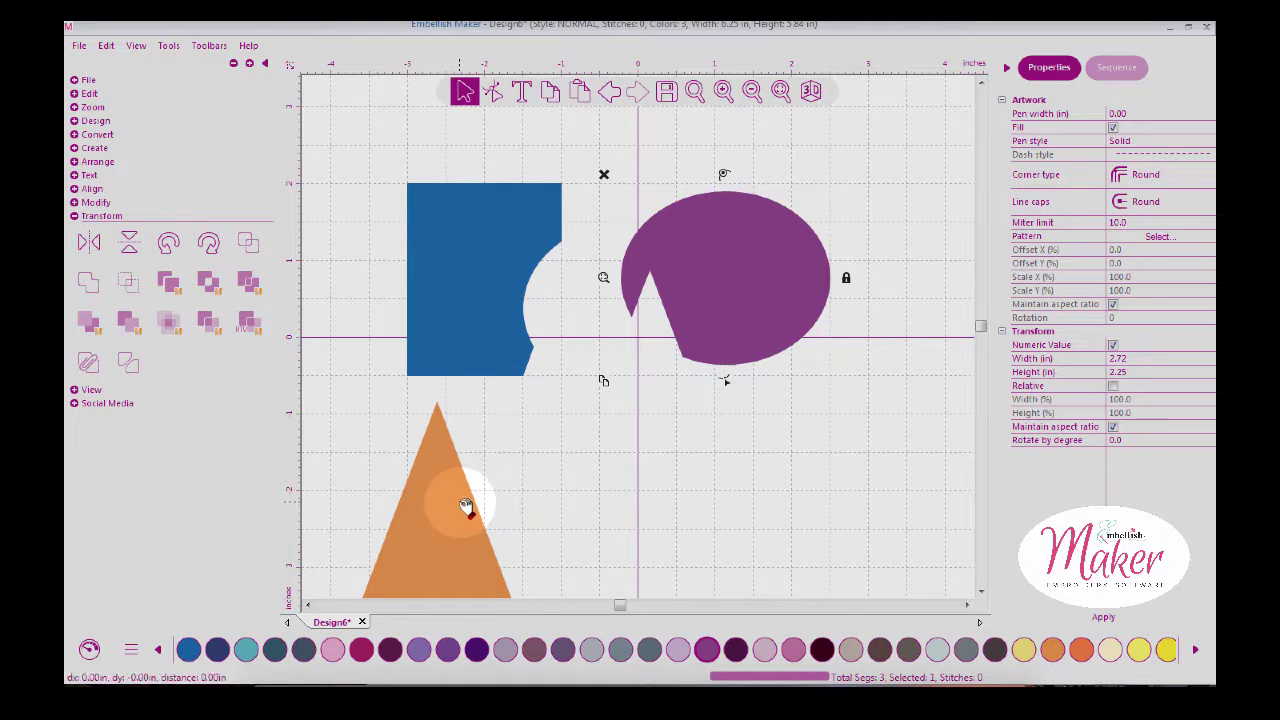
pyautogui.moveTo(466, 506); pyautogui.dragTo(568, 467)
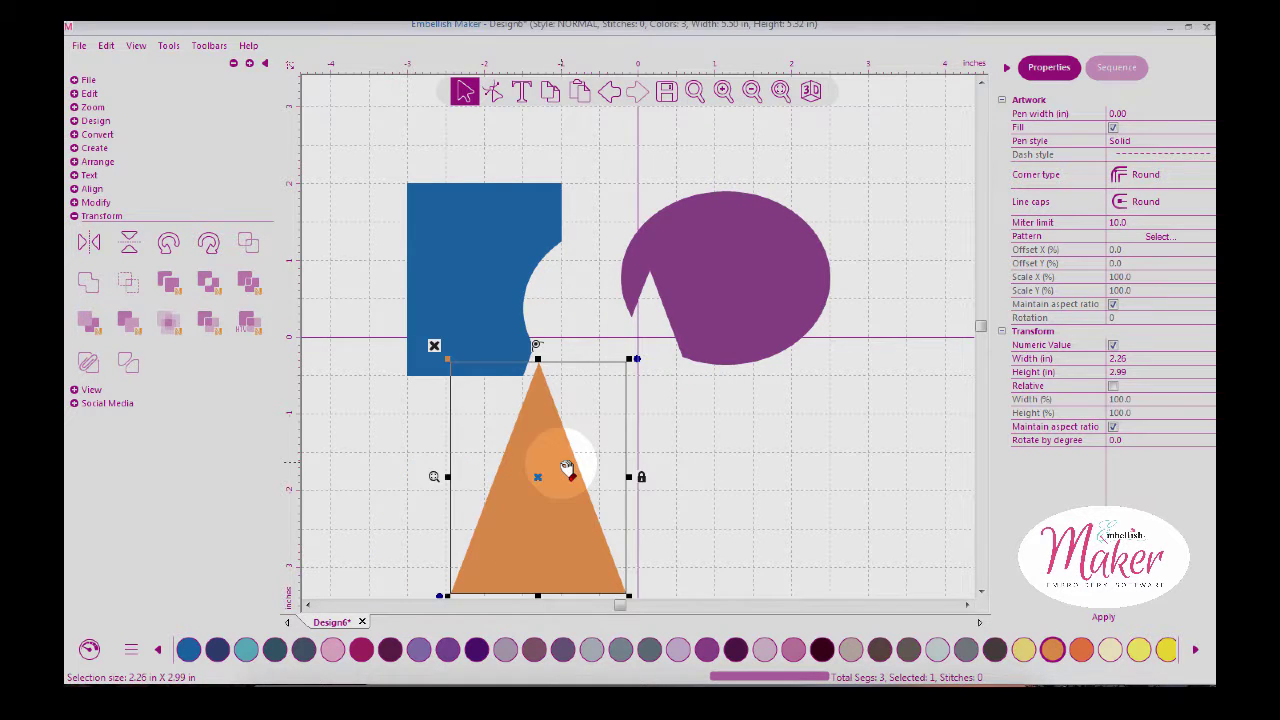
# Undo the trim and the shape moves to restore the original overlapping shapes
pyautogui.click(614, 100)
pyautogui.click(612, 94)
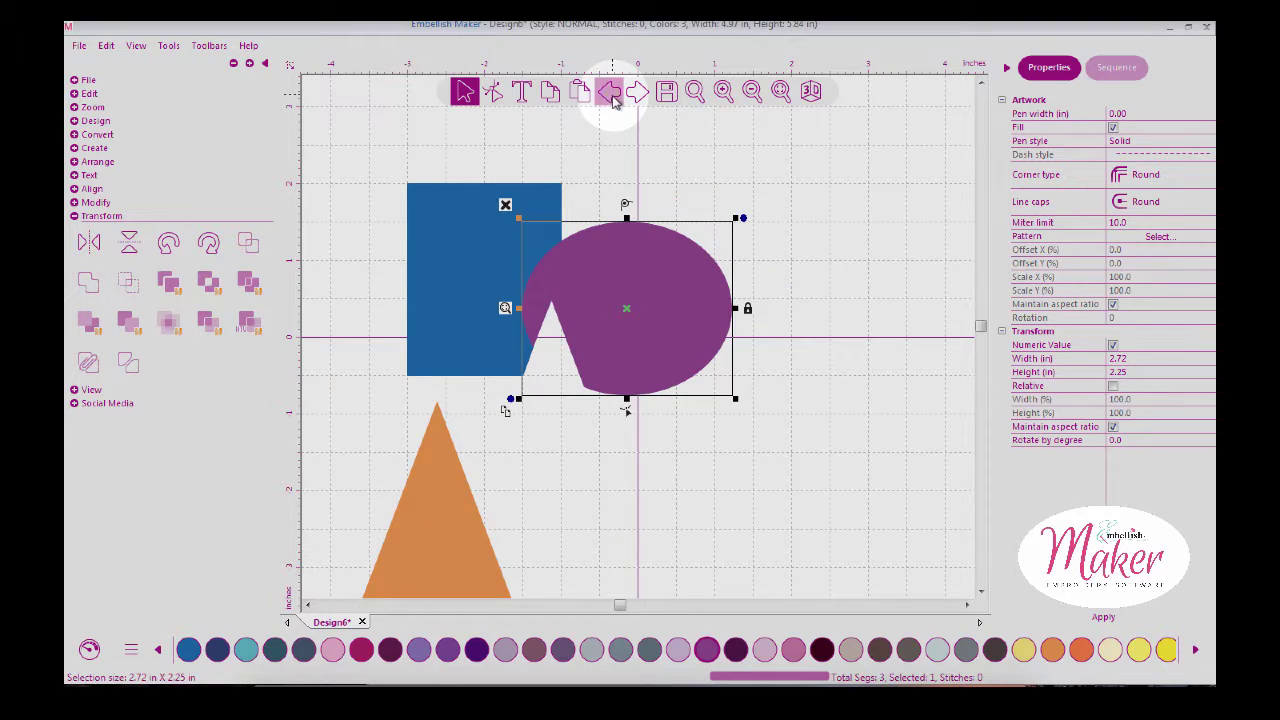
pyautogui.click(612, 94)
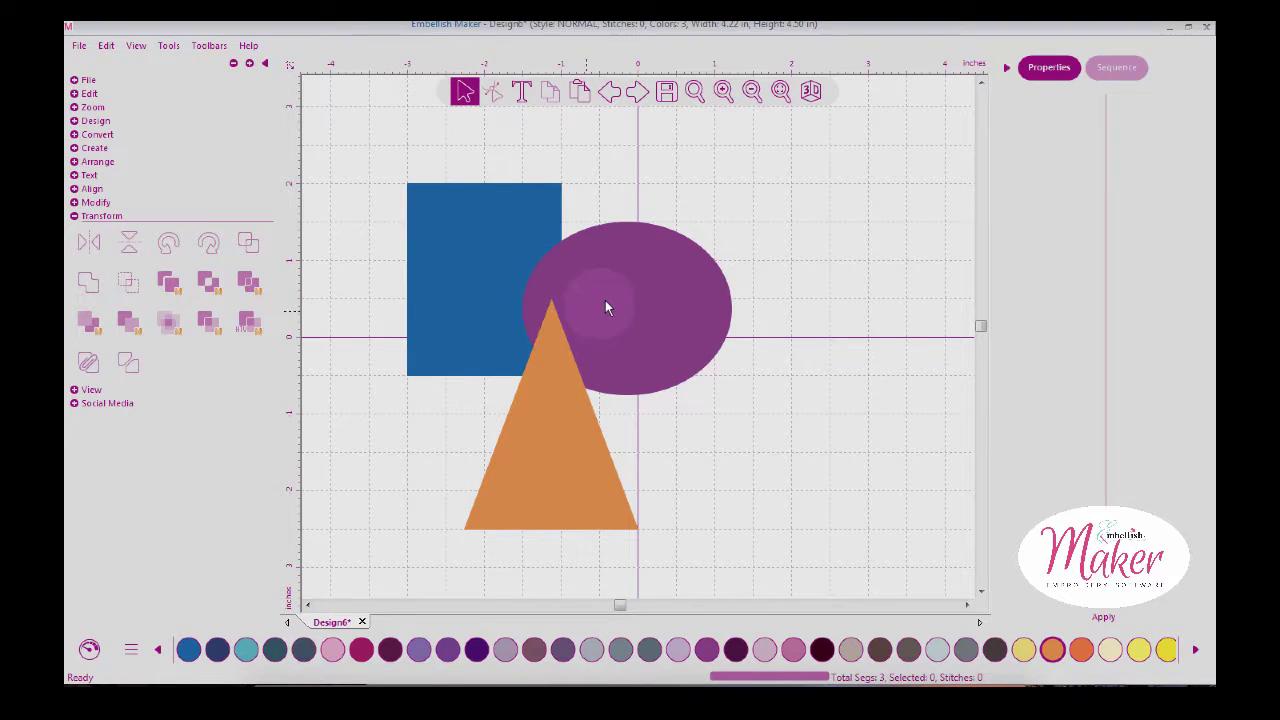
pyautogui.moveTo(600, 300); pyautogui.dragTo(642, 257)
pyautogui.click(612, 94)
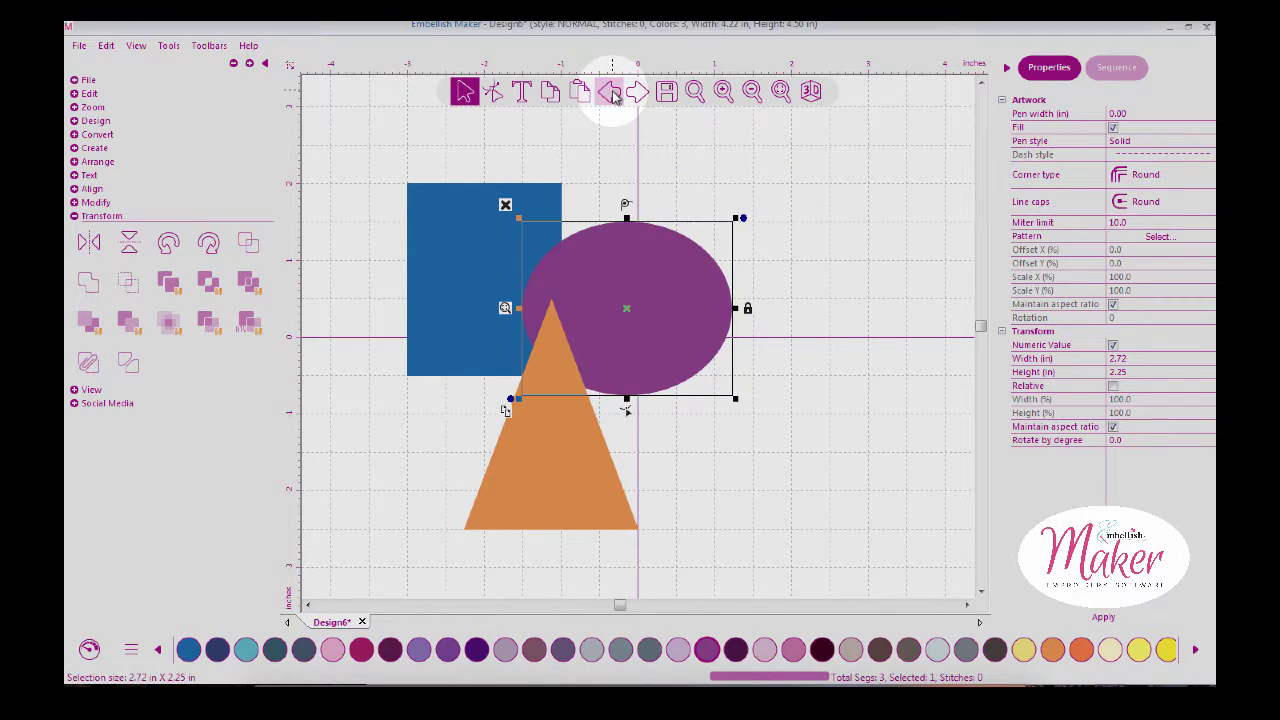
pyautogui.click(418, 170)
pyautogui.hotkey('ctrl', 'a')
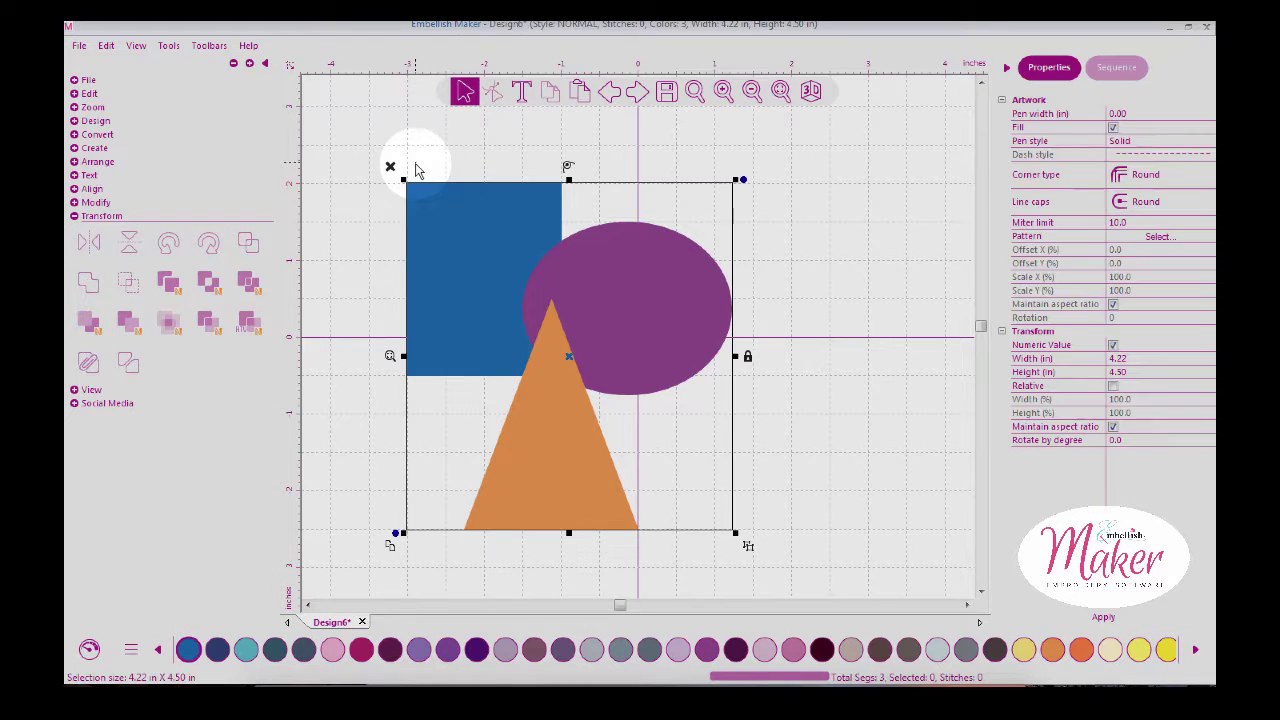
pyautogui.click(248, 243)
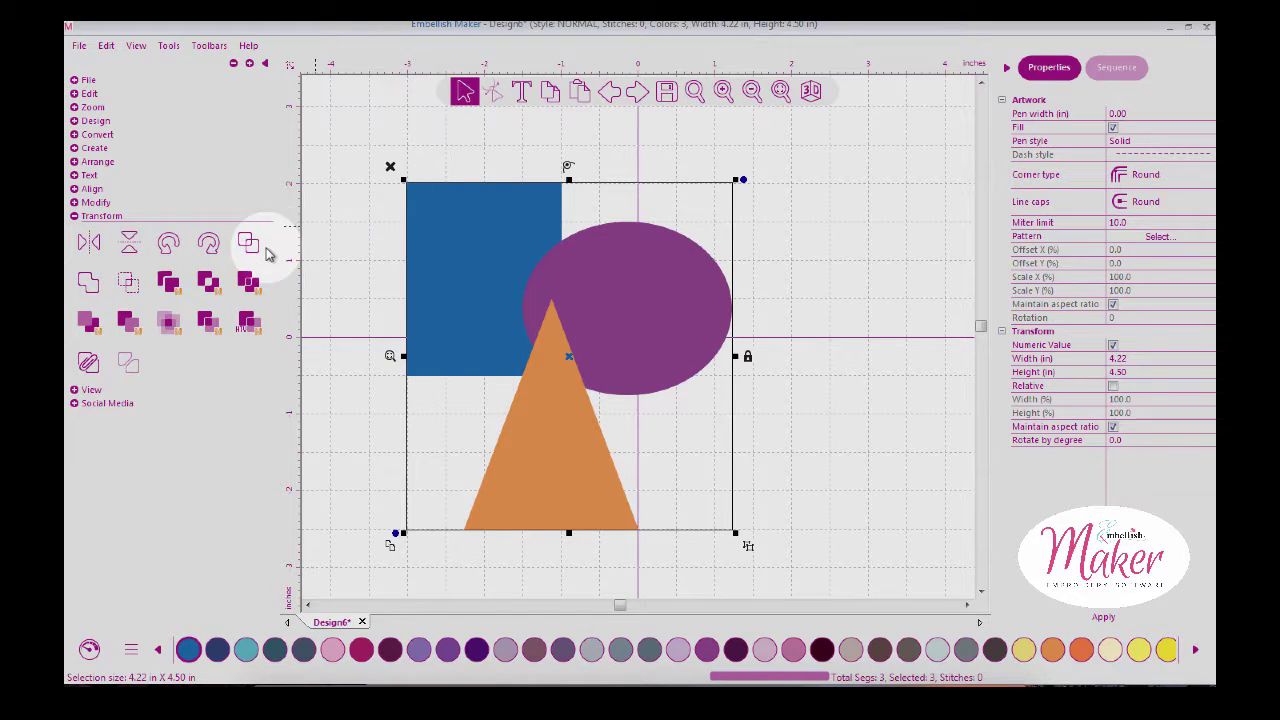
pyautogui.click(89, 284)
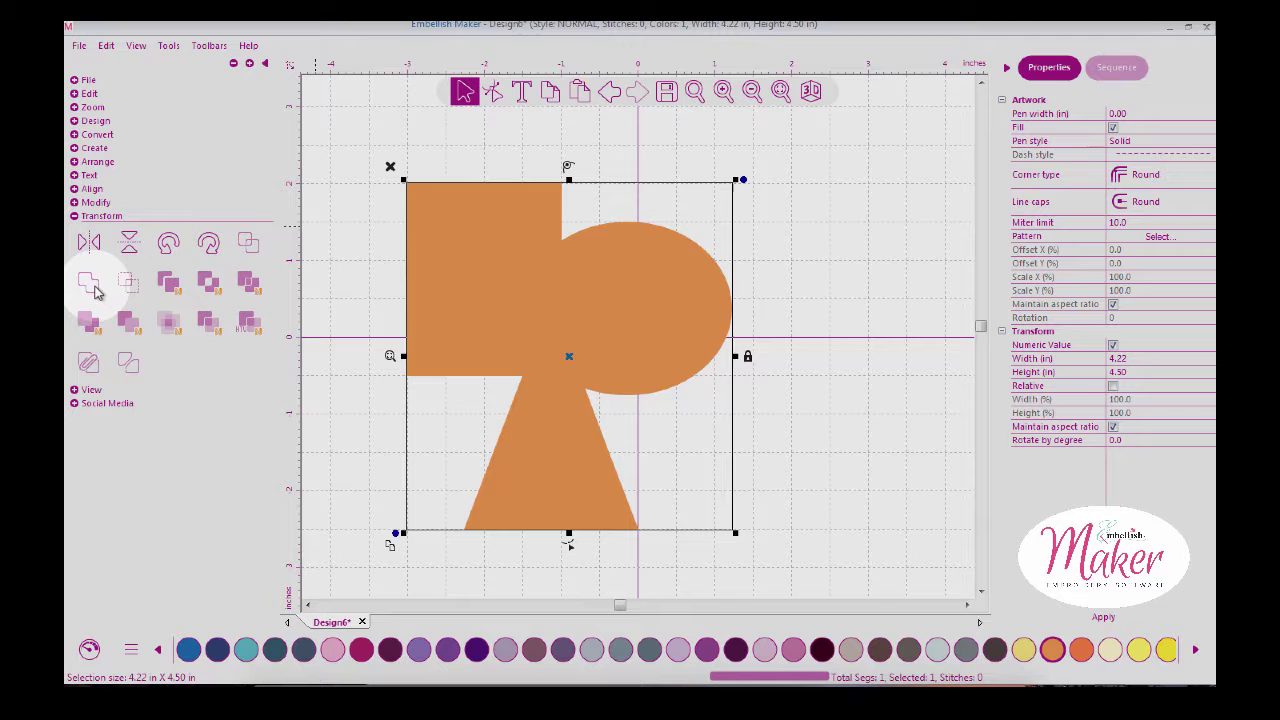
pyautogui.moveTo(602, 308); pyautogui.dragTo(638, 328)
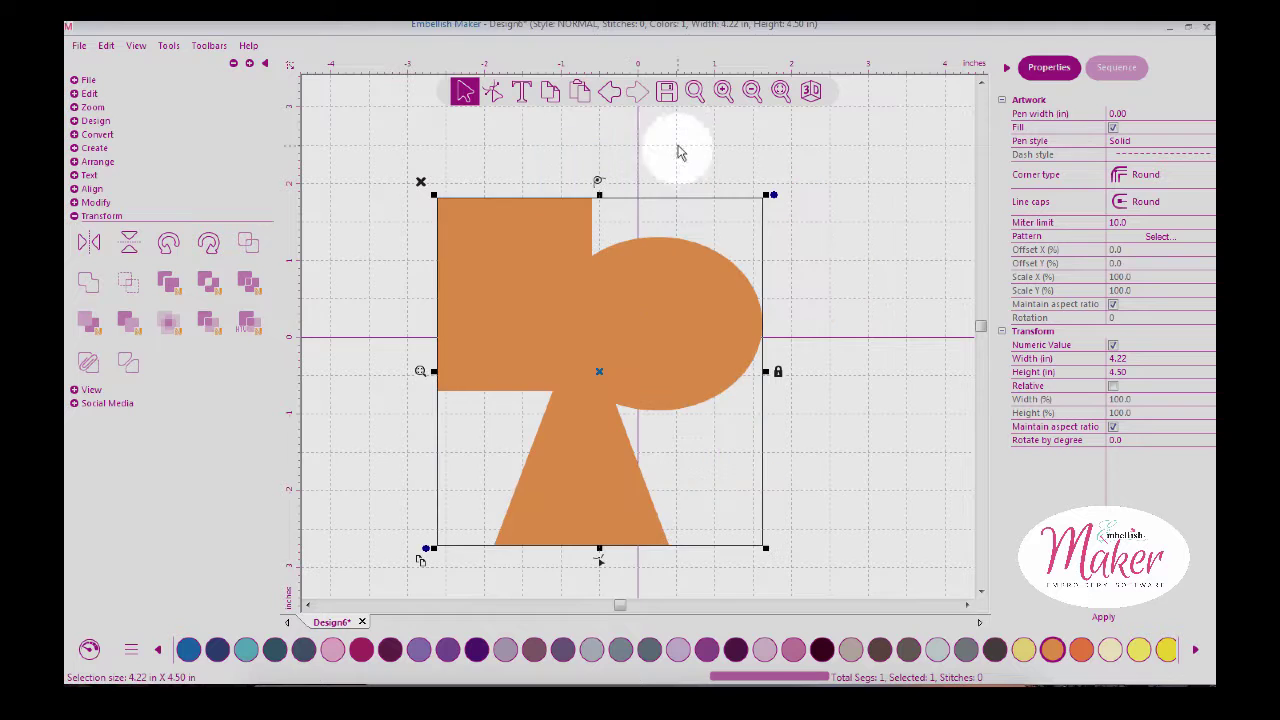
pyautogui.click(609, 94)
pyautogui.click(609, 93)
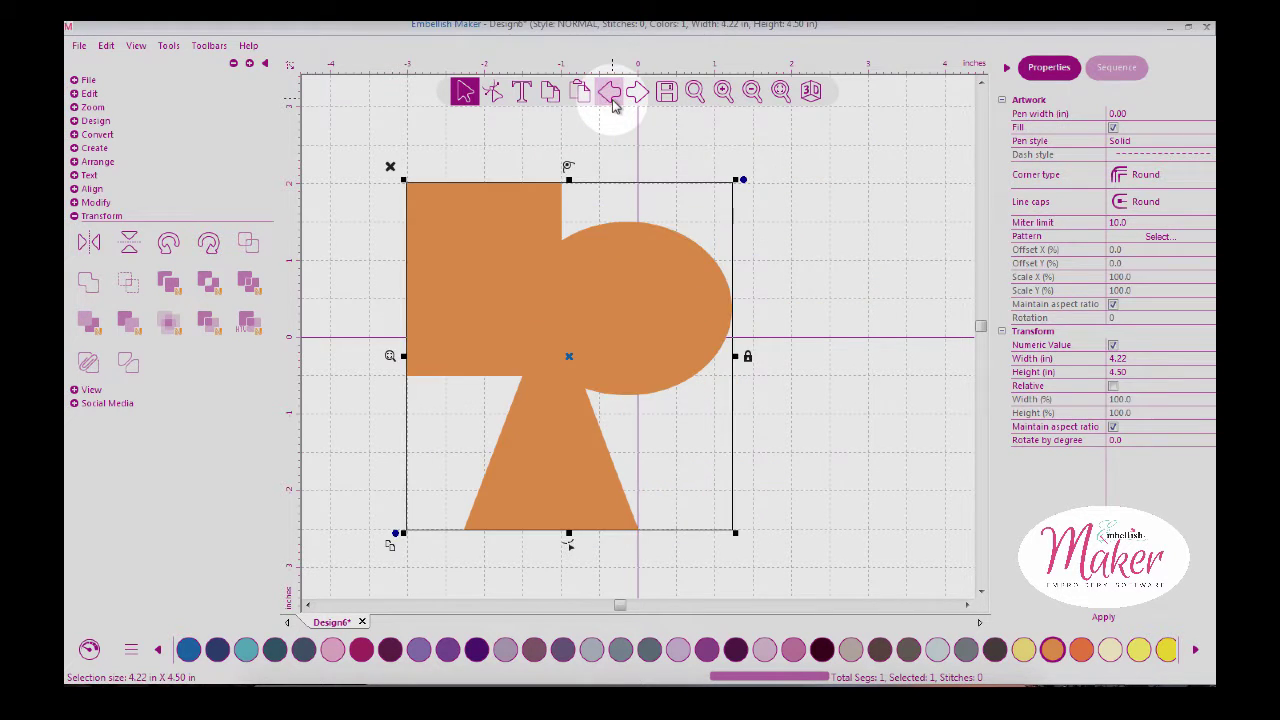
pyautogui.click(609, 93)
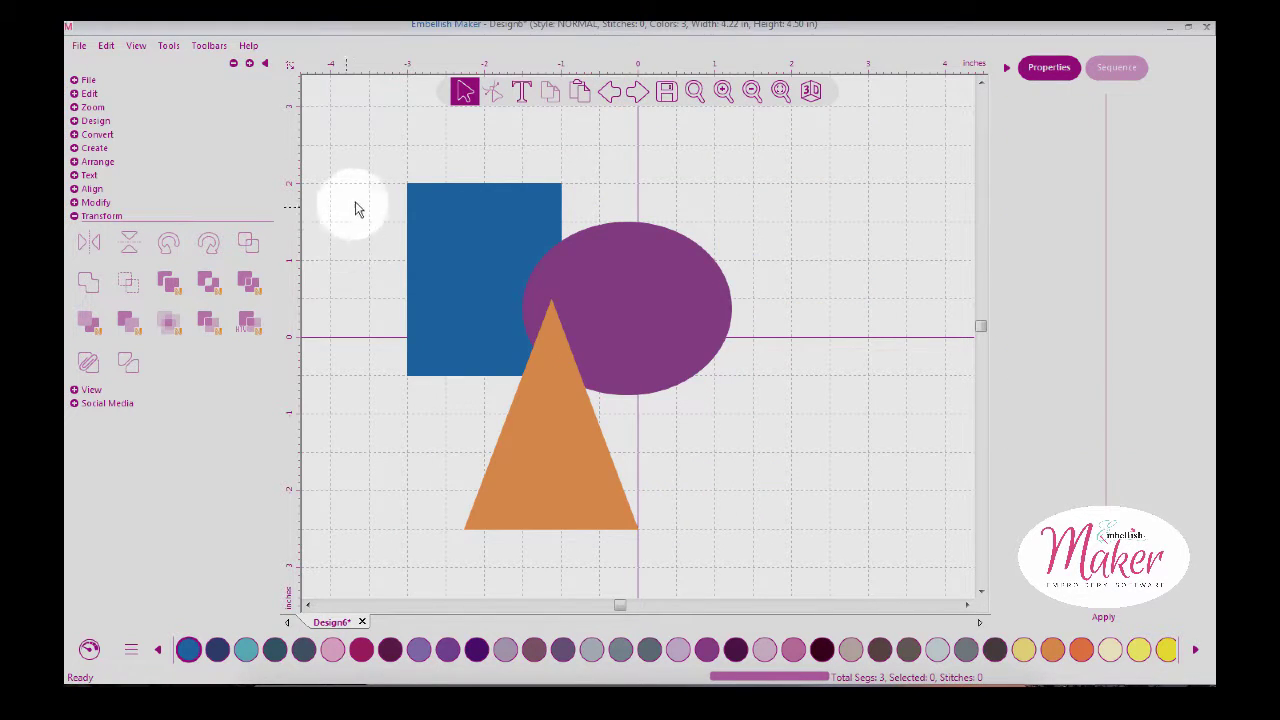
pyautogui.hotkey('ctrl', 'a')
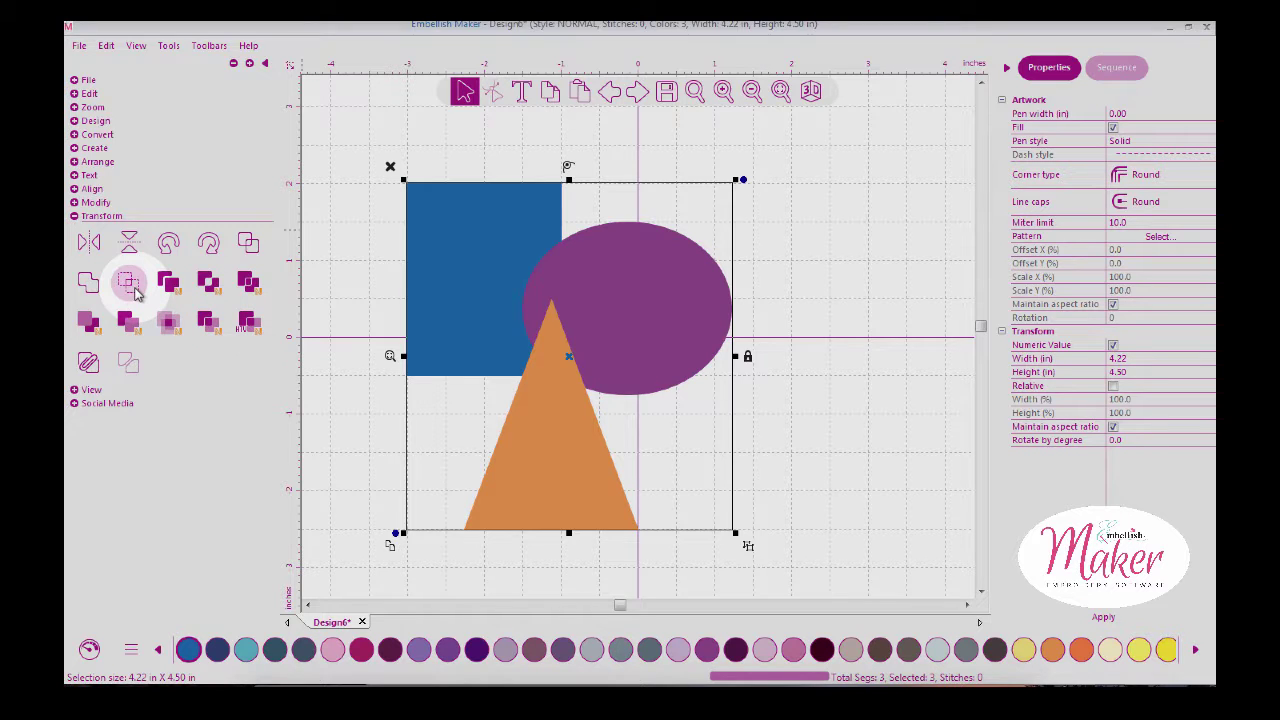
pyautogui.click(128, 283)
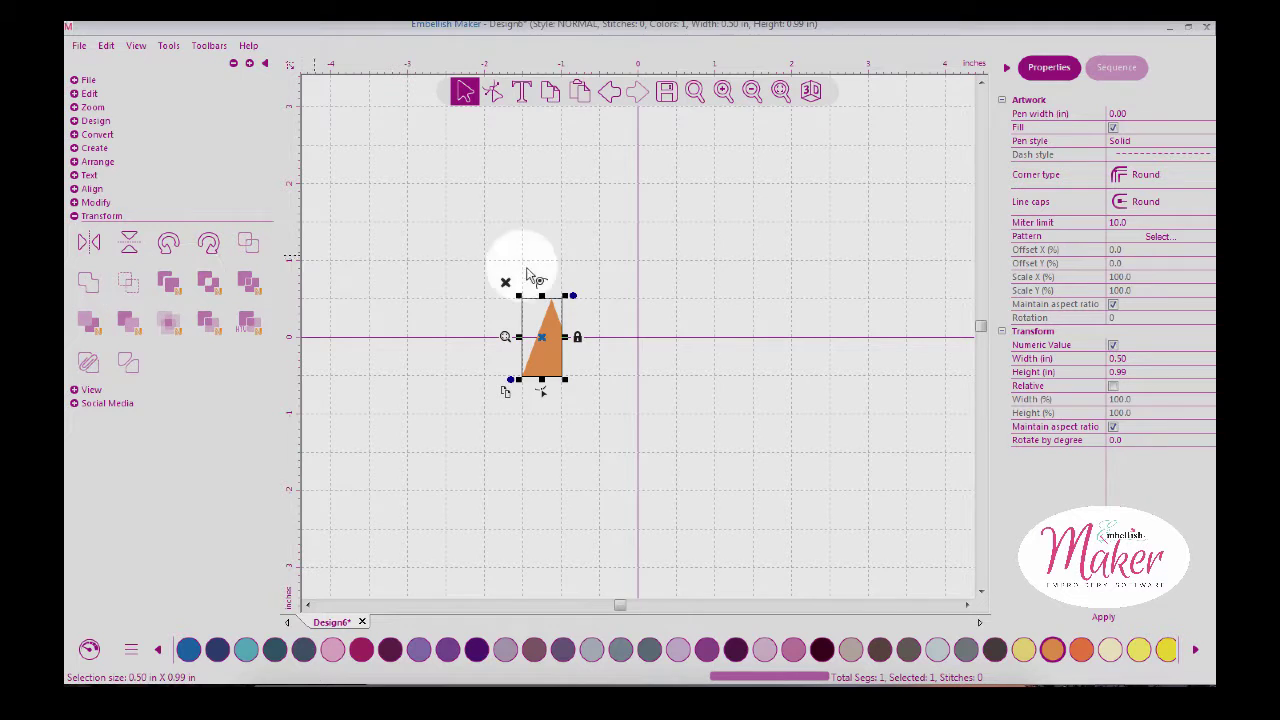
pyautogui.click(652, 247)
pyautogui.moveTo(547, 346); pyautogui.dragTo(627, 272)
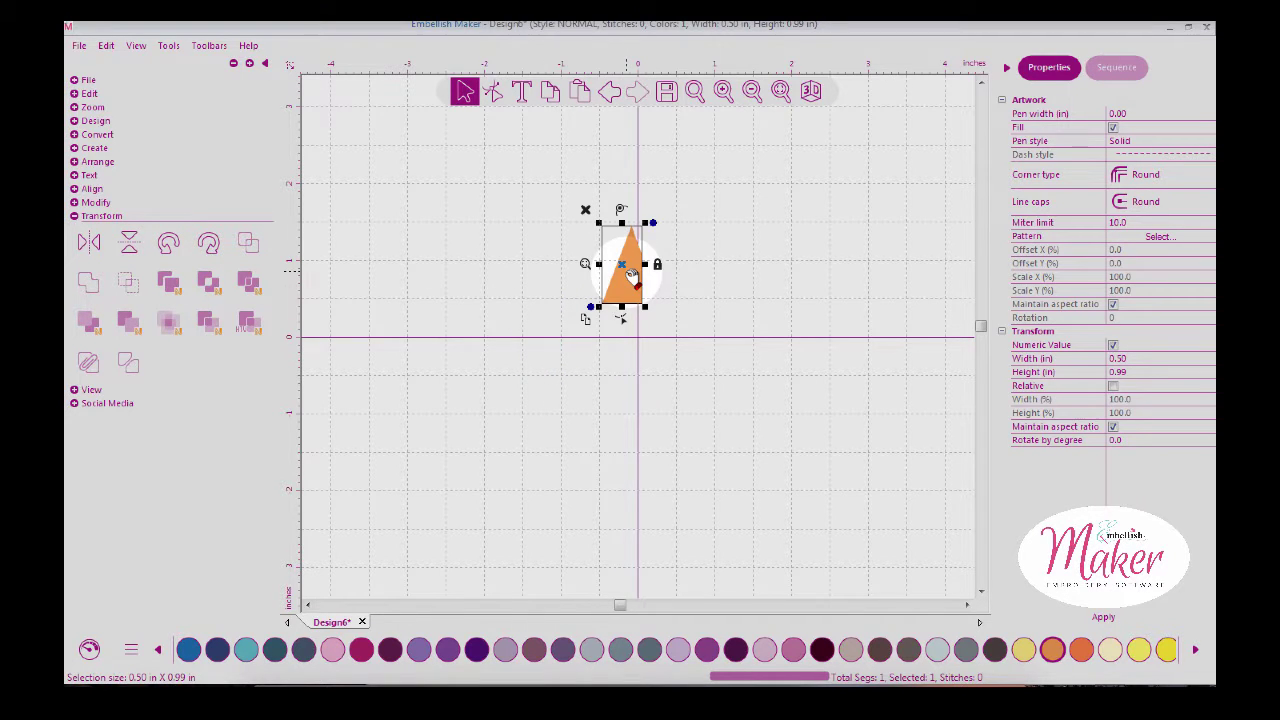
pyautogui.click(608, 92)
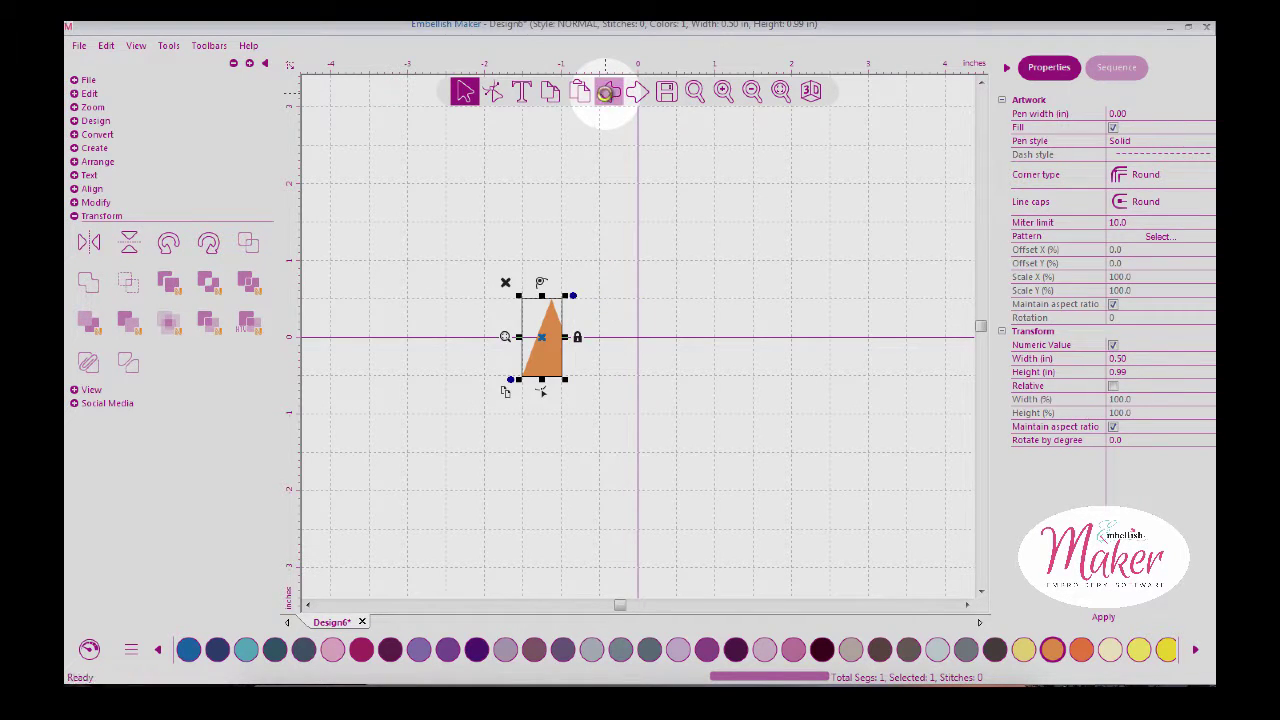
pyautogui.click(608, 92)
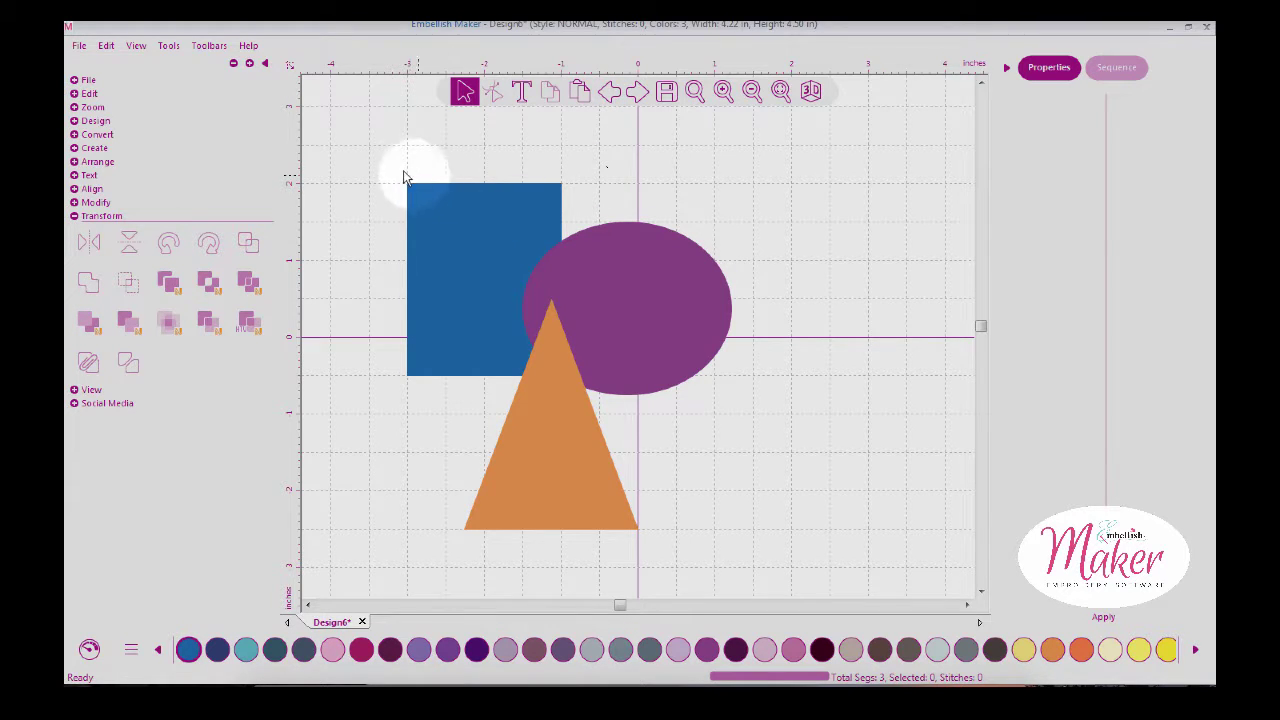
# Move and shrink the orange triangle, and move the purple ellipse below the rectangle
pyautogui.moveTo(376, 151); pyautogui.dragTo(758, 560)
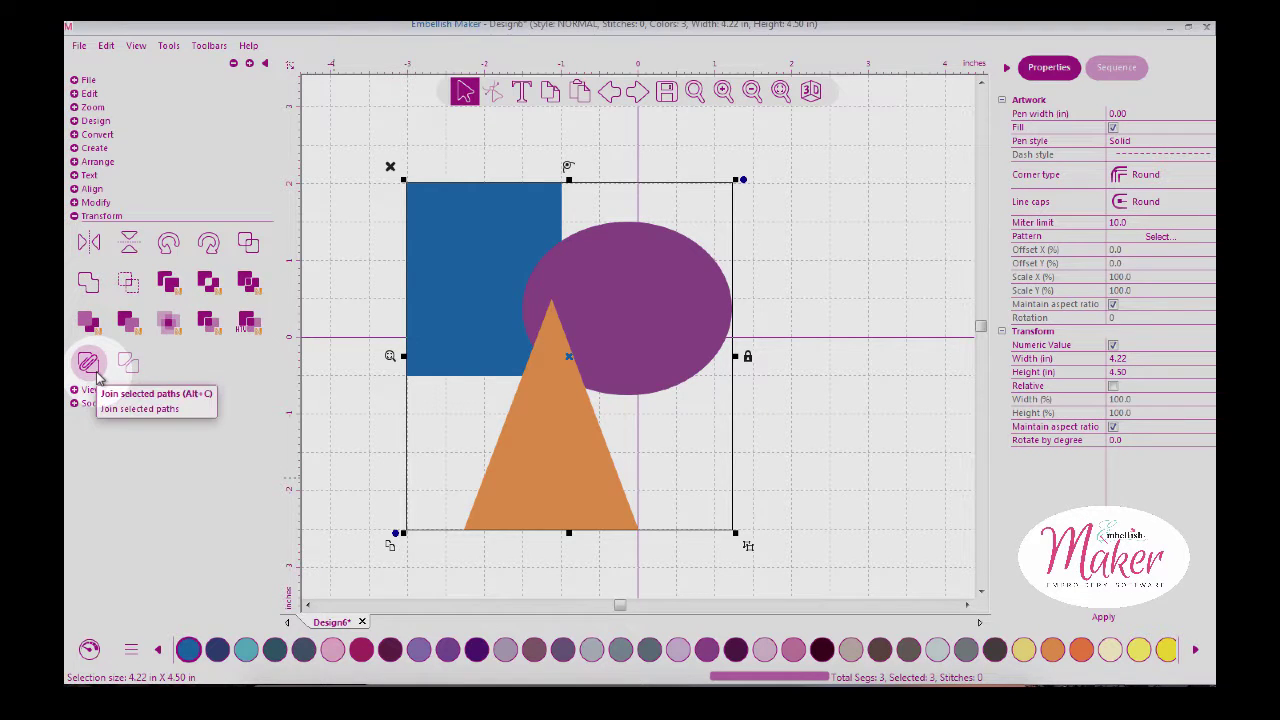
pyautogui.click(837, 200)
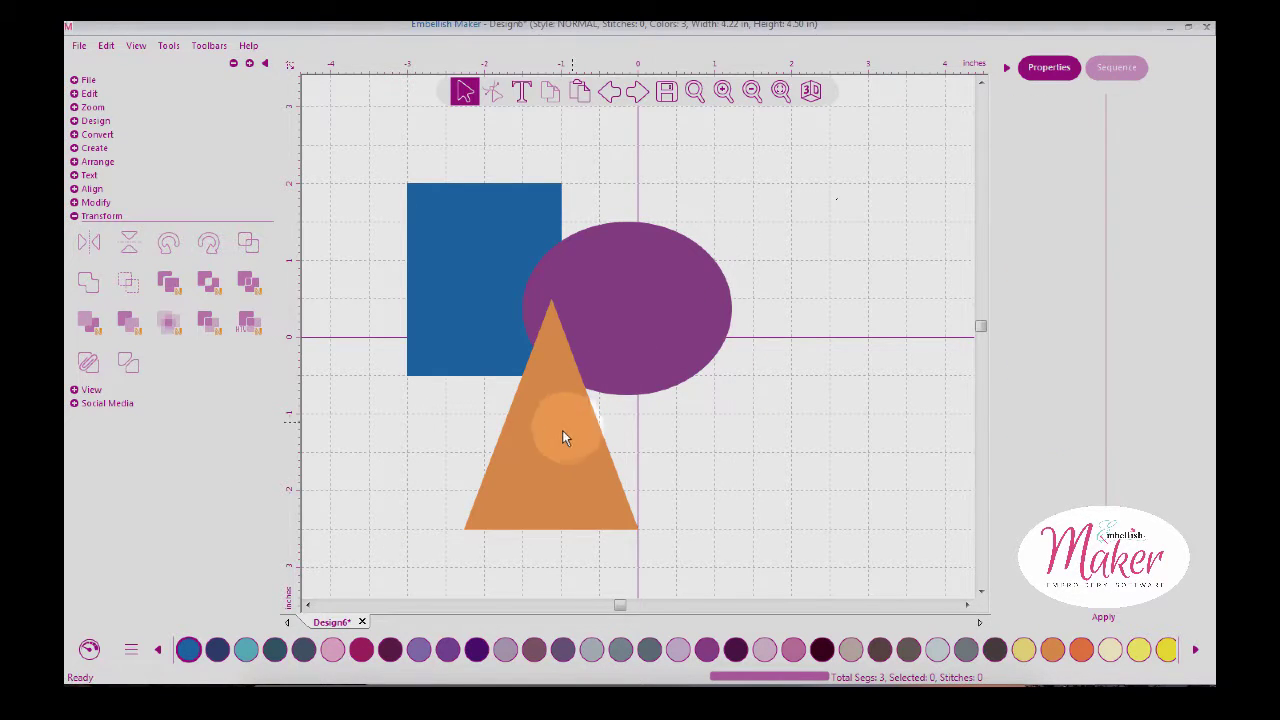
pyautogui.moveTo(563, 437); pyautogui.dragTo(852, 290)
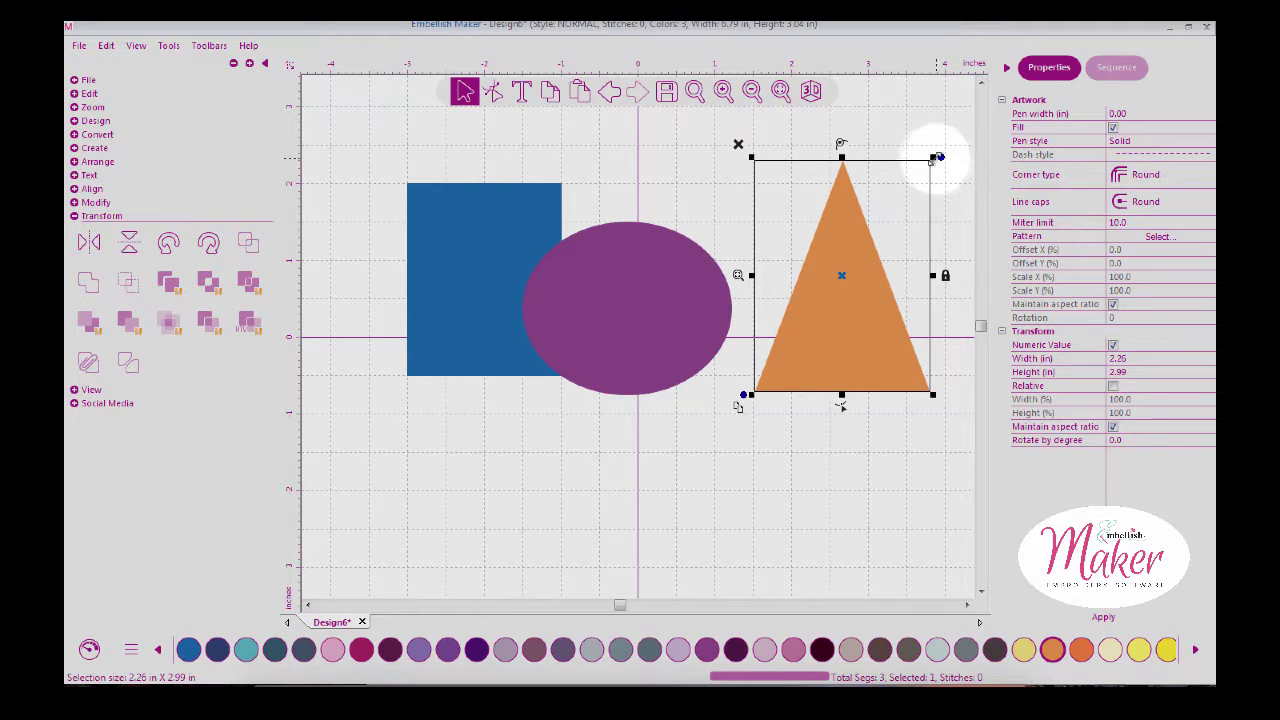
pyautogui.moveTo(933, 157); pyautogui.dragTo(887, 217)
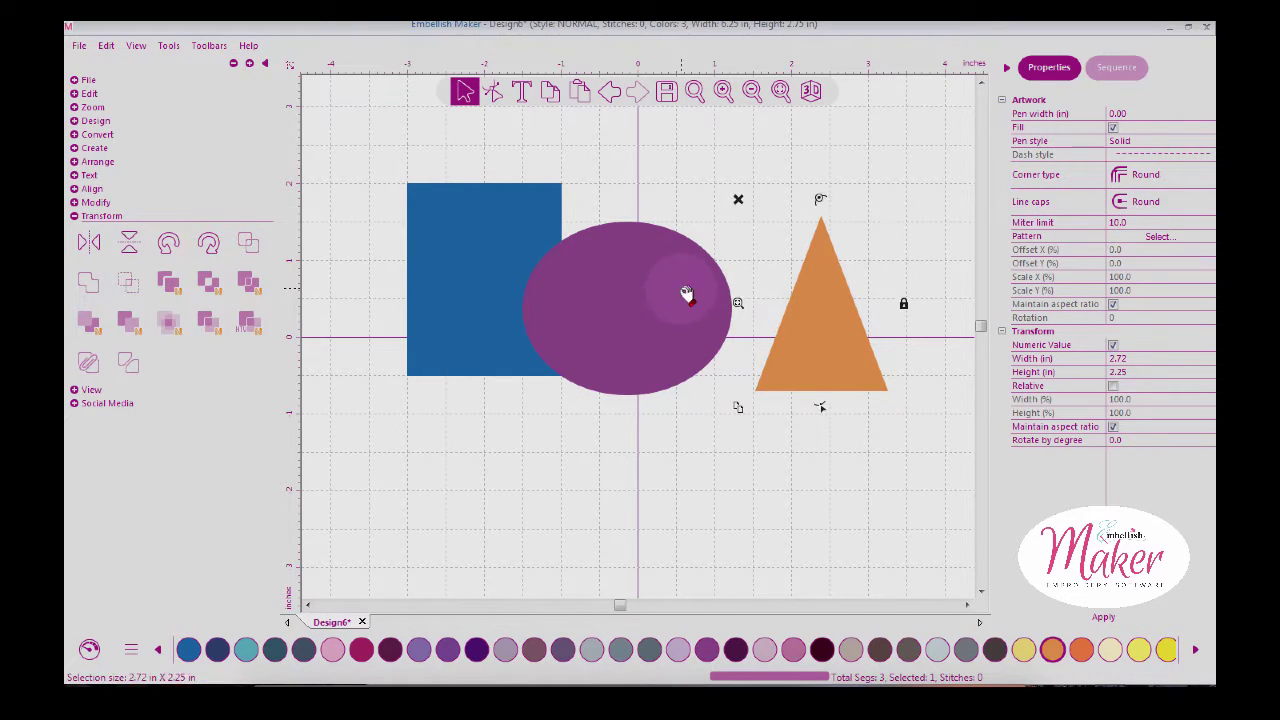
pyautogui.moveTo(680, 332); pyautogui.dragTo(643, 509)
# Shrink the triangle onto the blue rectangle and join them, cutting a triangular hole
pyautogui.click(855, 332)
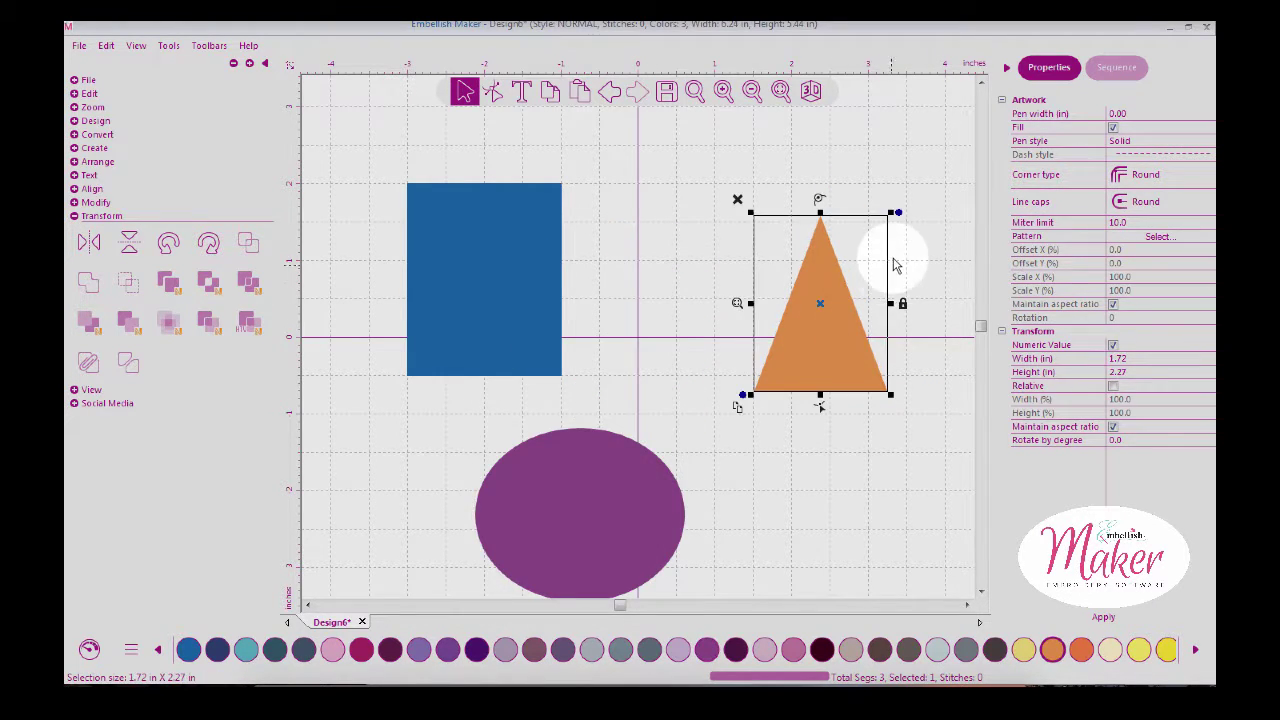
pyautogui.moveTo(895, 212); pyautogui.dragTo(848, 268)
pyautogui.moveTo(781, 234); pyautogui.dragTo(482, 279)
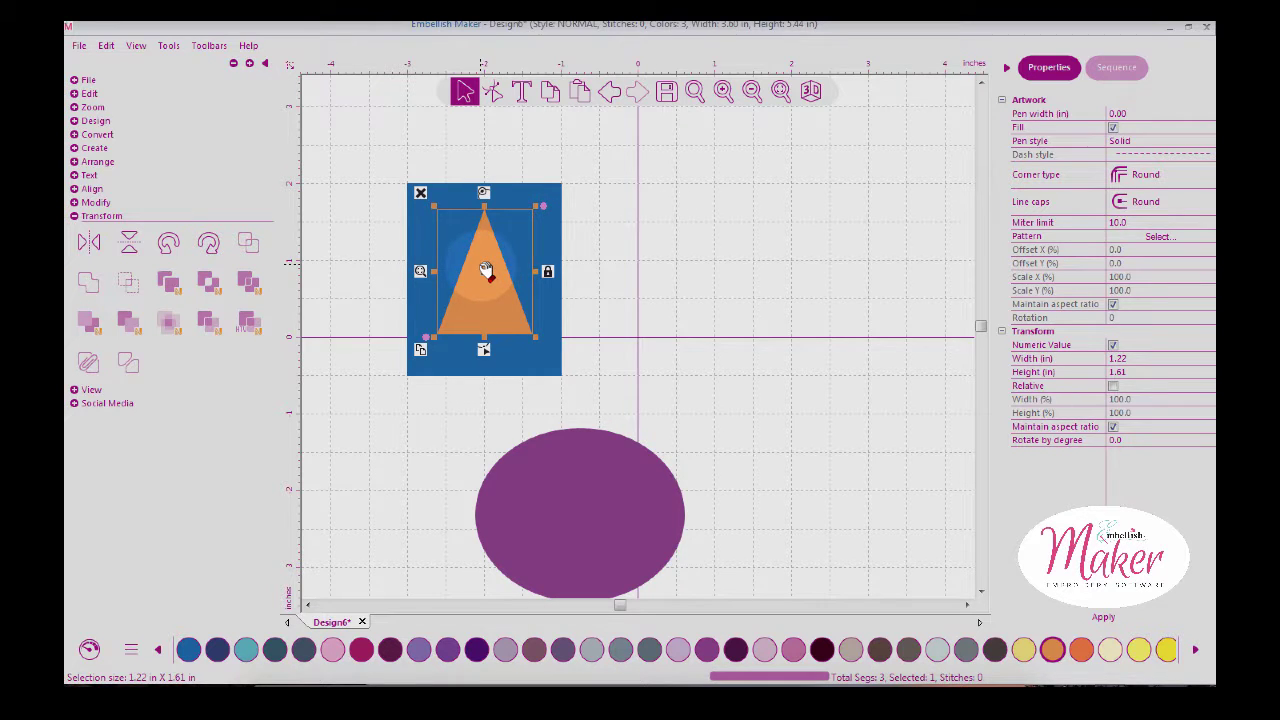
pyautogui.moveTo(372, 158); pyautogui.dragTo(590, 398)
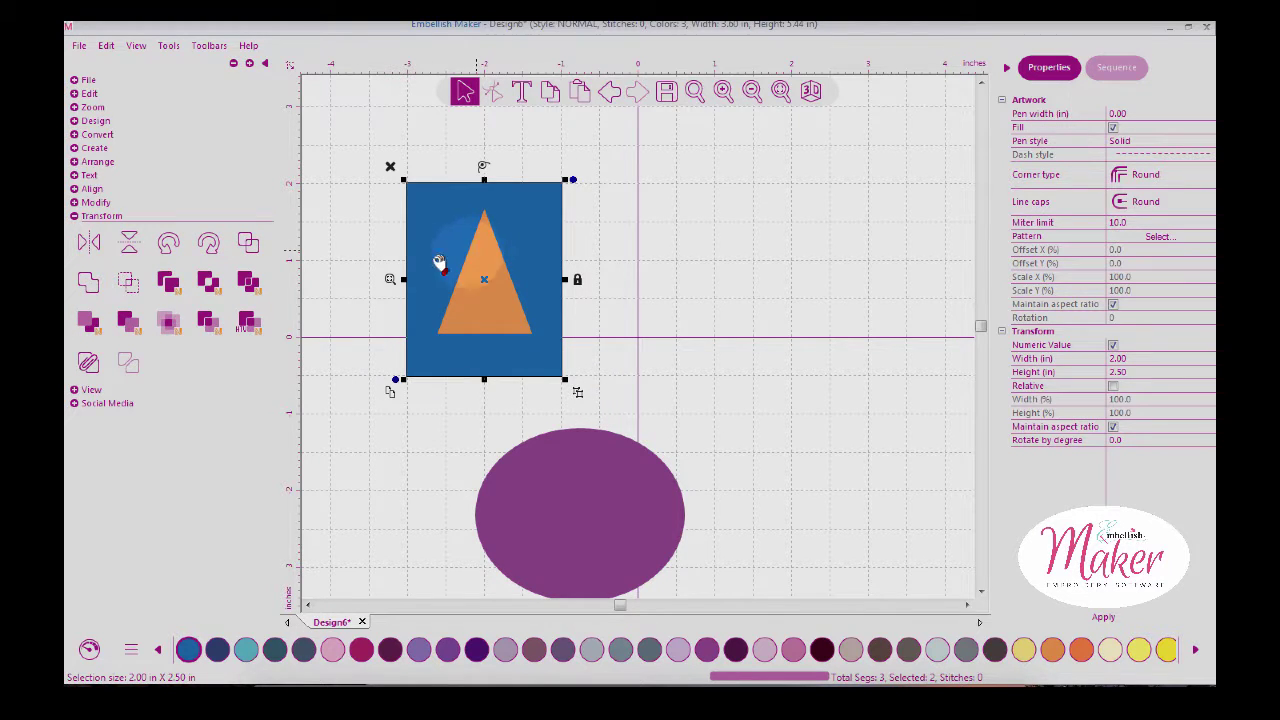
pyautogui.click(88, 365)
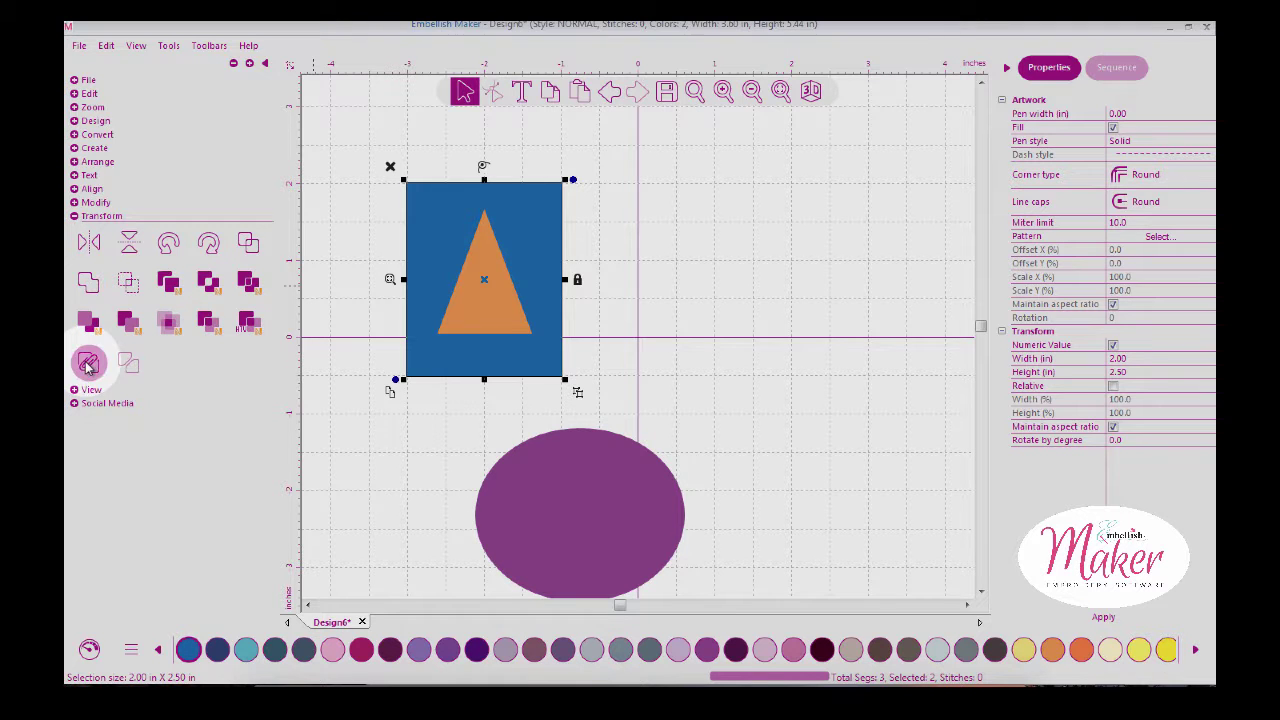
pyautogui.moveTo(523, 220)
pyautogui.mouseDown()
pyautogui.moveTo(778, 228)
pyautogui.moveTo(834, 194)
pyautogui.moveTo(731, 214)
pyautogui.moveTo(514, 214)
pyautogui.mouseUp()
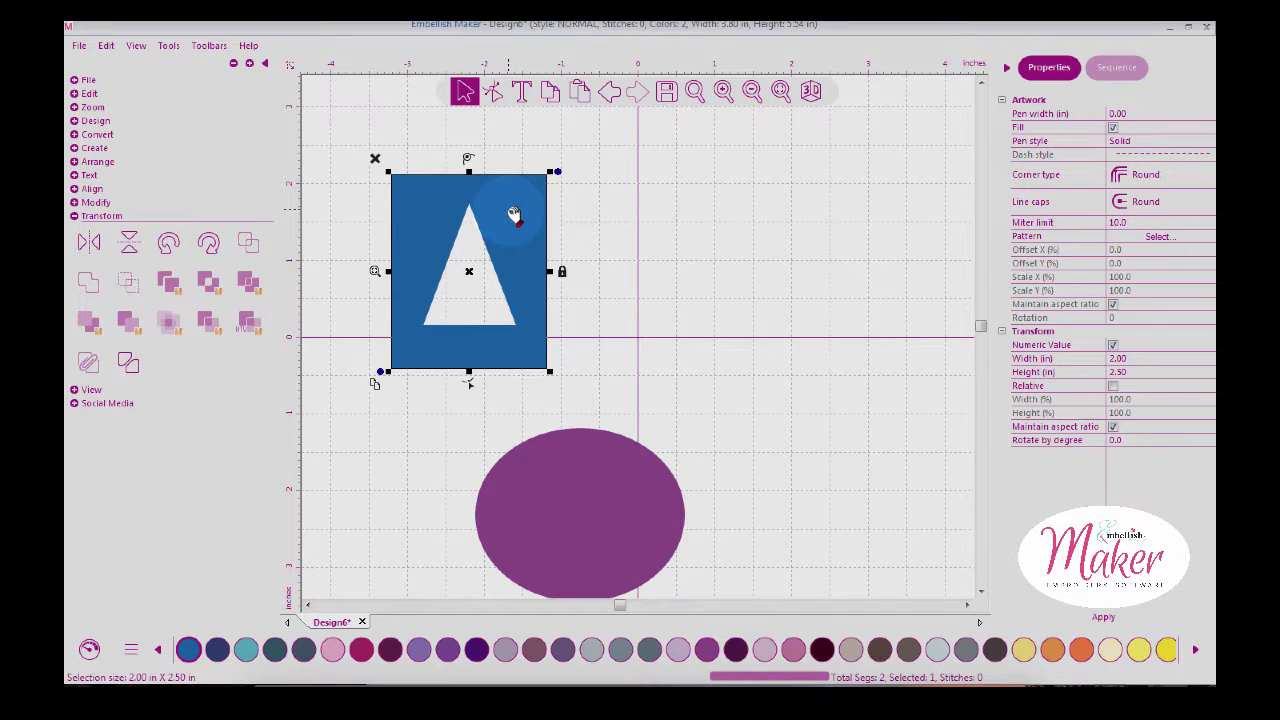
# Undo the holed rectangle's move and join, bringing the orange triangle back as a separate shape
pyautogui.click(609, 93)
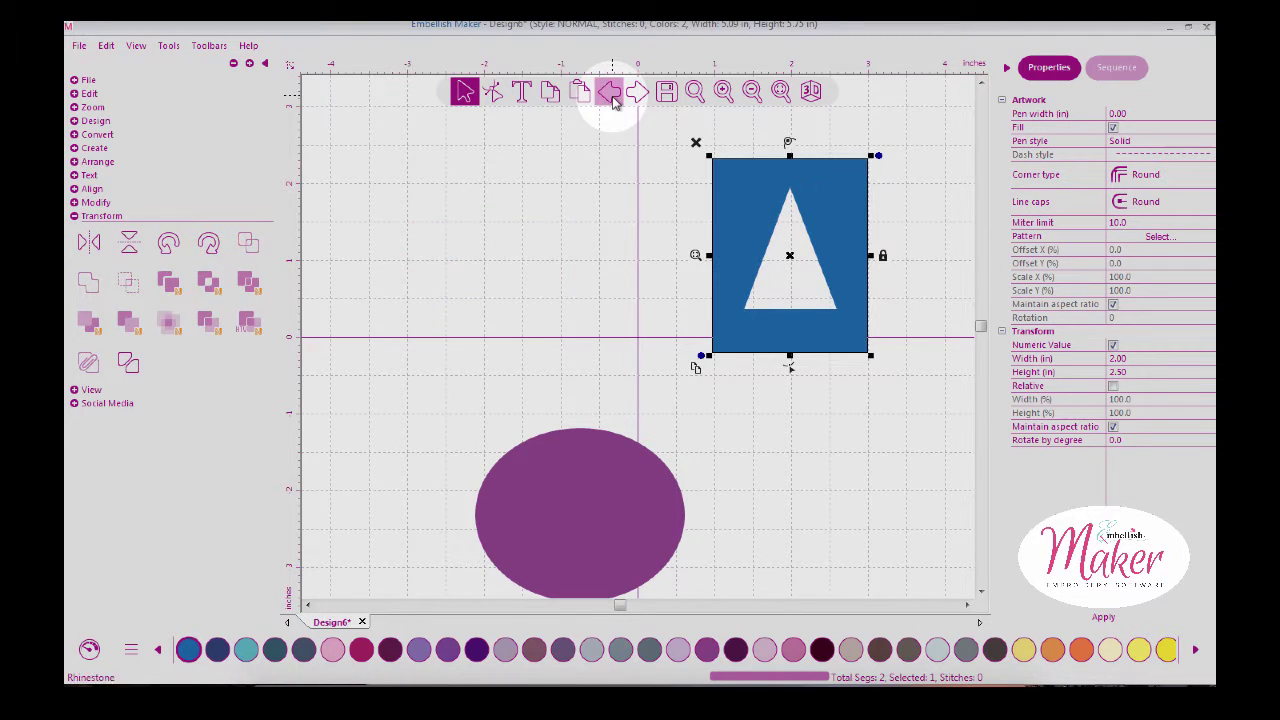
pyautogui.click(610, 93)
pyautogui.click(610, 93)
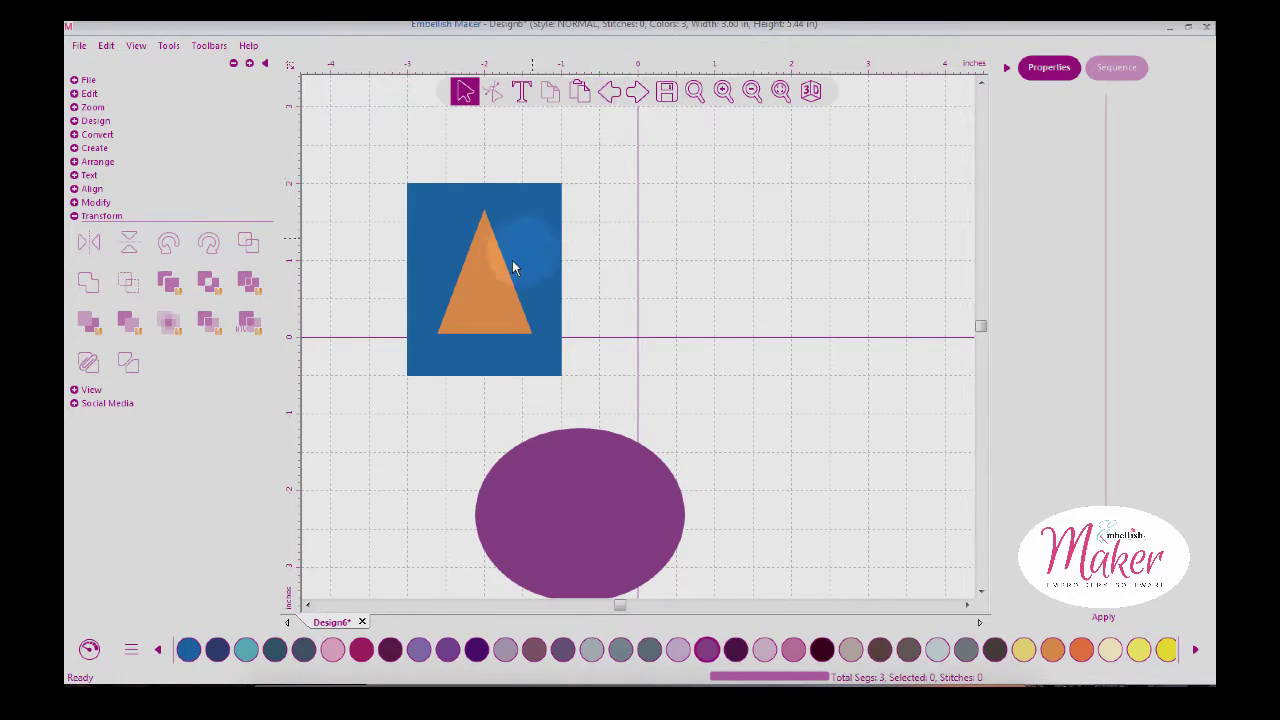
pyautogui.moveTo(508, 272); pyautogui.dragTo(650, 245)
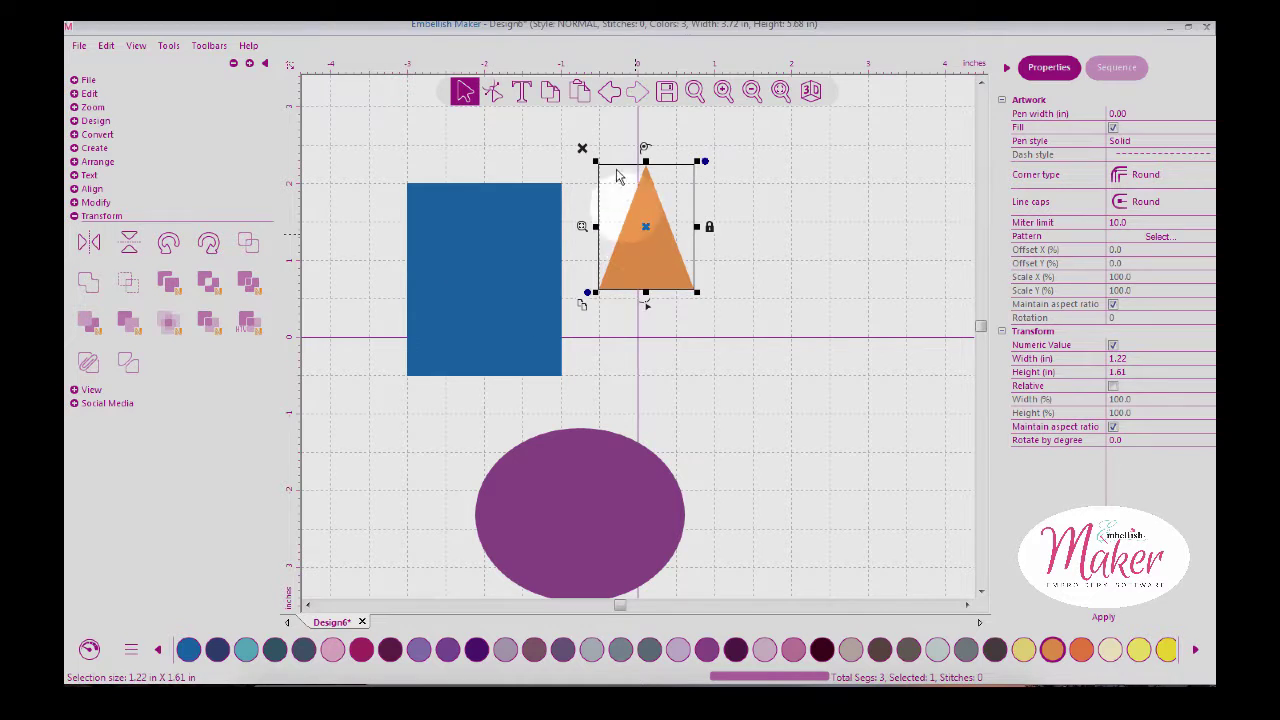
pyautogui.click(609, 93)
# Combine and break apart the square and triangle, then undo back to two separate shapes
pyautogui.moveTo(378, 165); pyautogui.dragTo(580, 425)
pyautogui.click(88, 363)
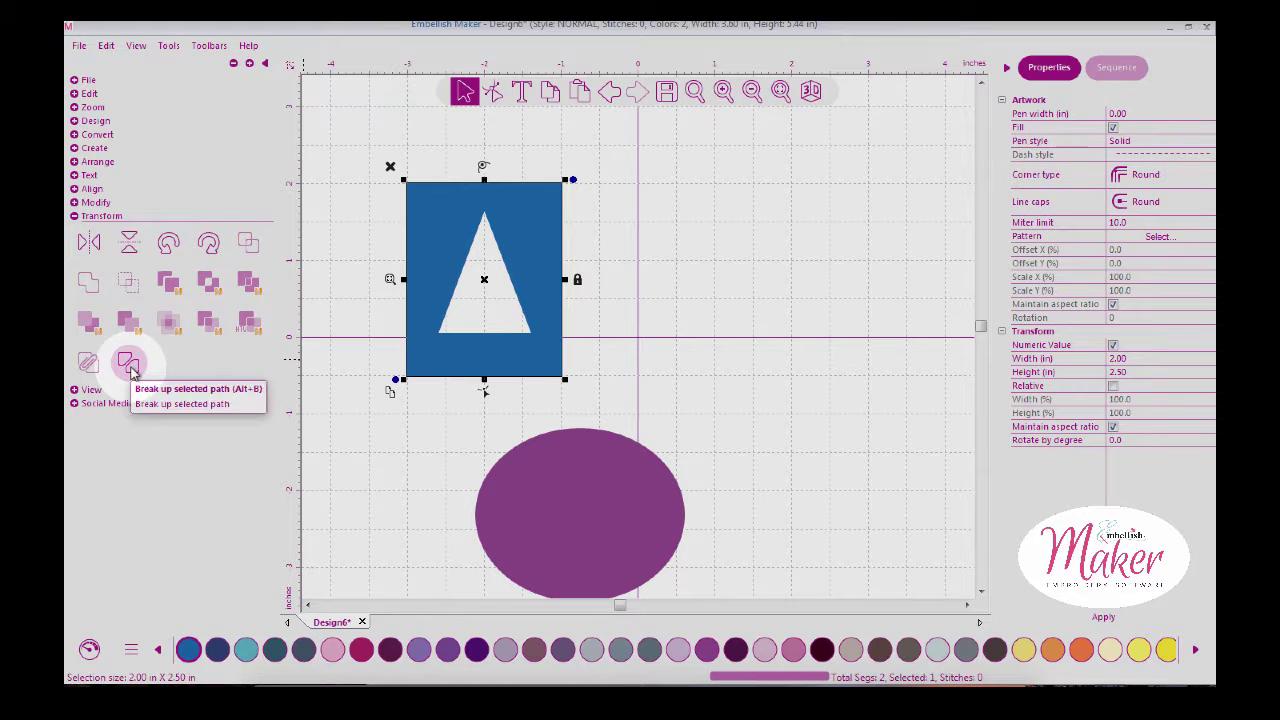
pyautogui.click(129, 365)
pyautogui.moveTo(488, 270); pyautogui.dragTo(660, 264)
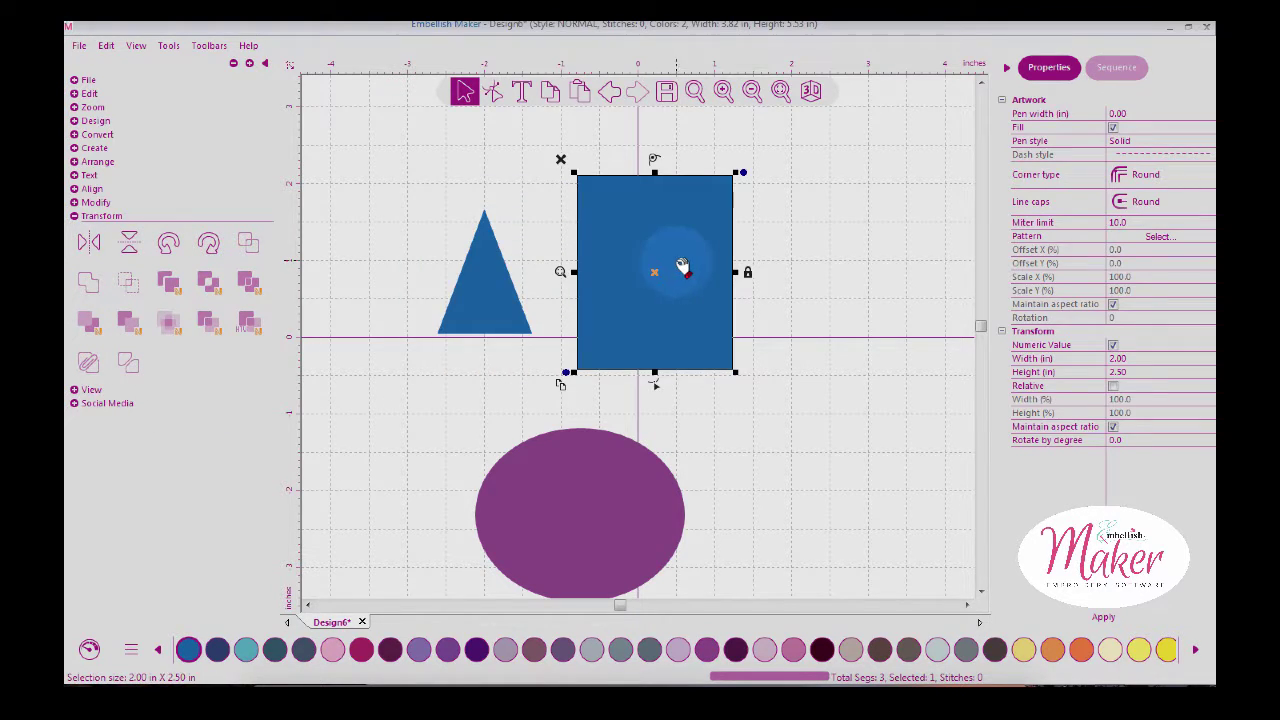
pyautogui.click(609, 92)
pyautogui.click(609, 92)
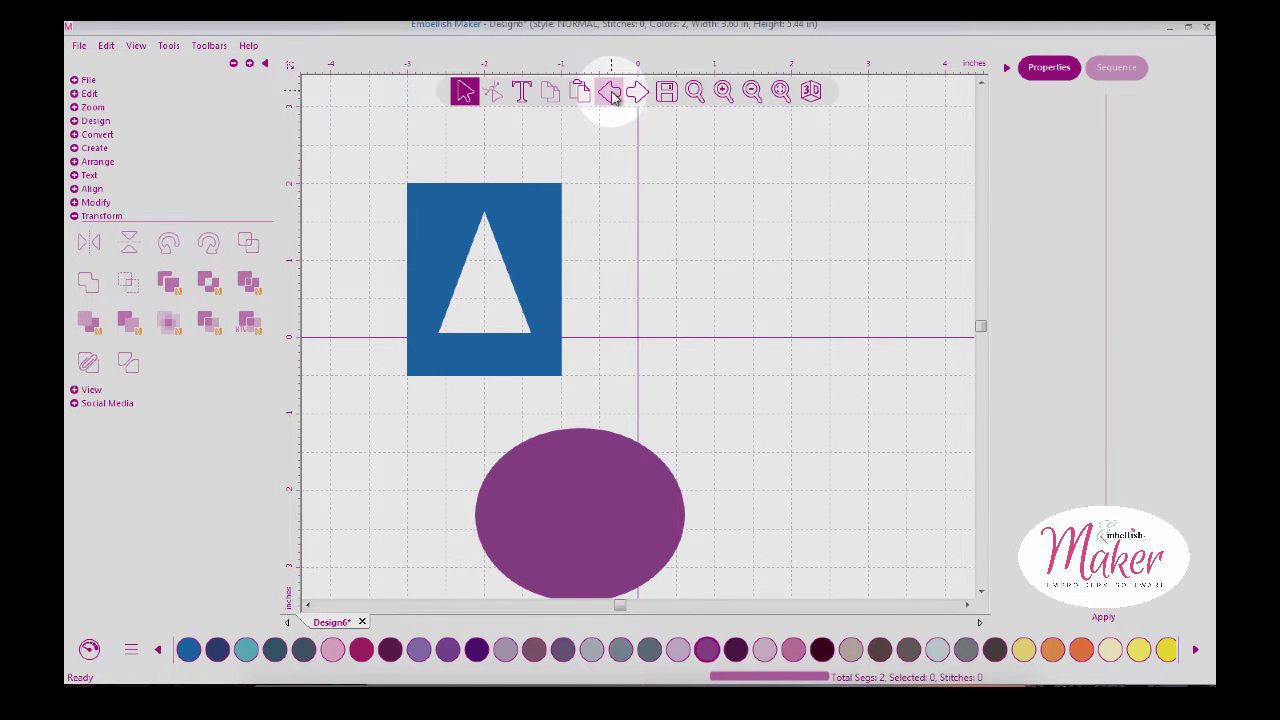
pyautogui.click(609, 92)
# Cut the orange triangle out of the blue square as a hole and switch the fill off
pyautogui.moveTo(369, 146); pyautogui.dragTo(580, 397)
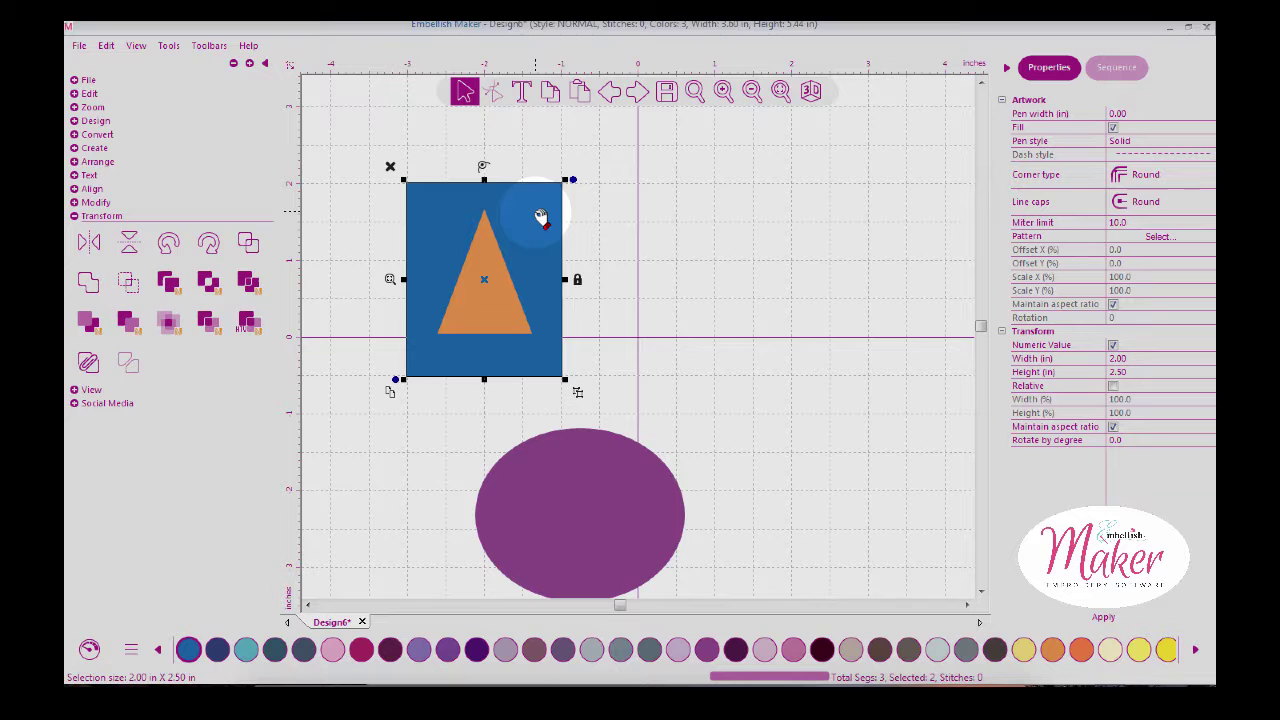
pyautogui.click(88, 365)
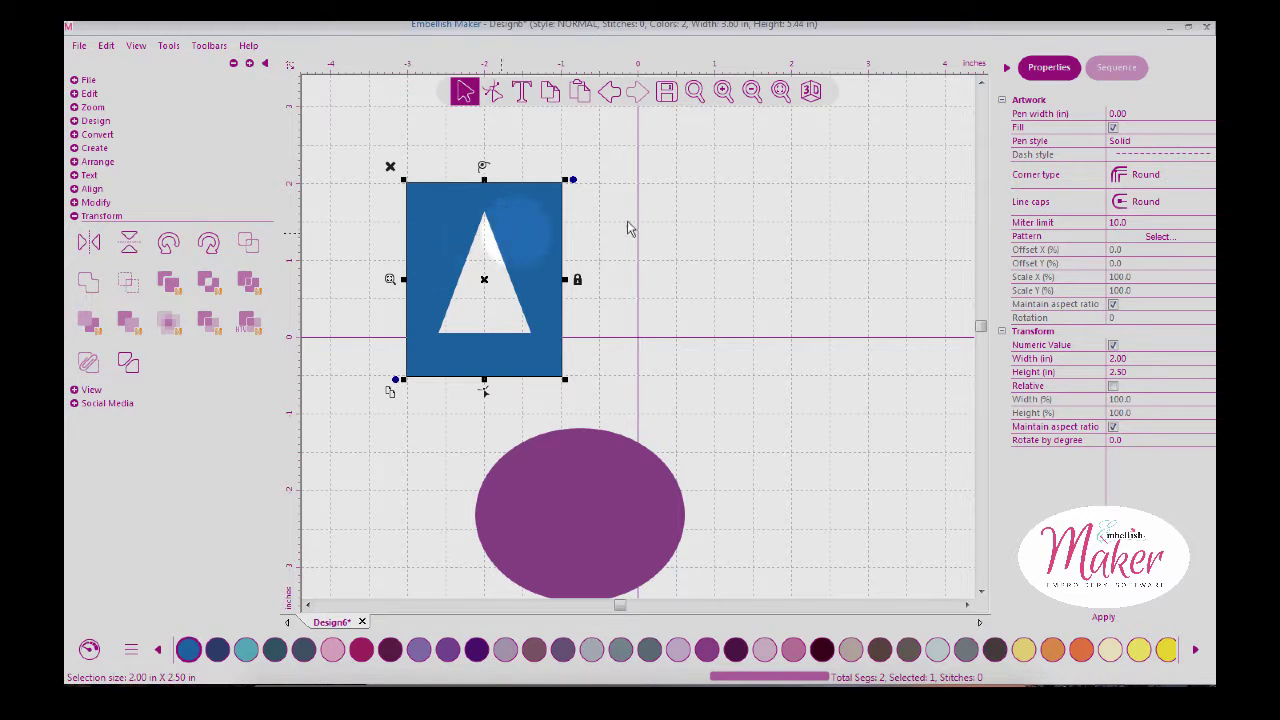
pyautogui.click(1113, 128)
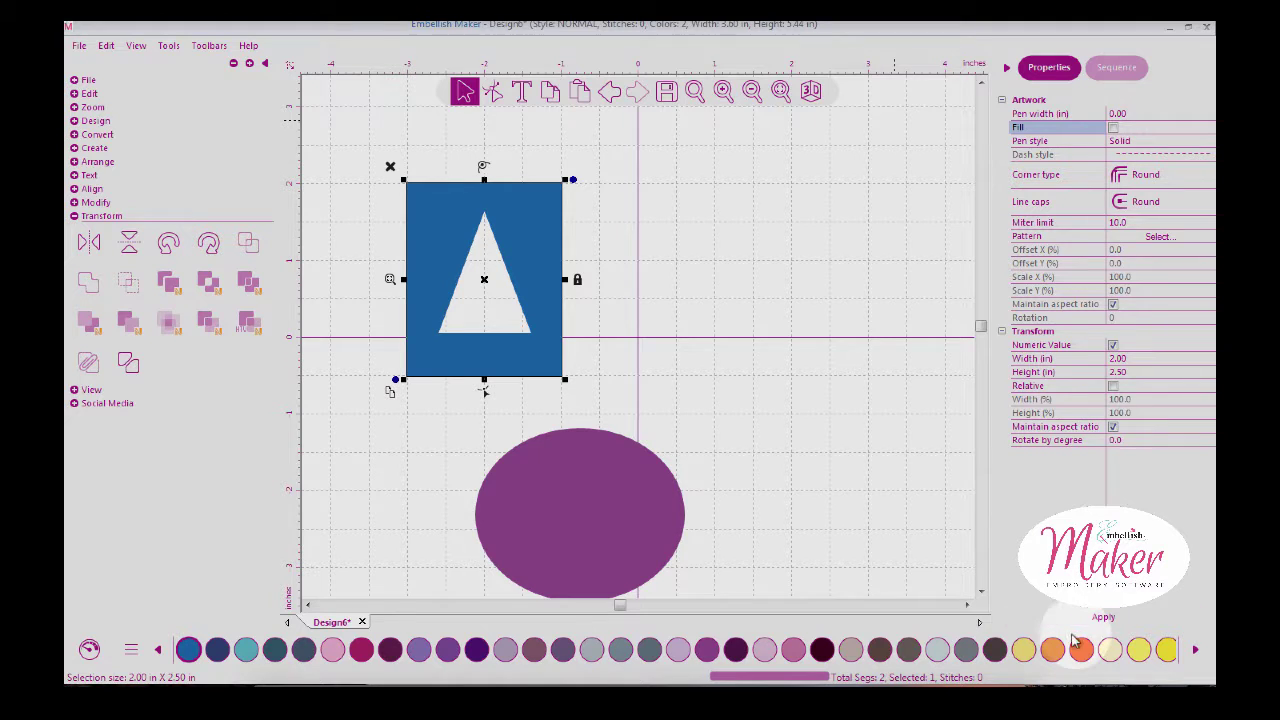
pyautogui.click(1100, 617)
# Move the outlined holed square right of centre and turn its solid blue fill back on
pyautogui.moveTo(540, 236); pyautogui.dragTo(680, 236)
pyautogui.moveTo(495, 188); pyautogui.dragTo(720, 165)
pyautogui.click(1113, 127)
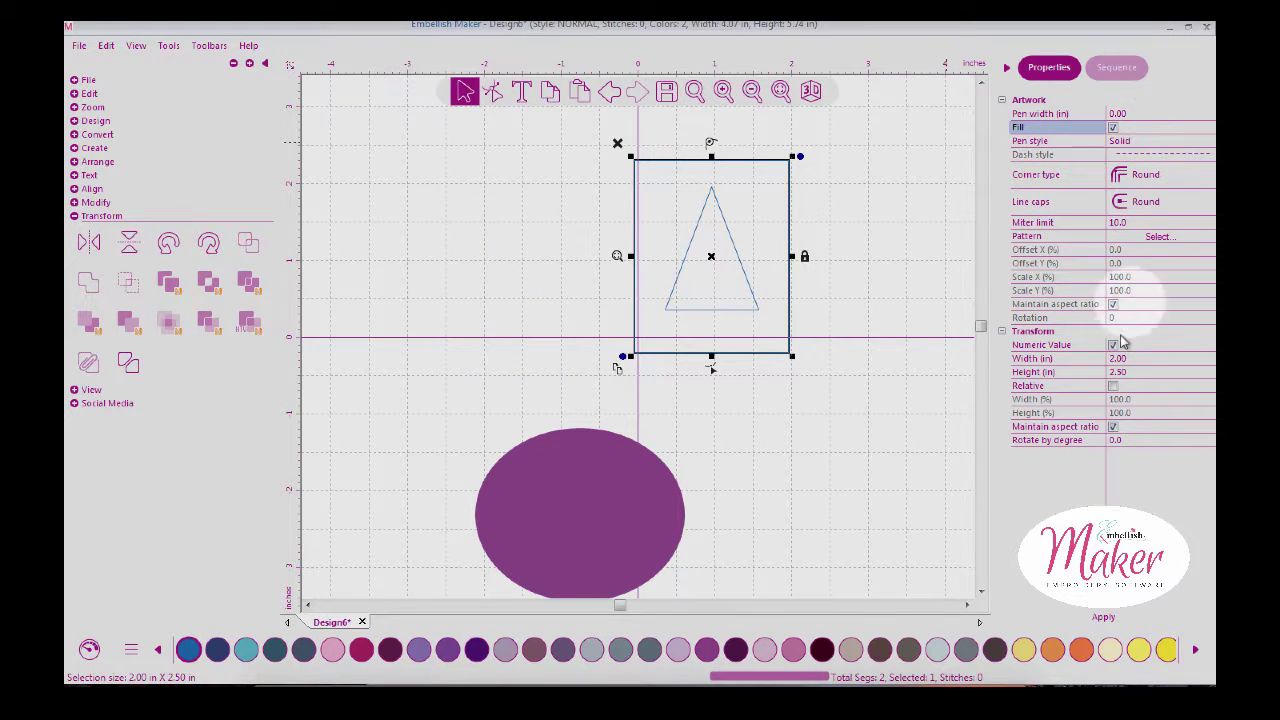
pyautogui.click(1103, 617)
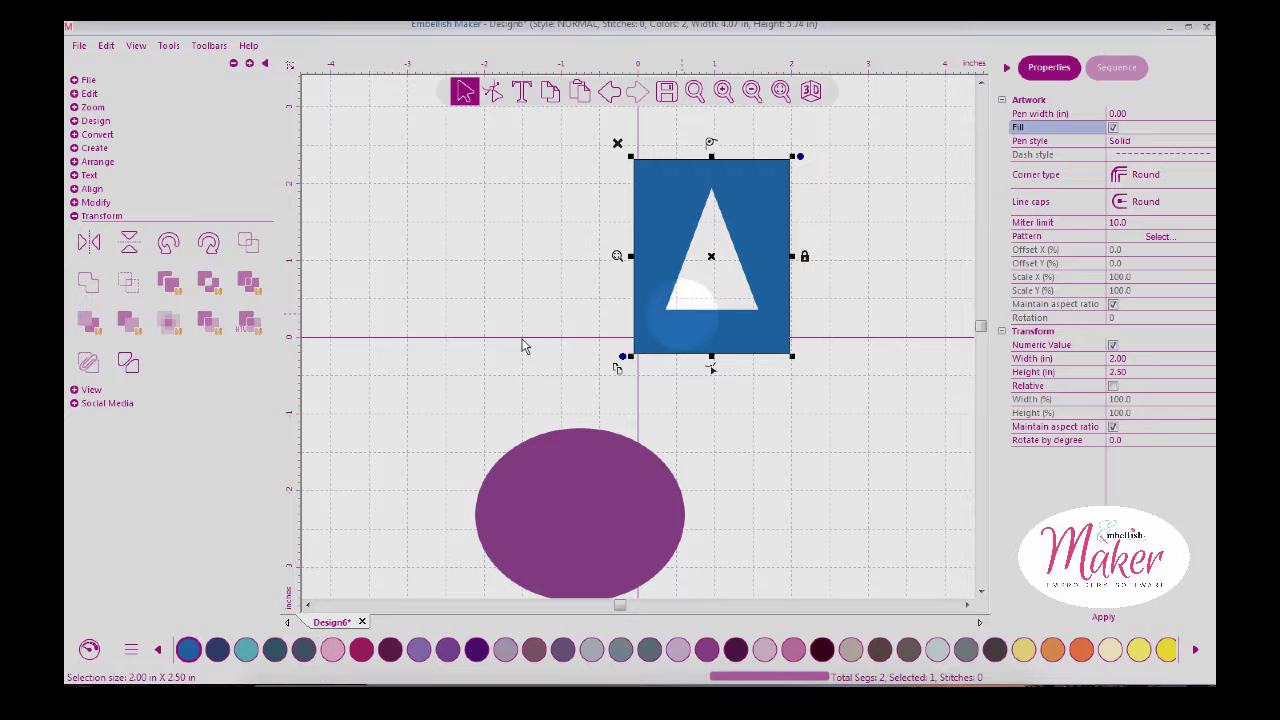
# Break the holed shape apart, recolour the triangle purple and place it over the rectangle
pyautogui.click(128, 362)
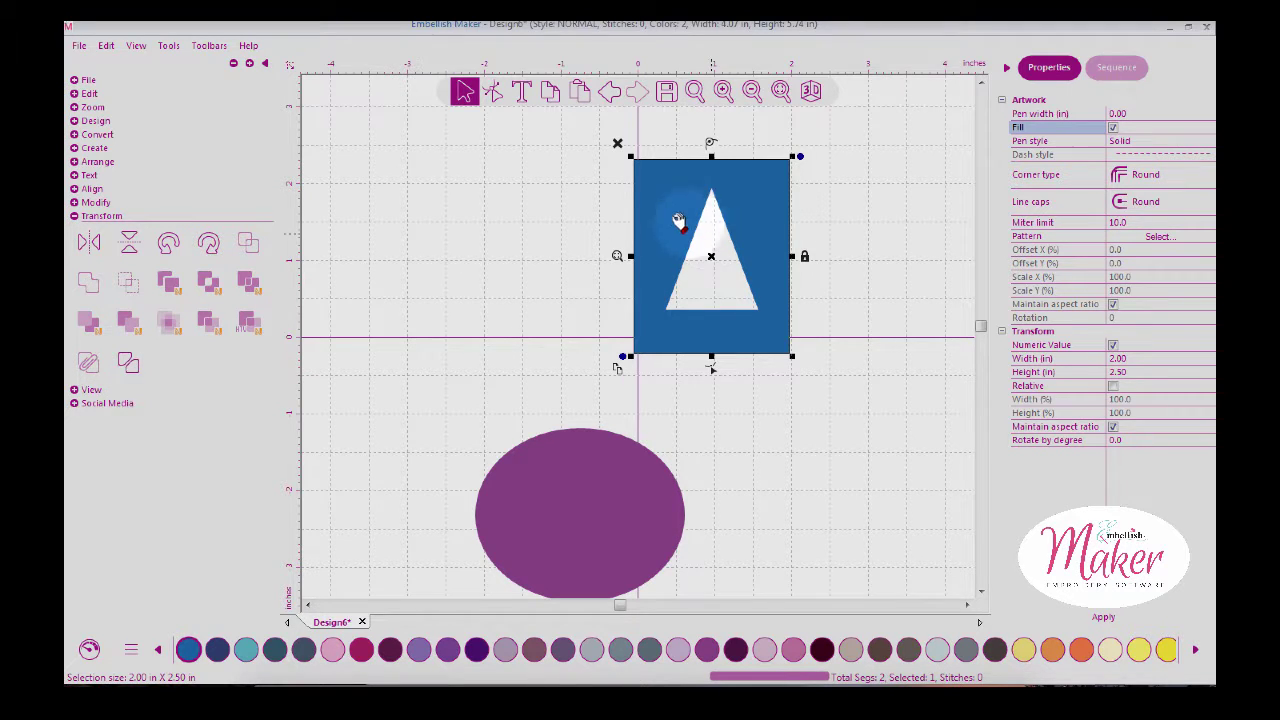
pyautogui.moveTo(677, 220); pyautogui.dragTo(409, 225)
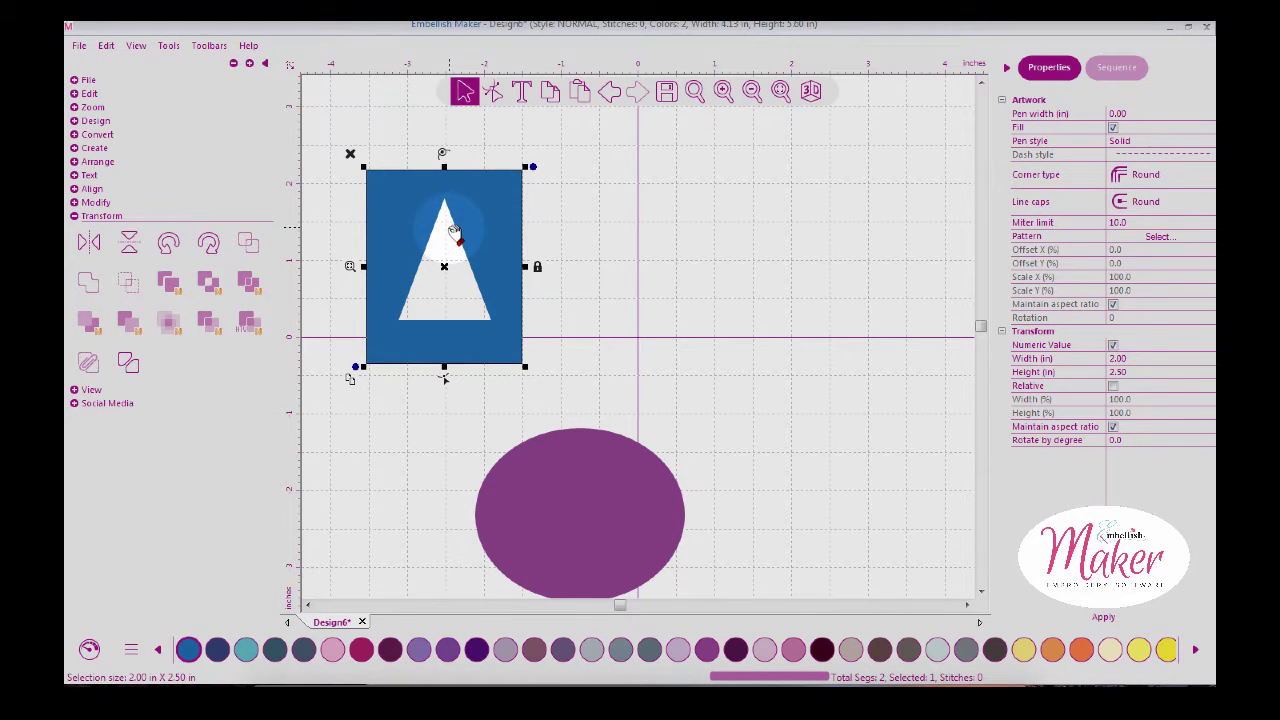
pyautogui.click(129, 365)
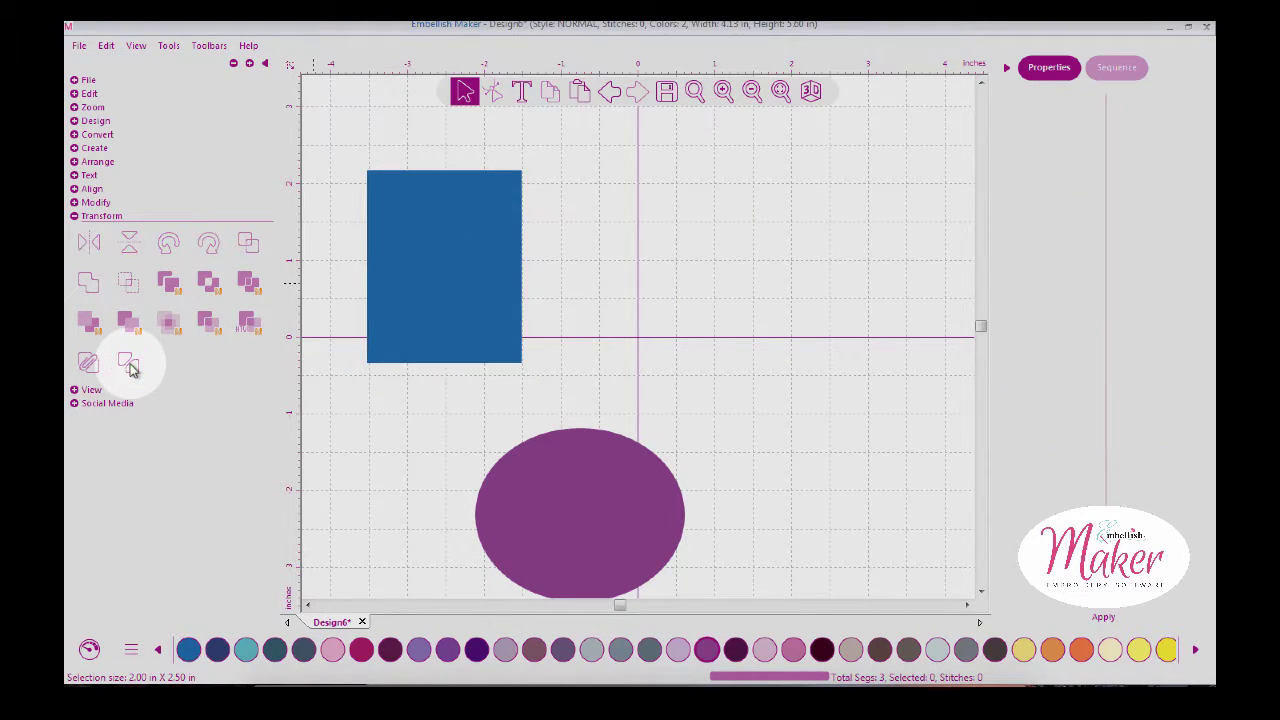
pyautogui.moveTo(445, 227); pyautogui.dragTo(688, 231)
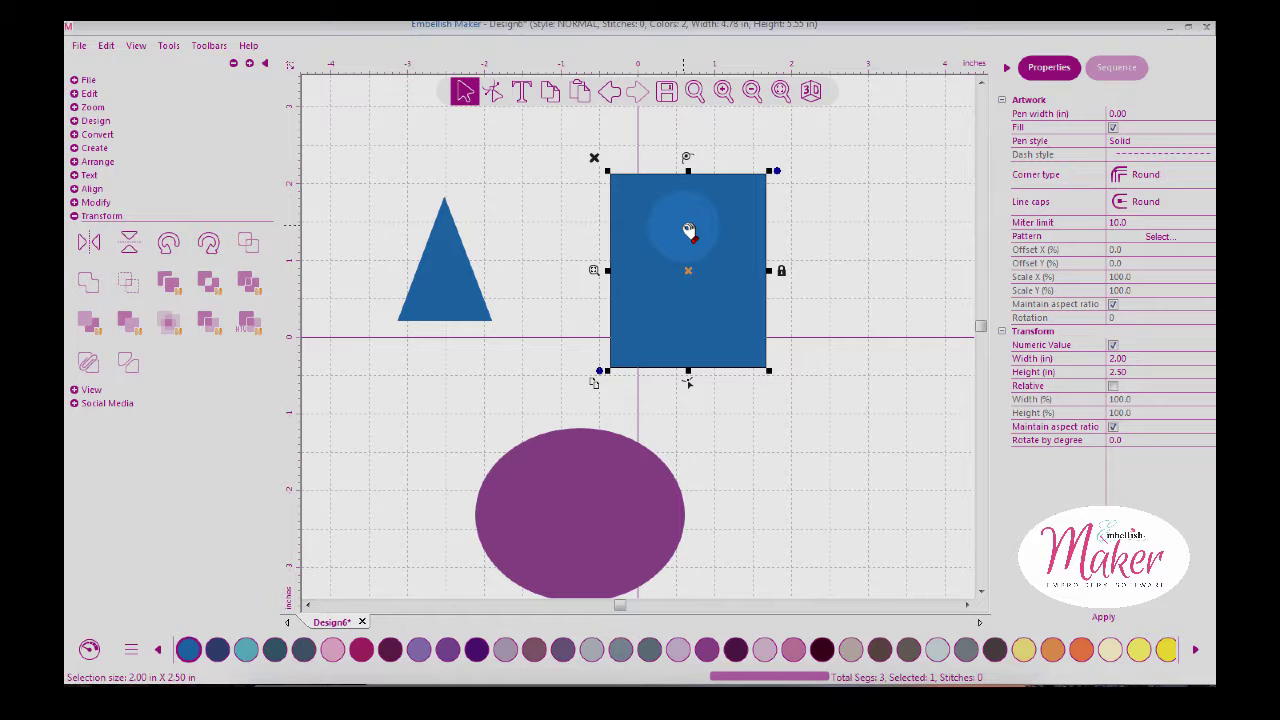
pyautogui.click(455, 275)
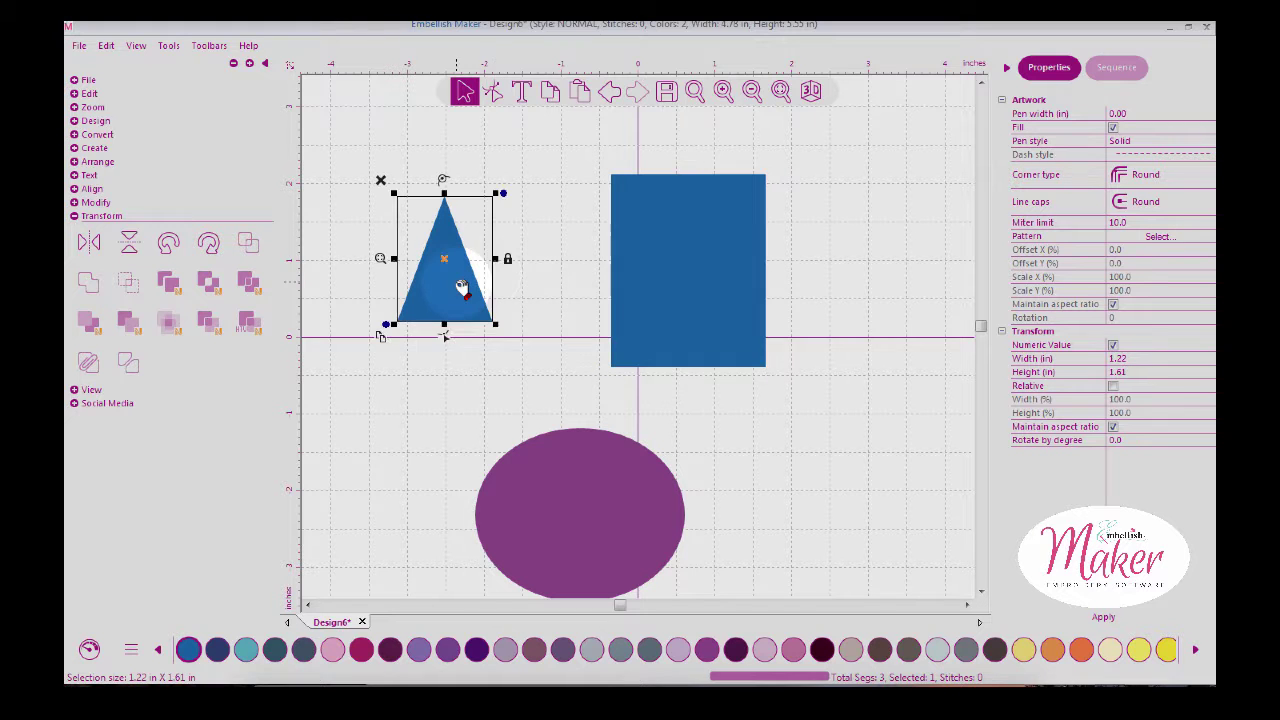
pyautogui.click(420, 652)
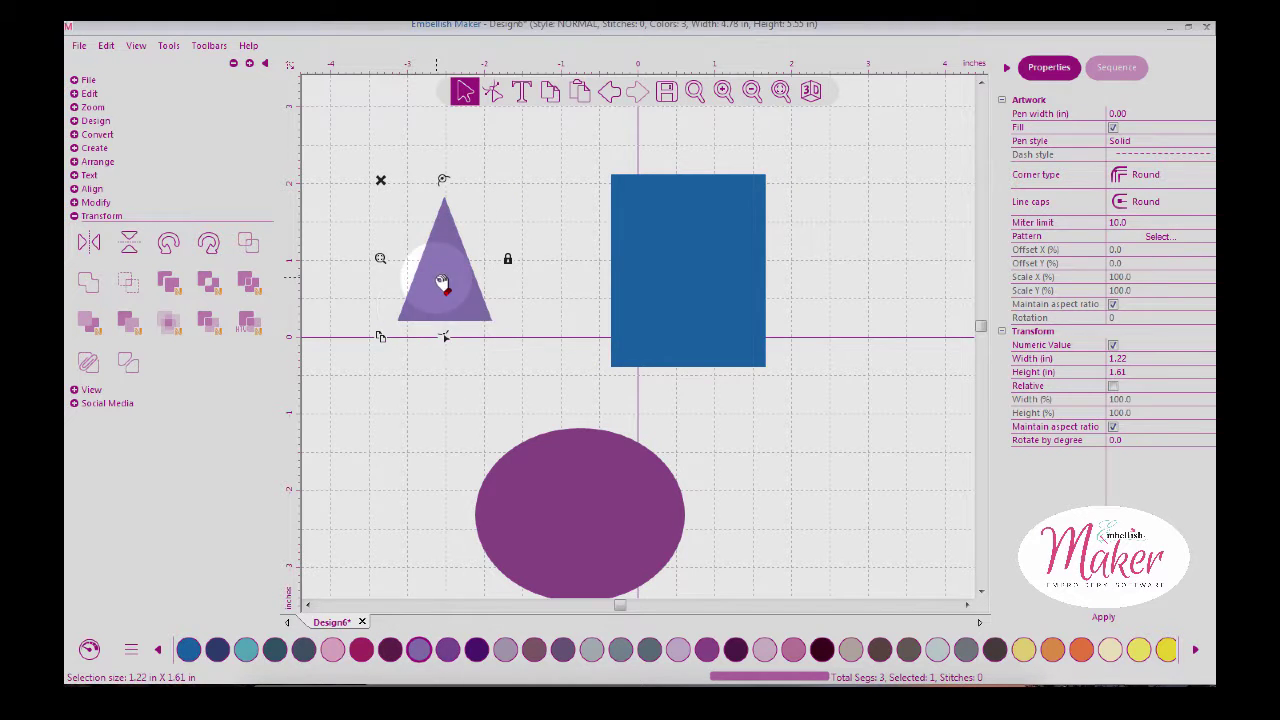
pyautogui.moveTo(443, 280); pyautogui.dragTo(696, 278)
# Recombine the two shapes, then break them apart again and move the purple rectangle right
pyautogui.moveTo(594, 150); pyautogui.dragTo(808, 438)
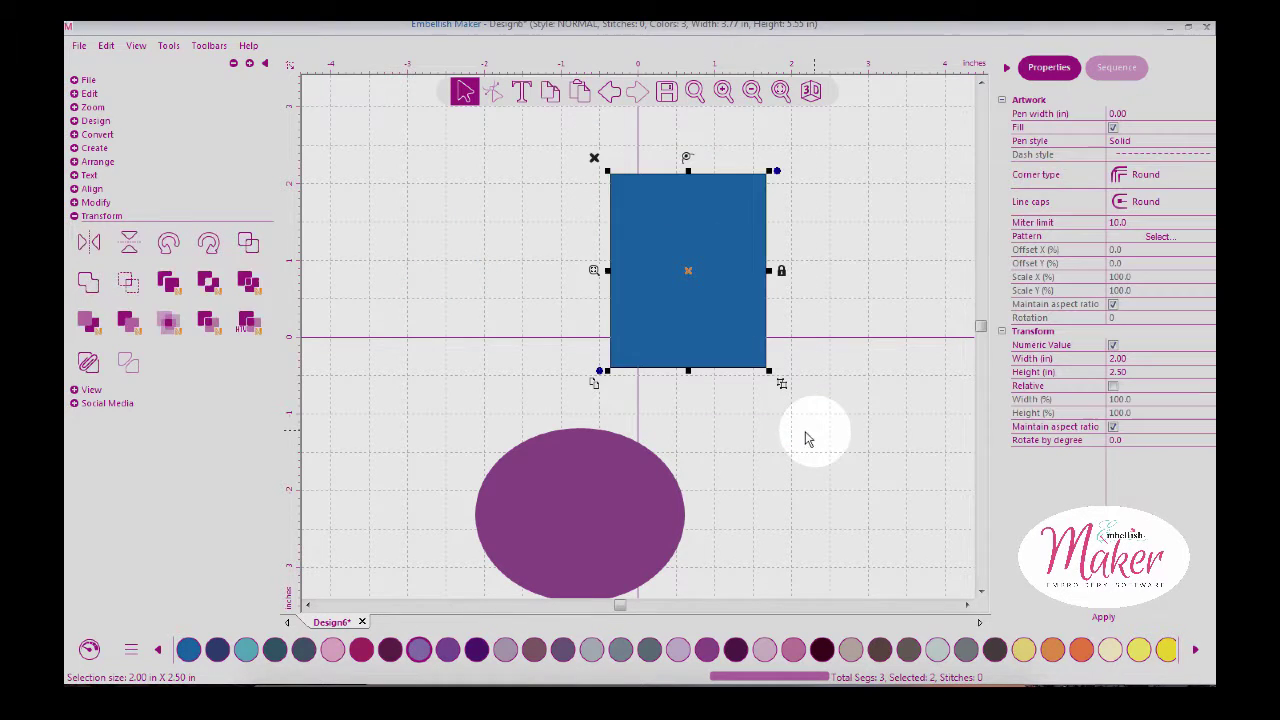
pyautogui.click(89, 363)
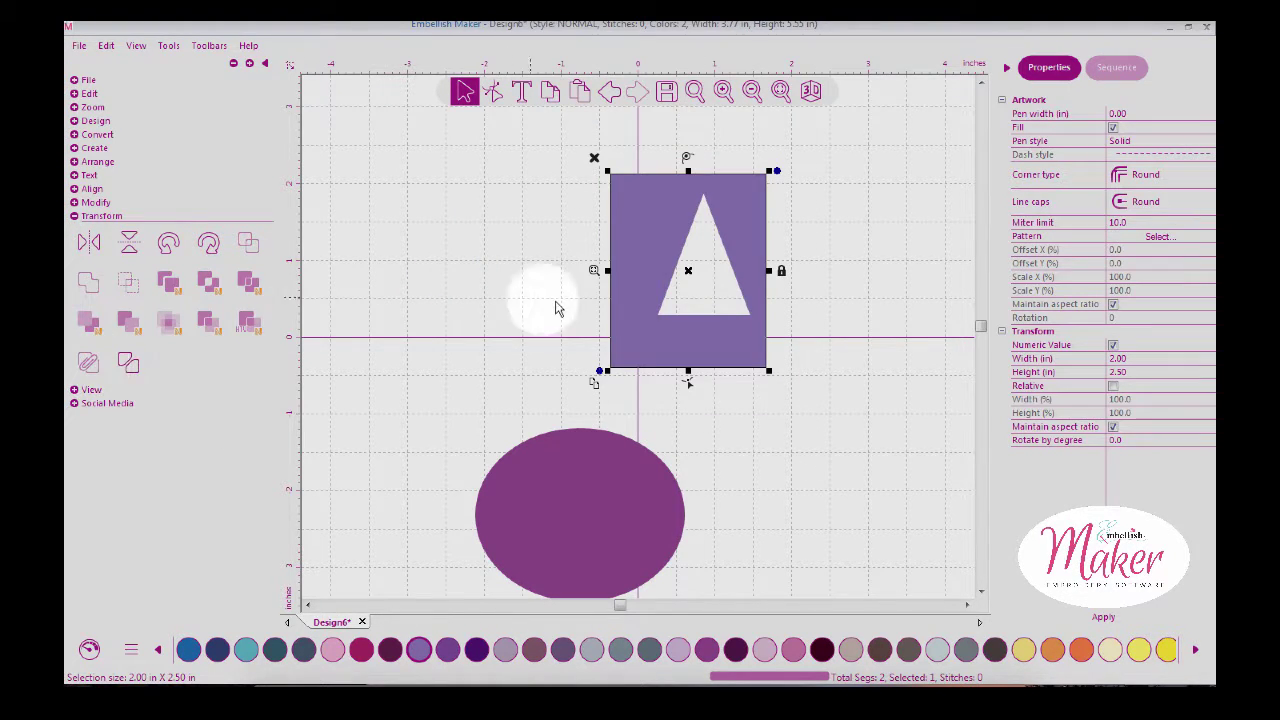
pyautogui.moveTo(646, 264); pyautogui.dragTo(429, 257)
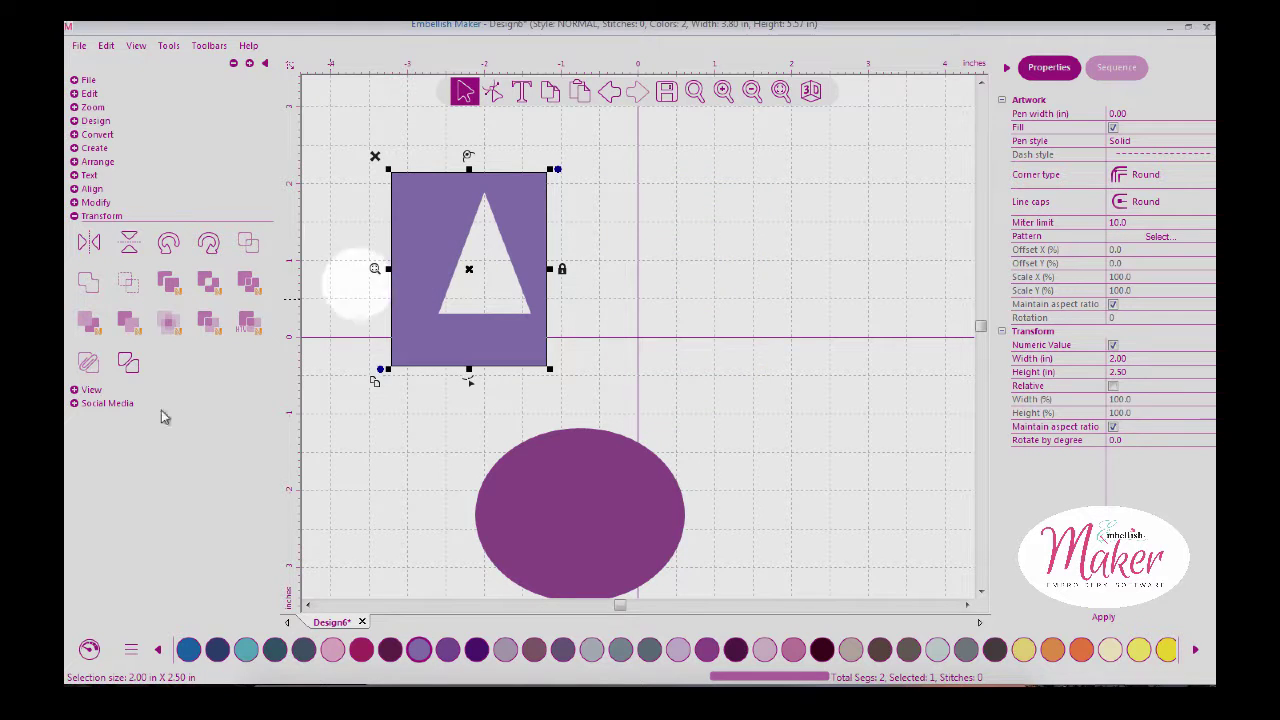
pyautogui.click(128, 363)
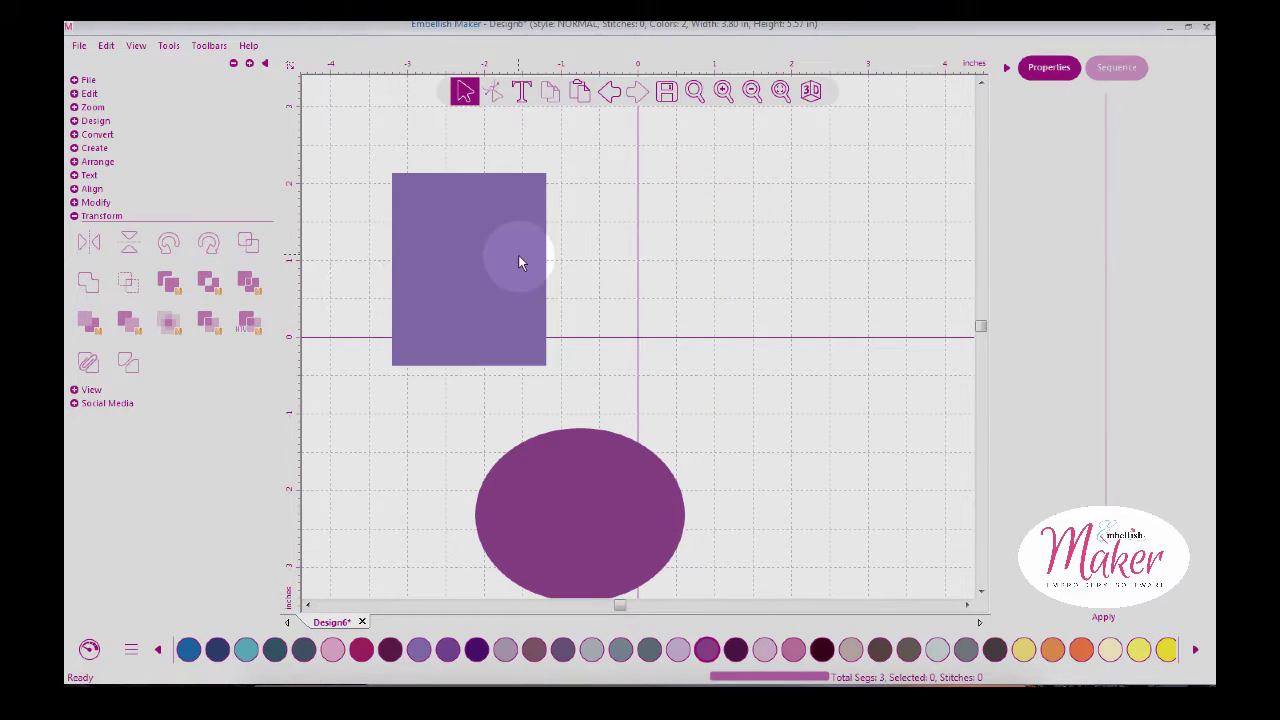
pyautogui.moveTo(518, 262); pyautogui.dragTo(765, 242)
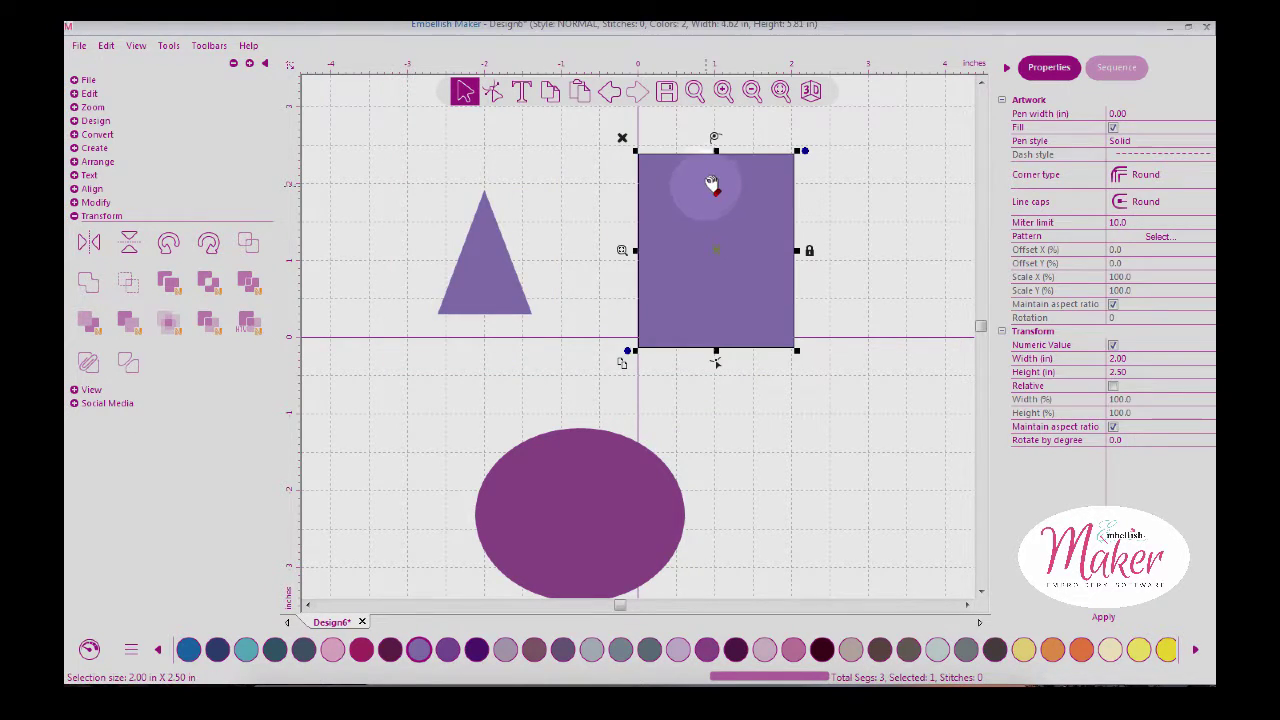
# Enlarge the triangle to 2.40 × 3.17 in and recolour it dark slate
pyautogui.click(503, 249)
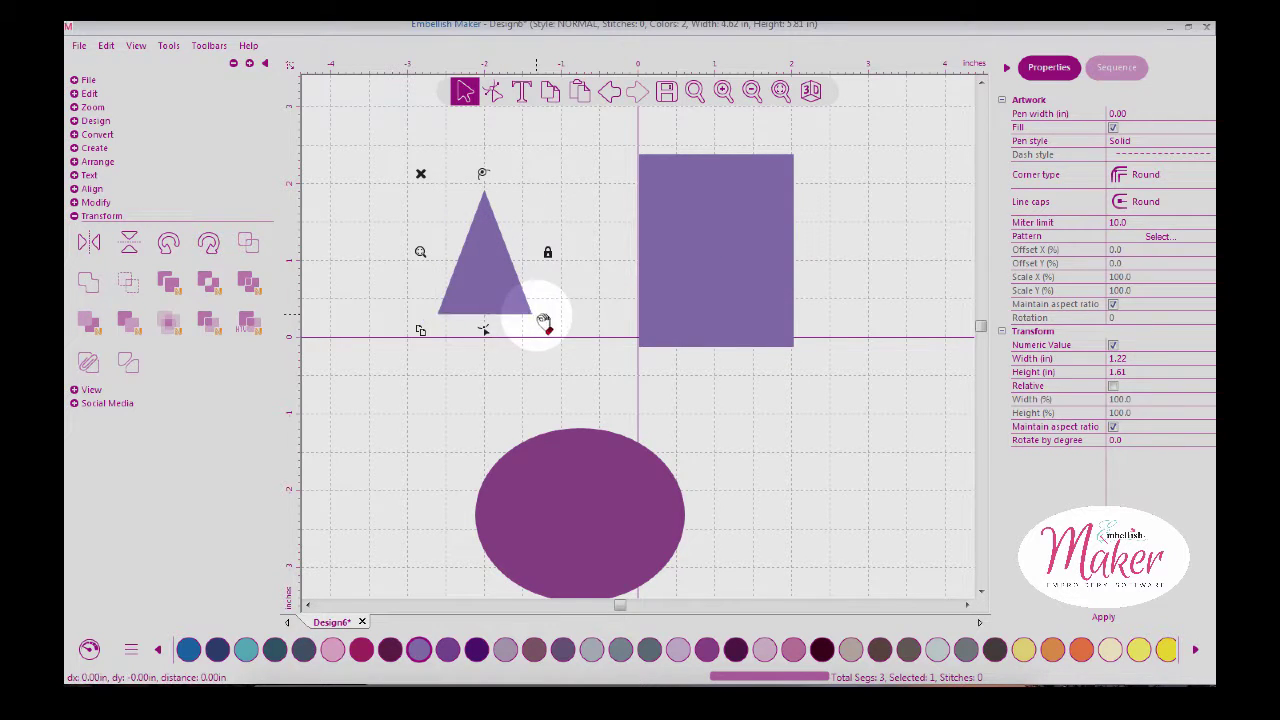
pyautogui.moveTo(543, 320); pyautogui.dragTo(610, 390)
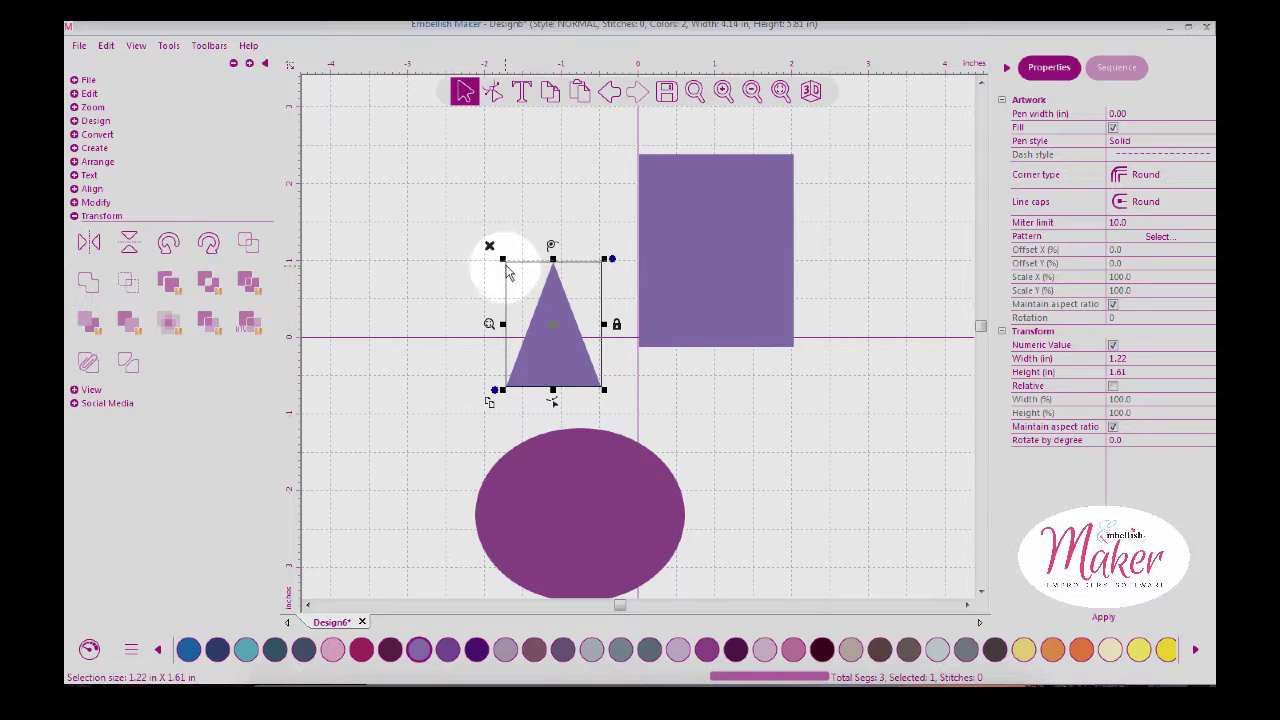
pyautogui.moveTo(505, 262); pyautogui.dragTo(410, 139)
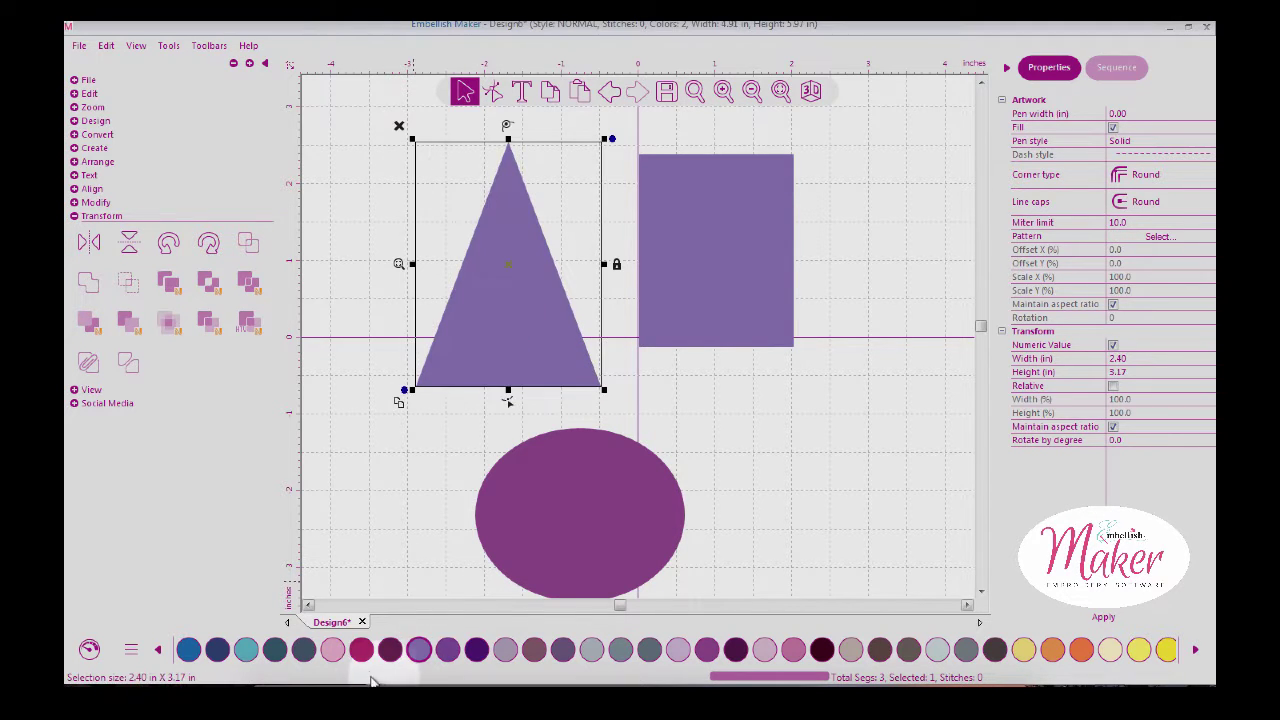
pyautogui.click(304, 649)
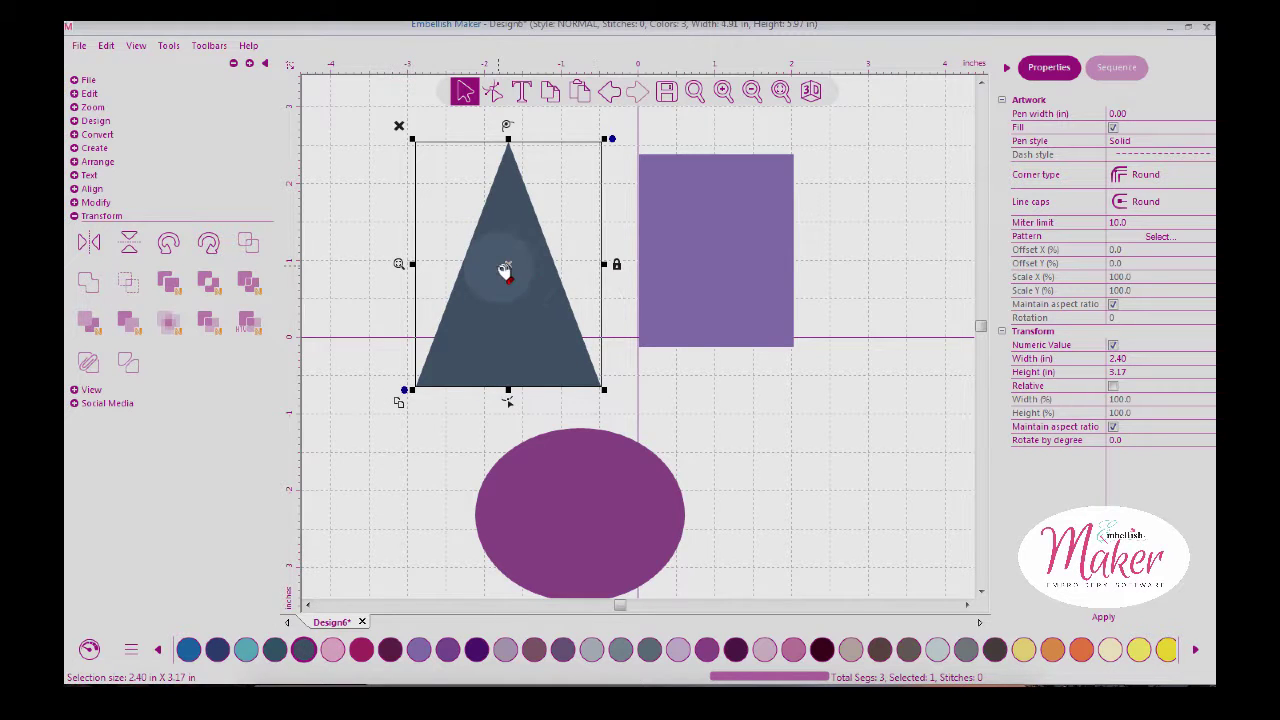
# Gather the rectangle and ellipse closer, then convert all three shapes to Standard Fill stitches
pyautogui.moveTo(641, 286)
pyautogui.mouseDown()
pyautogui.moveTo(620, 297)
pyautogui.moveTo(638, 280)
pyautogui.mouseUp()
pyautogui.moveTo(544, 517); pyautogui.dragTo(556, 476)
pyautogui.hotkey('ctrl', 'a')
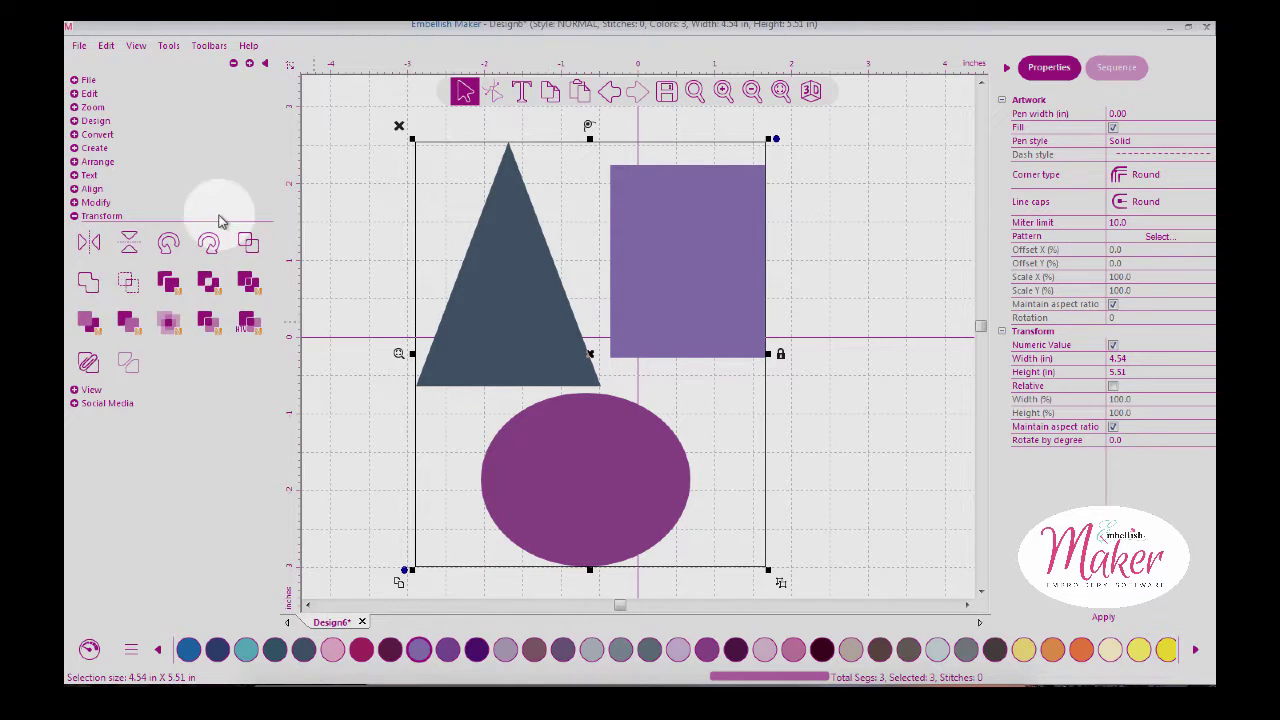
pyautogui.click(75, 148)
pyautogui.click(80, 134)
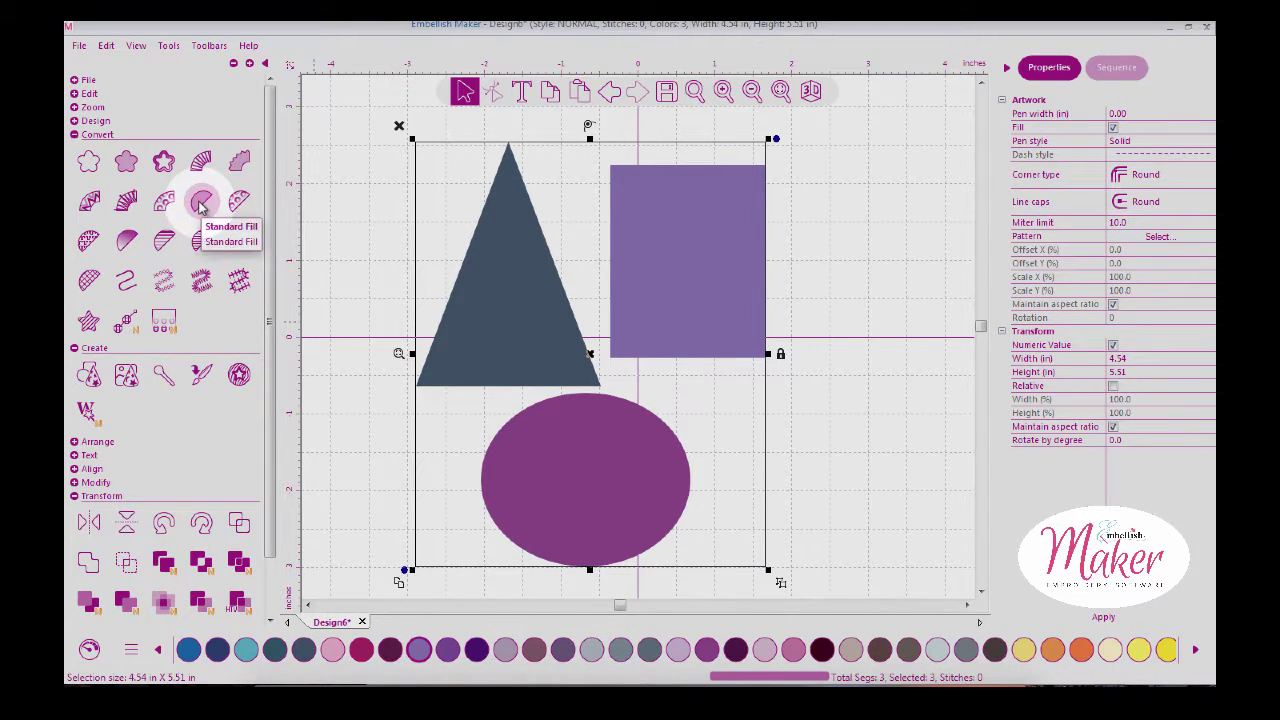
pyautogui.click(201, 205)
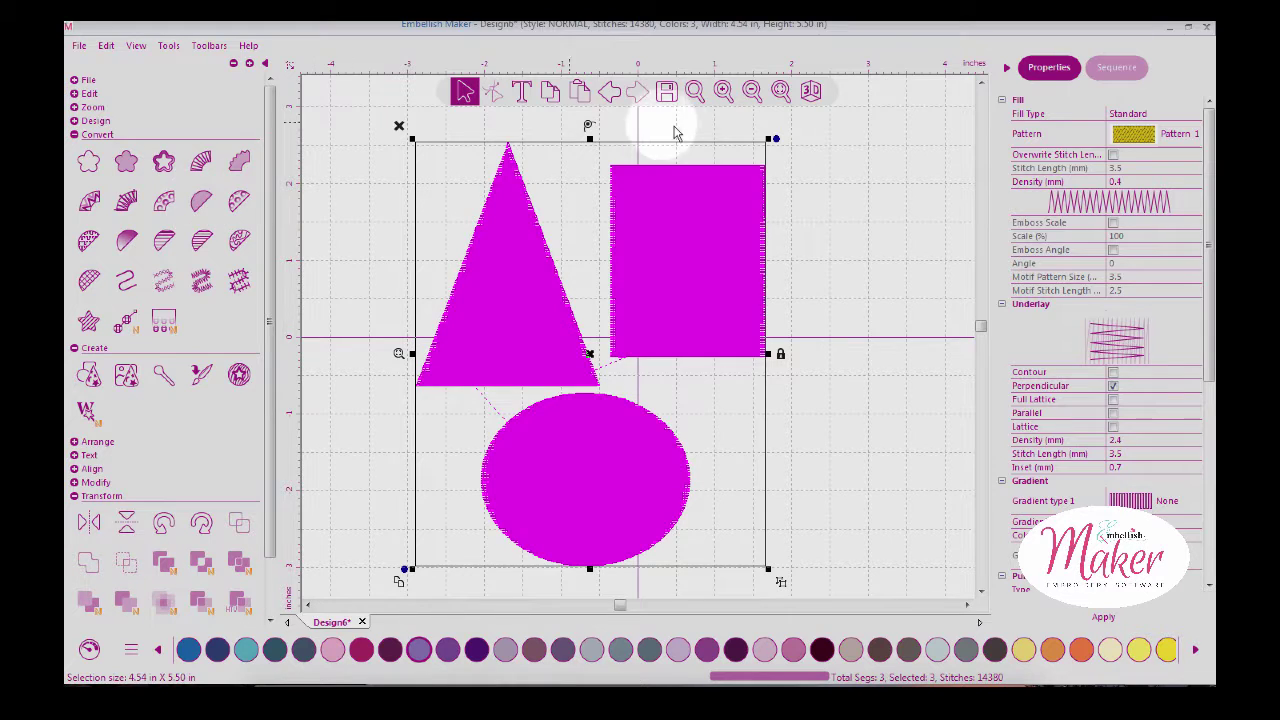
# Deselect and view the stitched design zoomed in as realistic 3D embroidery
pyautogui.click(794, 162)
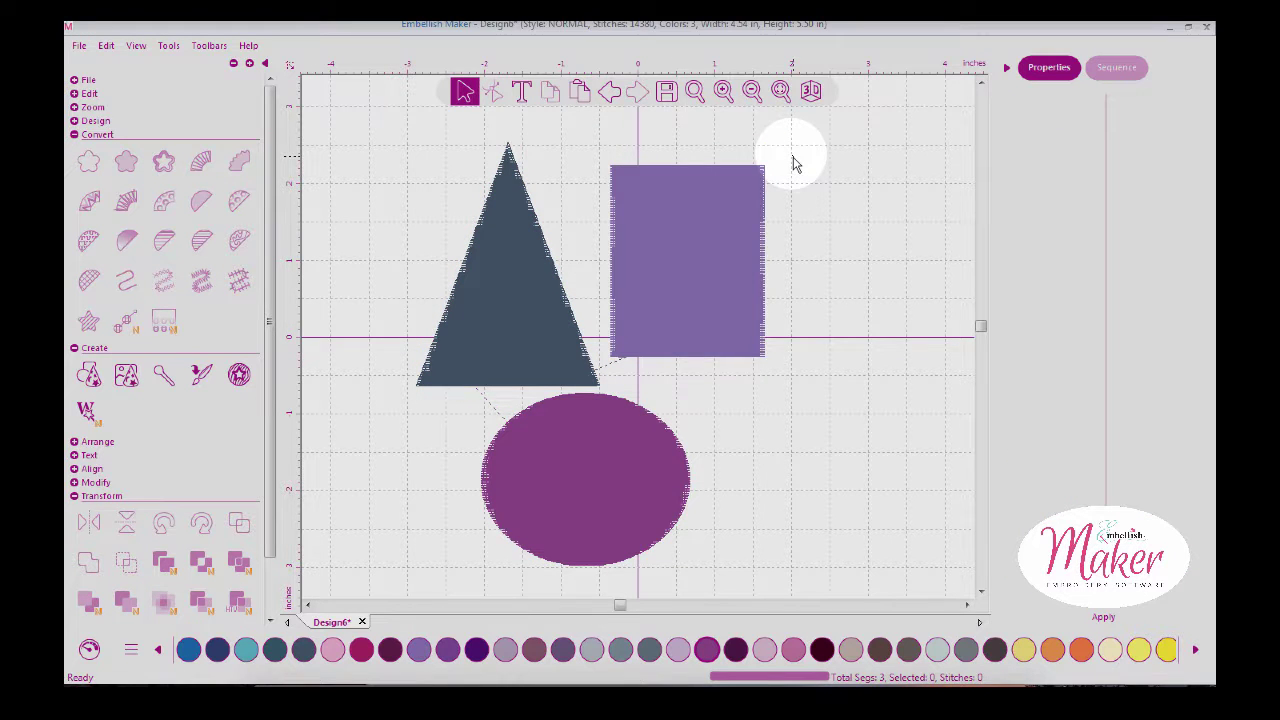
pyautogui.click(724, 91)
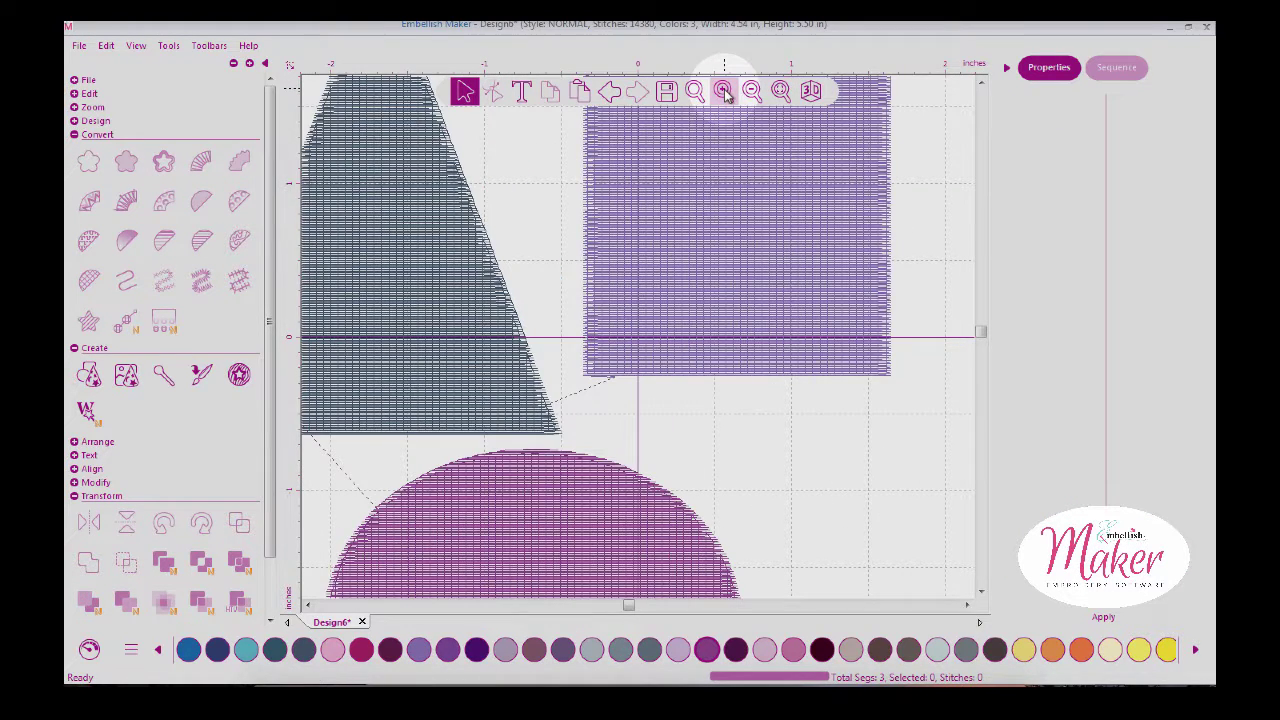
pyautogui.click(811, 91)
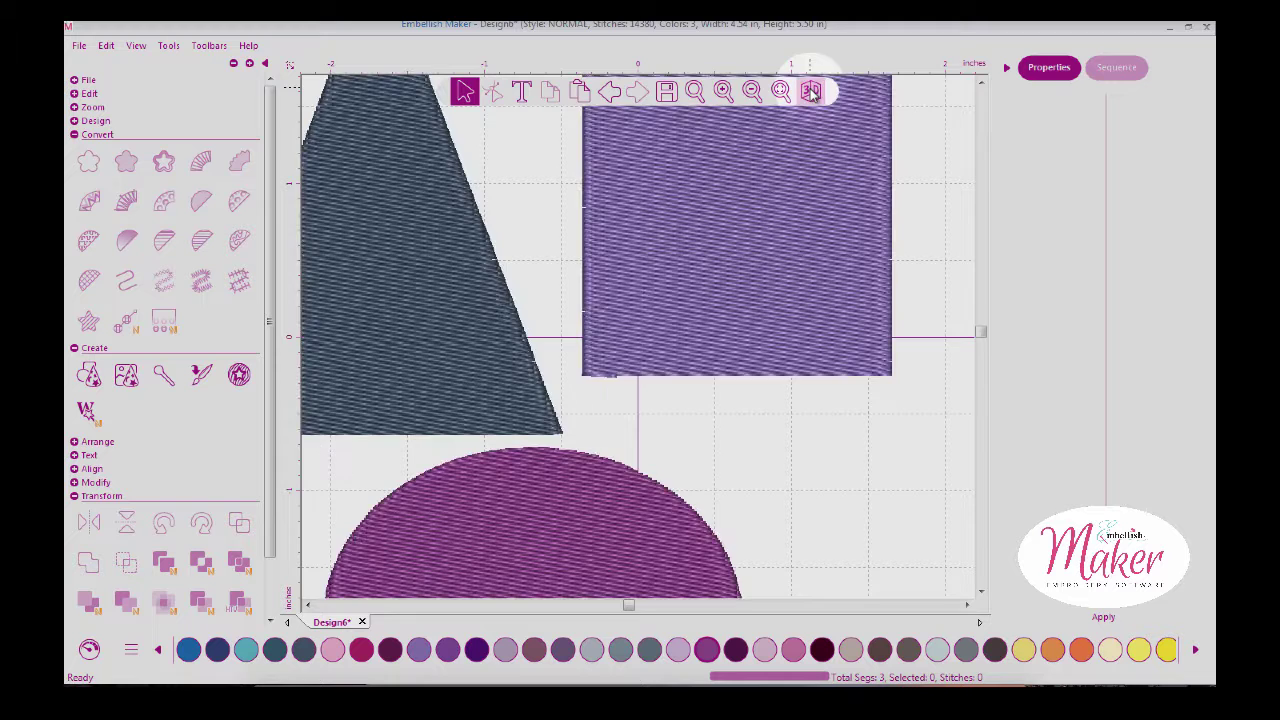
pyautogui.click(753, 91)
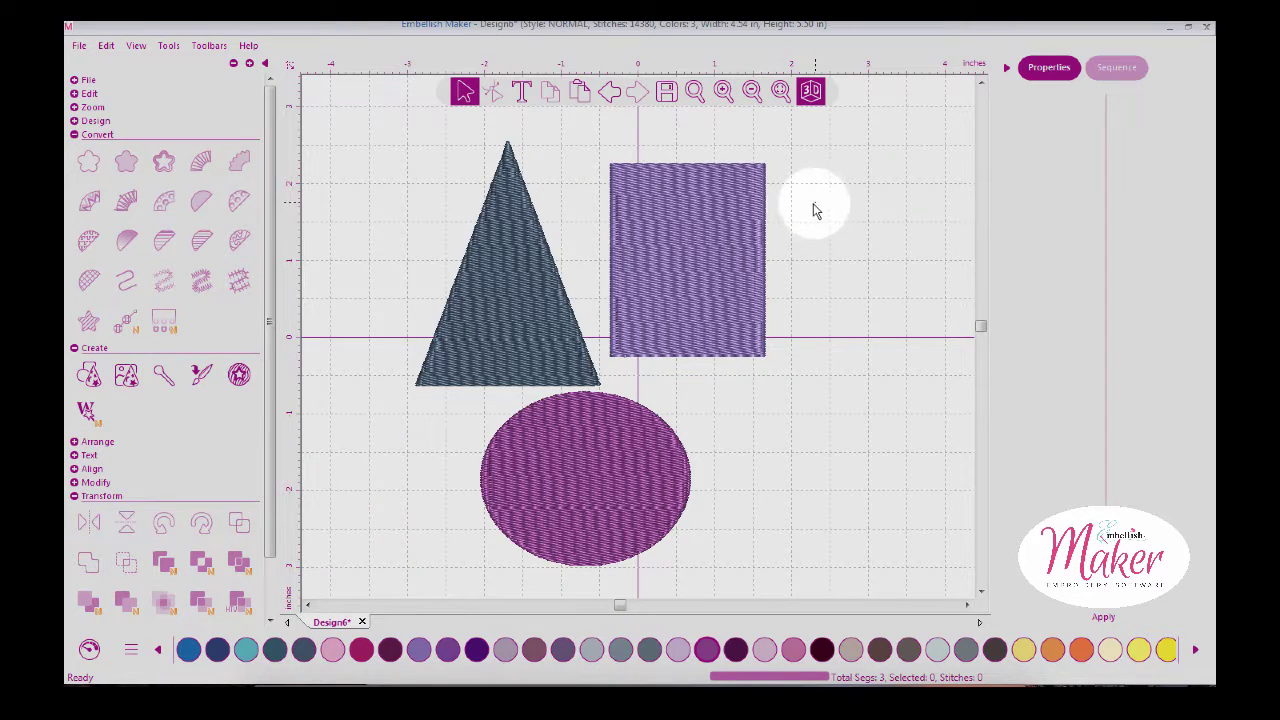
# Nudge the rectangle, triangle and ellipse up and right into a tighter group
pyautogui.moveTo(630, 266)
pyautogui.mouseDown()
pyautogui.moveTo(491, 314)
pyautogui.moveTo(651, 257)
pyautogui.mouseUp()
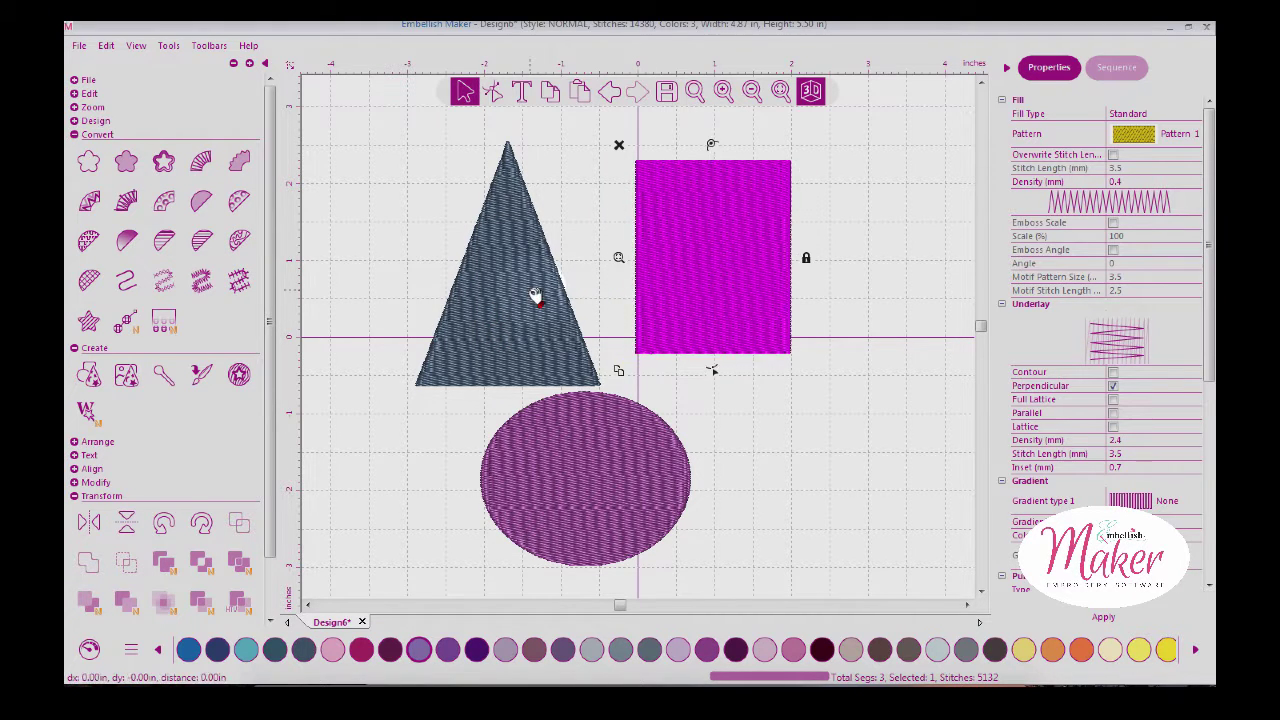
pyautogui.moveTo(531, 294); pyautogui.dragTo(621, 261)
pyautogui.moveTo(617, 450); pyautogui.dragTo(703, 362)
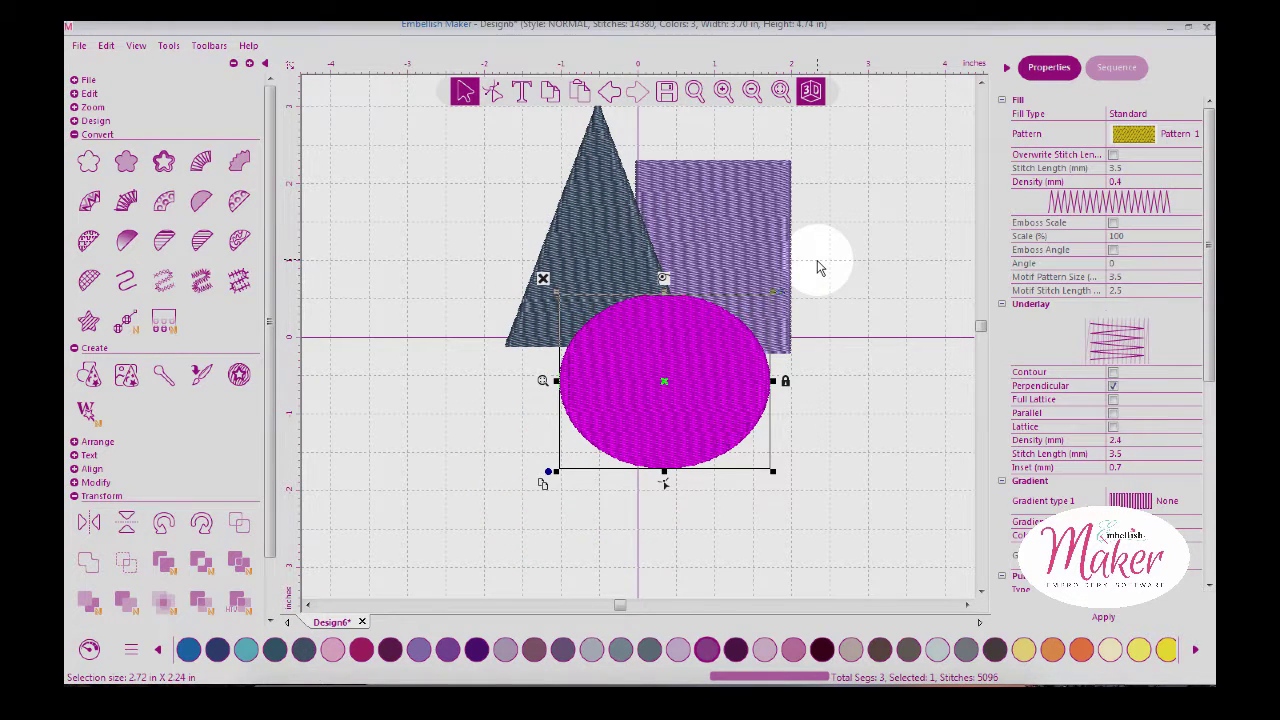
# Select all three shapes and Join them into a single outlined path
pyautogui.hotkey('ctrl', 'a')
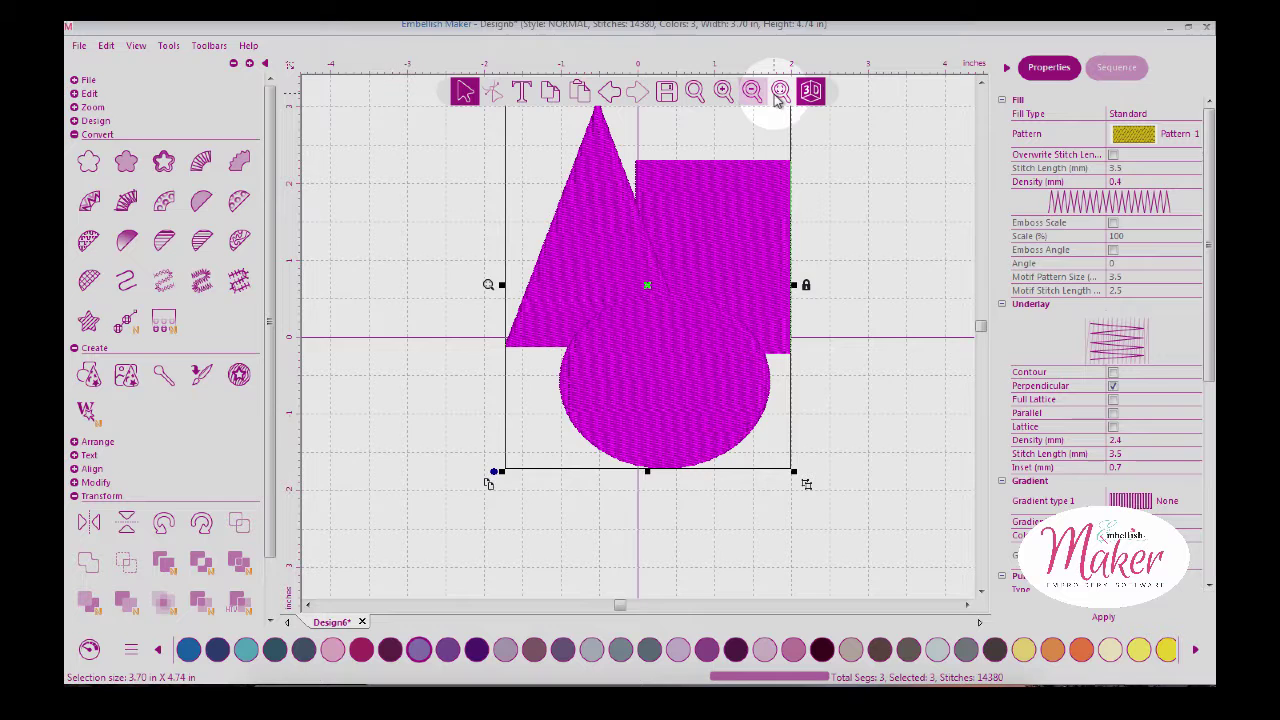
pyautogui.click(779, 95)
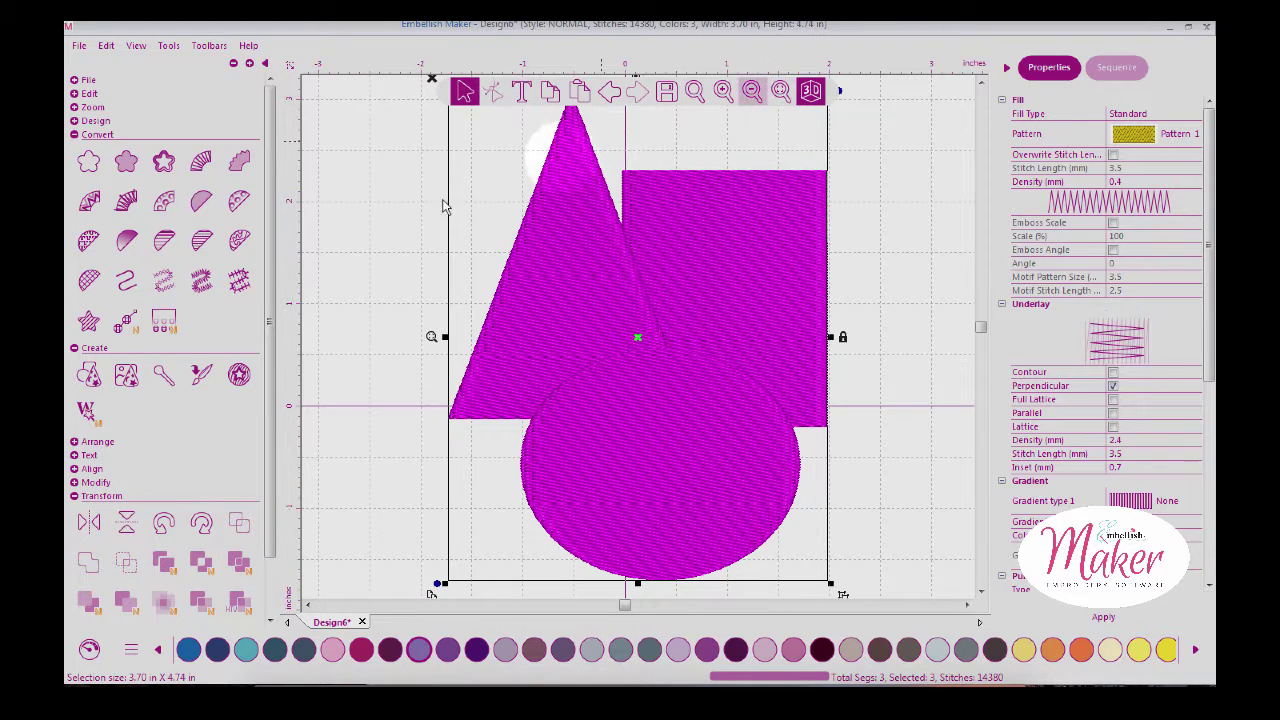
pyautogui.click(752, 94)
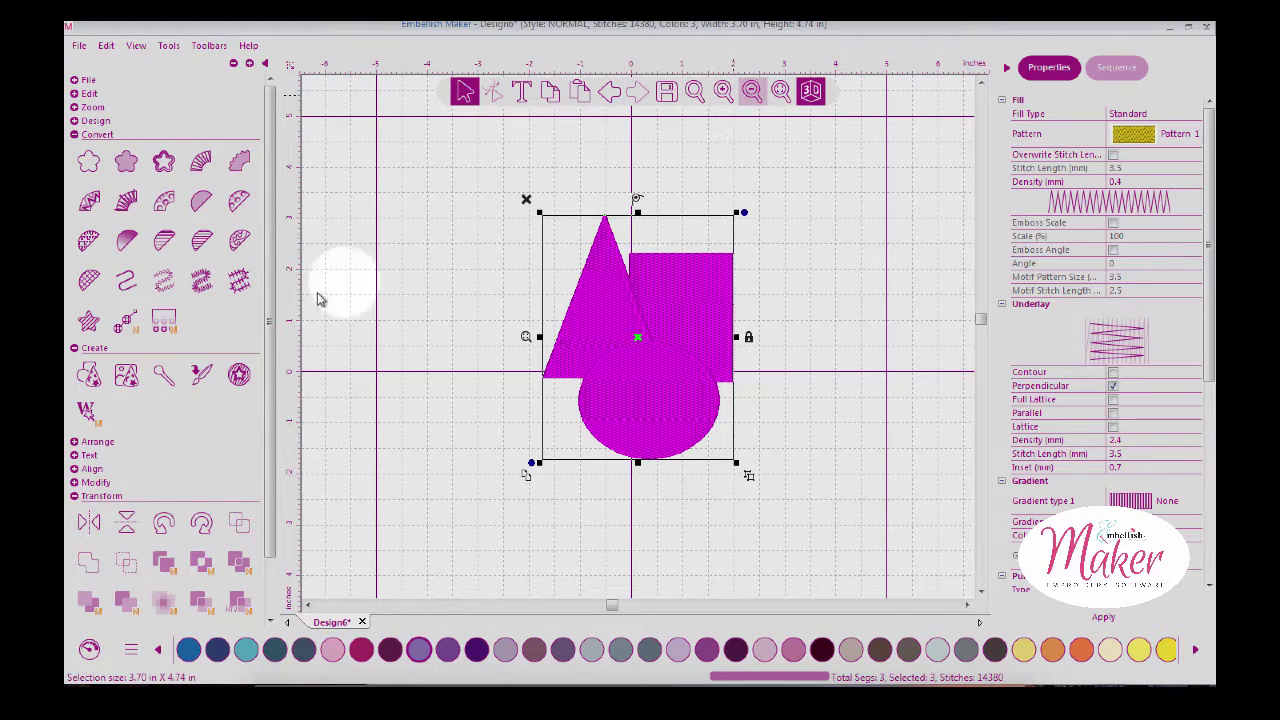
pyautogui.click(73, 135)
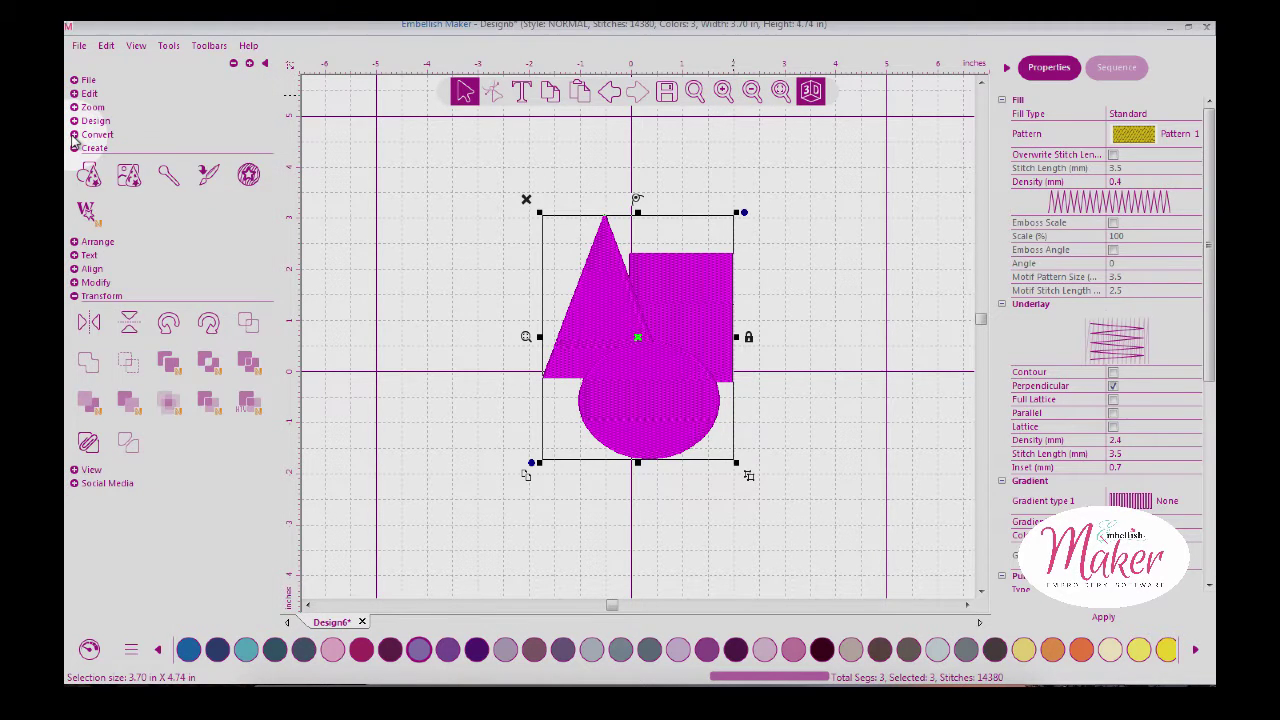
pyautogui.click(74, 148)
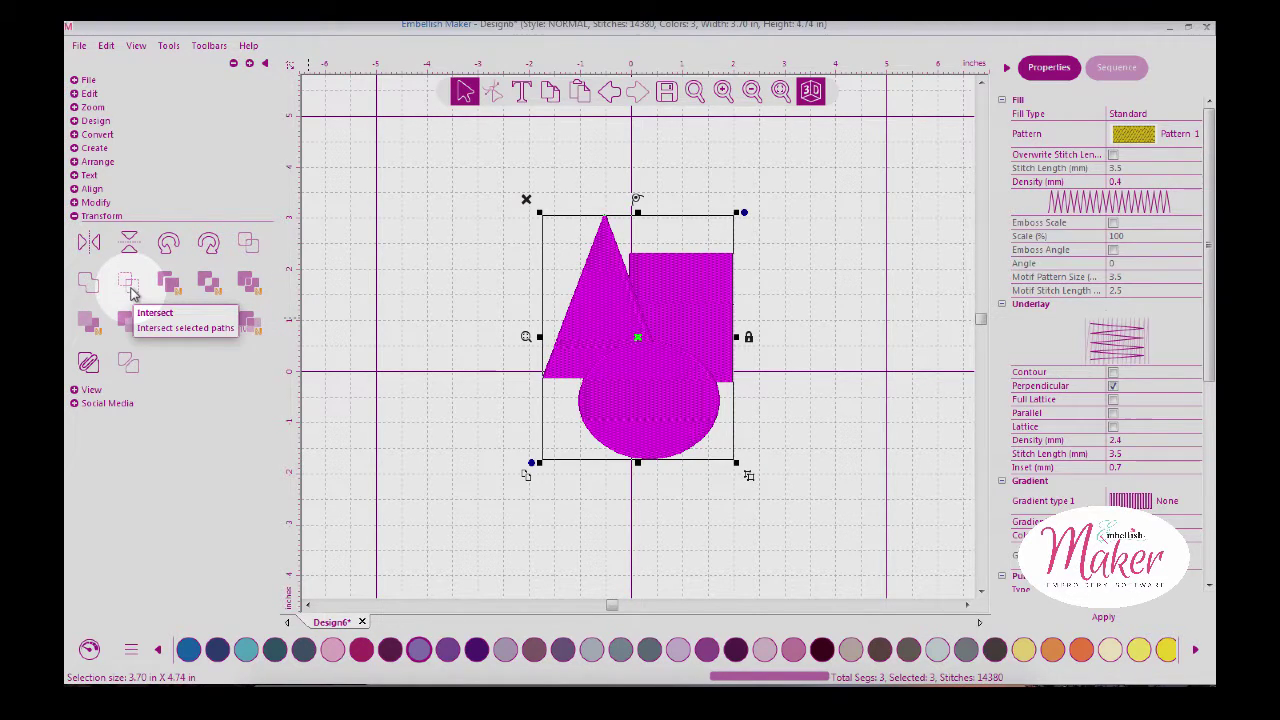
pyautogui.click(87, 366)
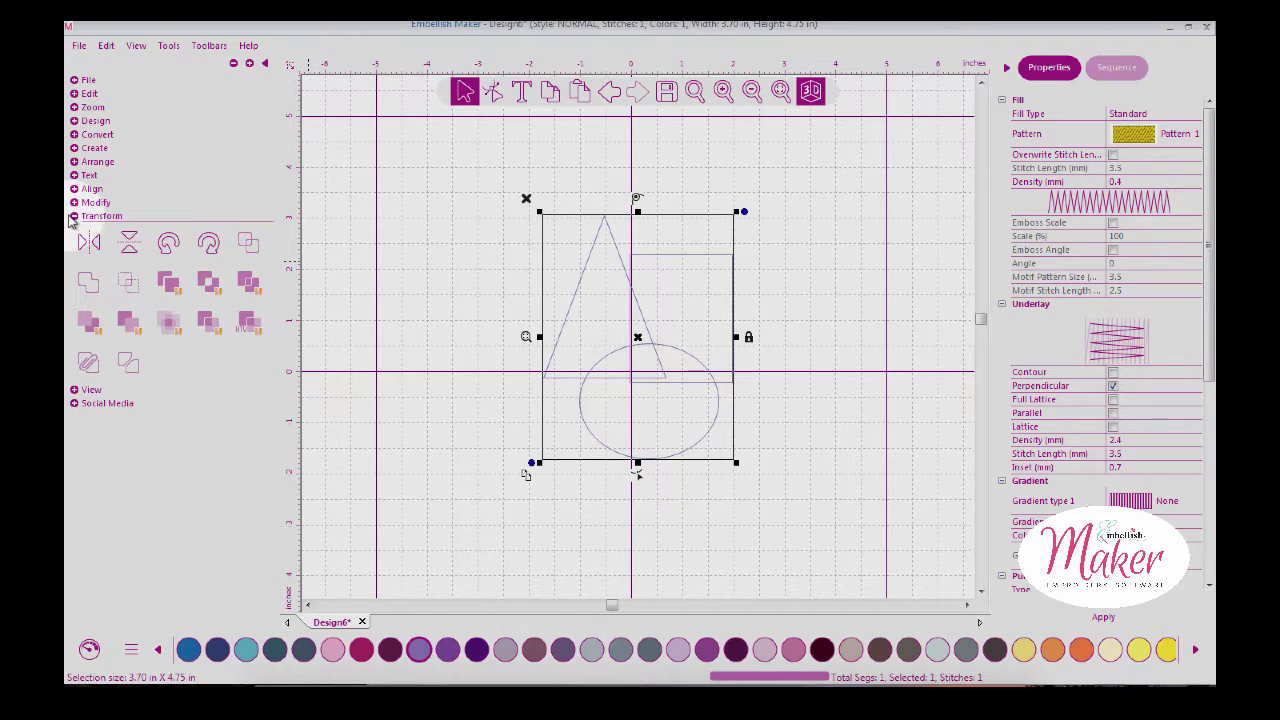
# Undo the join to restore the three separately coloured shapes and zoom in
pyautogui.click(609, 92)
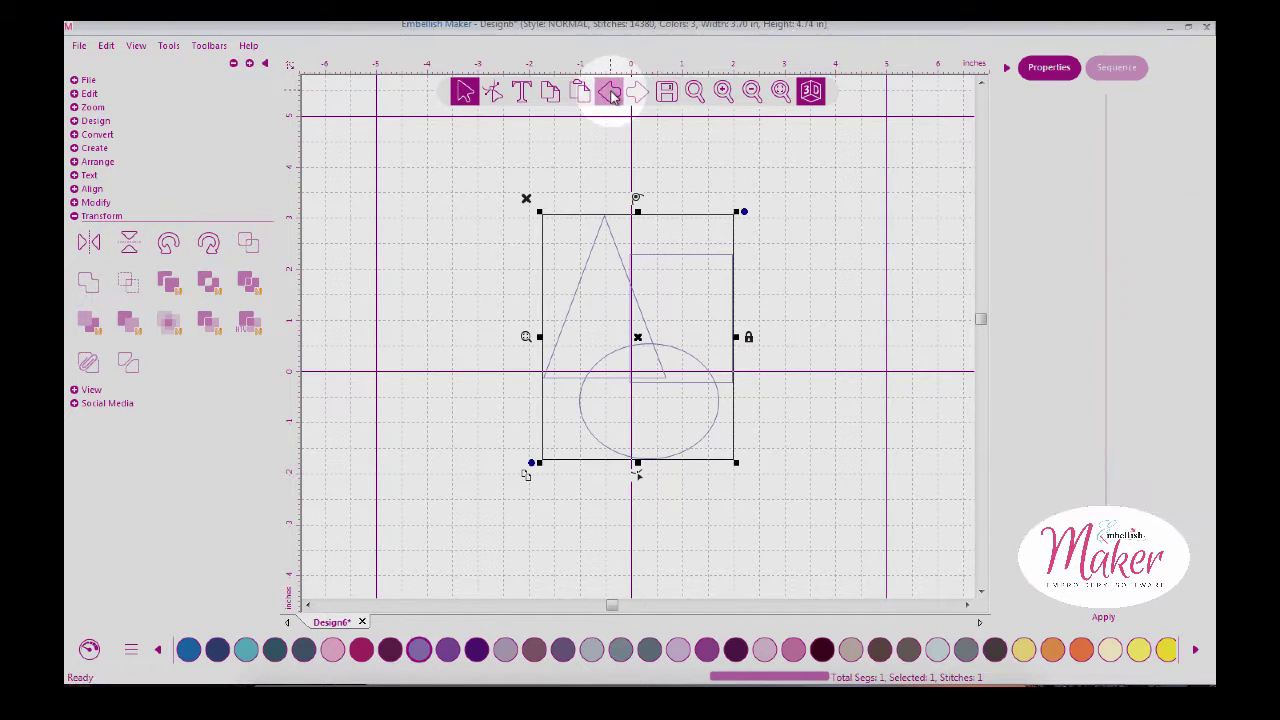
pyautogui.click(726, 93)
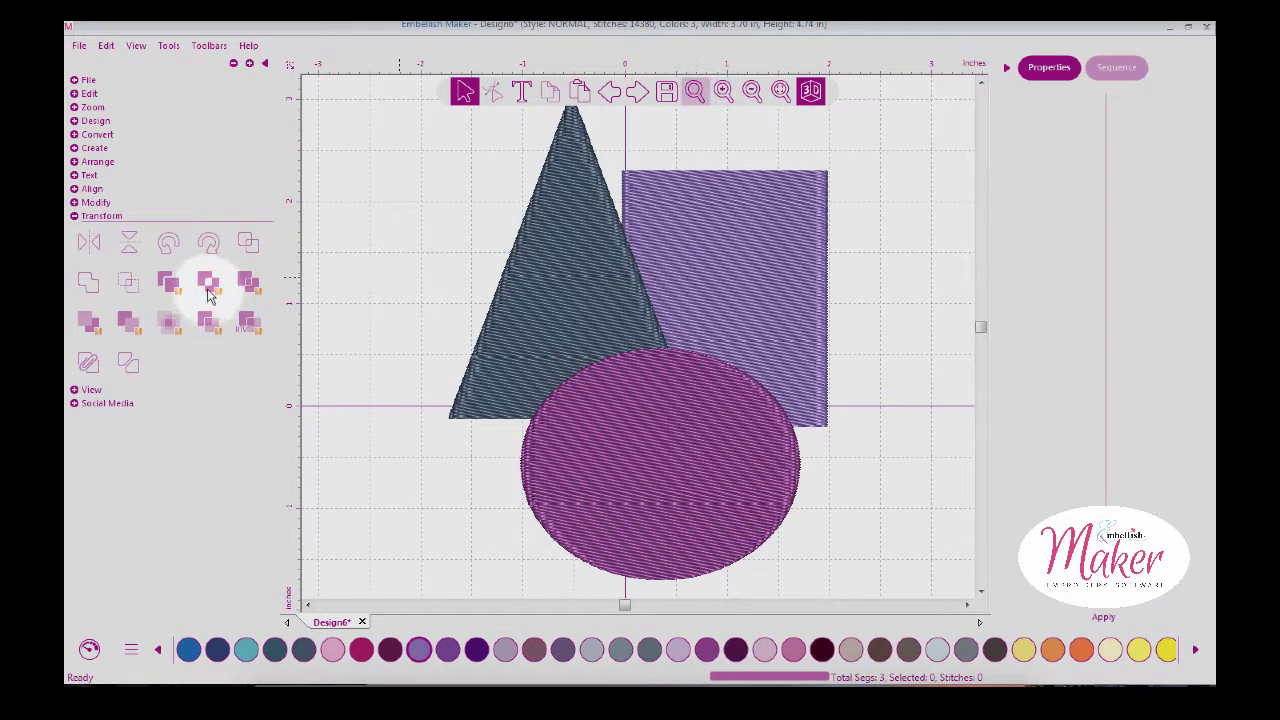
pyautogui.click(77, 217)
pyautogui.click(76, 231)
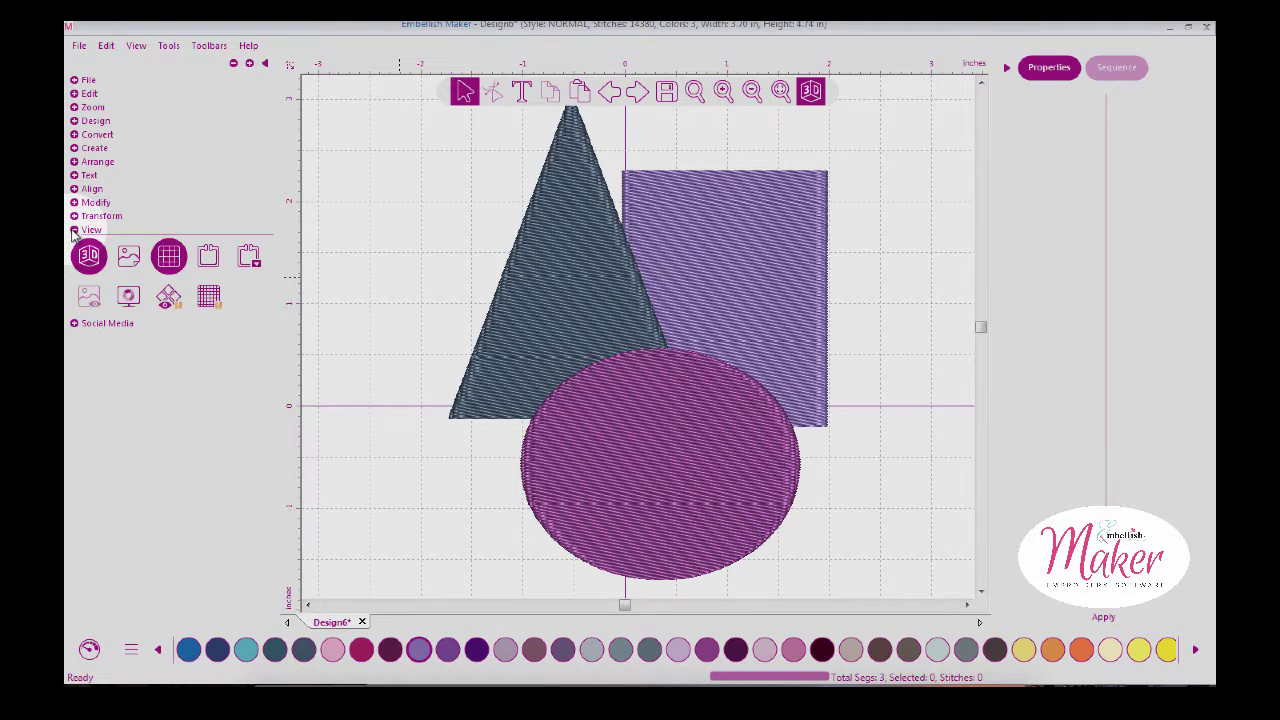
pyautogui.click(75, 217)
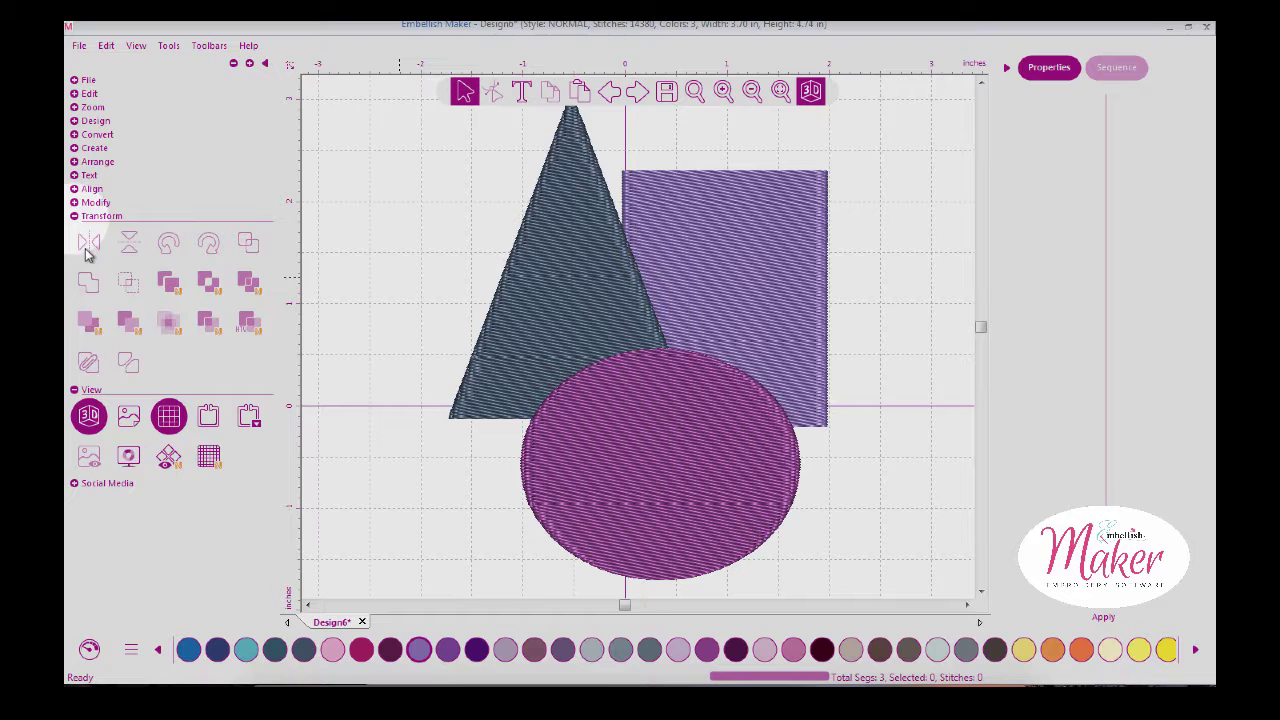
# Set the lilac rectangle's fill pattern to Zig-Zag and apply it
pyautogui.click(630, 270)
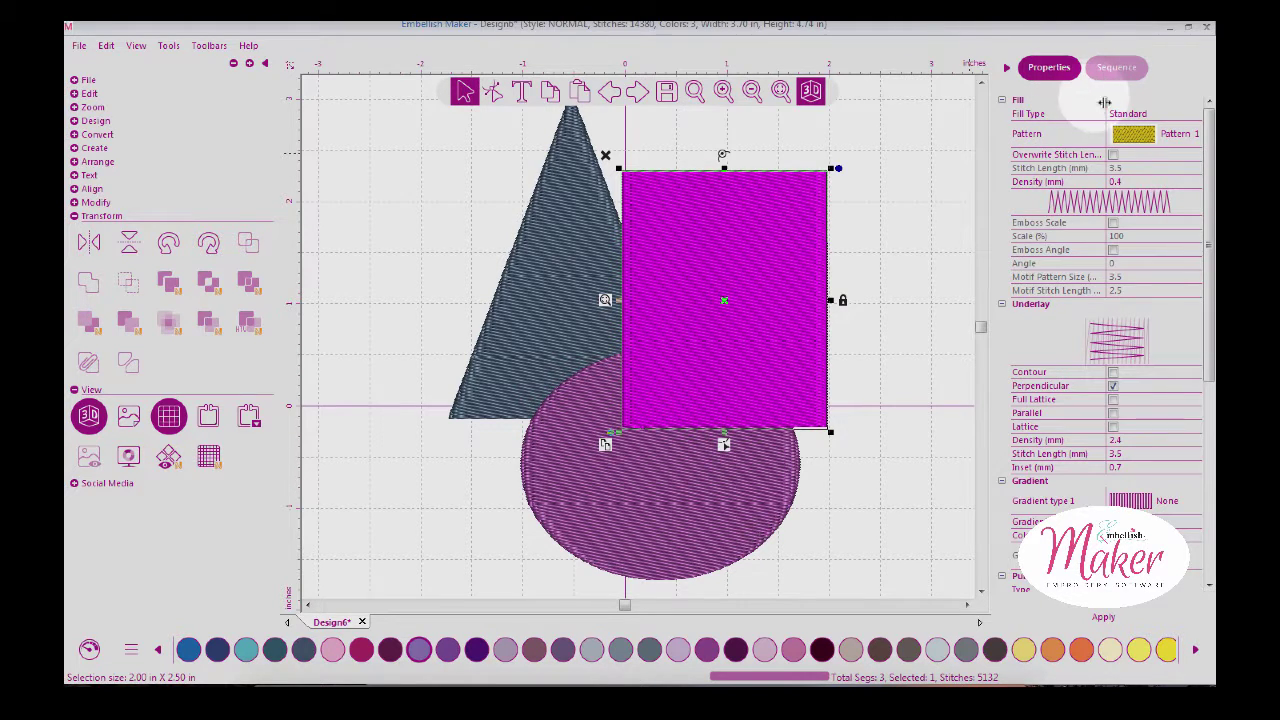
pyautogui.click(1149, 135)
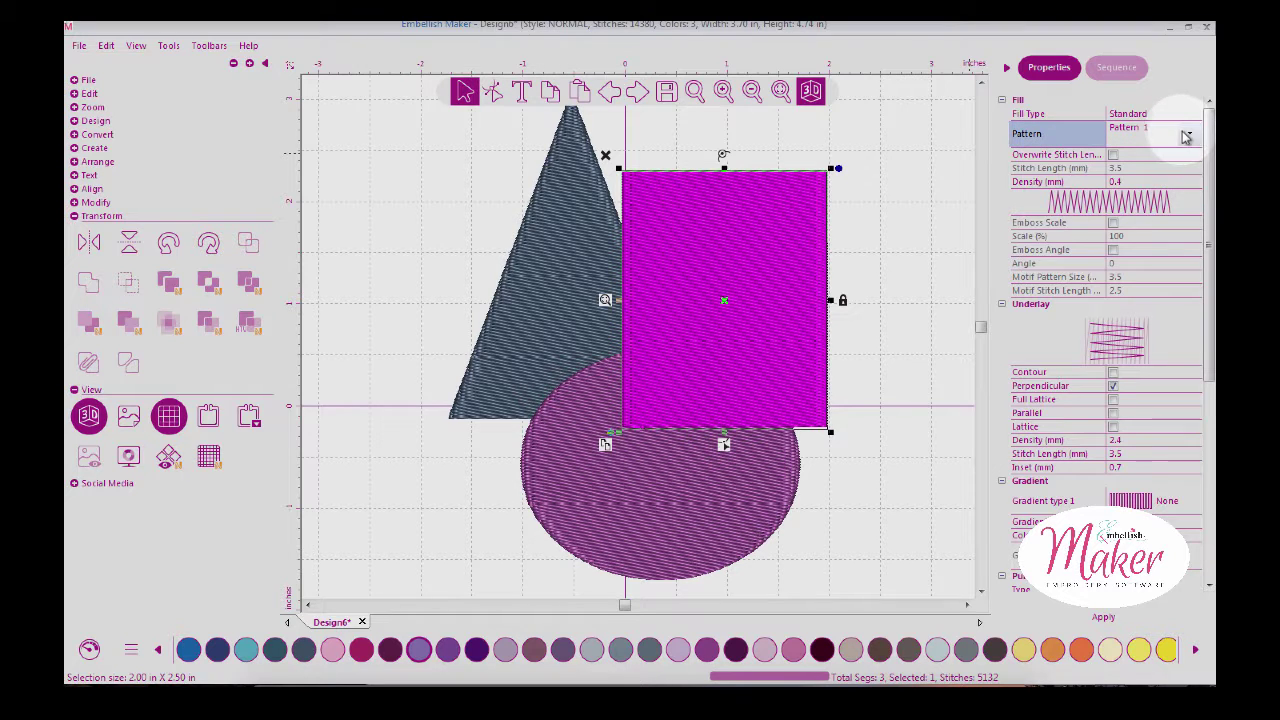
pyautogui.click(1189, 135)
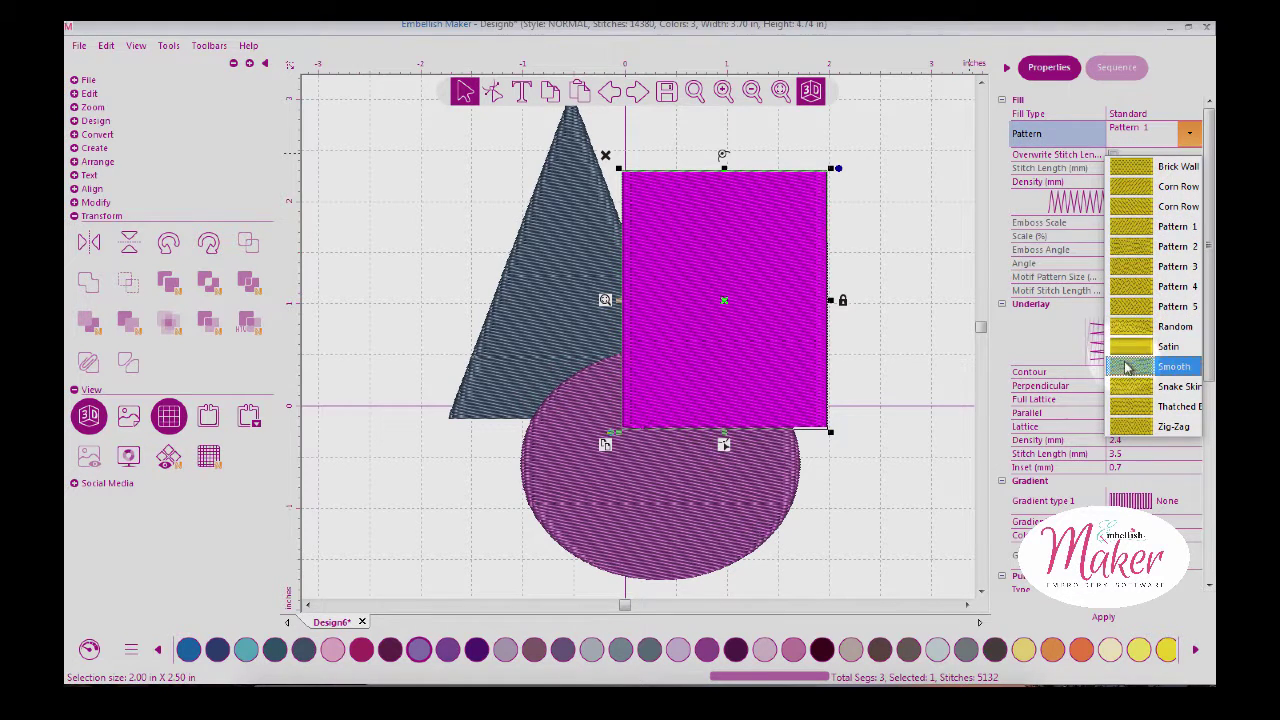
pyautogui.click(1124, 428)
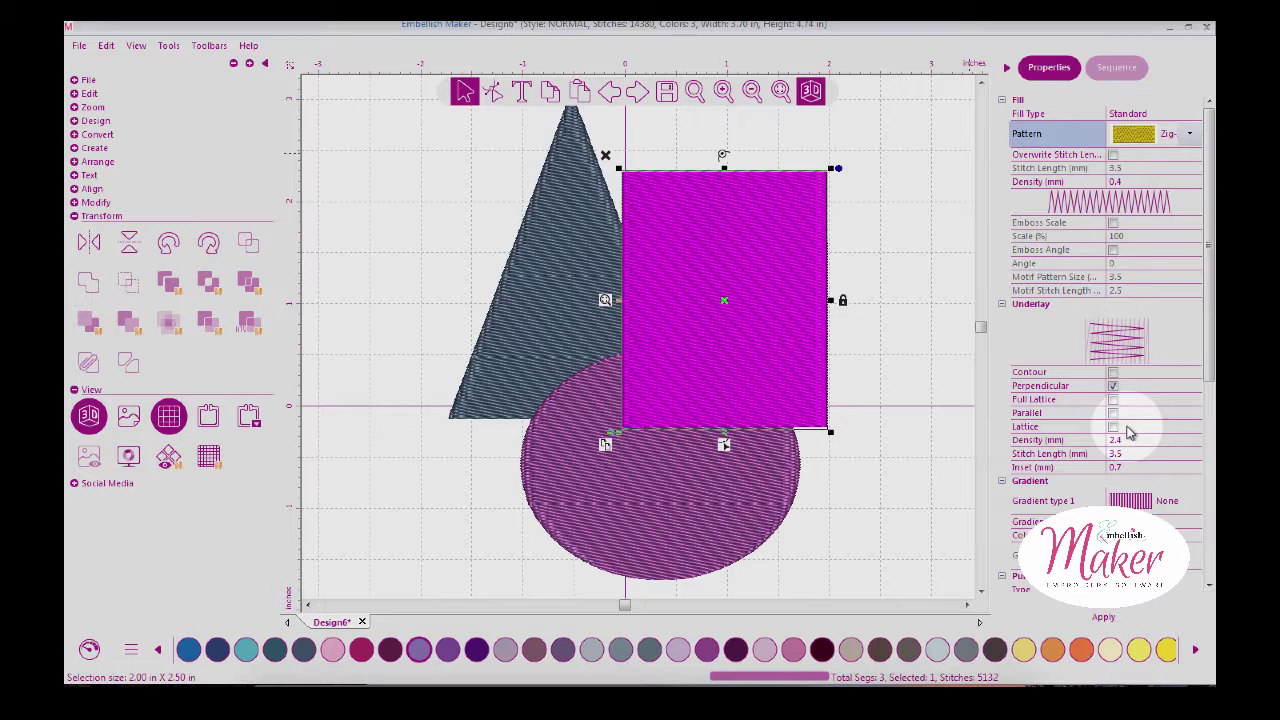
pyautogui.click(1106, 619)
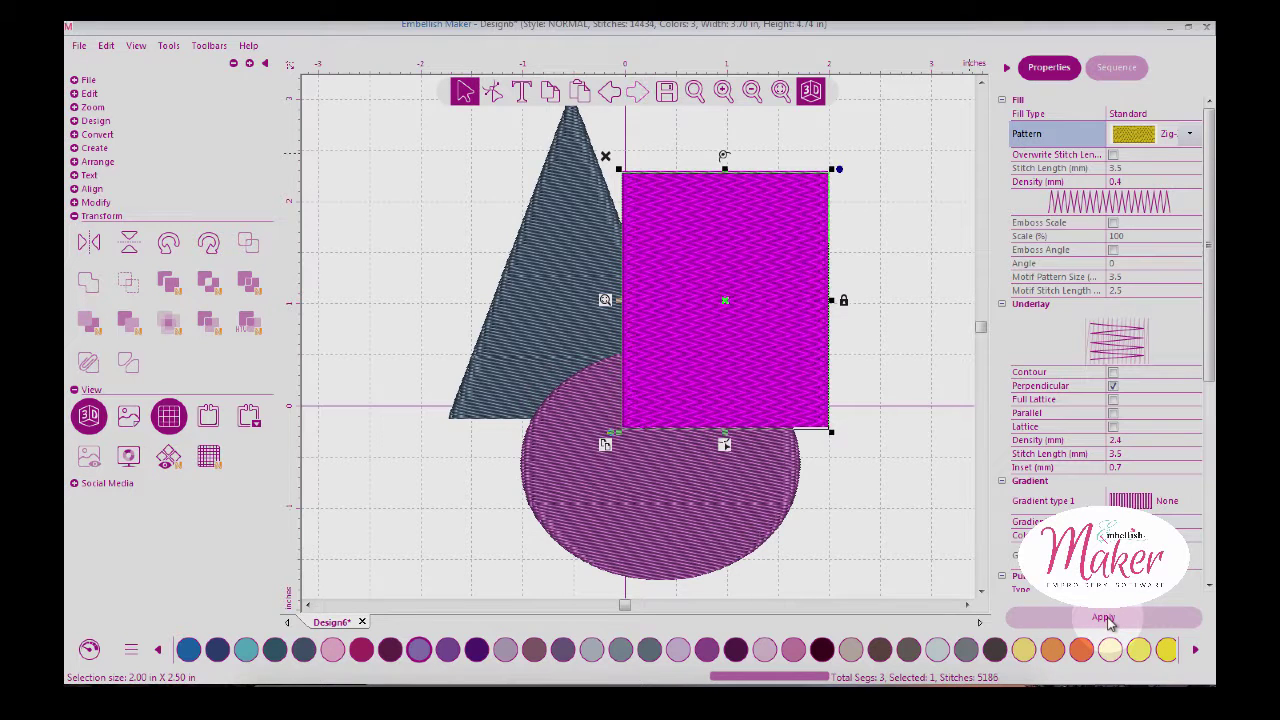
pyautogui.click(886, 400)
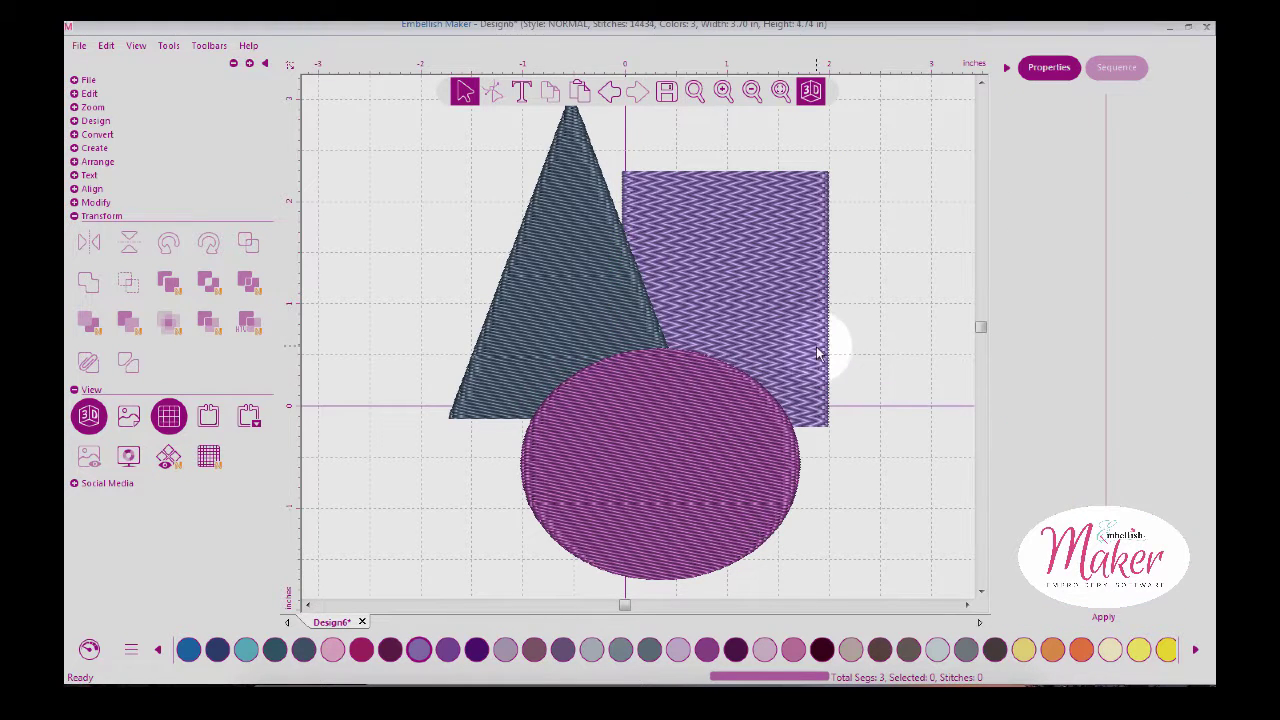
pyautogui.click(727, 414)
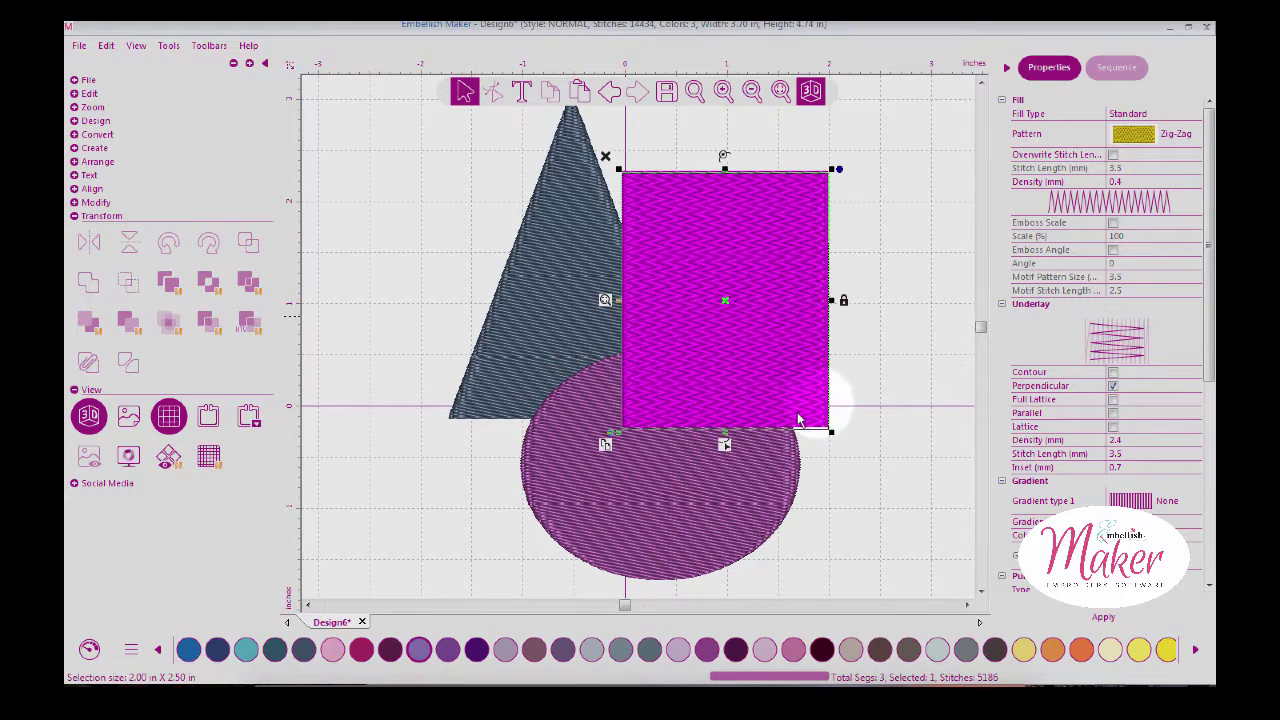
# Give the ellipse a Pattern 5 fill with a Full Lattice underlay and apply it
pyautogui.click(755, 484)
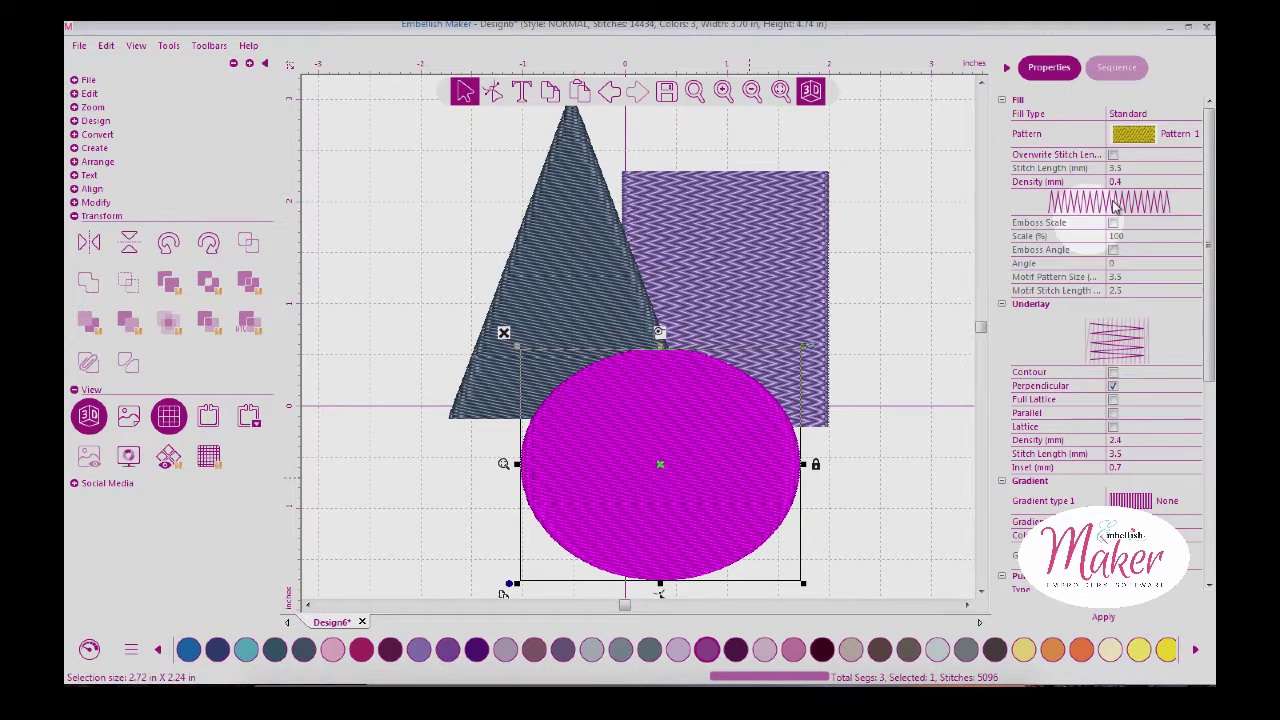
pyautogui.click(1177, 132)
pyautogui.click(1190, 134)
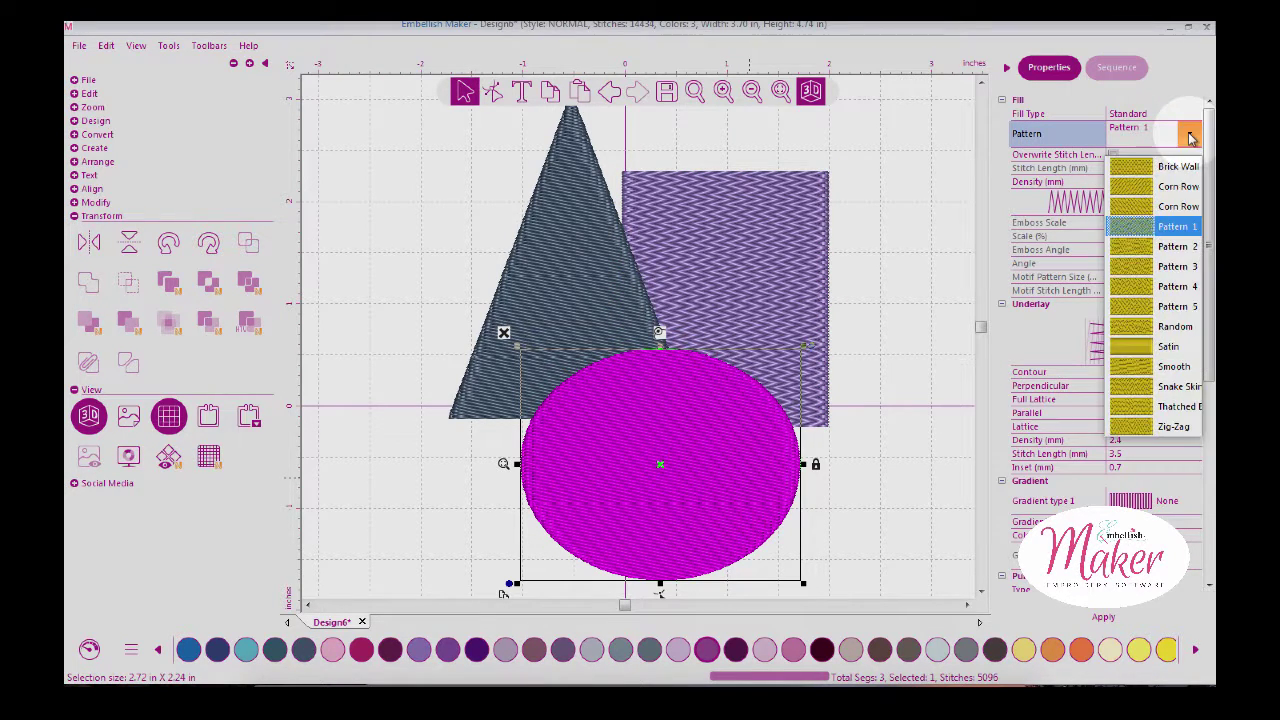
pyautogui.click(1135, 312)
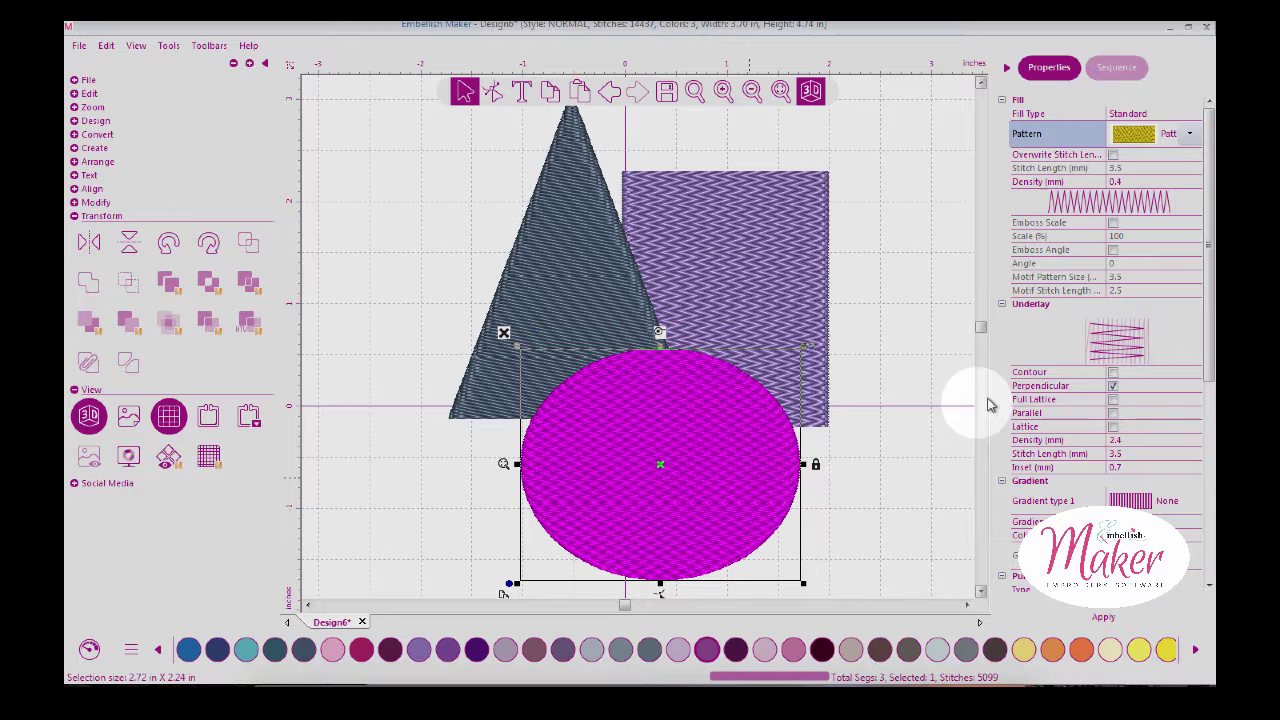
pyautogui.click(1113, 401)
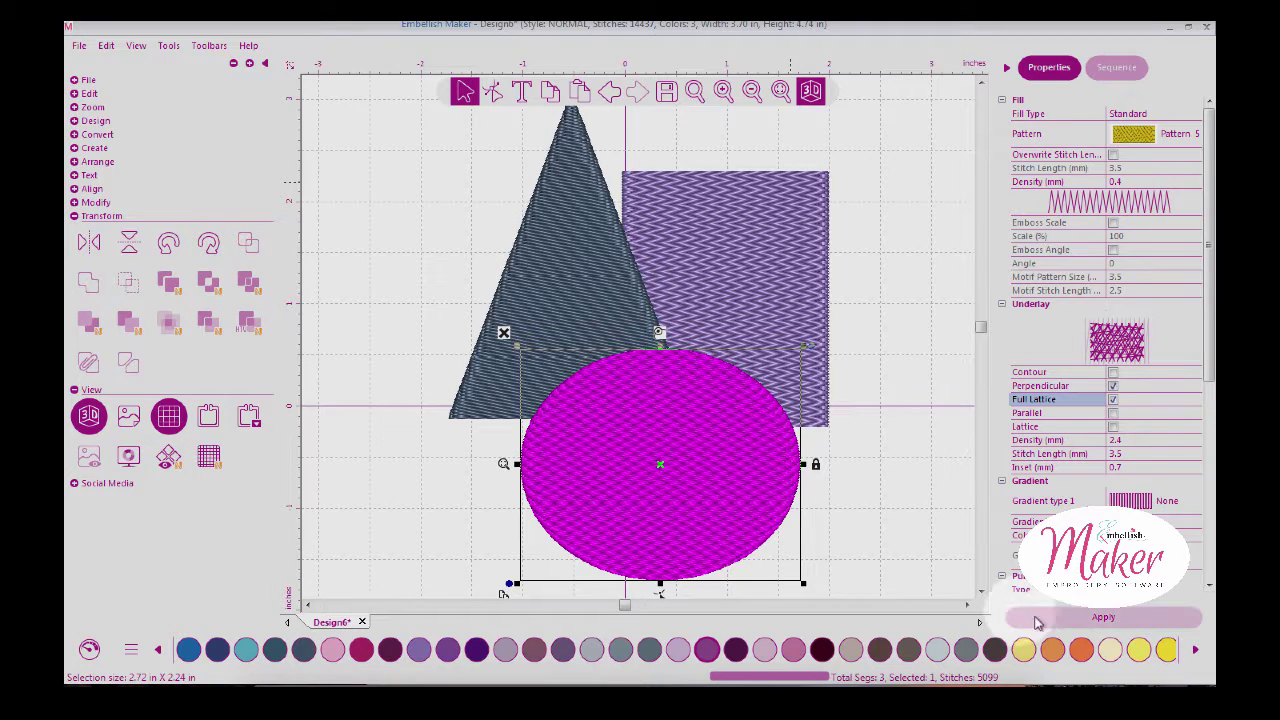
pyautogui.click(1090, 618)
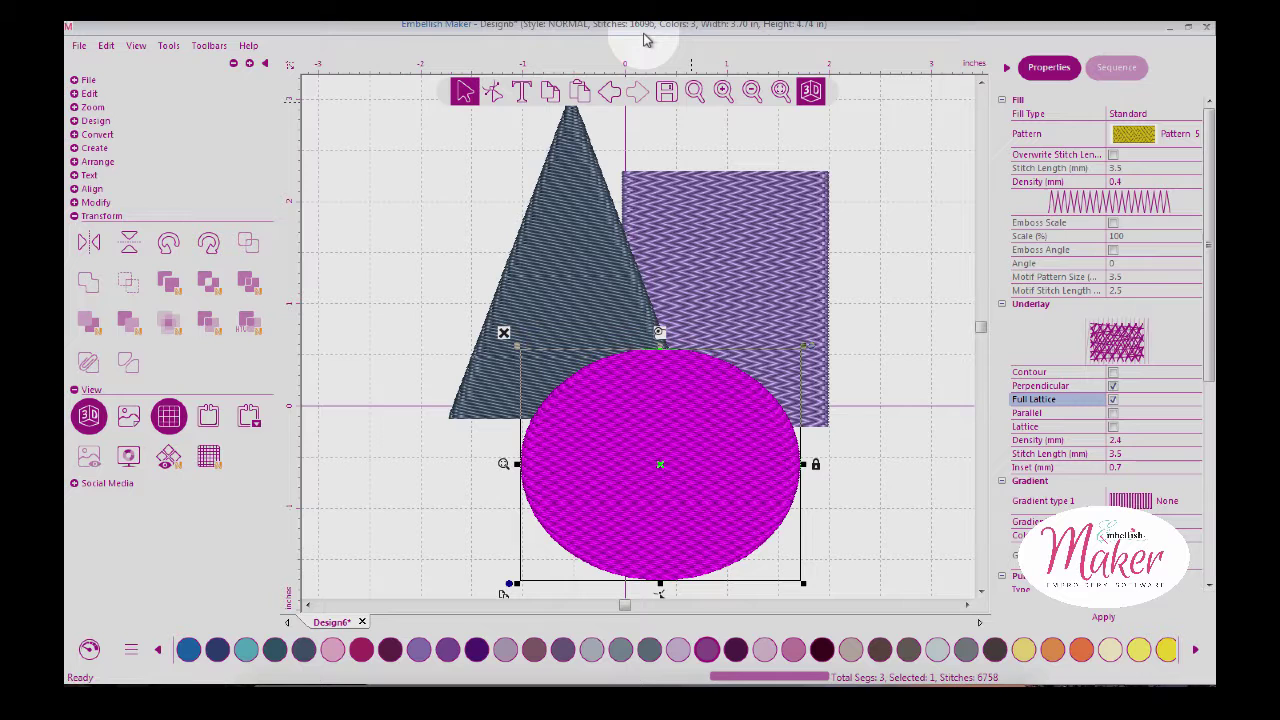
# Preview the ellipse's new fill, then display the design's colour sequence
pyautogui.click(778, 162)
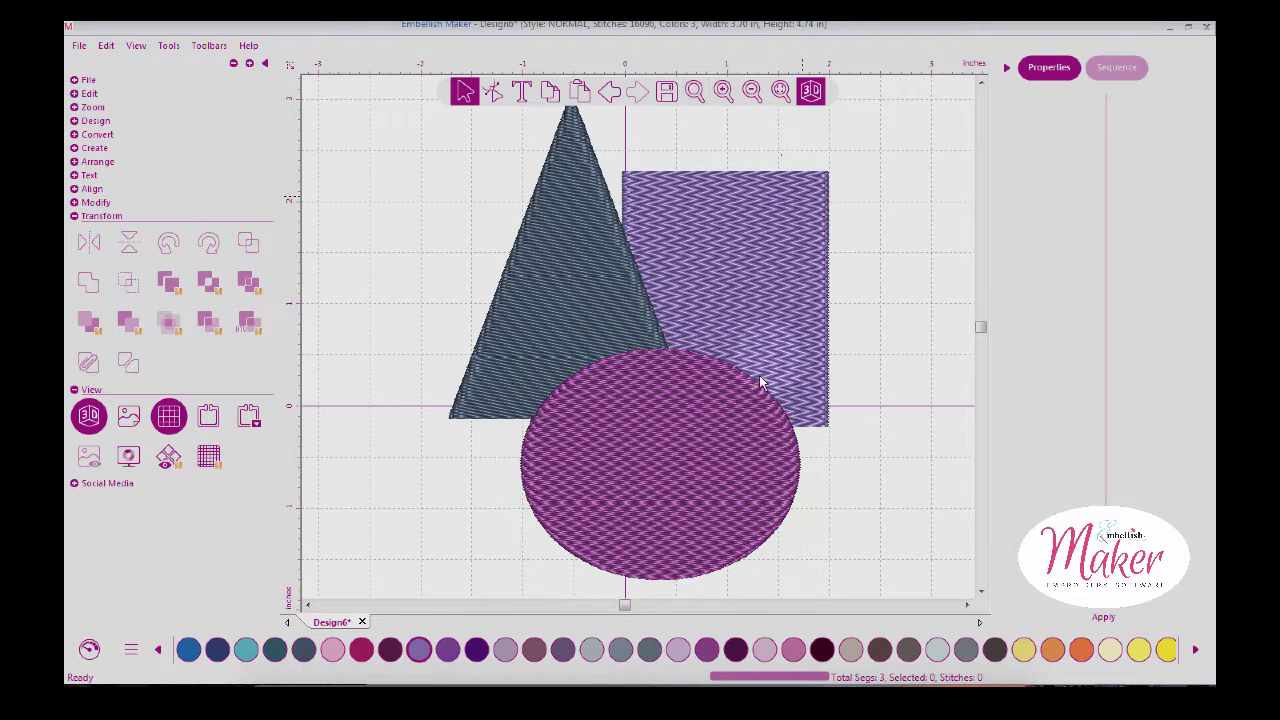
pyautogui.click(741, 411)
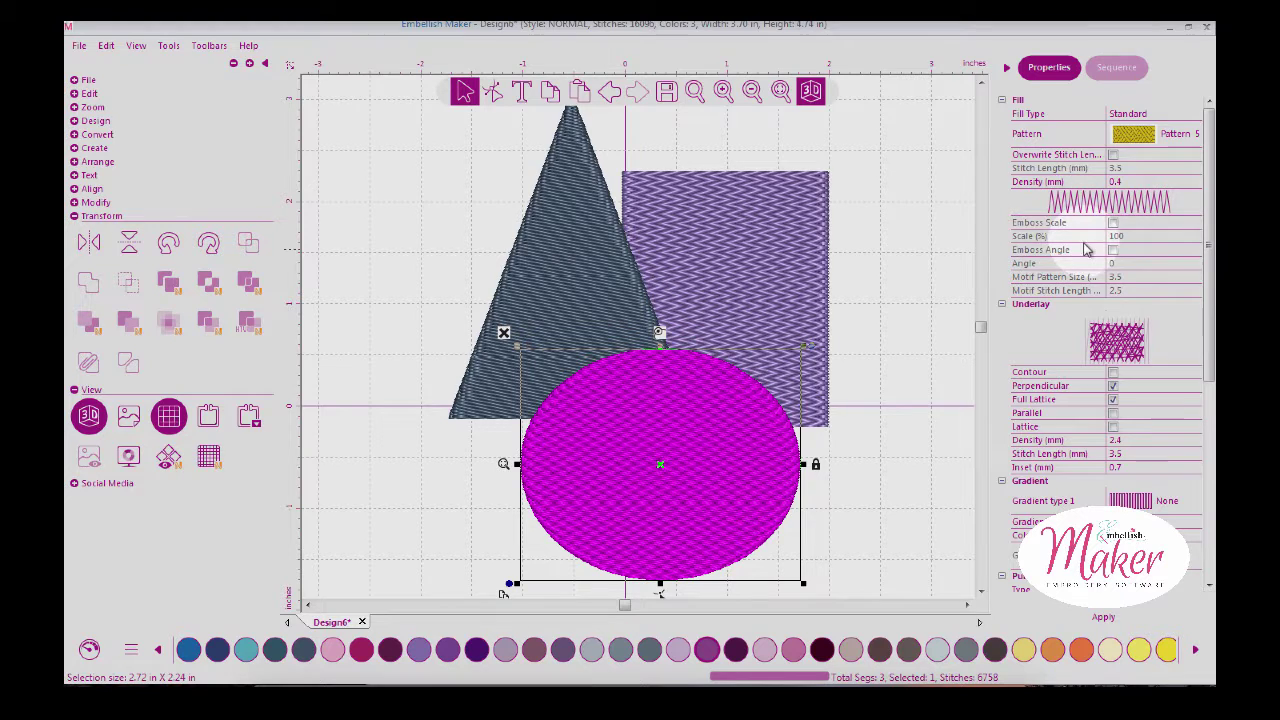
pyautogui.click(1122, 68)
pyautogui.click(1038, 160)
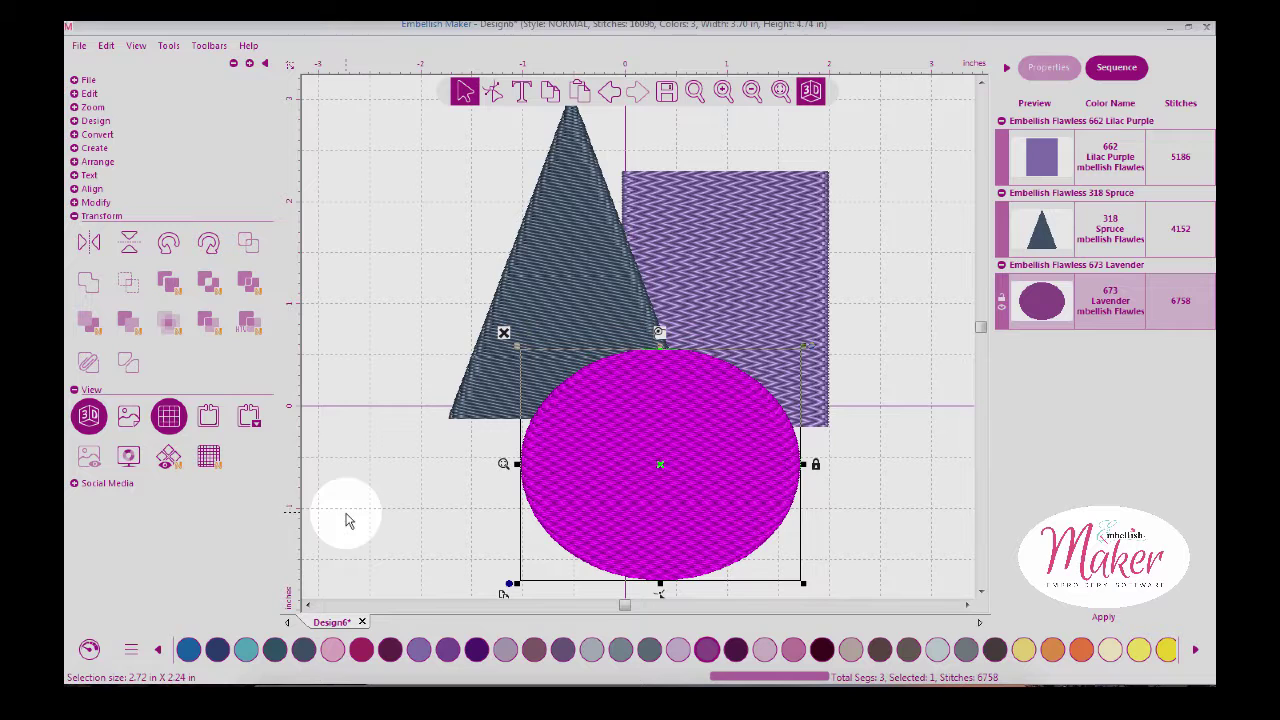
# Replay Design6's full sew-out in the stitch player from start to finish
pyautogui.click(89, 650)
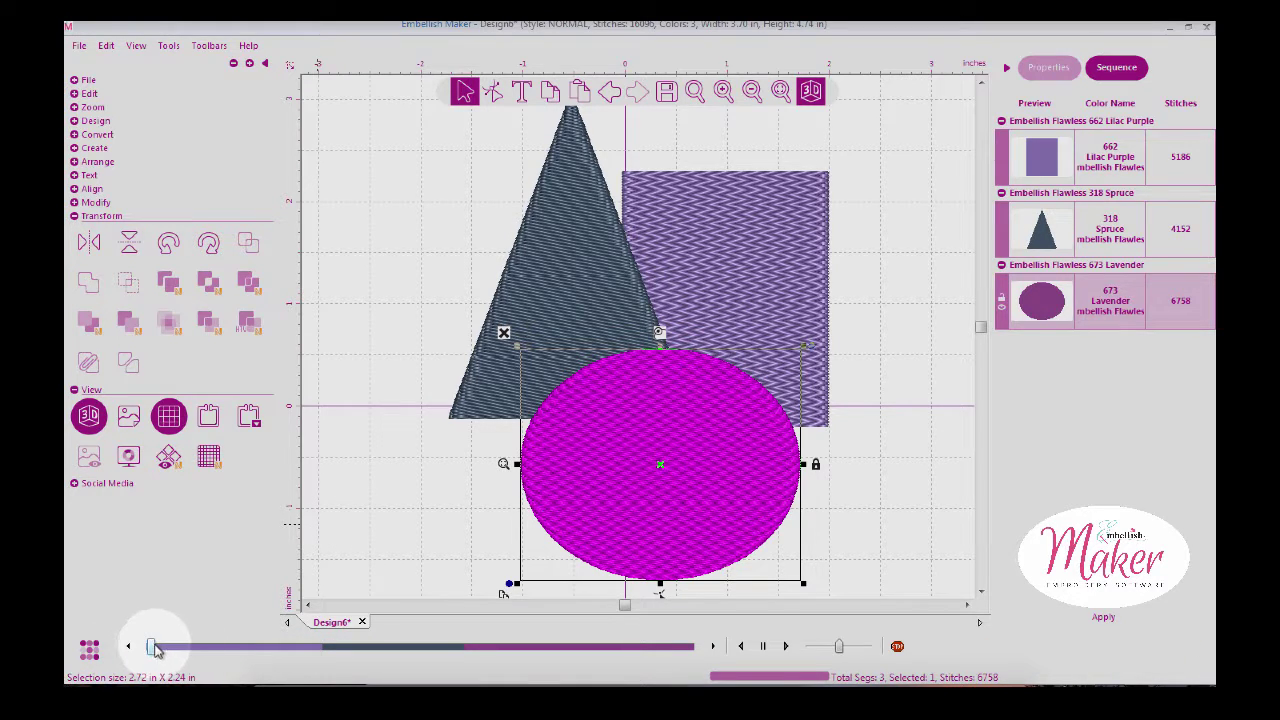
pyautogui.moveTo(153, 648)
pyautogui.mouseDown()
pyautogui.moveTo(525, 648)
pyautogui.moveTo(625, 620)
pyautogui.moveTo(786, 608)
pyautogui.mouseUp()
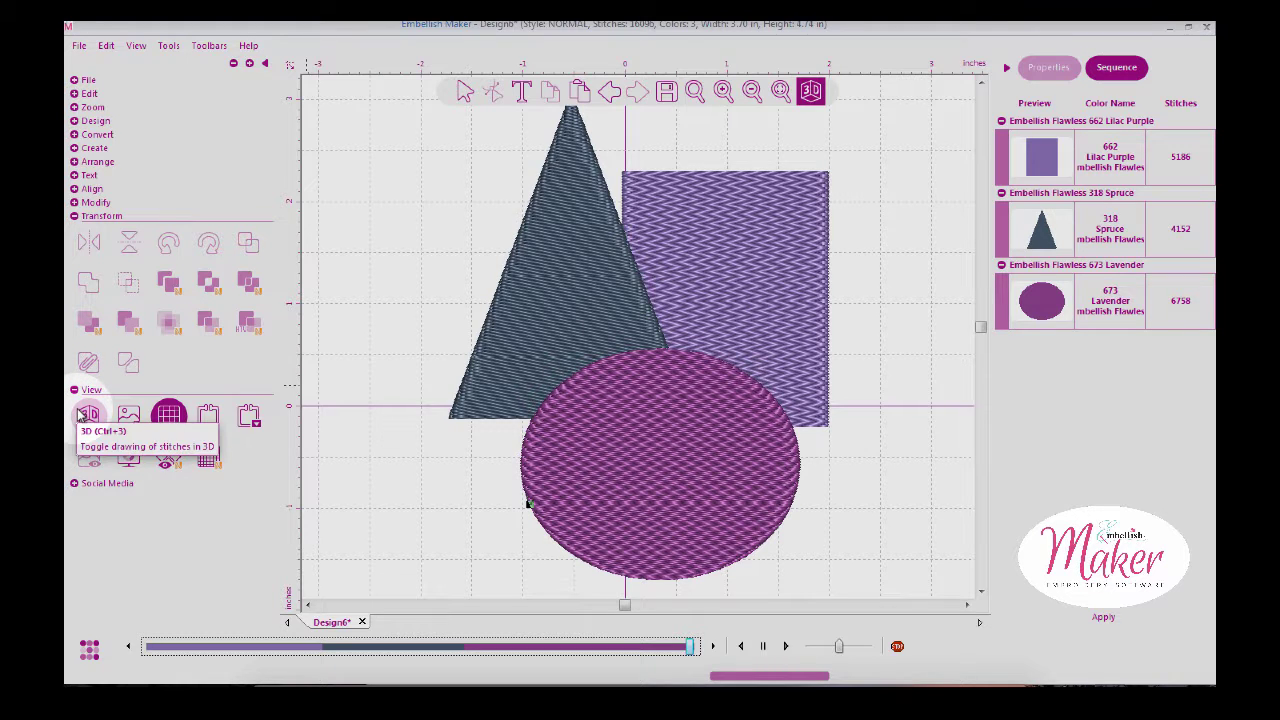
# Toggle 3D stitch rendering off and on, then open the Load Backdrop dialog via the Backdrop Tool
pyautogui.click(74, 216)
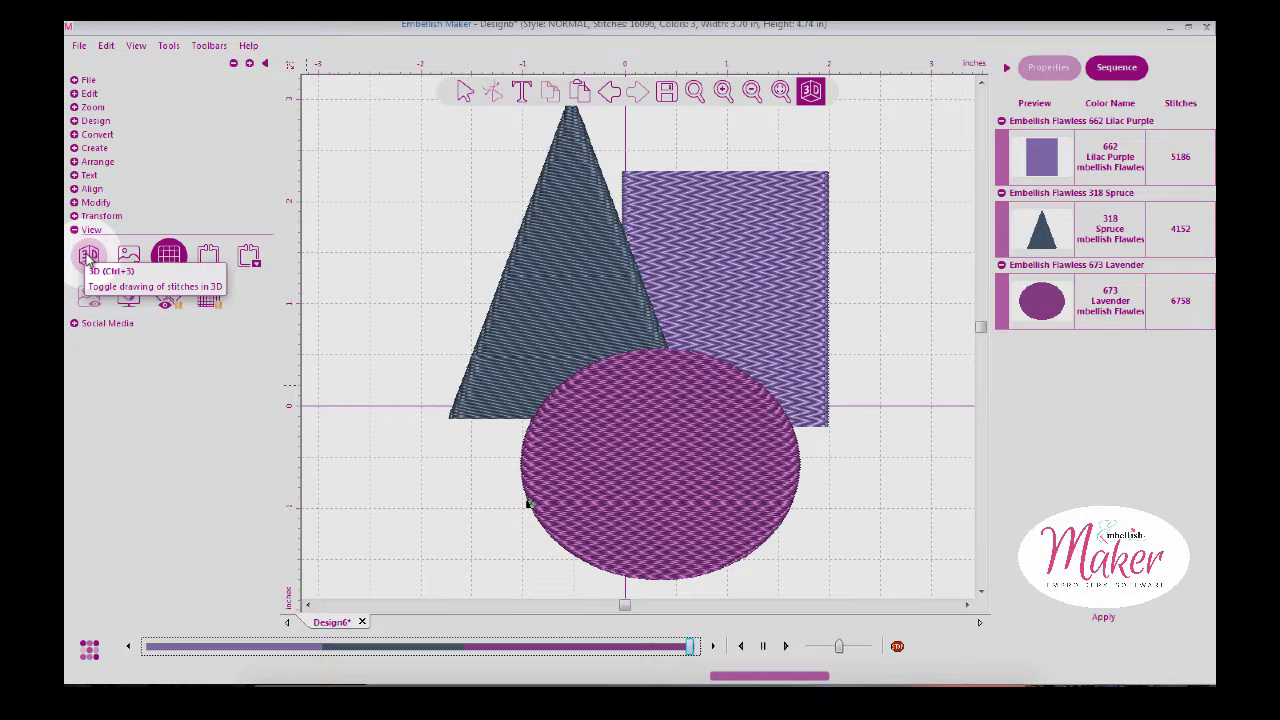
pyautogui.click(88, 258)
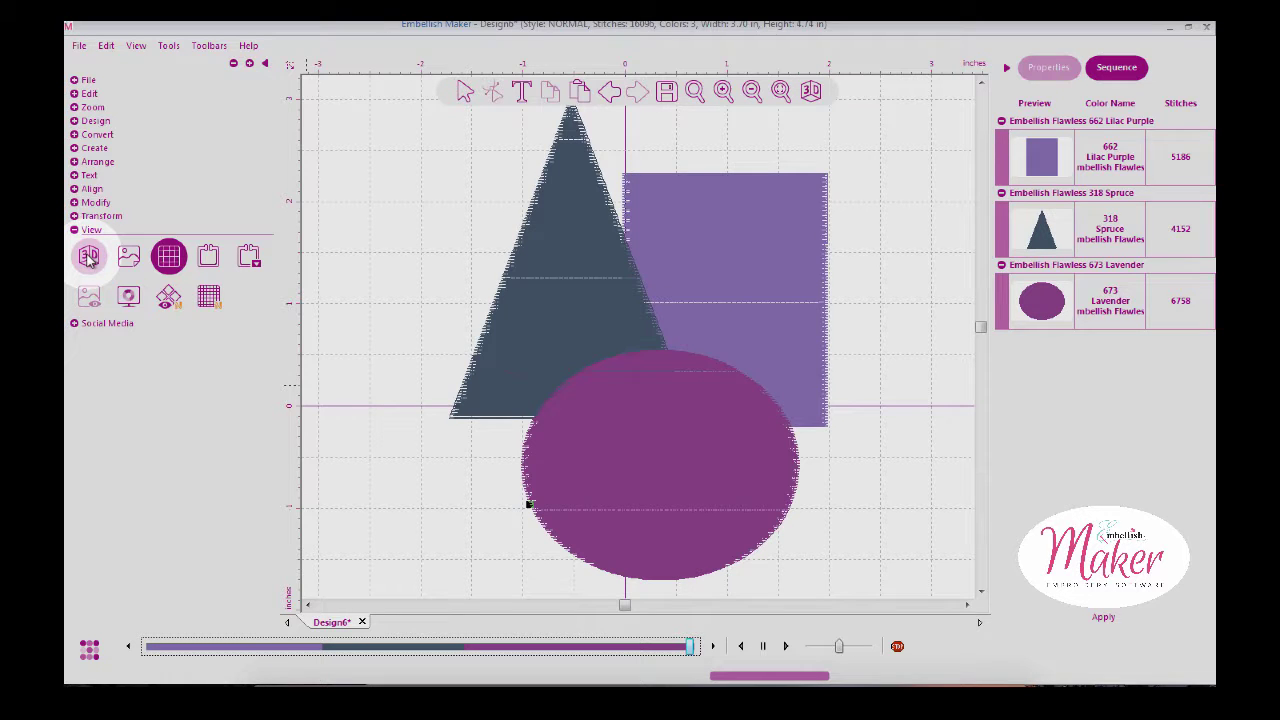
pyautogui.click(88, 258)
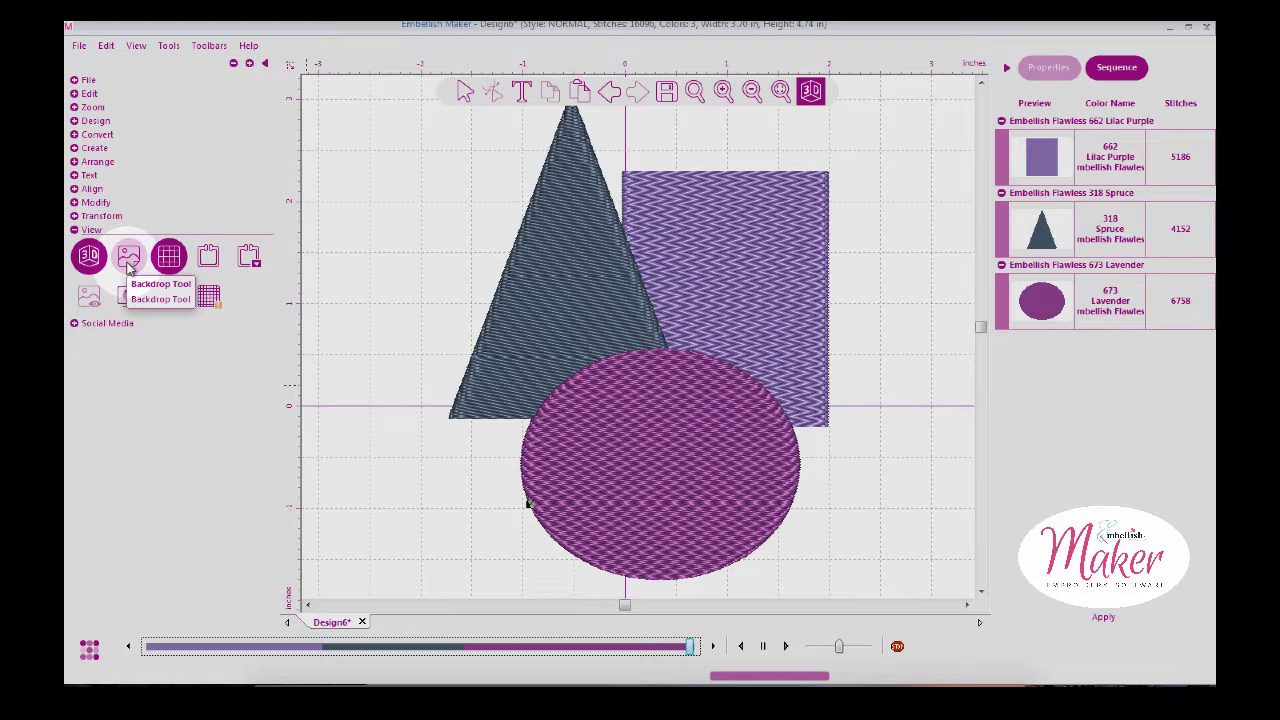
pyautogui.click(129, 263)
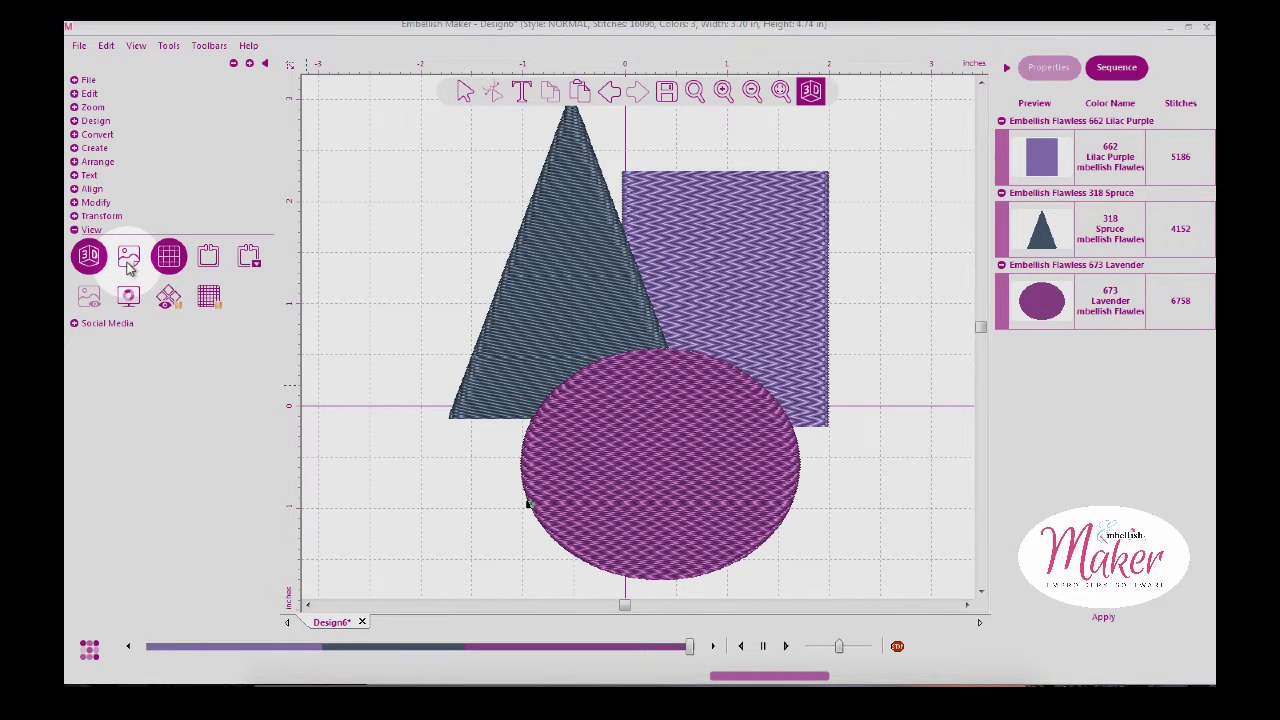
pyautogui.click(129, 262)
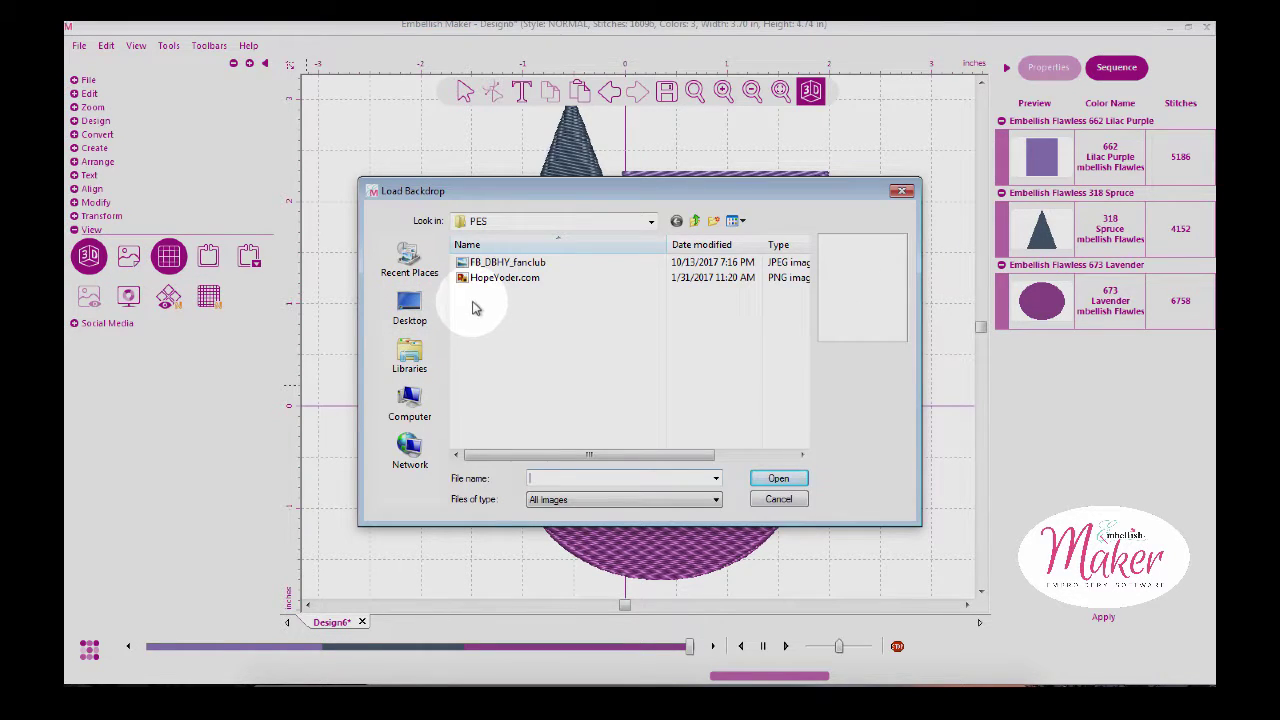
# Load FB_DBHY_fanclub as the backdrop and position it above the shapes
pyautogui.click(500, 263)
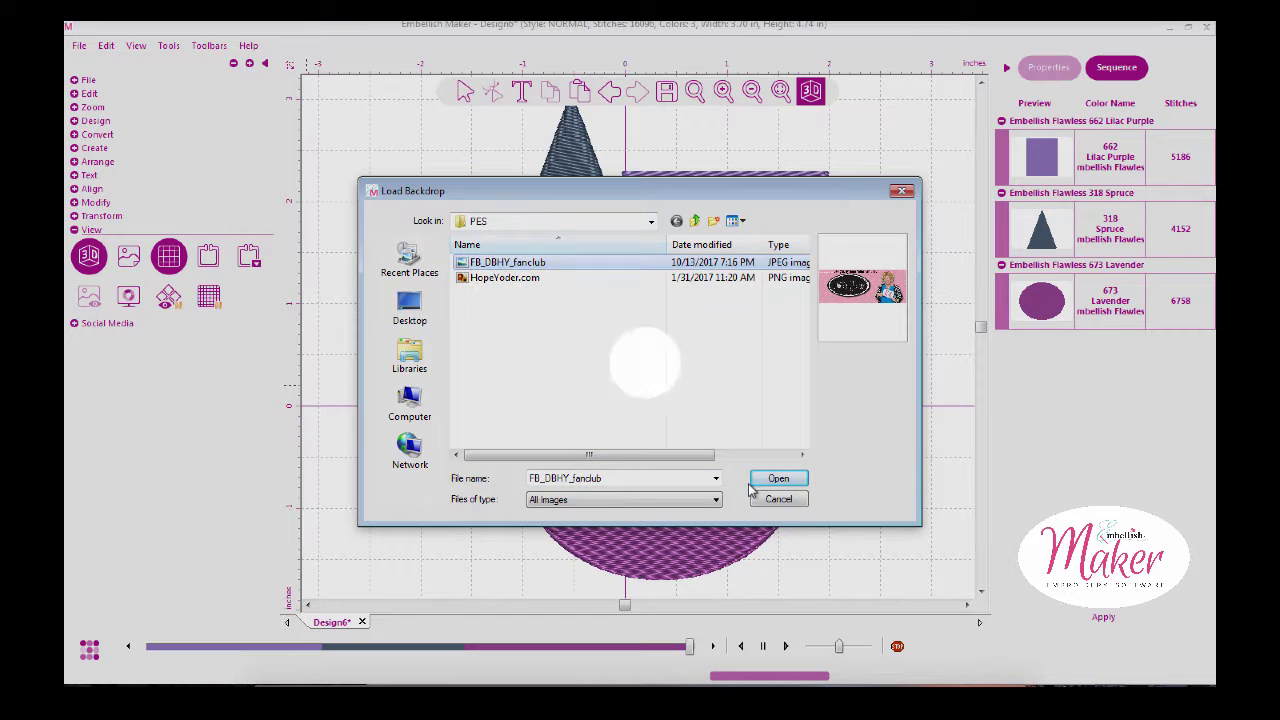
pyautogui.click(778, 479)
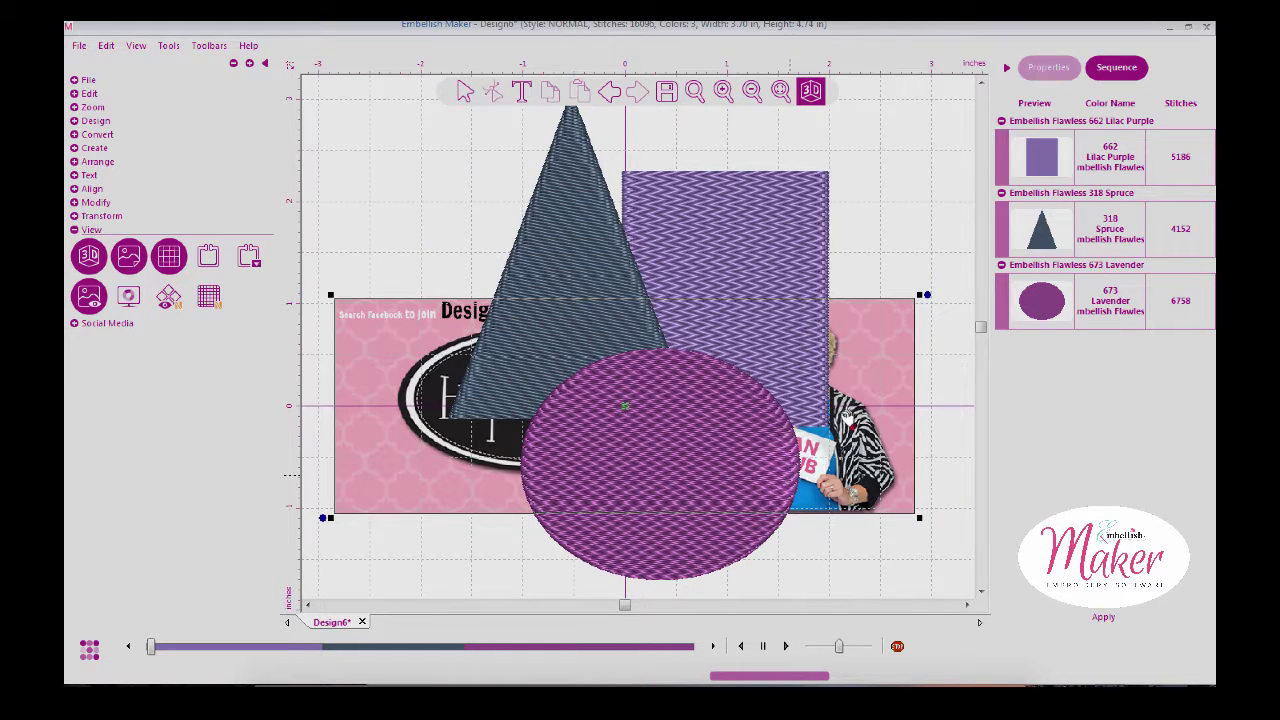
pyautogui.moveTo(894, 363); pyautogui.dragTo(789, 249)
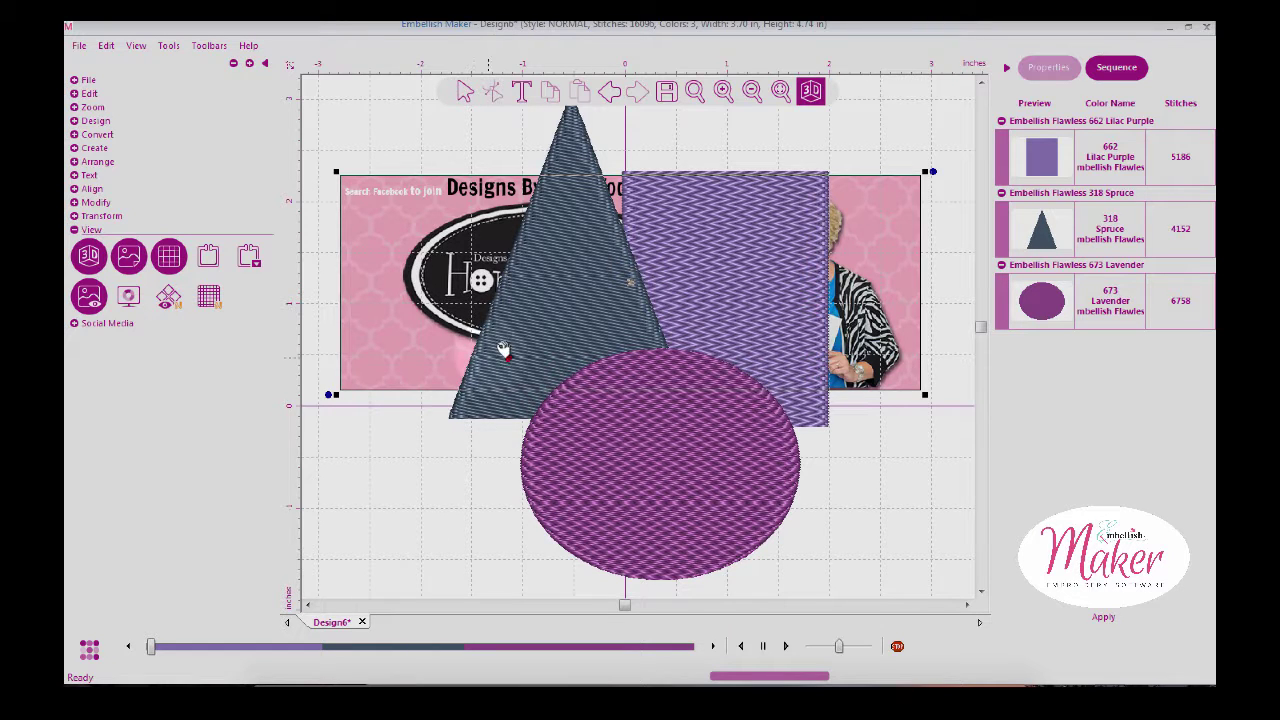
pyautogui.moveTo(472, 275); pyautogui.dragTo(500, 120)
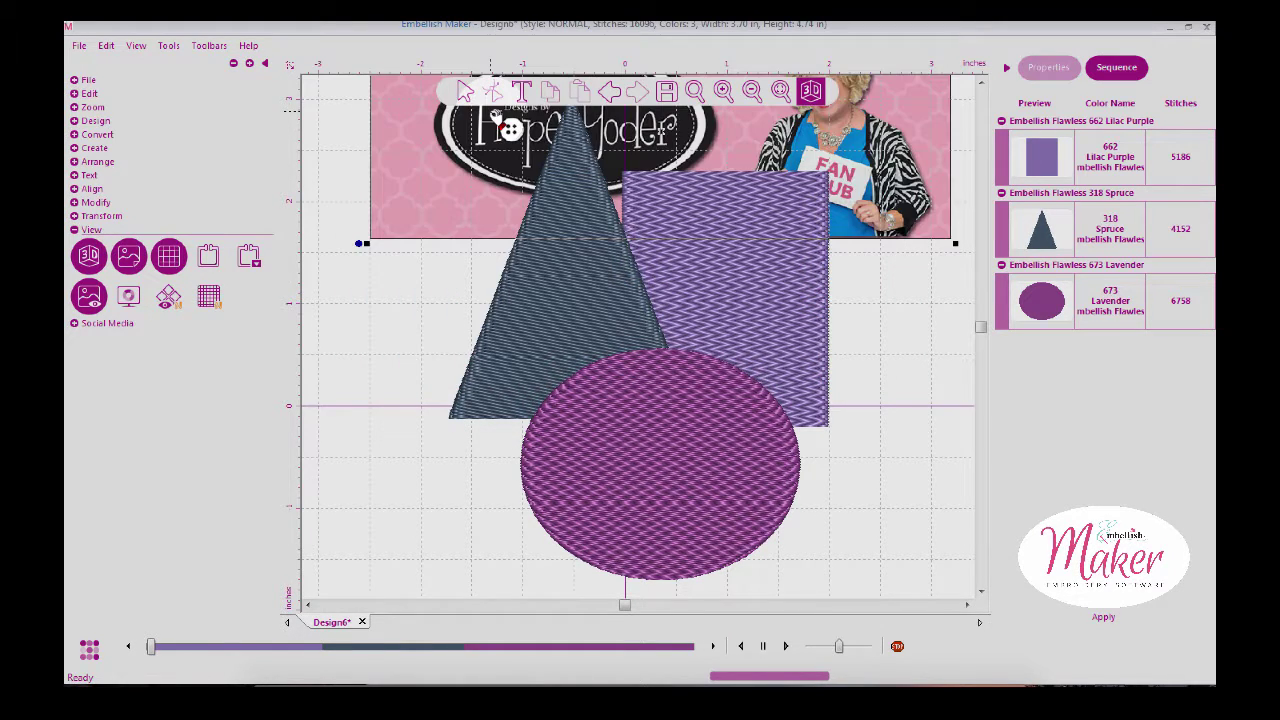
# Hide the backdrop image and toggle the canvas grid off and back on
pyautogui.click(89, 299)
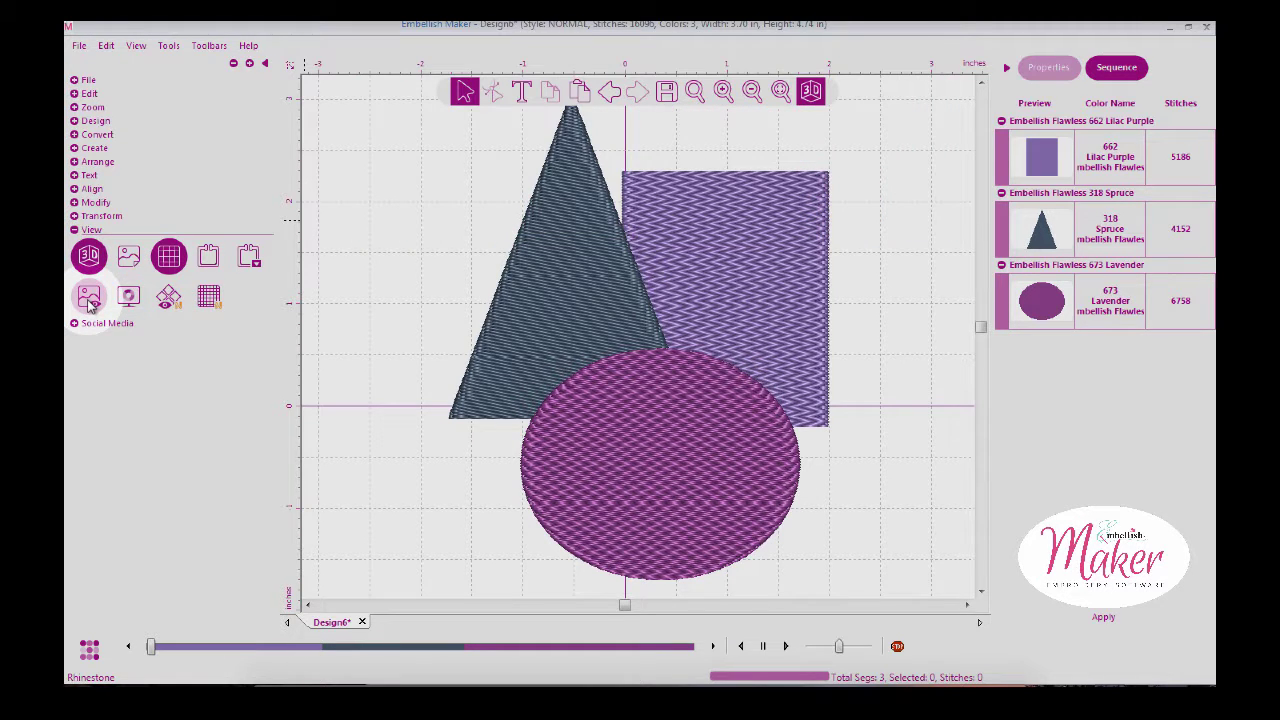
pyautogui.click(168, 258)
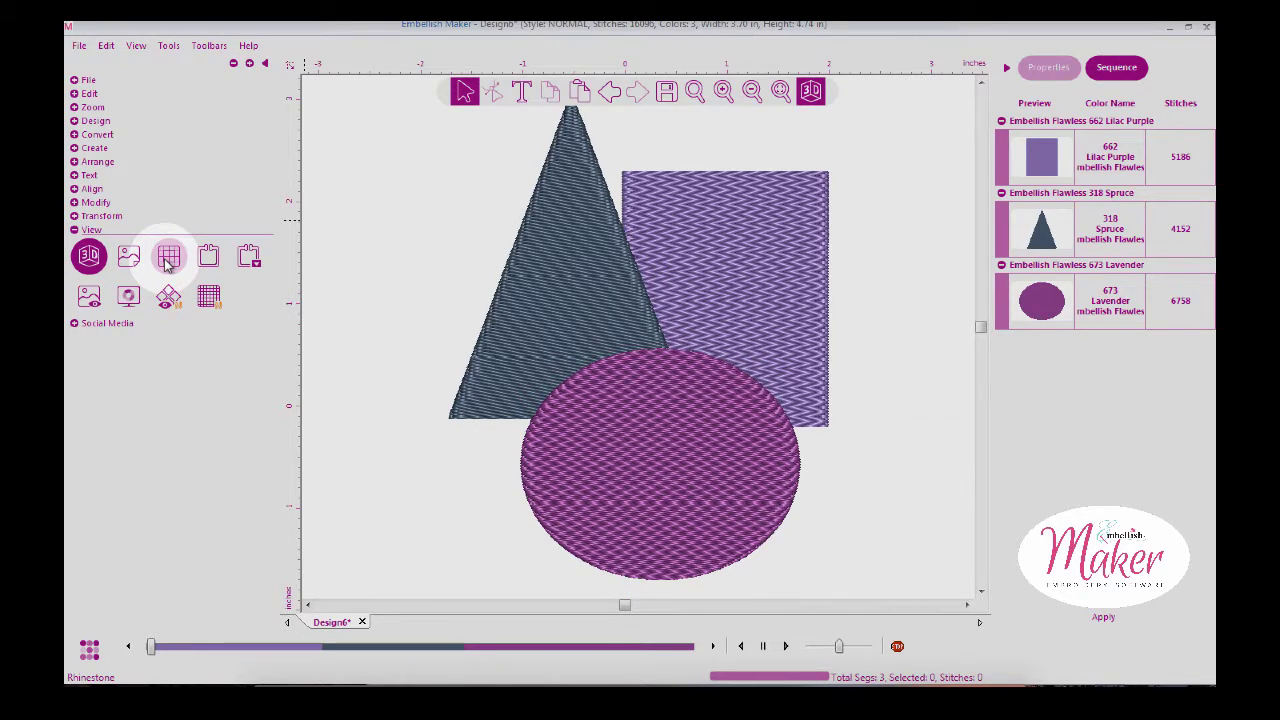
pyautogui.click(168, 258)
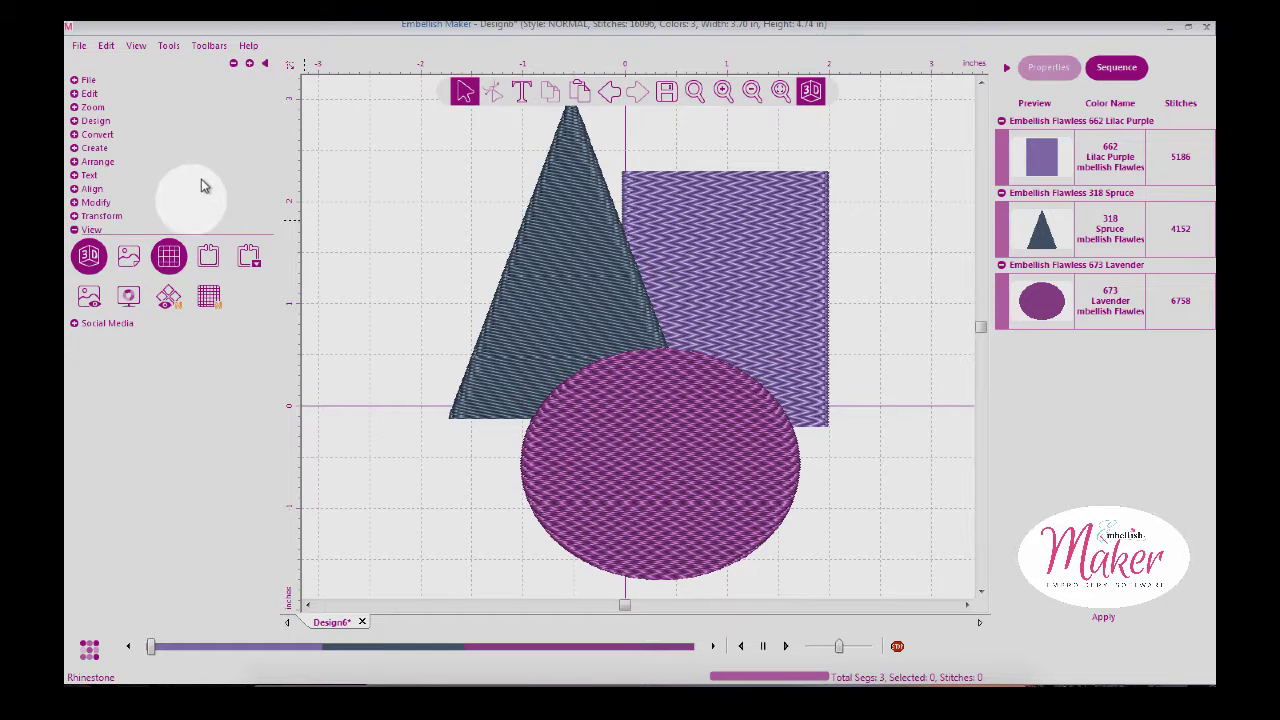
# Open Preferences and untick Snap to grid on the Grid tab
pyautogui.click(170, 47)
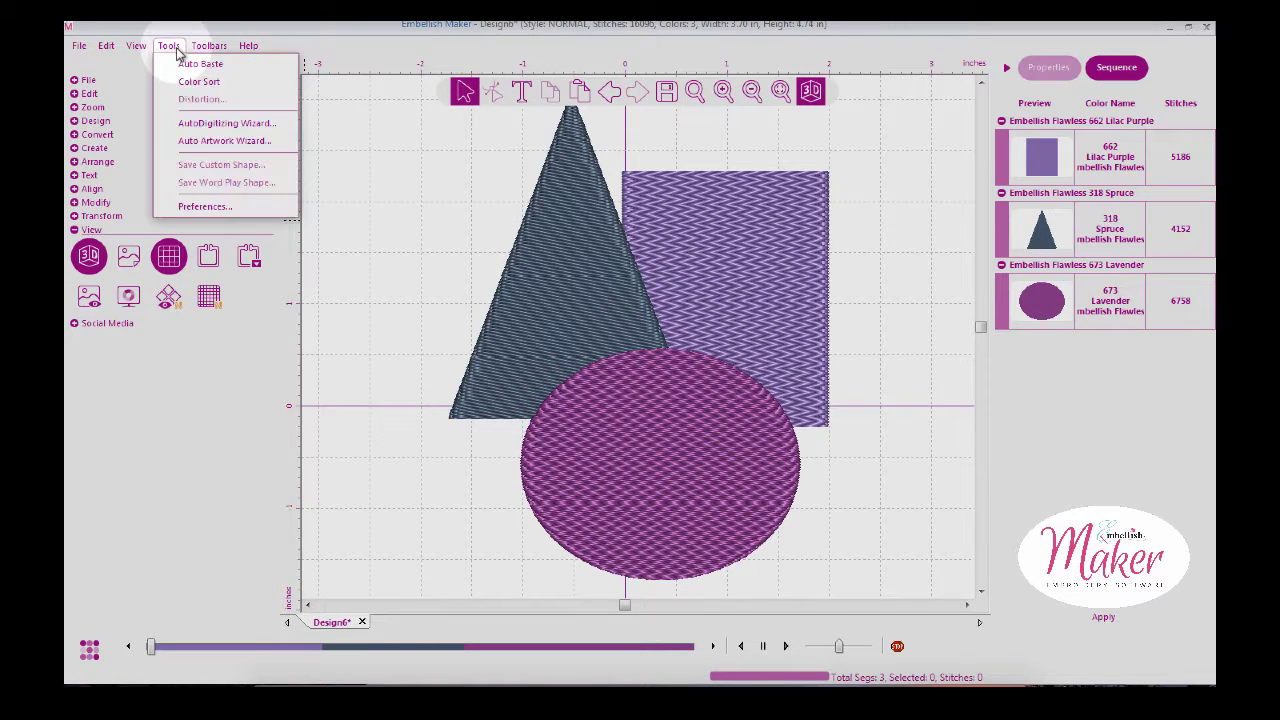
pyautogui.click(200, 206)
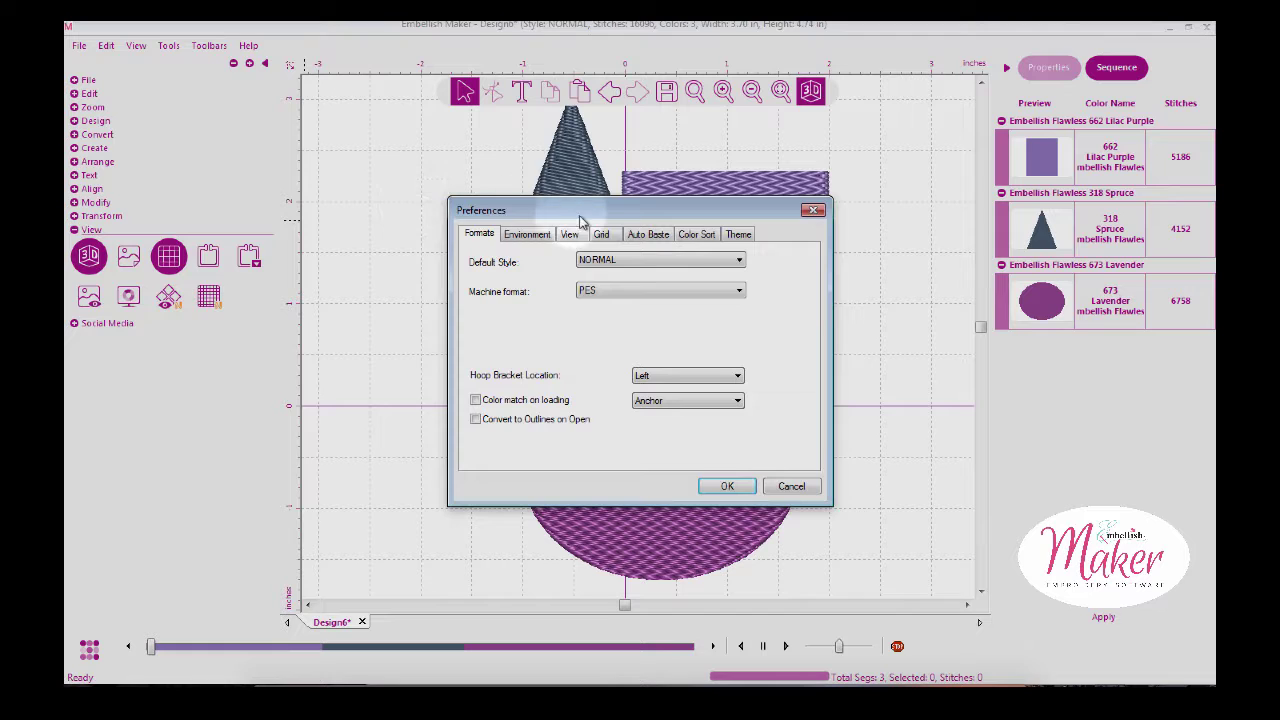
pyautogui.click(601, 236)
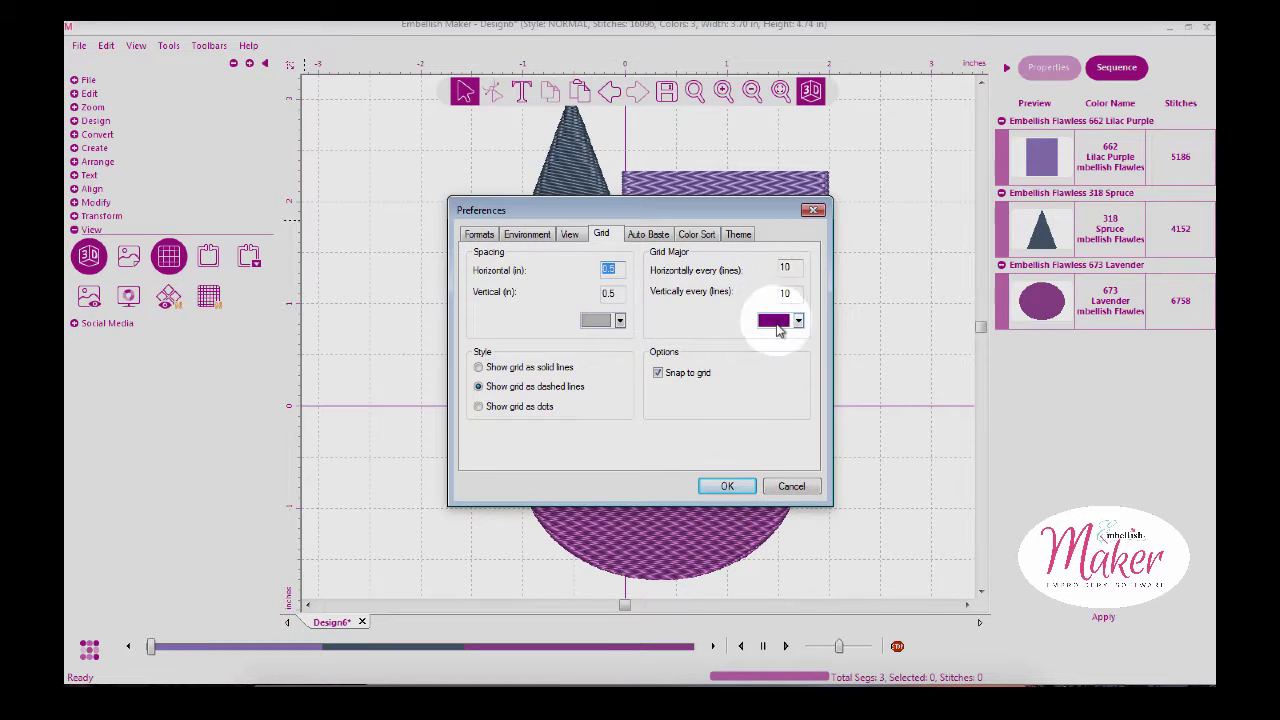
pyautogui.click(658, 373)
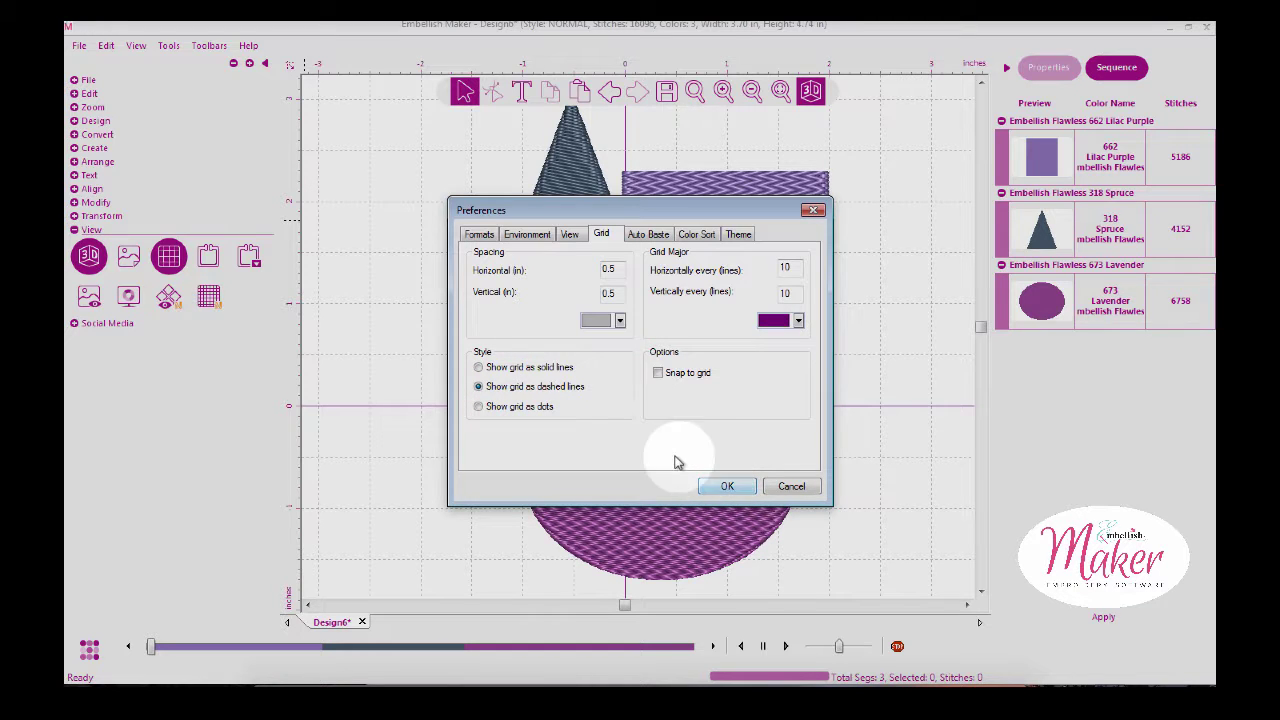
# On Formats keep PES and Left hoop bracket, untick converting to outlines, then view Environment
pyautogui.click(485, 237)
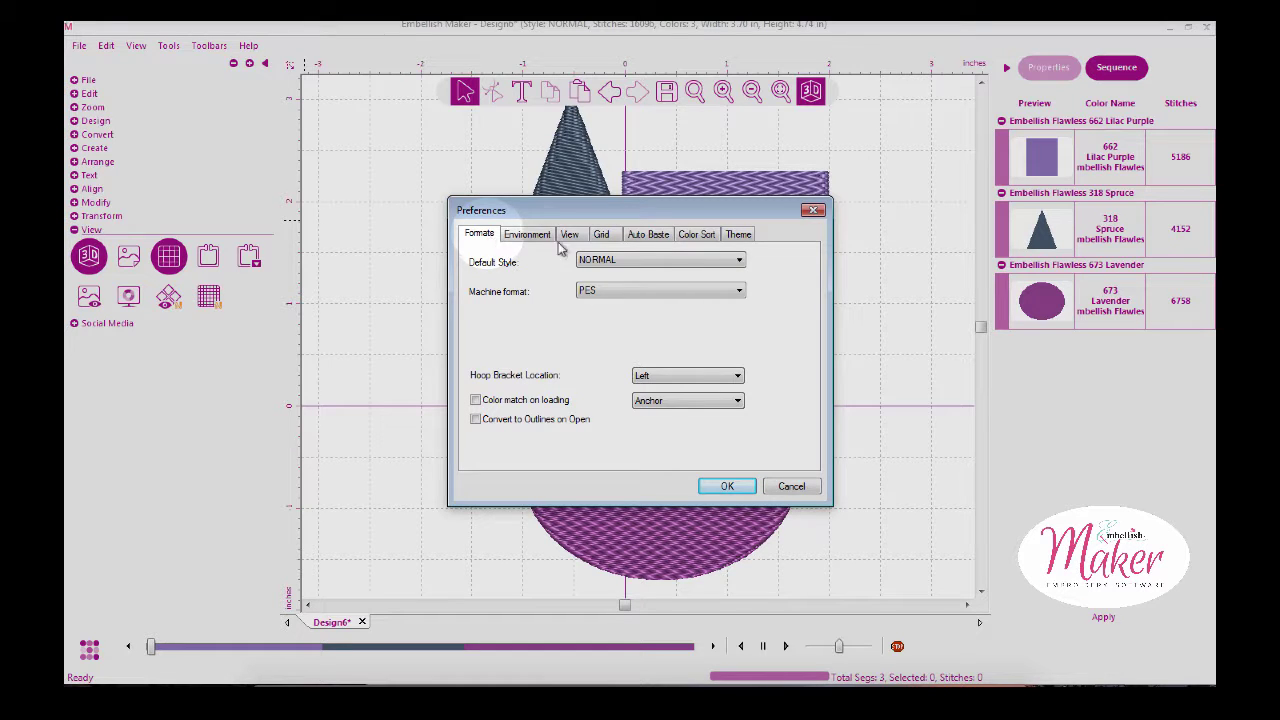
pyautogui.click(627, 292)
pyautogui.click(618, 362)
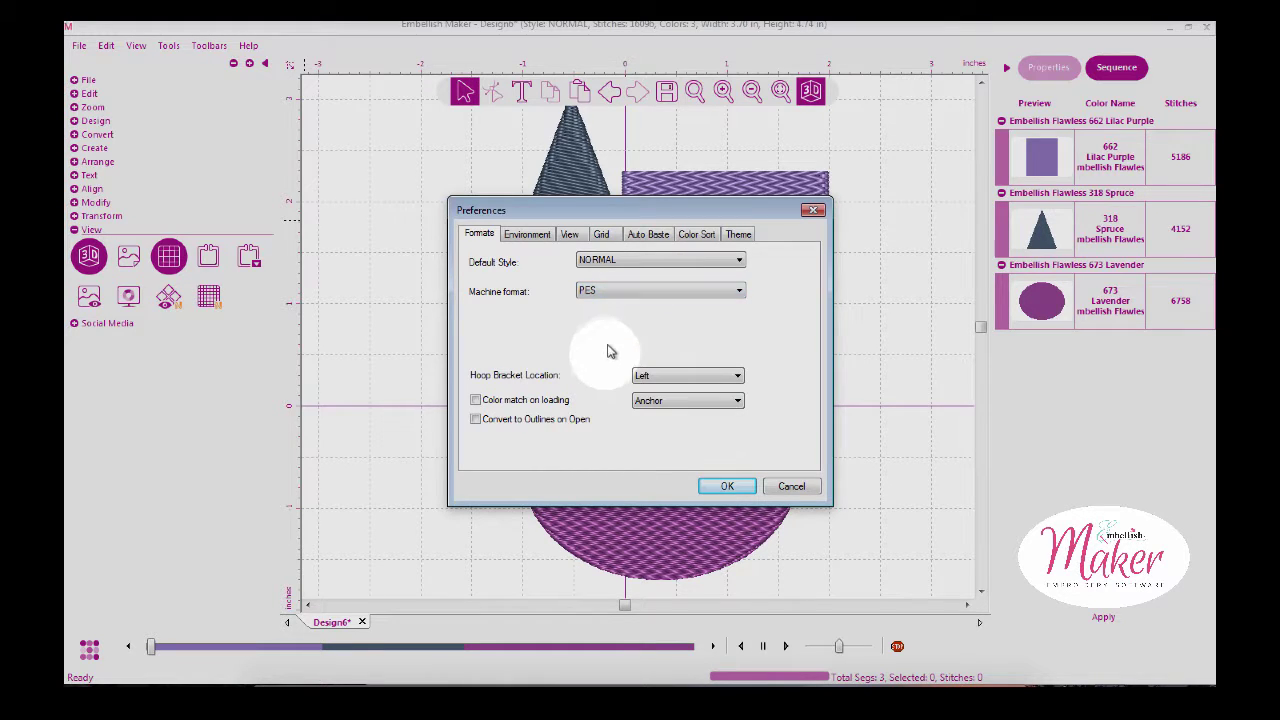
pyautogui.click(650, 380)
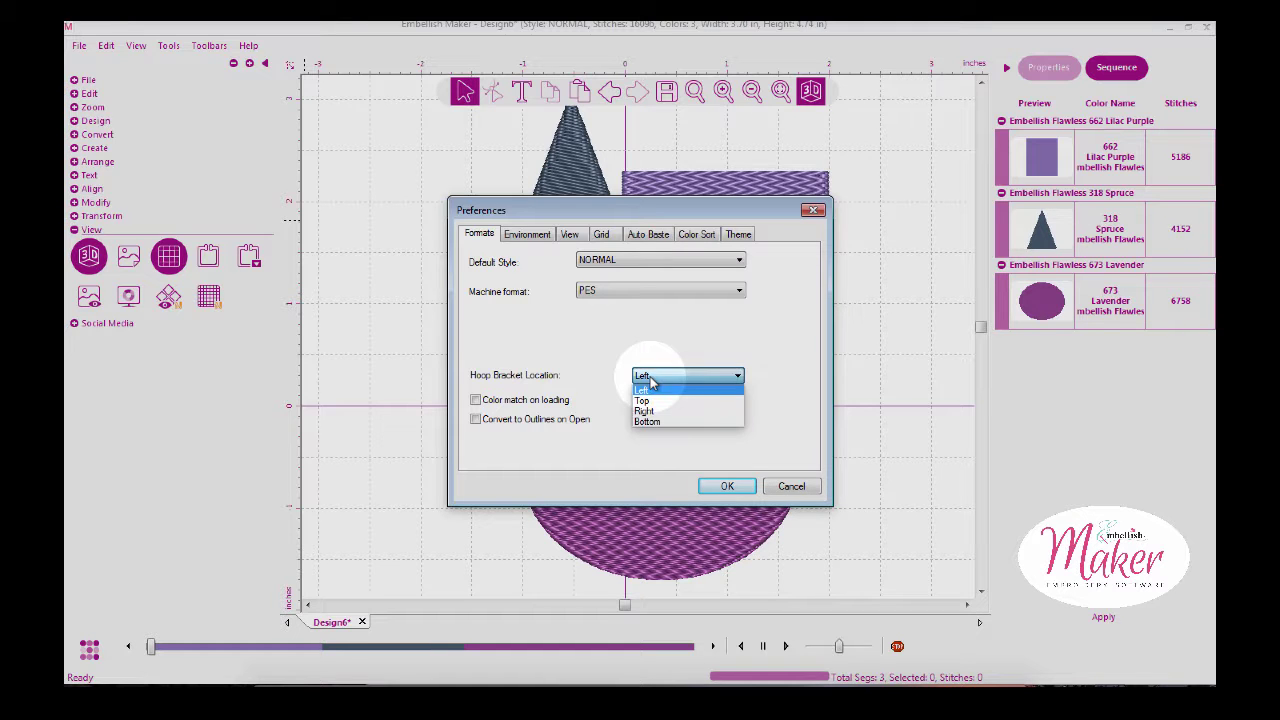
pyautogui.click(617, 374)
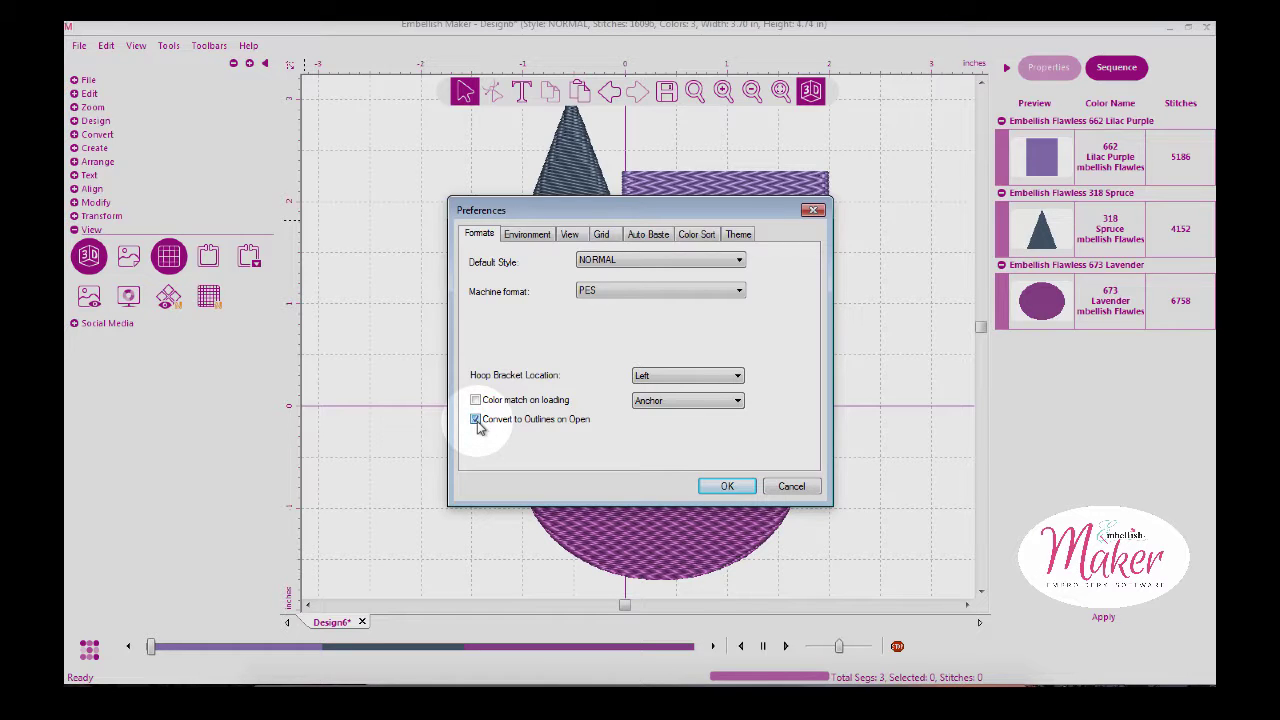
pyautogui.click(476, 420)
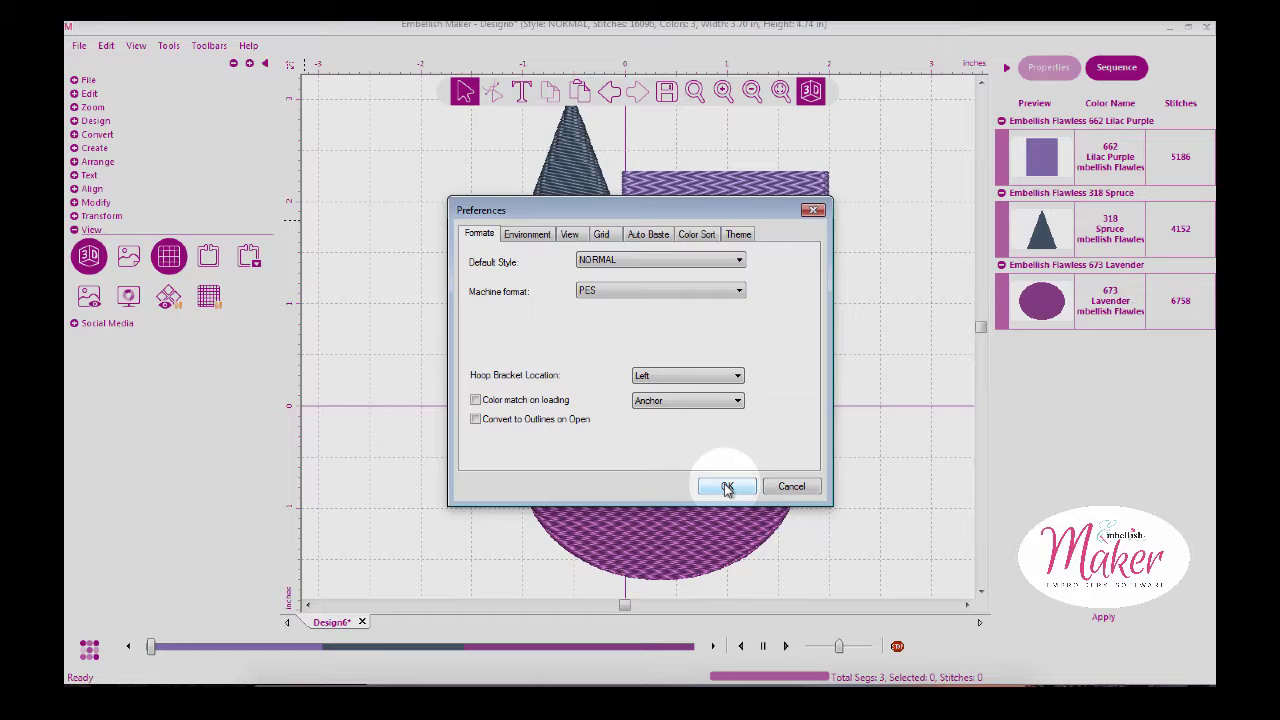
pyautogui.click(547, 236)
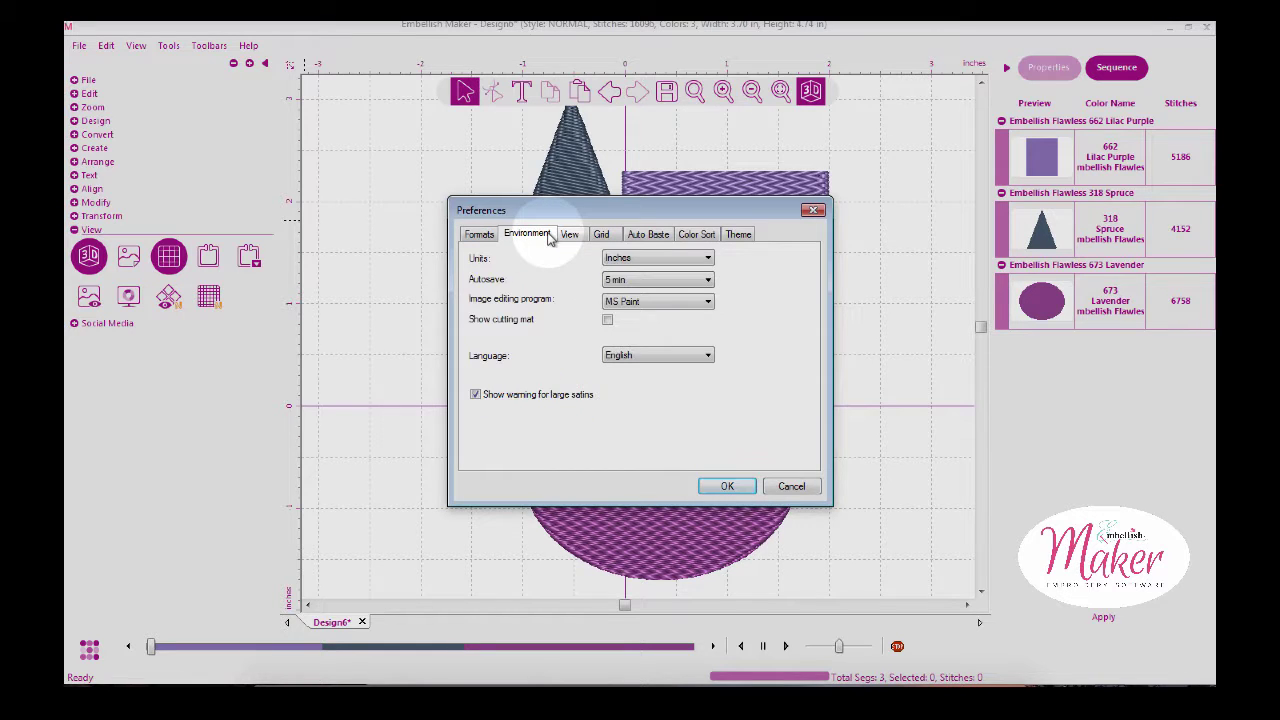
# Keep Inches and MS Paint, set autosave to every 1 min, and show the 12 × 12 in cutting mat
pyautogui.click(655, 263)
pyautogui.click(666, 277)
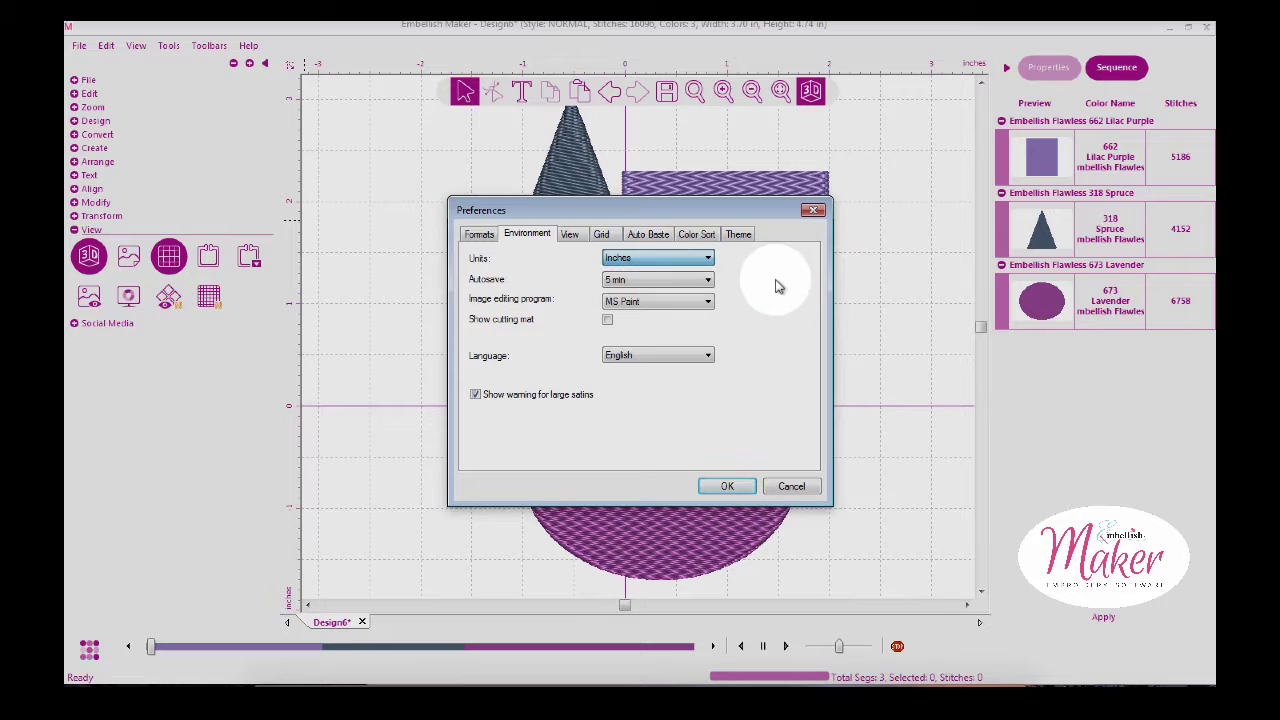
pyautogui.click(711, 281)
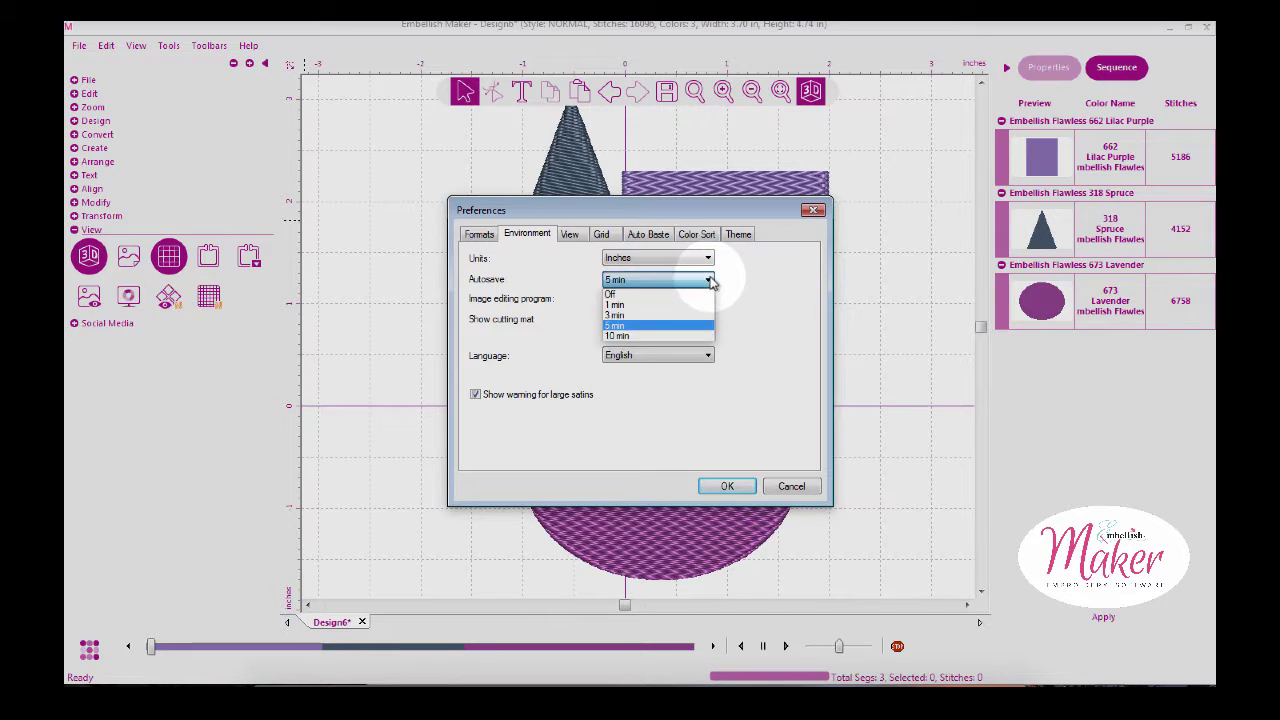
pyautogui.click(633, 305)
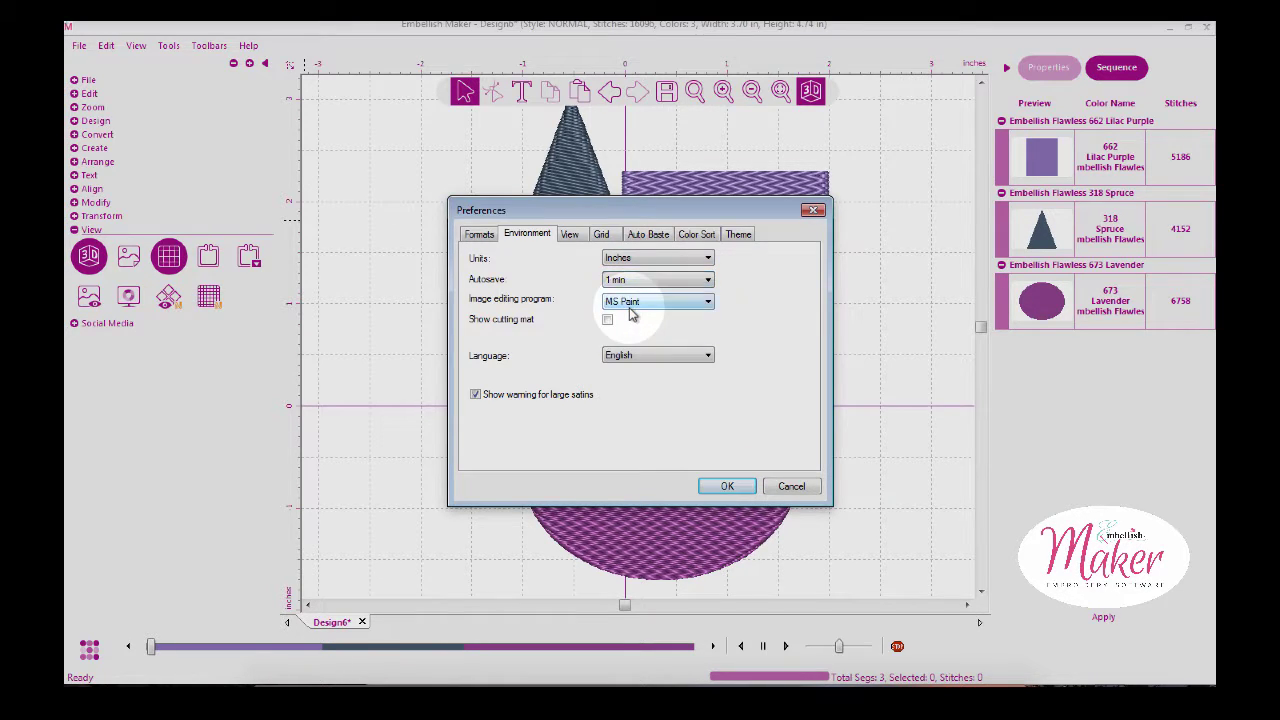
pyautogui.click(633, 304)
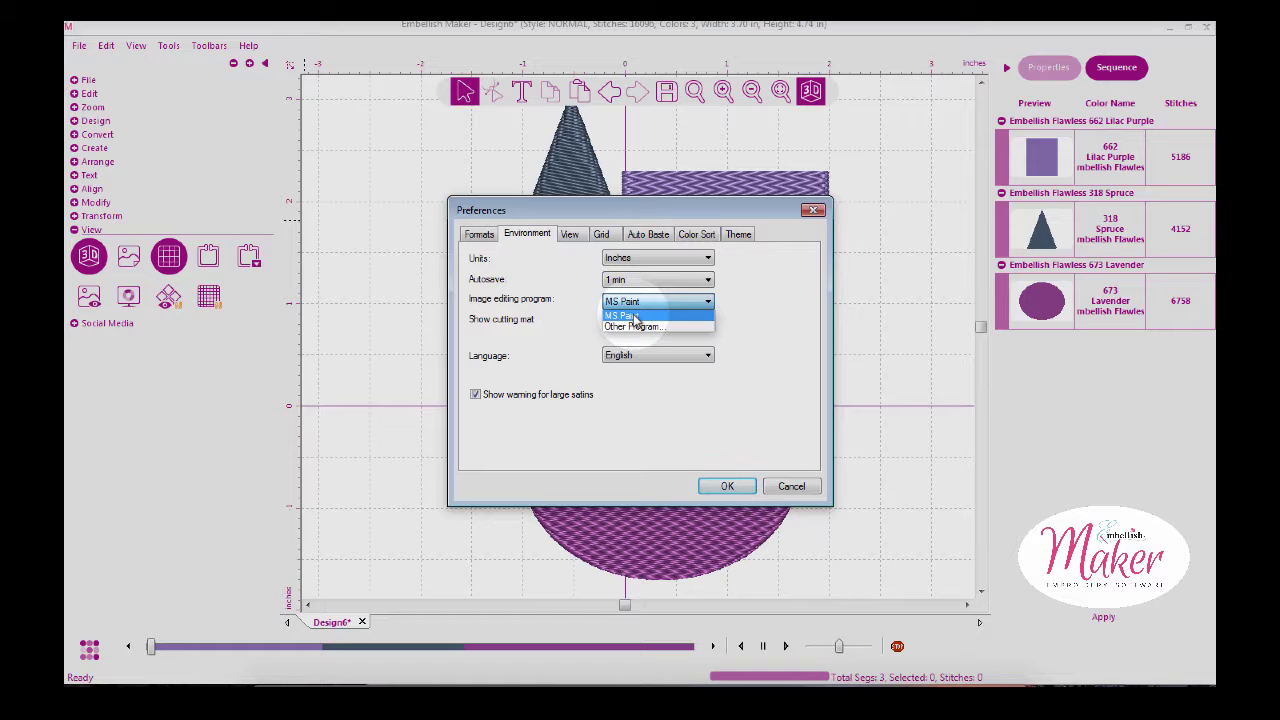
pyautogui.click(634, 316)
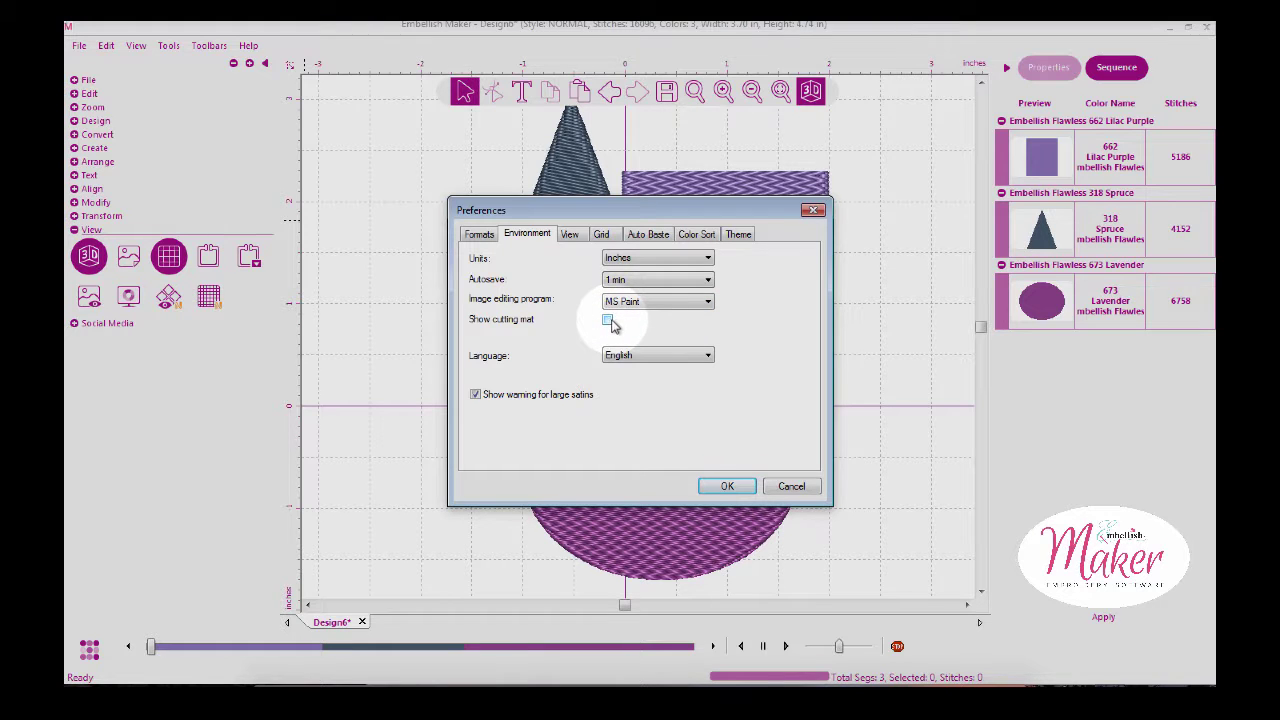
pyautogui.click(727, 486)
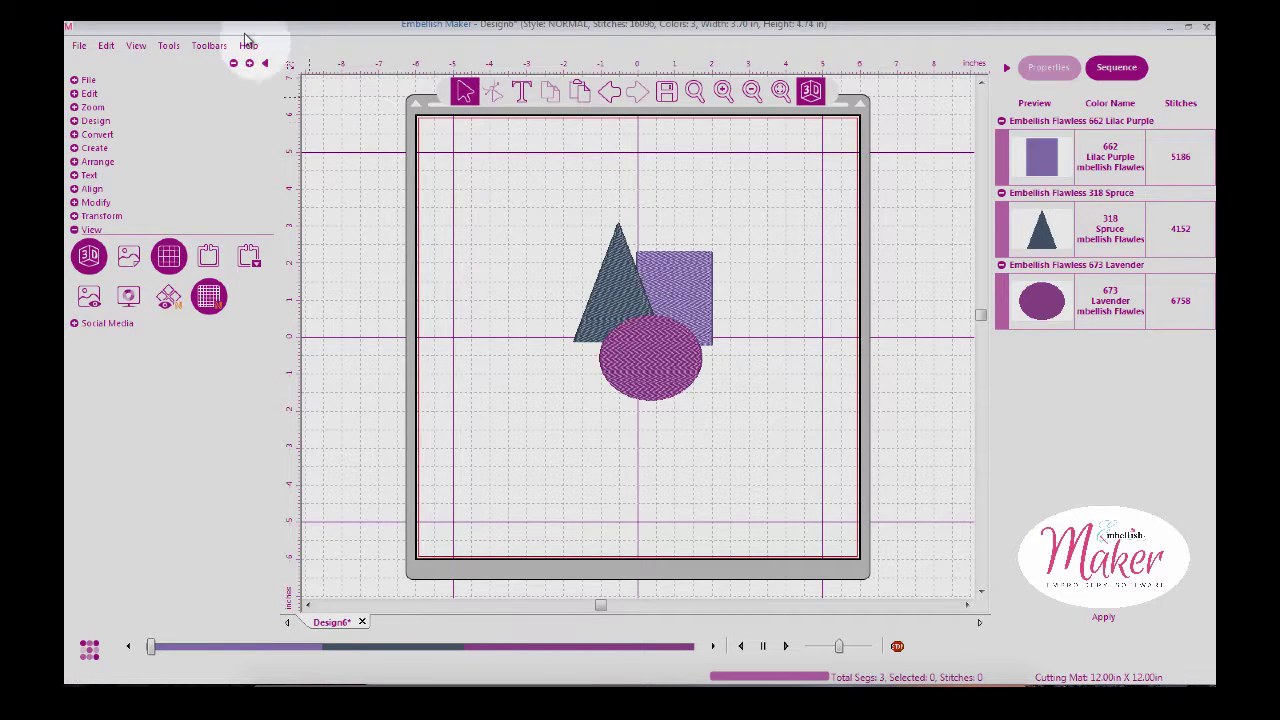
# Uncheck Show warning for large satins in the Environment preferences
pyautogui.click(167, 47)
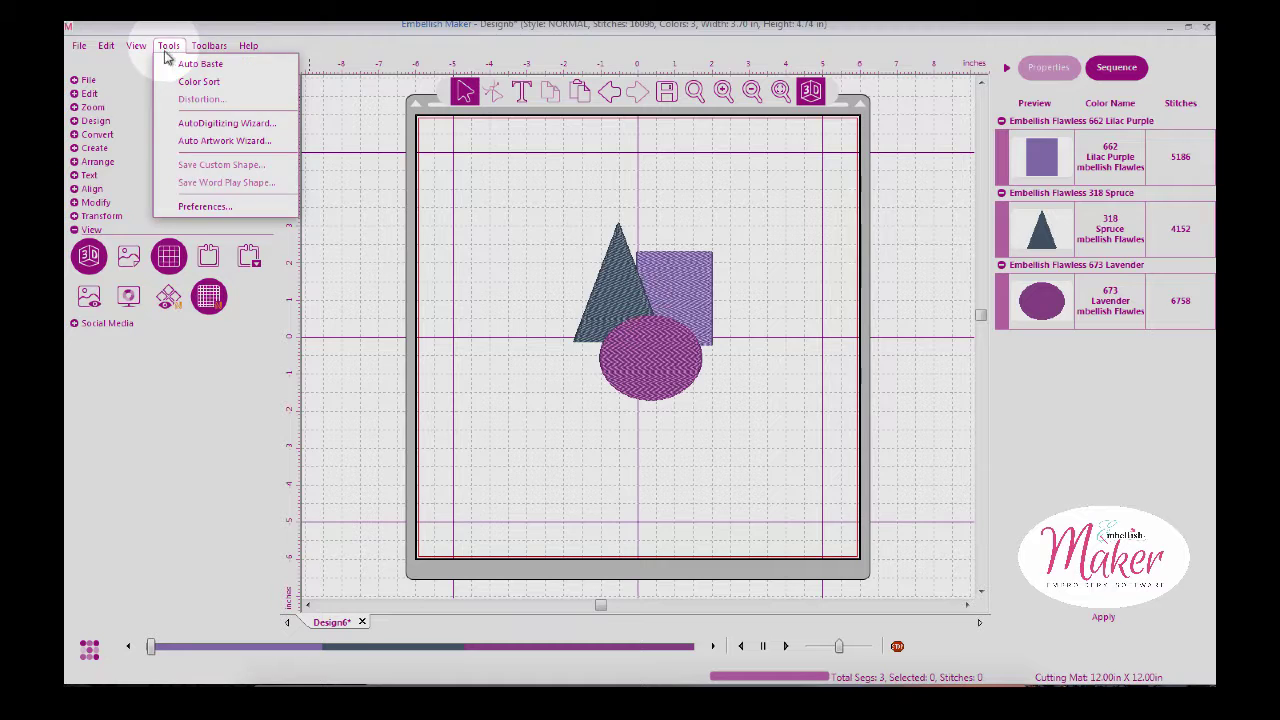
pyautogui.click(205, 206)
pyautogui.click(570, 236)
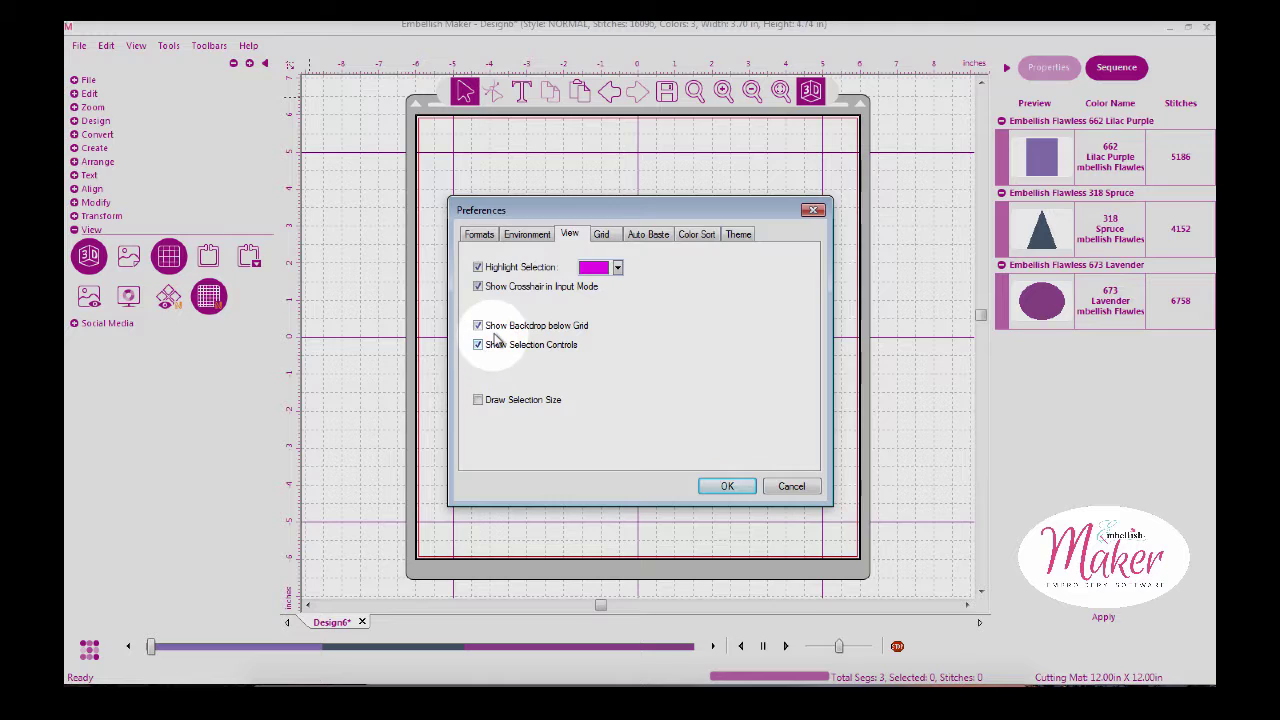
pyautogui.click(527, 234)
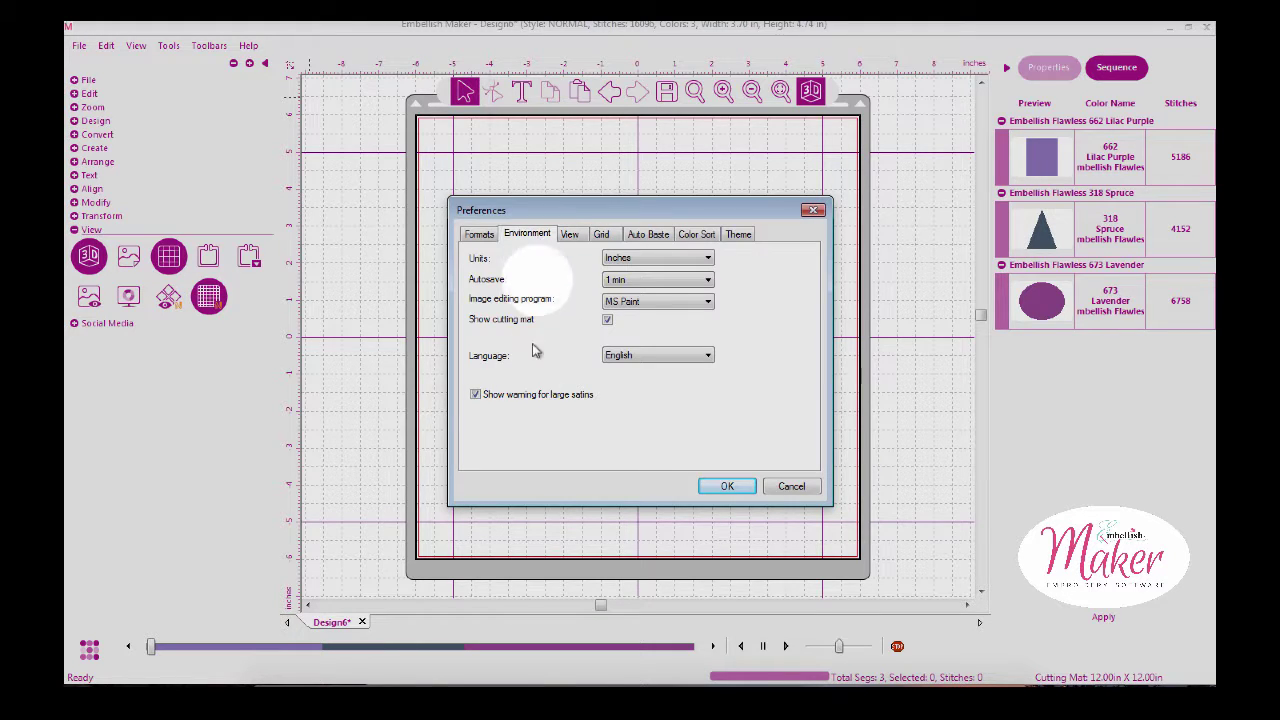
pyautogui.click(476, 396)
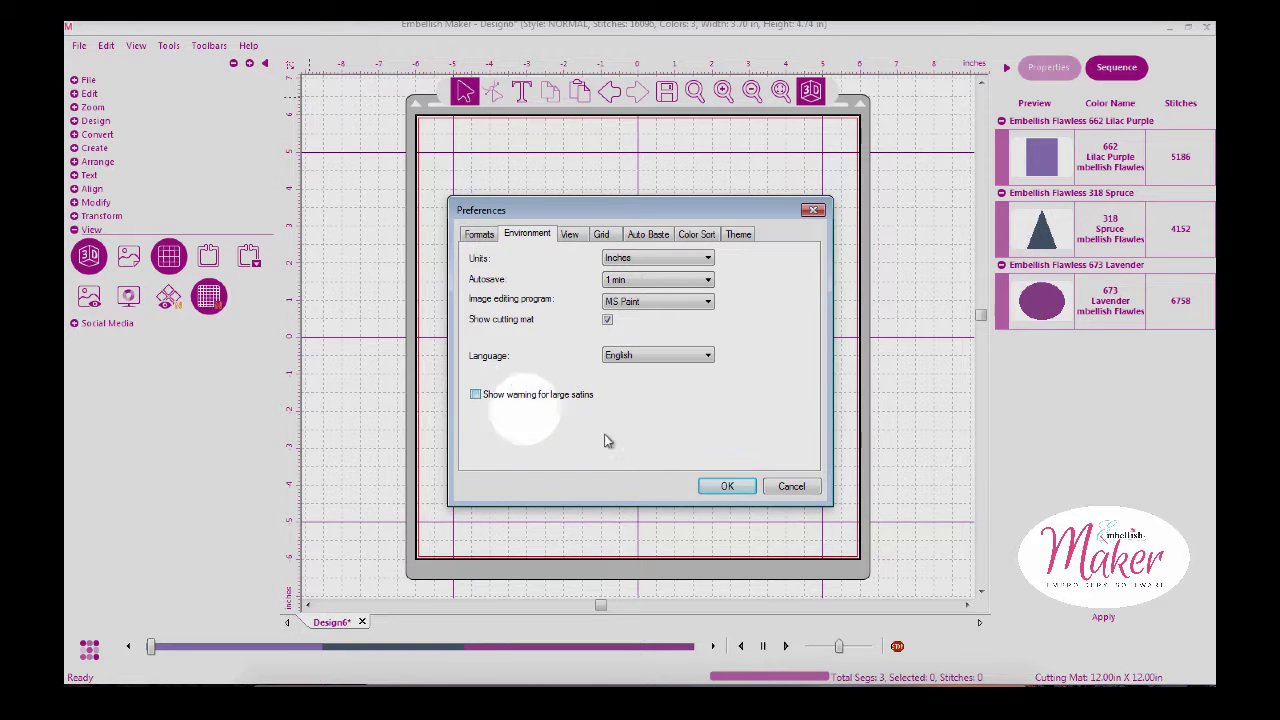
pyautogui.click(724, 486)
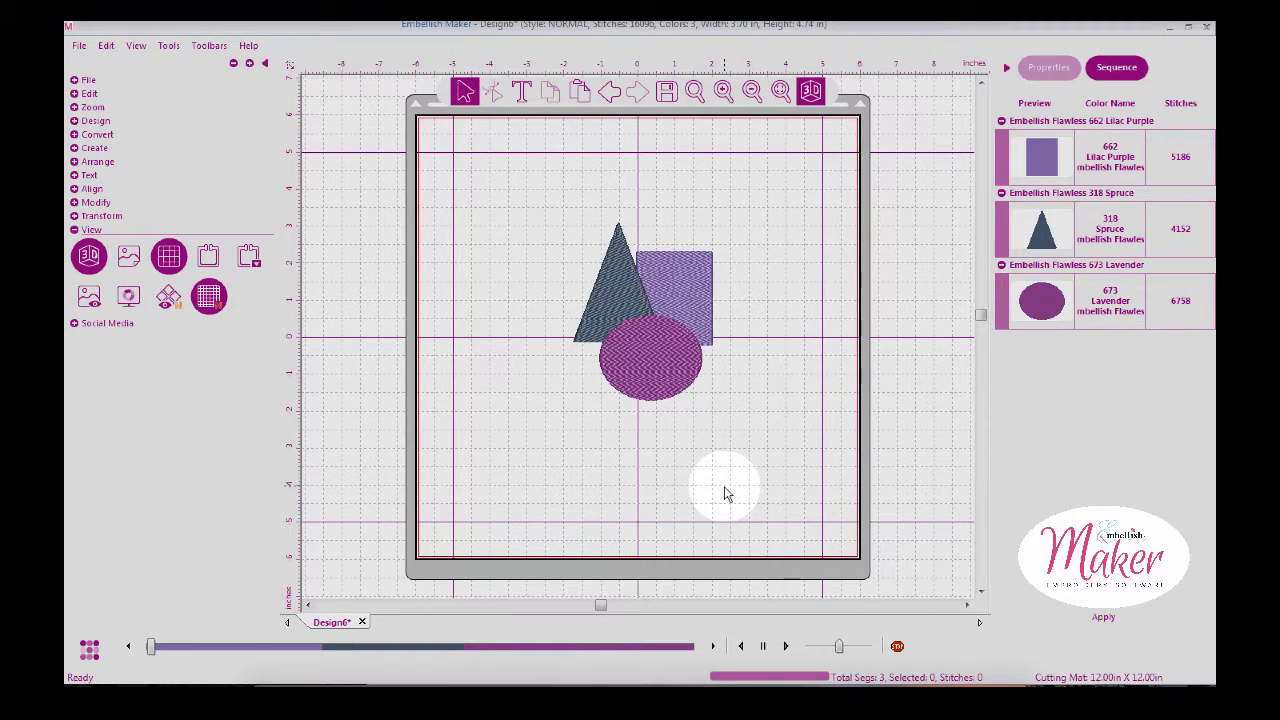
# Browse the Environment, Display, Grid, Auto Baste and Colour Sort preference tabs, nudging the baste margin
pyautogui.click(168, 45)
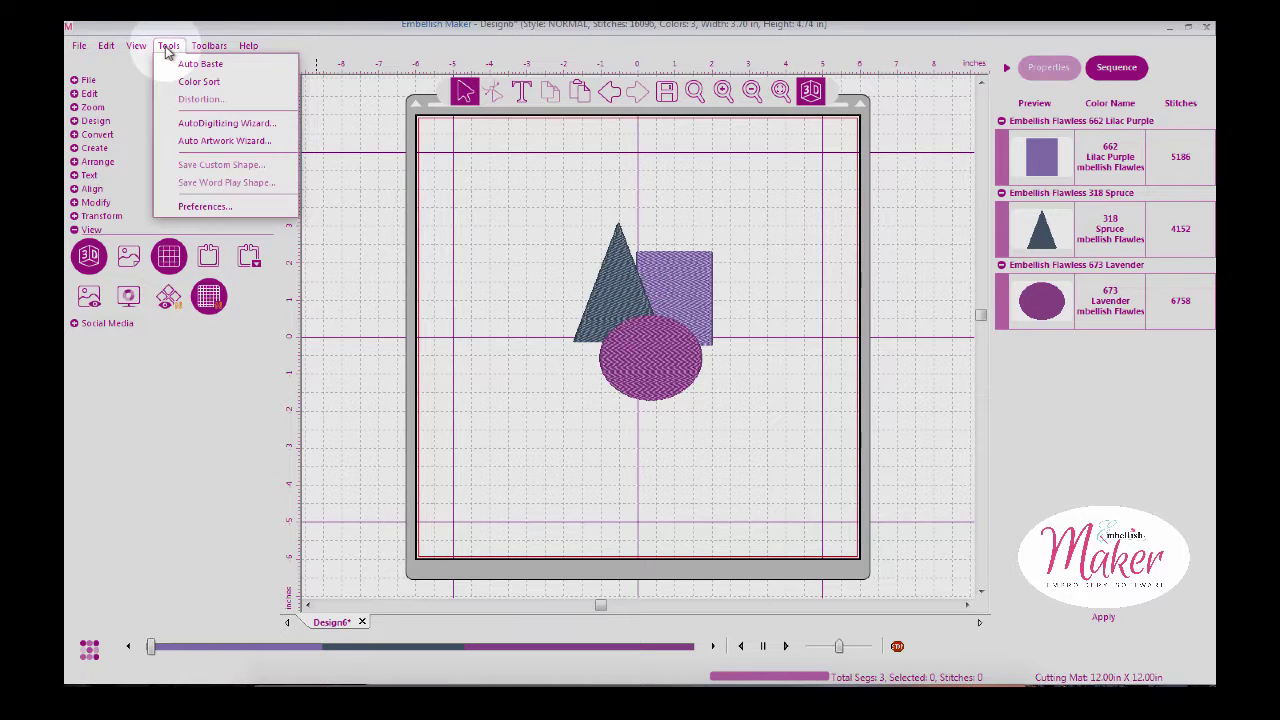
pyautogui.click(205, 205)
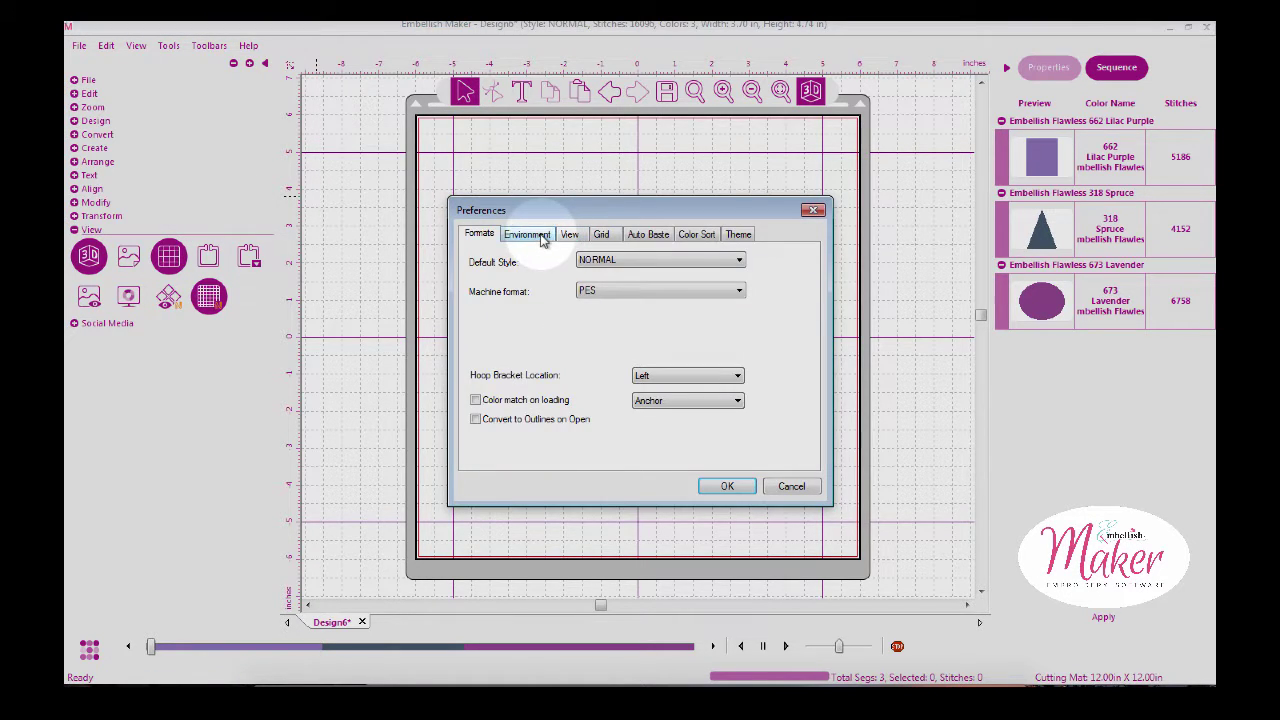
pyautogui.click(543, 240)
pyautogui.click(566, 240)
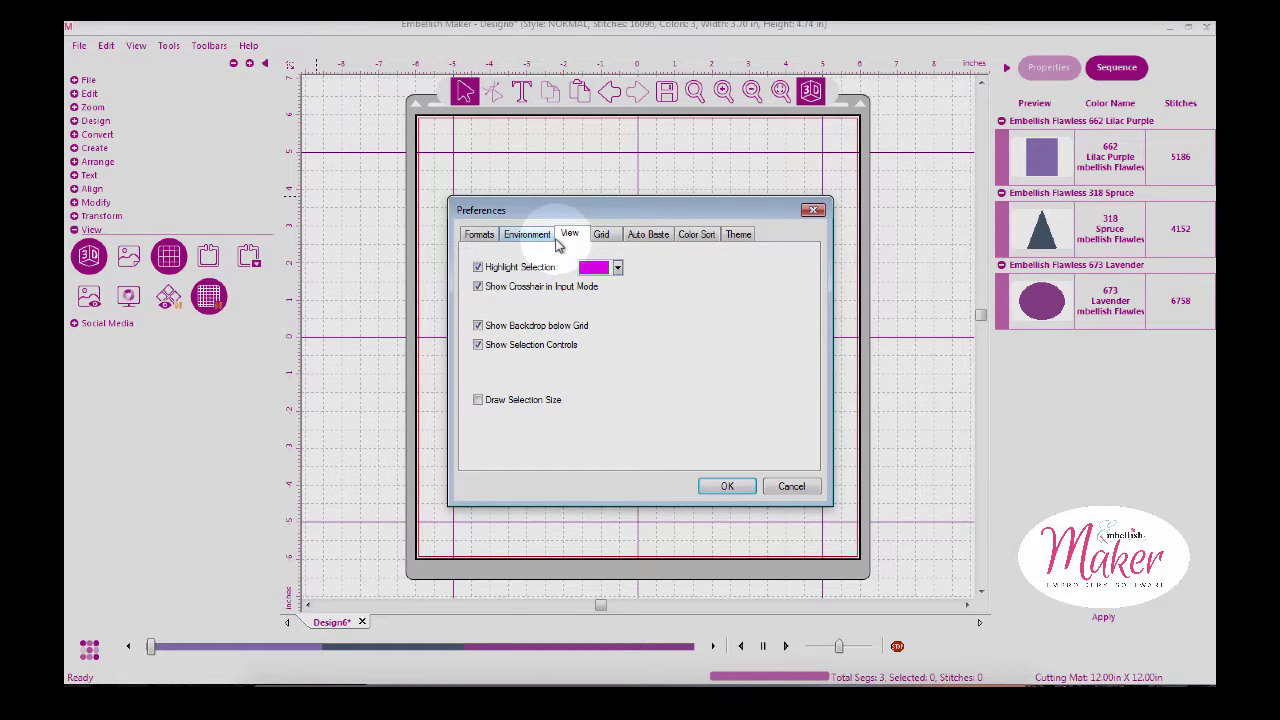
pyautogui.click(601, 237)
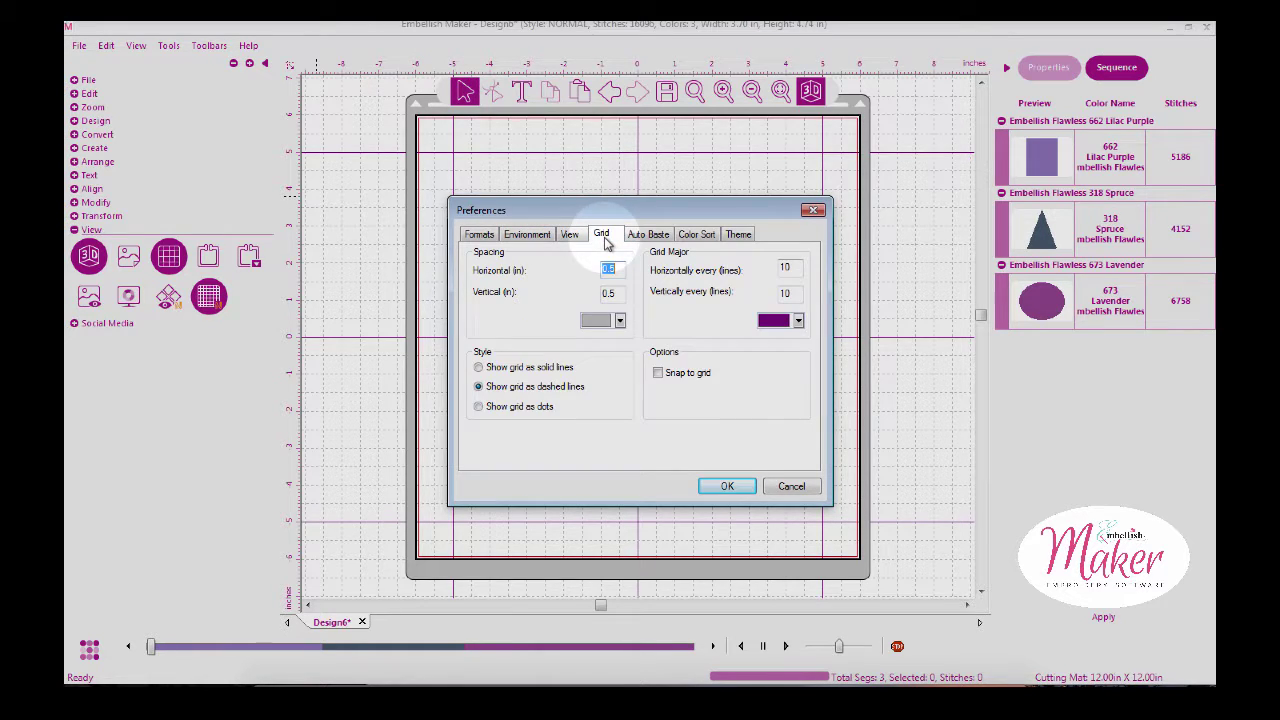
pyautogui.click(645, 237)
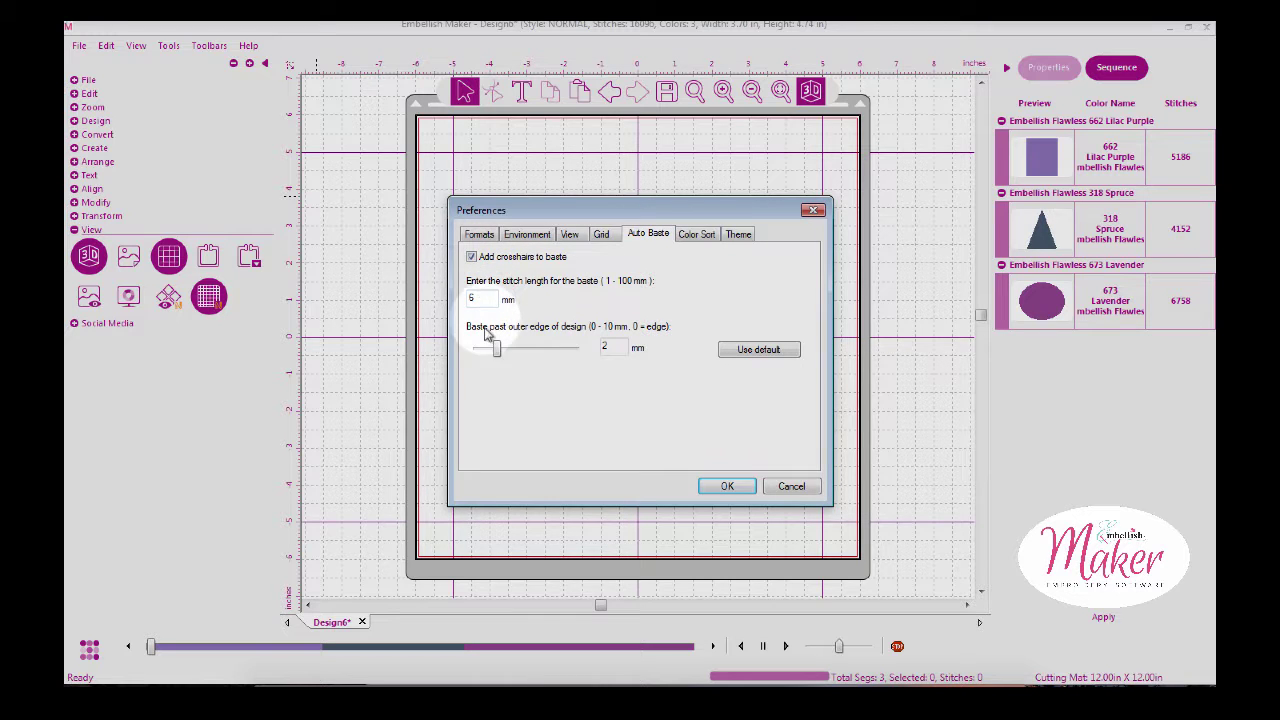
pyautogui.moveTo(497, 349)
pyautogui.mouseDown()
pyautogui.moveTo(520, 352)
pyautogui.moveTo(496, 350)
pyautogui.mouseUp()
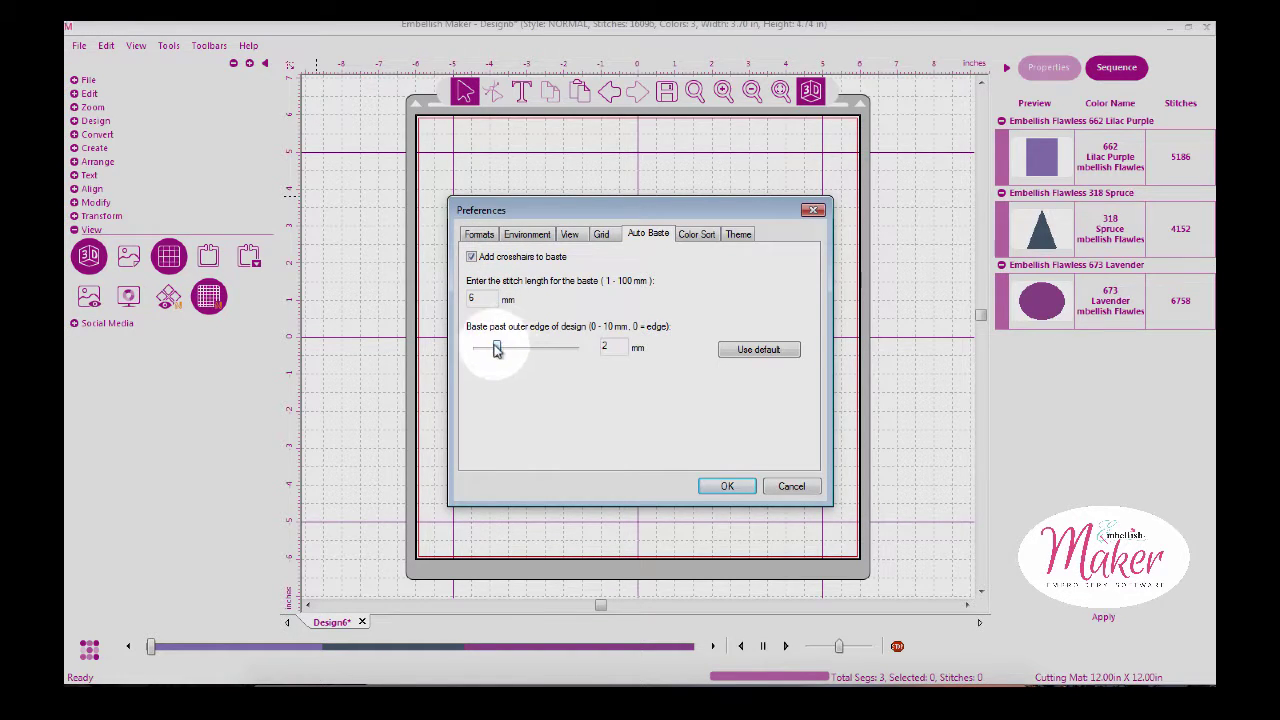
pyautogui.click(690, 236)
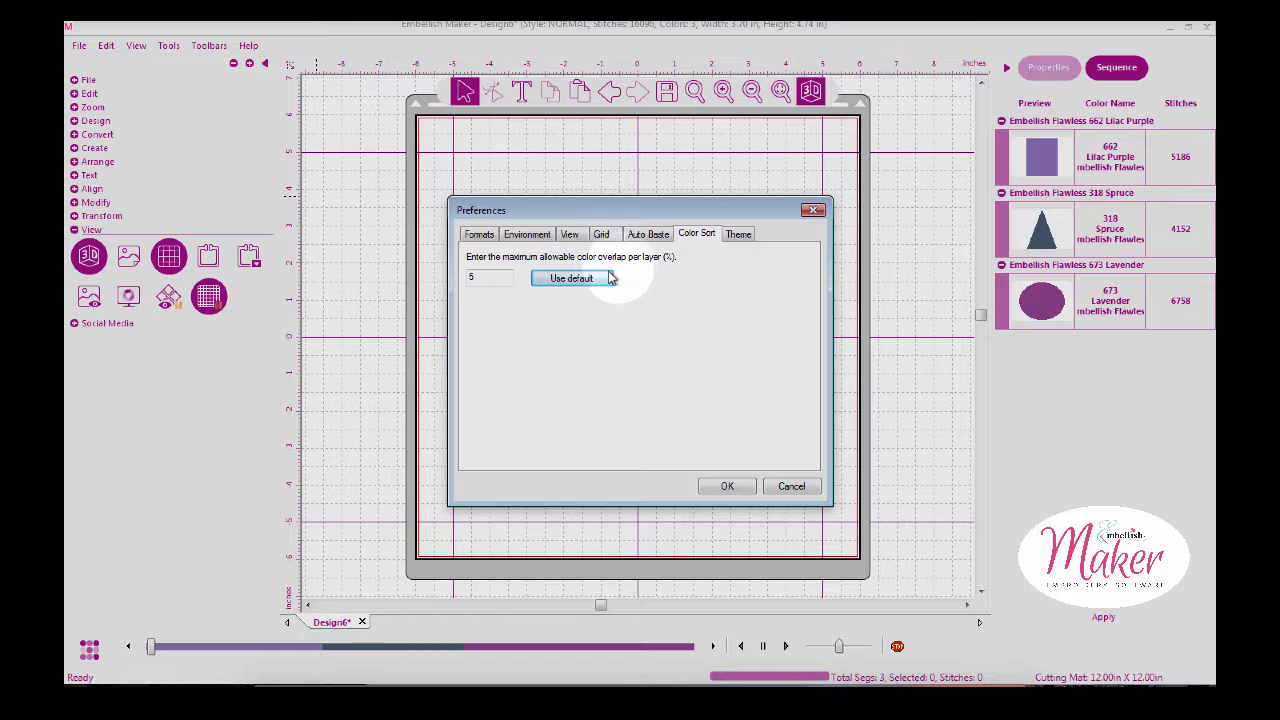
# Switch the interface to the Dark theme and hide the cutting mat
pyautogui.click(740, 236)
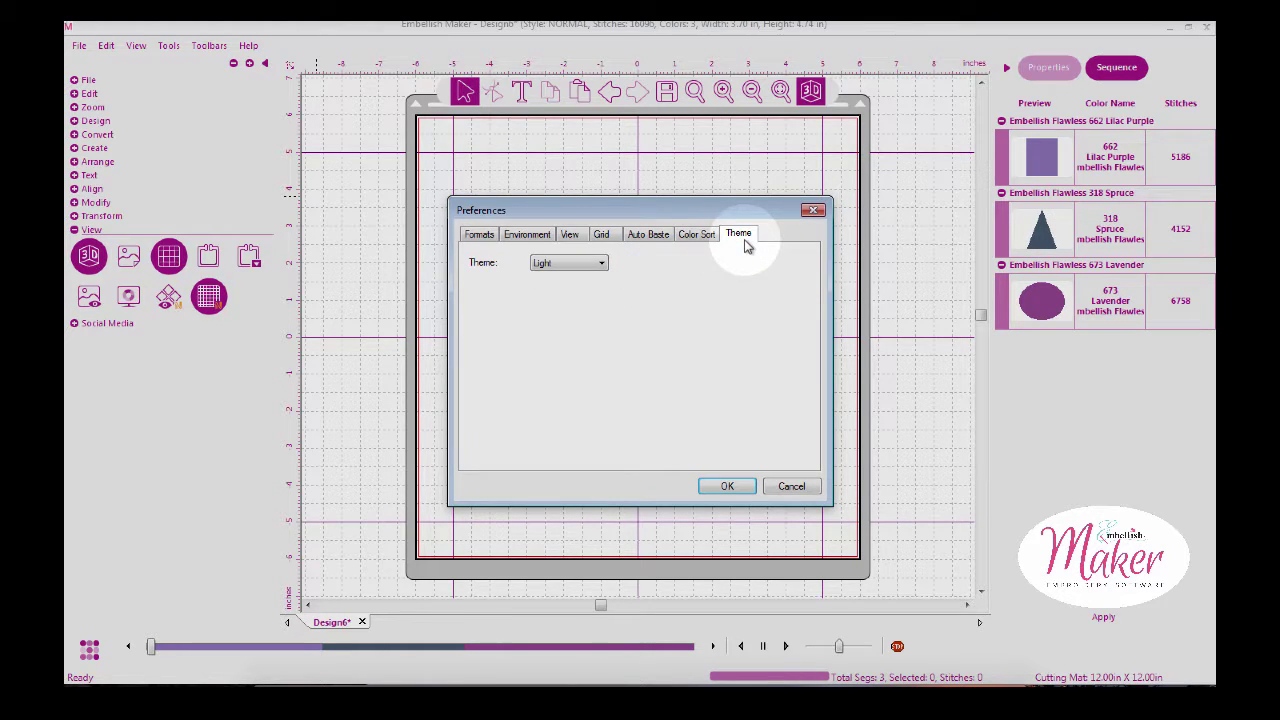
pyautogui.click(592, 263)
pyautogui.click(575, 289)
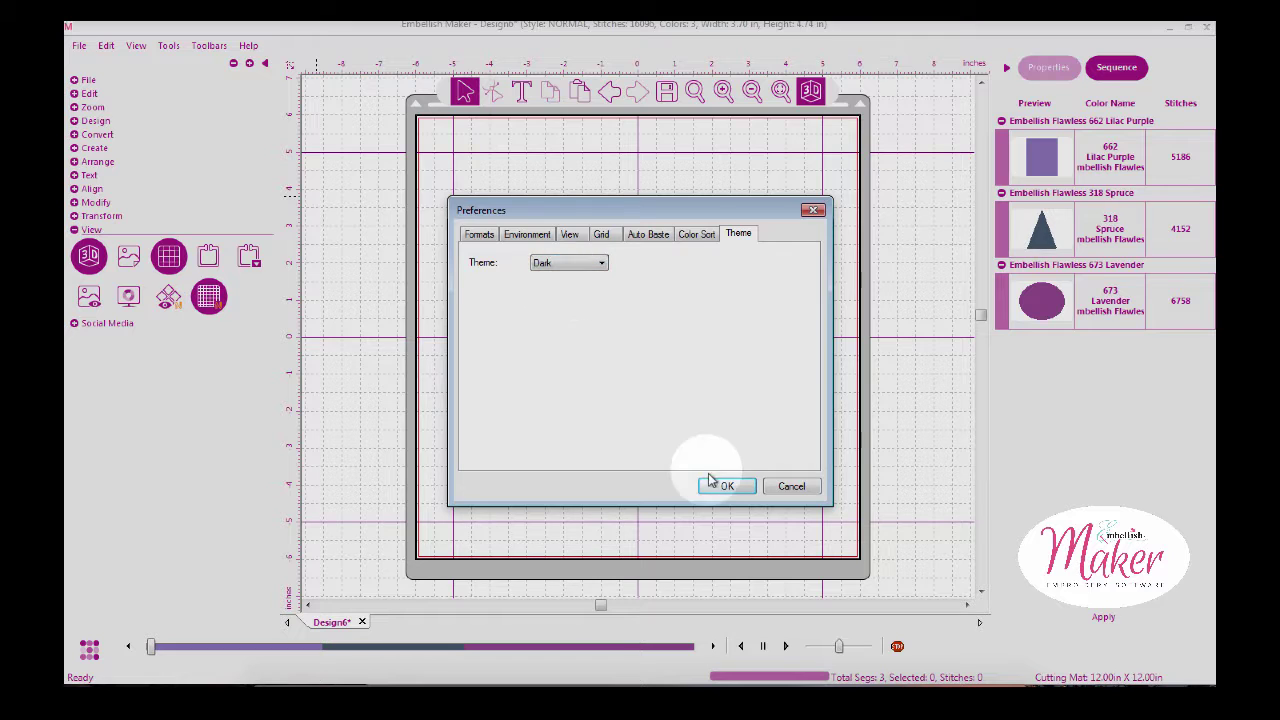
pyautogui.click(724, 487)
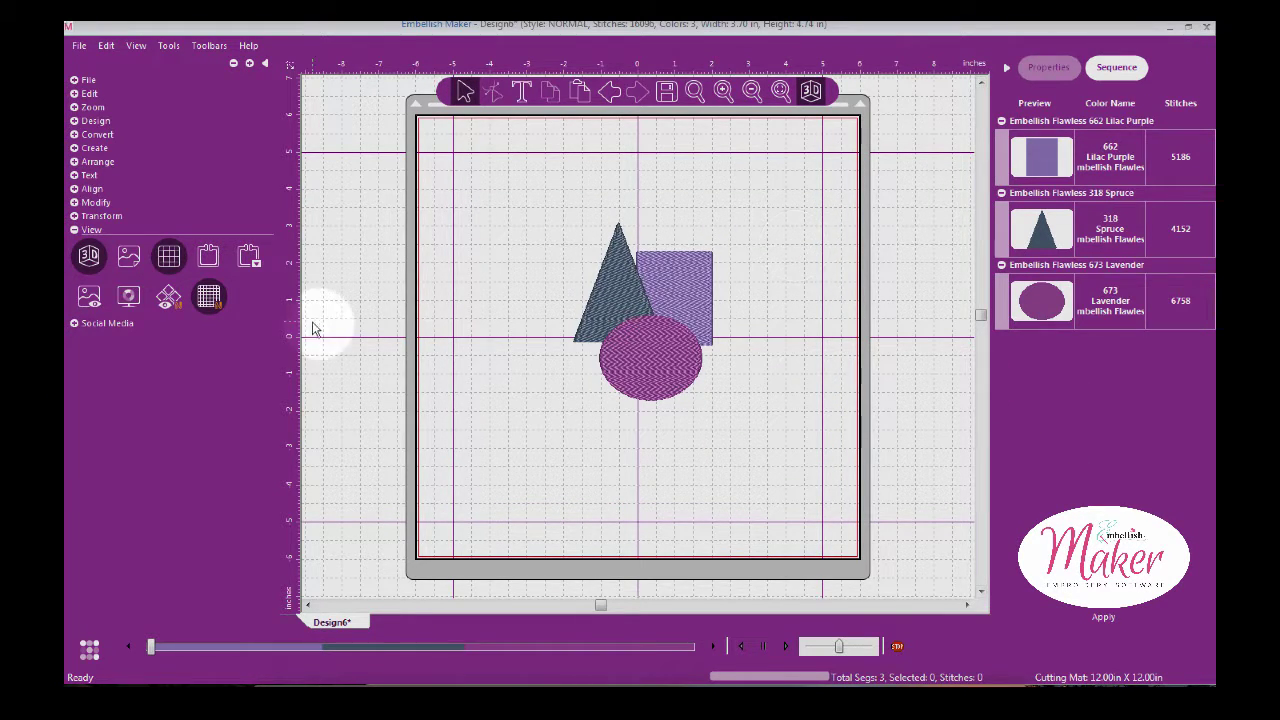
pyautogui.click(207, 298)
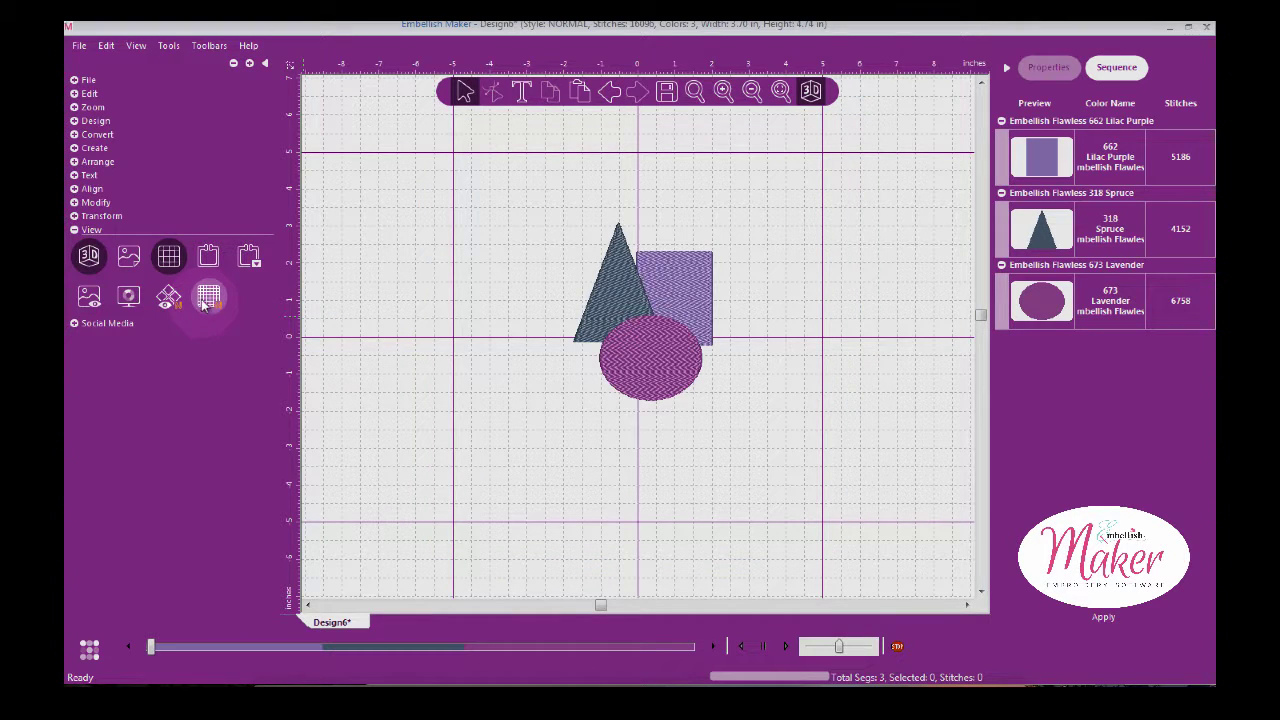
# Restore the Light theme and hide the hoop frame around the design
pyautogui.click(167, 47)
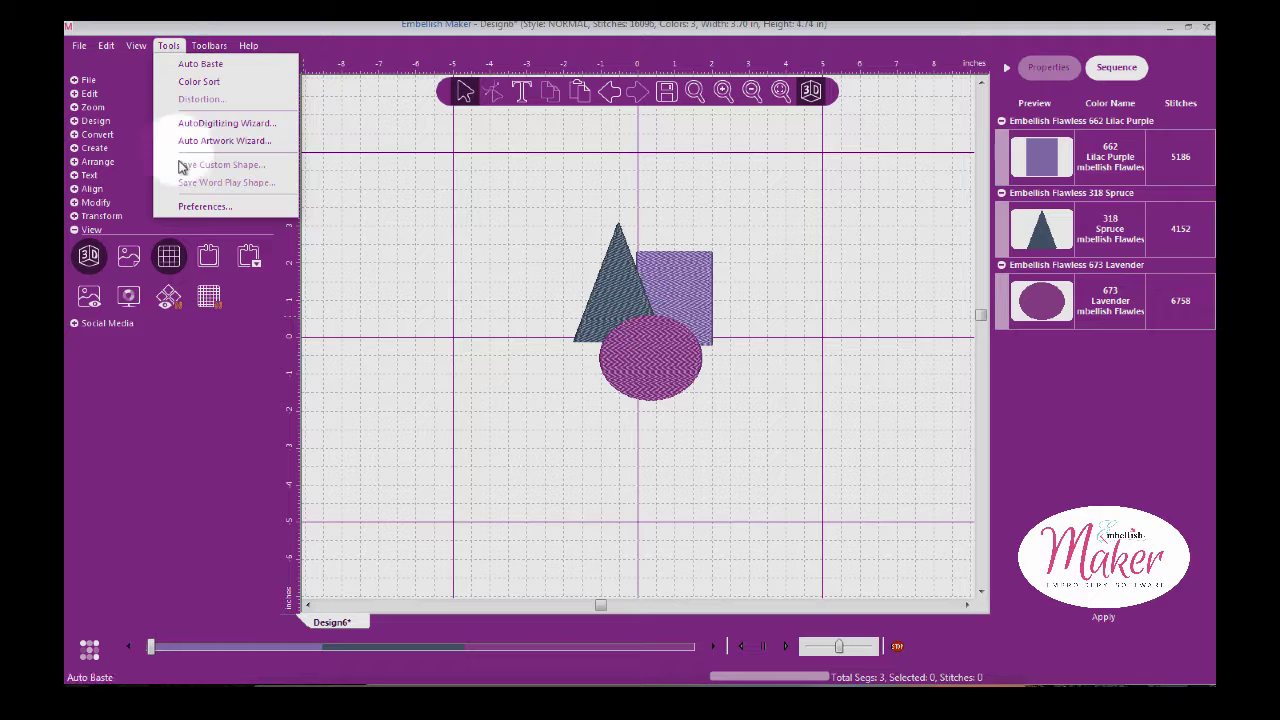
pyautogui.click(187, 208)
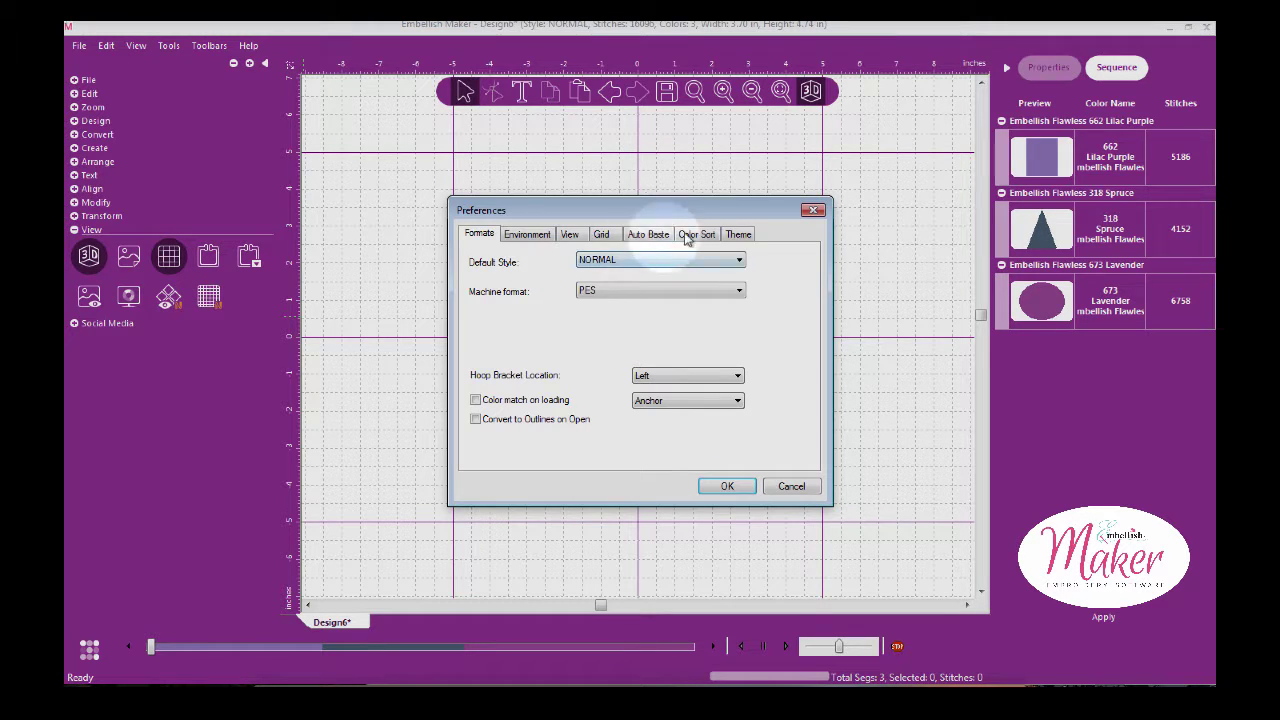
pyautogui.click(740, 232)
pyautogui.click(561, 262)
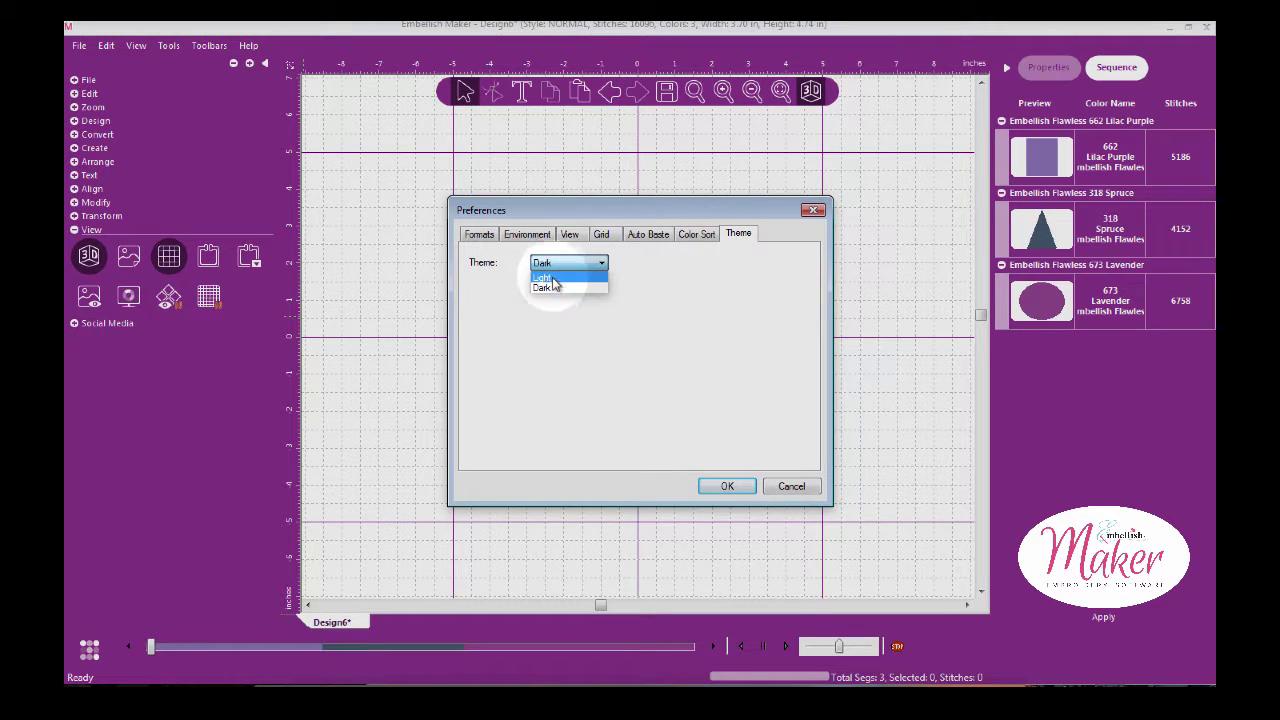
pyautogui.click(552, 284)
pyautogui.click(725, 486)
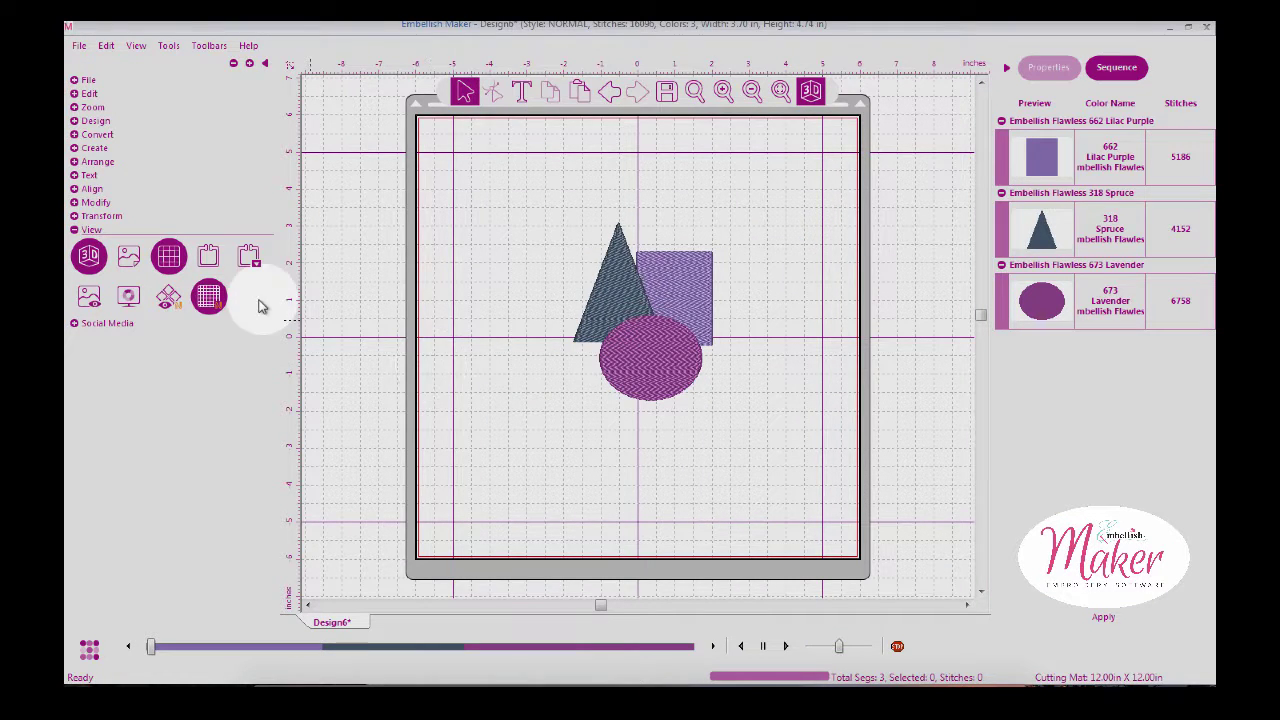
pyautogui.click(210, 297)
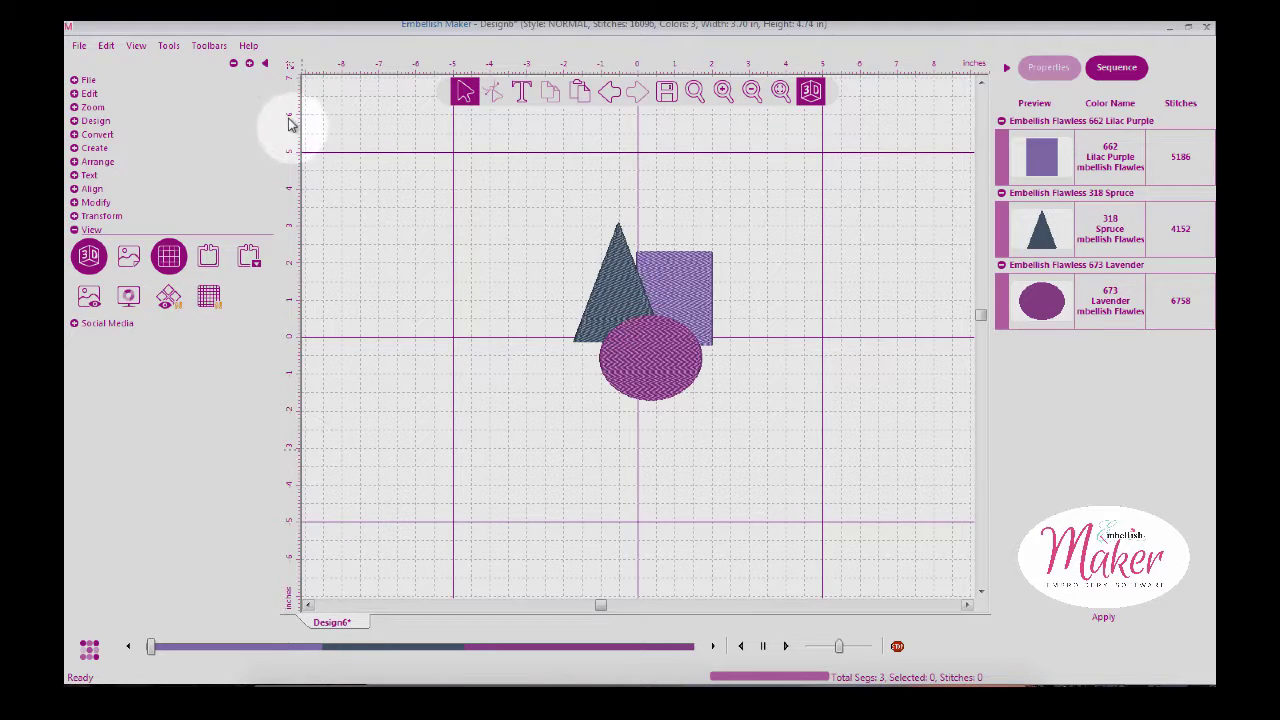
# Start a new blank design with the cutting mat hidden and the View section collapsed
pyautogui.click(80, 46)
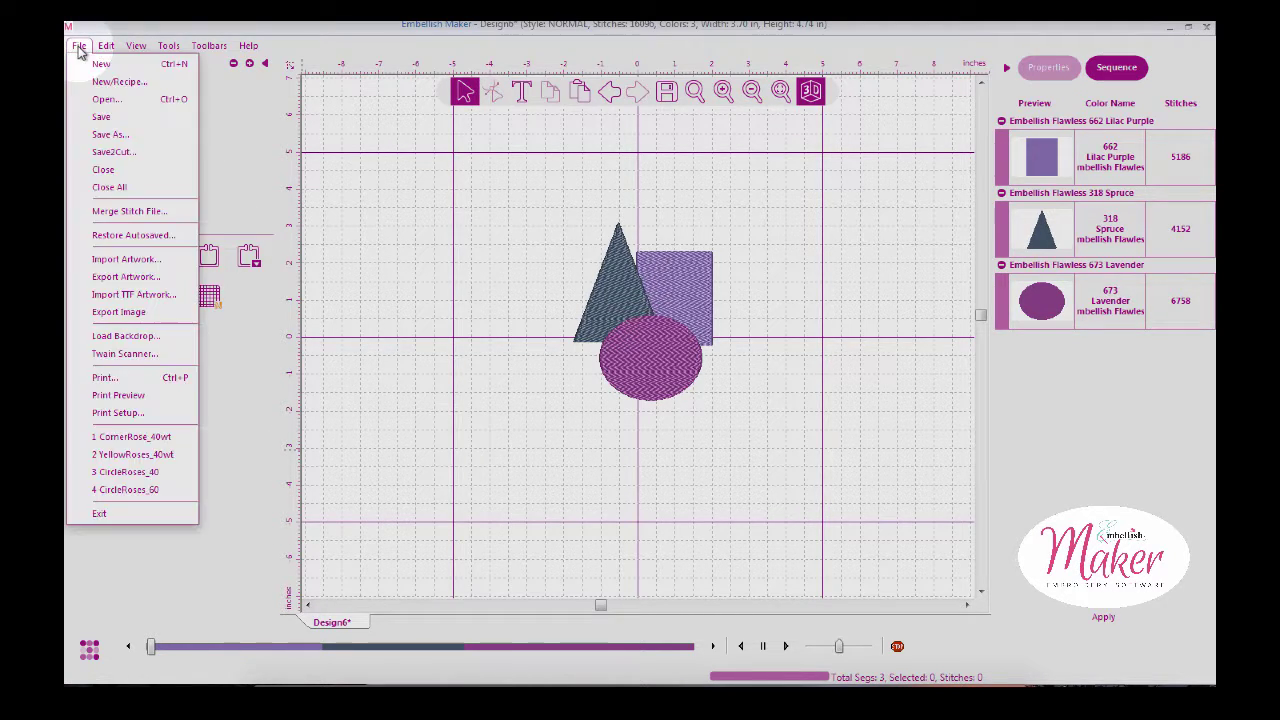
pyautogui.press('Escape')
pyautogui.hotkey('ctrl', 'n')
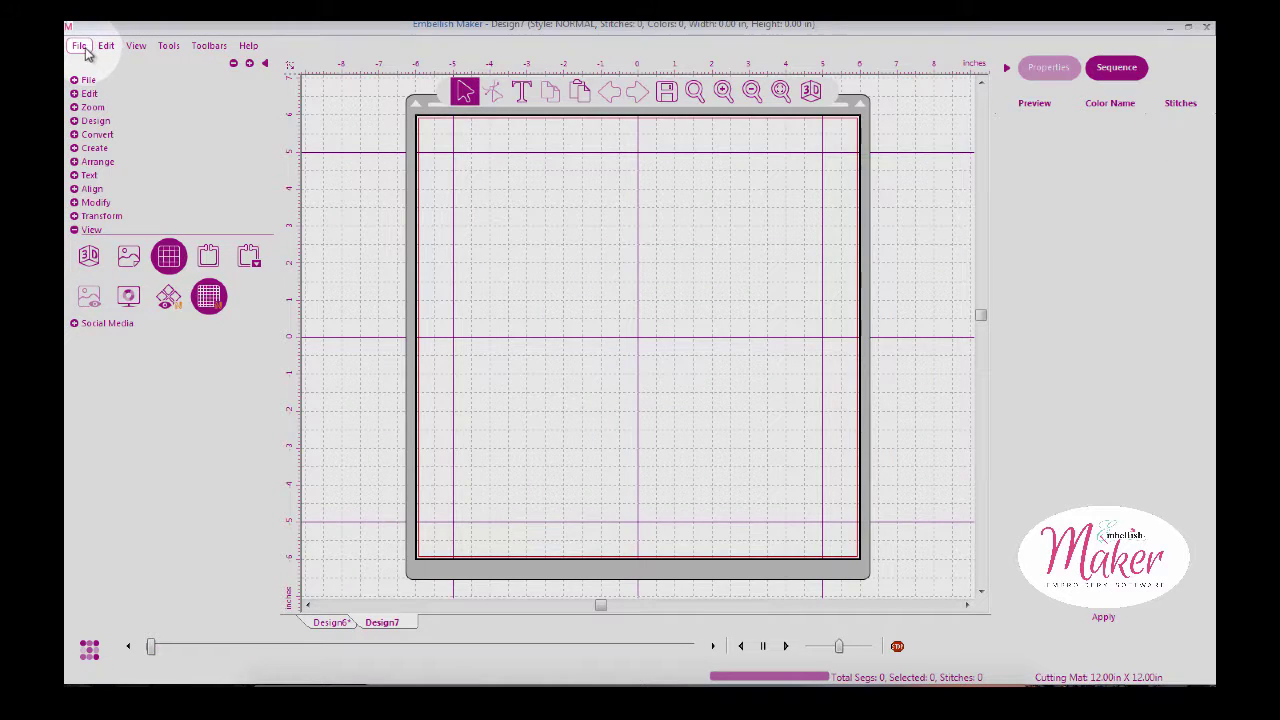
pyautogui.click(206, 304)
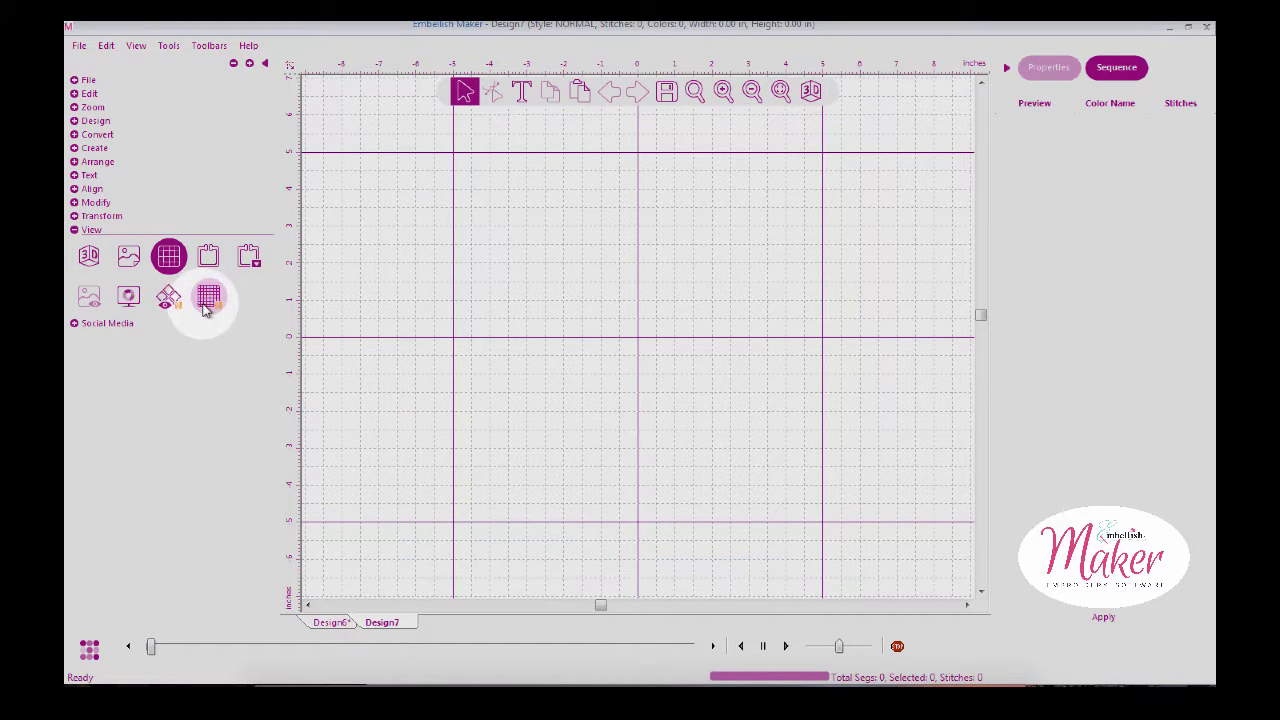
pyautogui.click(76, 231)
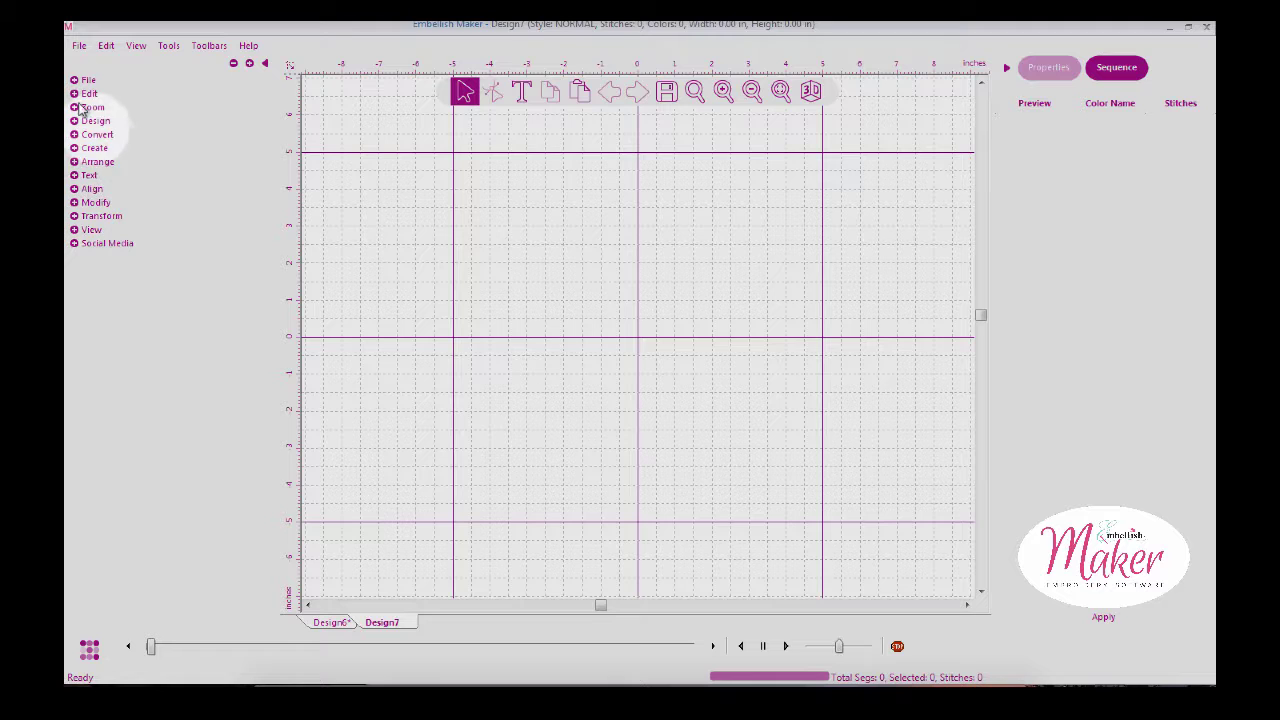
# Open CornerRose_40wt from the PES folder after previewing Circle_40wt and CircleRoses_60
pyautogui.click(80, 46)
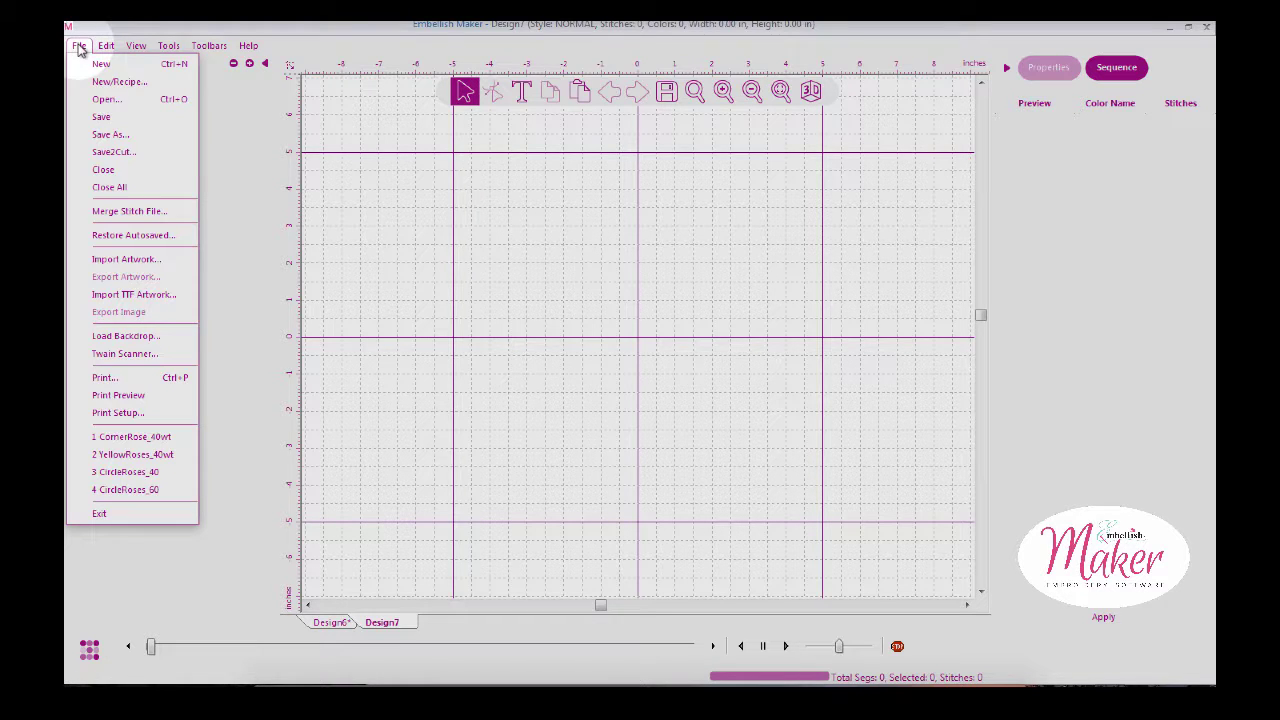
pyautogui.click(92, 97)
pyautogui.click(486, 301)
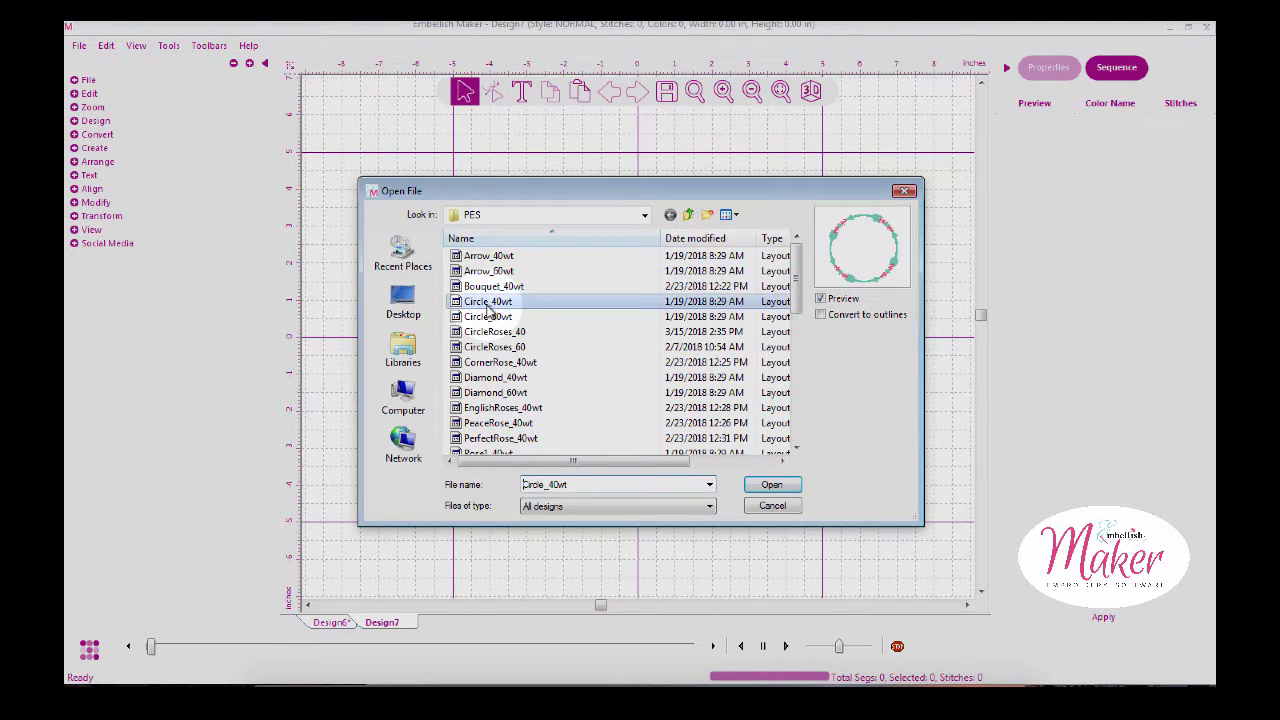
pyautogui.click(492, 350)
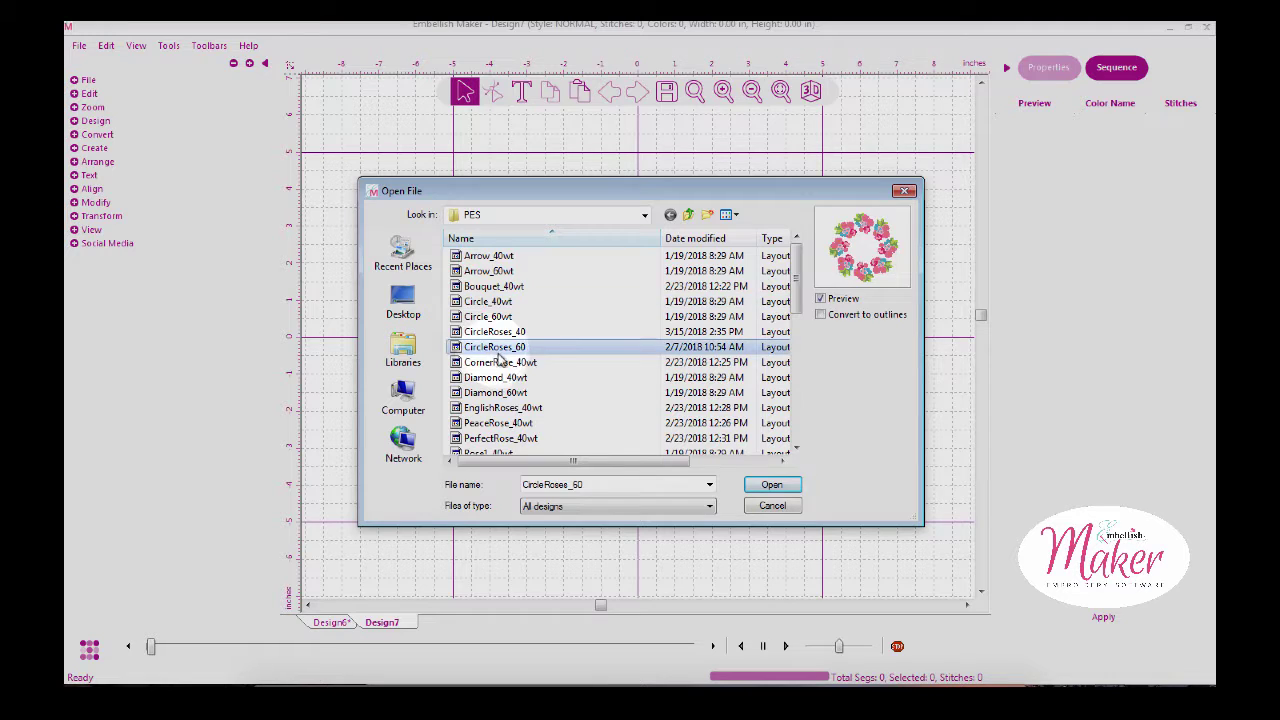
pyautogui.moveTo(797, 287); pyautogui.dragTo(786, 429)
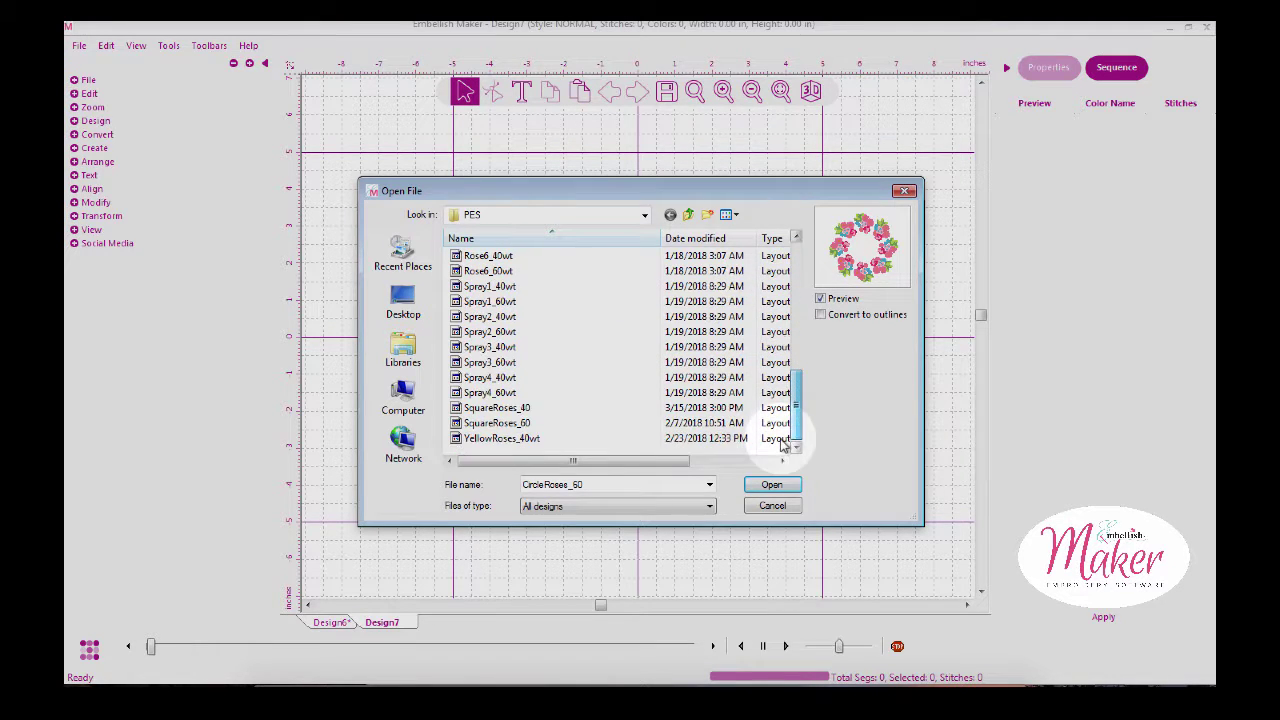
pyautogui.click(797, 239)
pyautogui.click(797, 239)
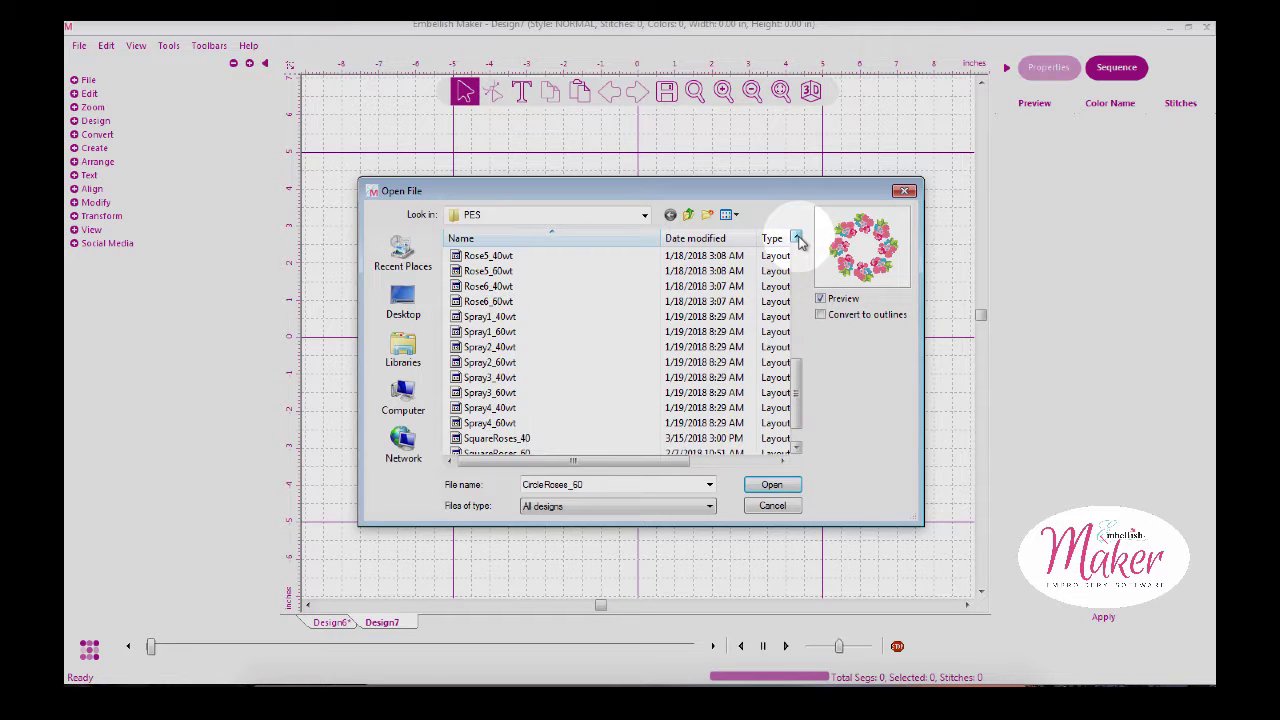
pyautogui.click(797, 239)
pyautogui.click(797, 239)
pyautogui.click(797, 239)
pyautogui.click(797, 239)
pyautogui.click(797, 239)
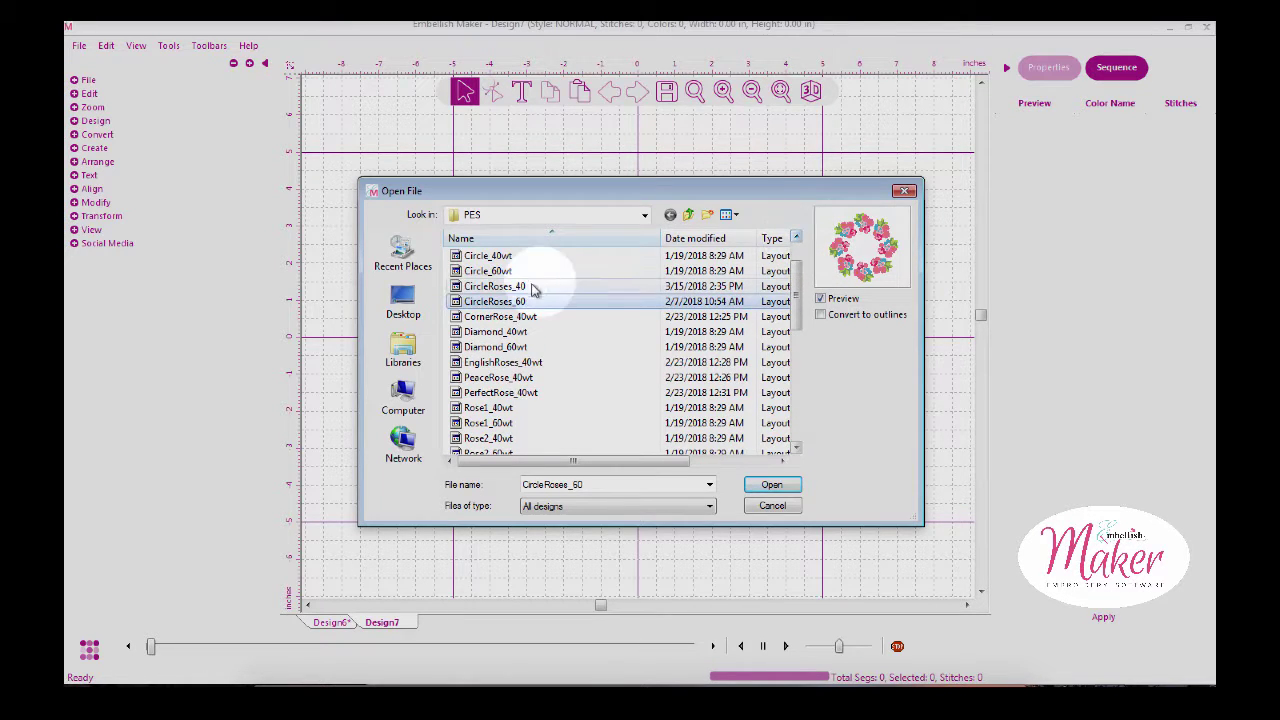
pyautogui.click(505, 317)
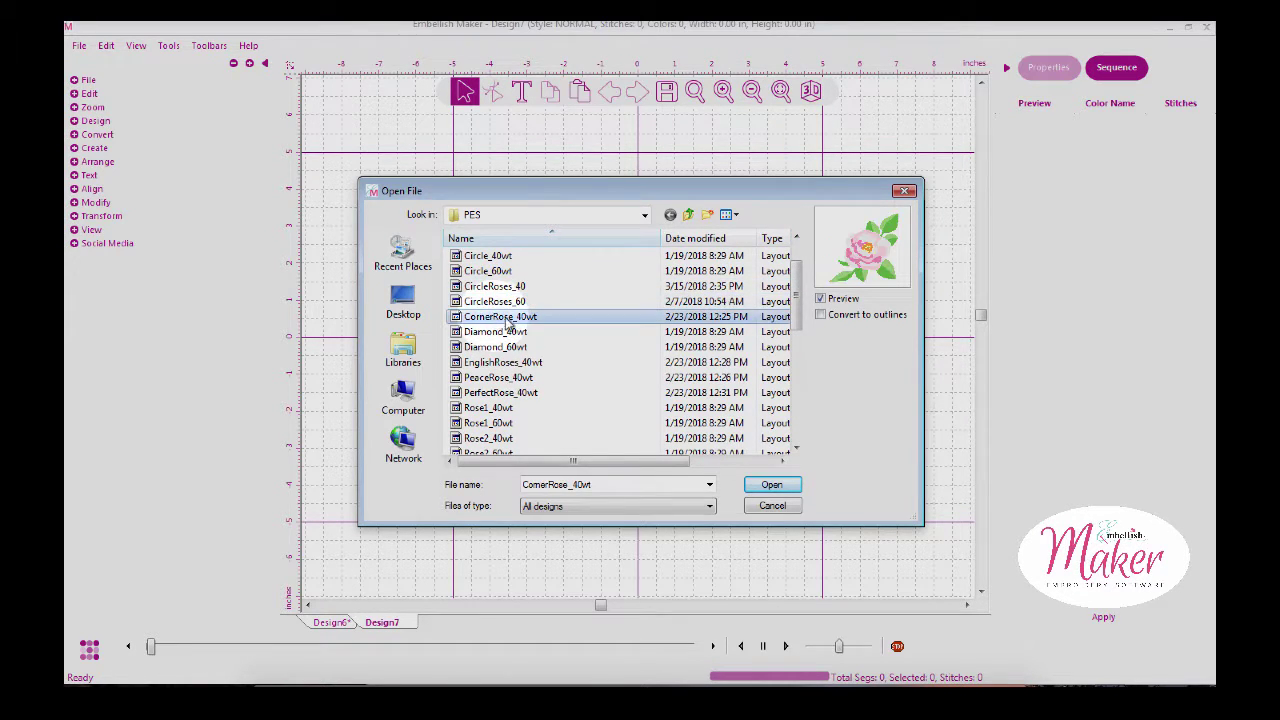
pyautogui.click(762, 485)
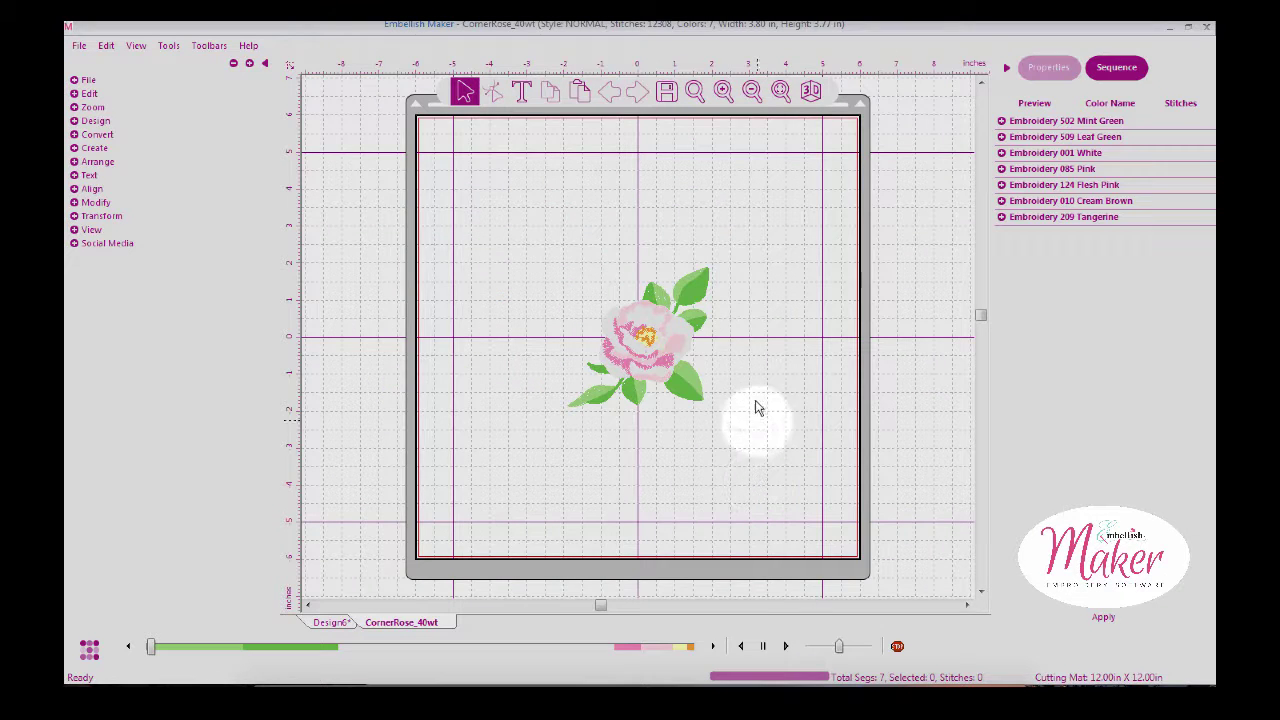
# Turn off the cutting mat in the view options and in the Environment preferences
pyautogui.click(80, 231)
pyautogui.click(208, 296)
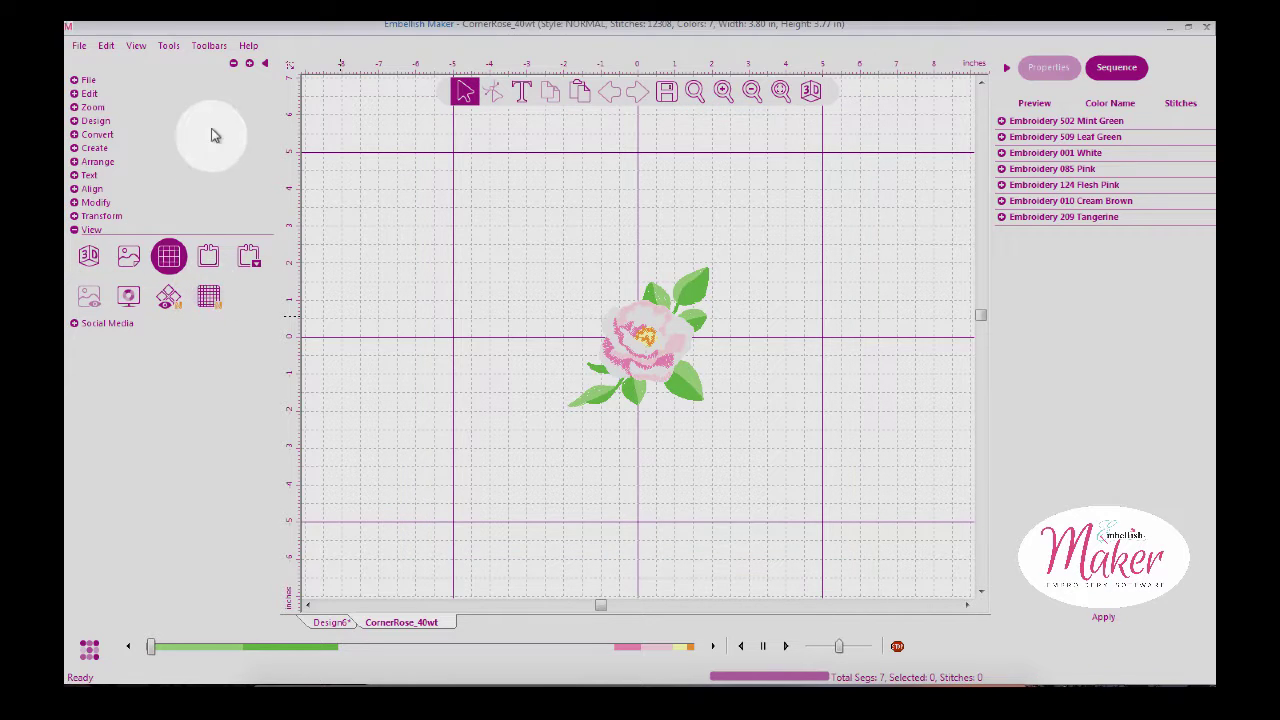
pyautogui.click(167, 47)
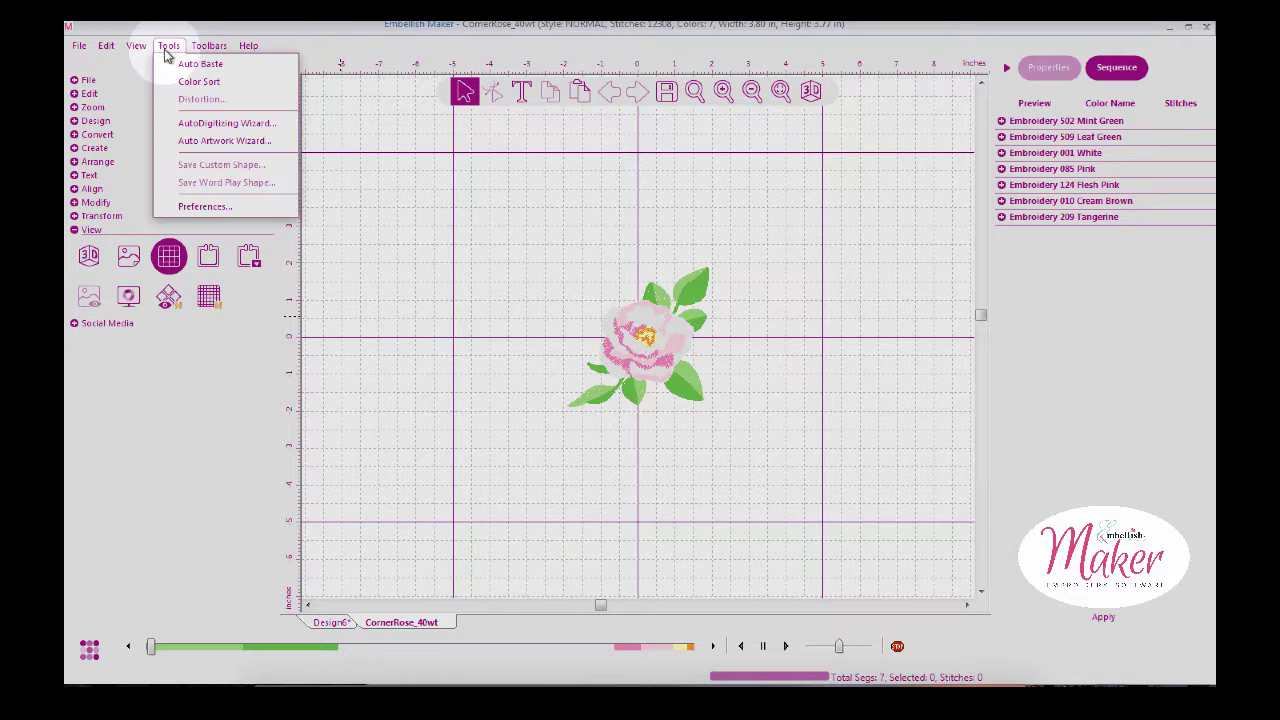
pyautogui.click(200, 209)
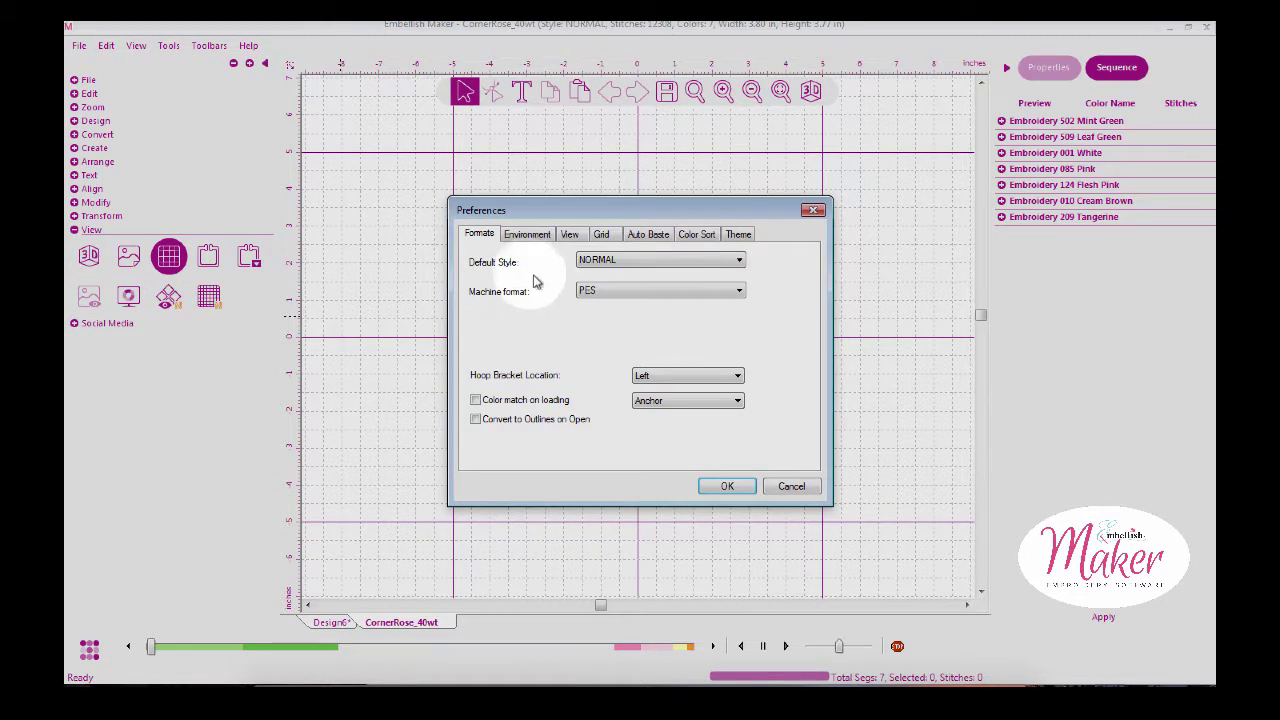
pyautogui.click(527, 236)
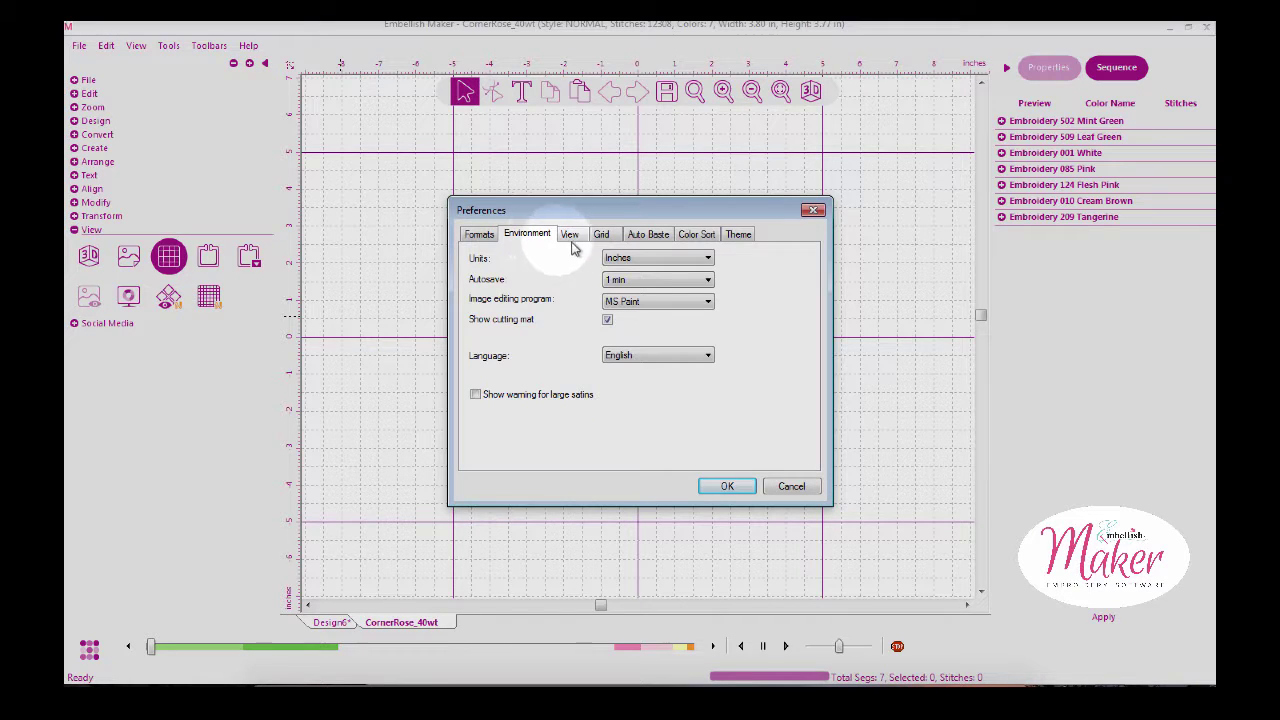
pyautogui.click(607, 320)
pyautogui.click(725, 485)
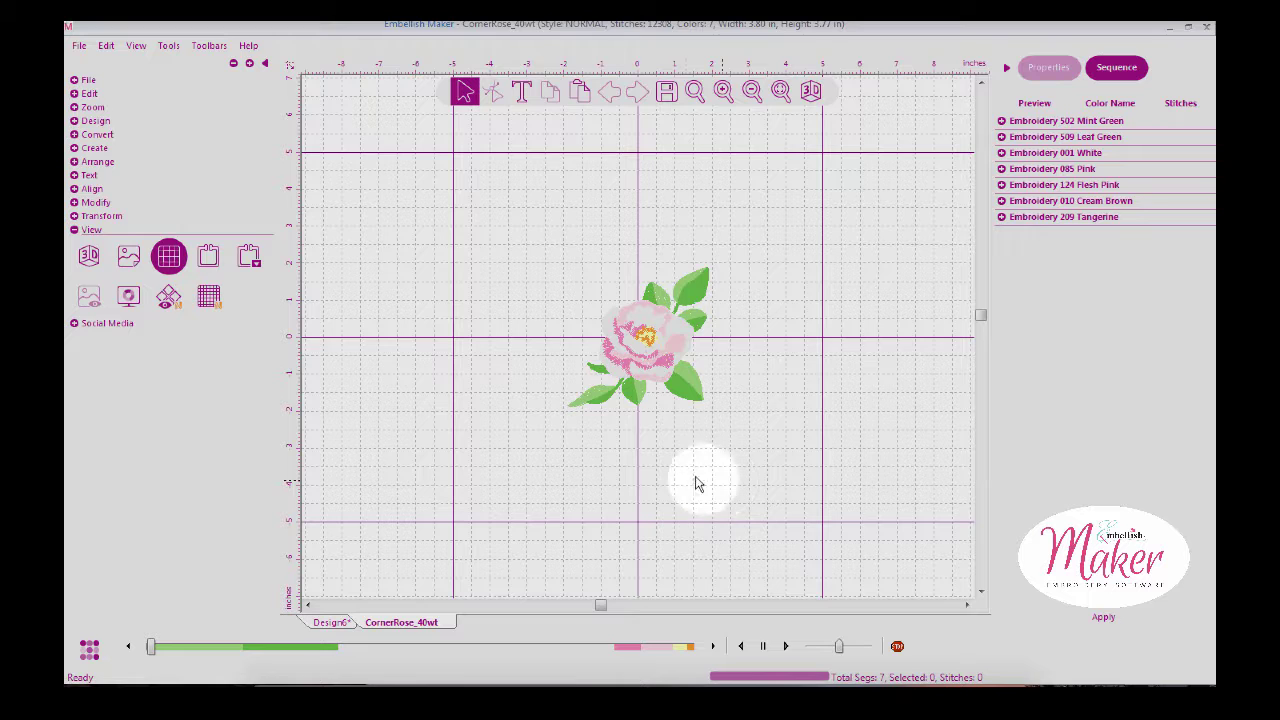
# Zoom in, fit the rose to the window, and return to the Select tool
pyautogui.click(727, 92)
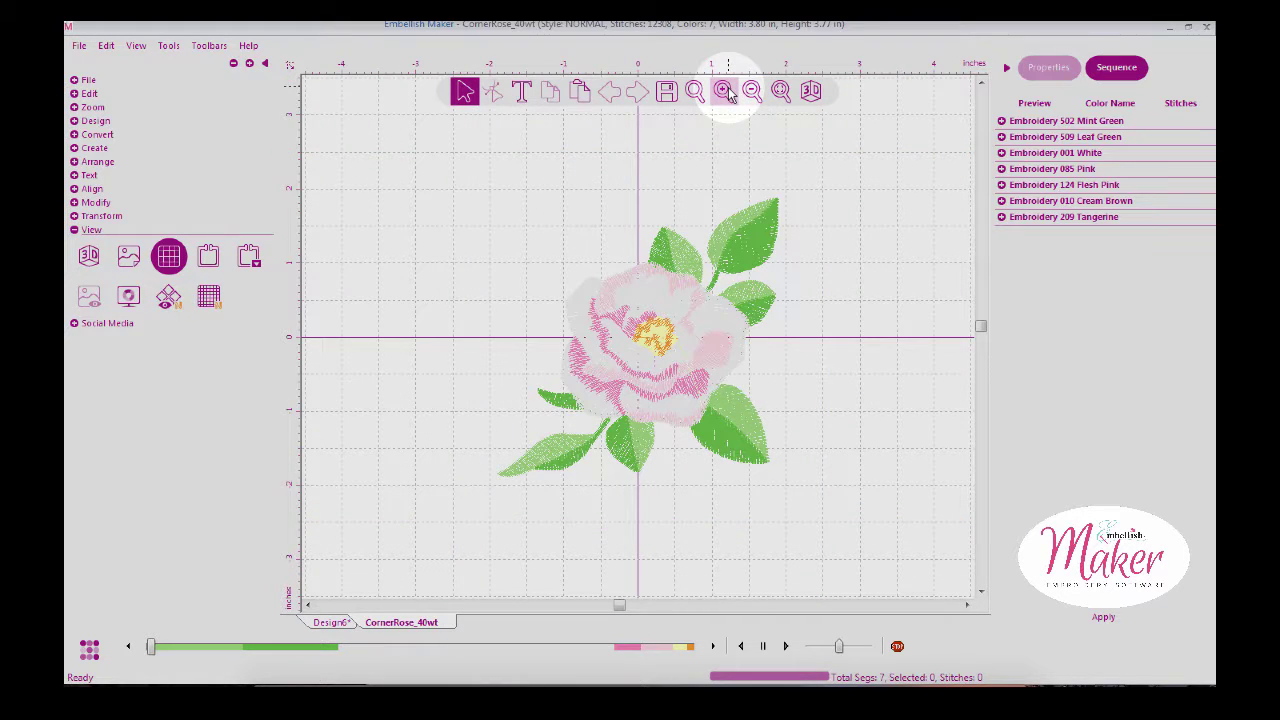
pyautogui.click(781, 92)
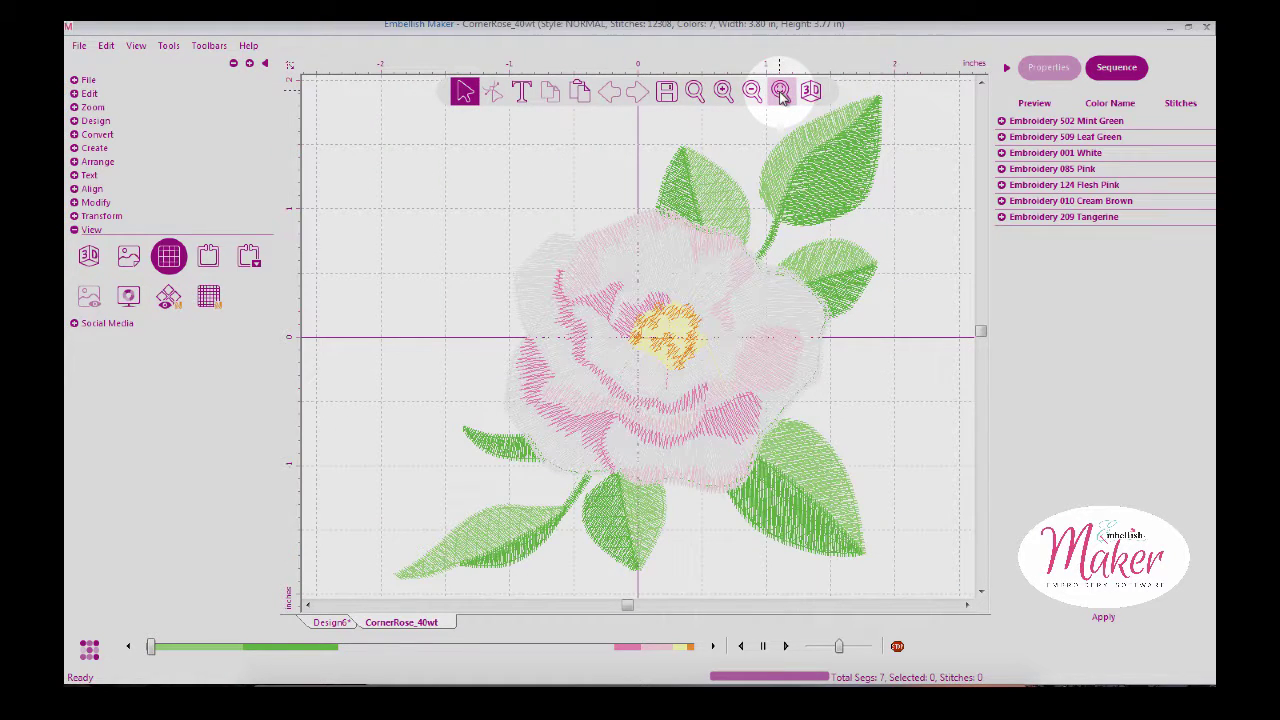
pyautogui.click(466, 94)
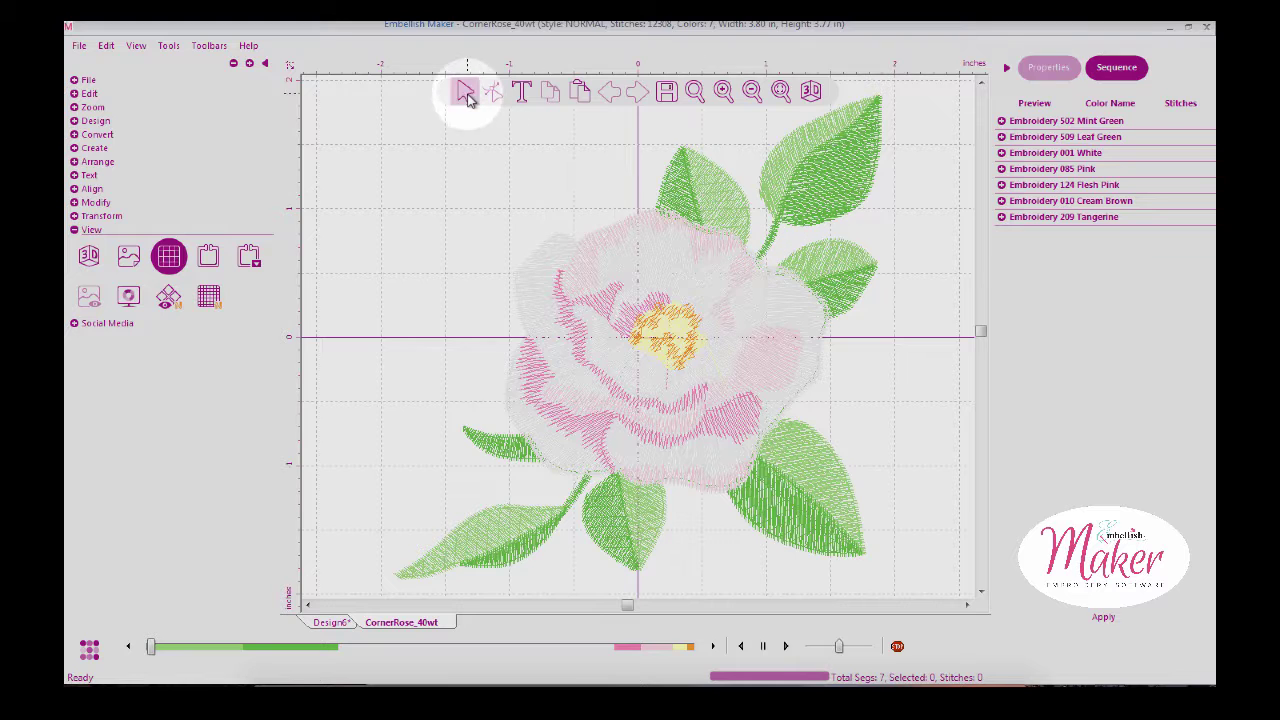
# Recolour the white petals Pale Pink 101, then 126 Cuban Orchid
pyautogui.click(695, 283)
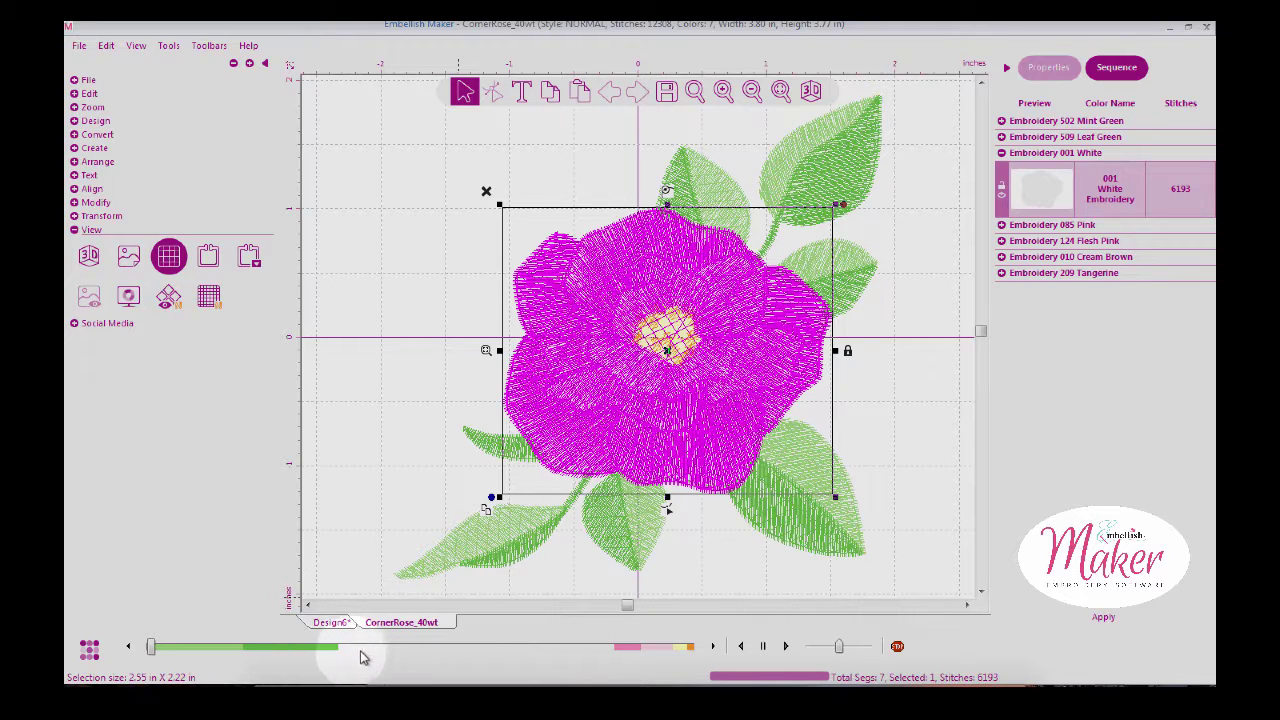
pyautogui.click(89, 650)
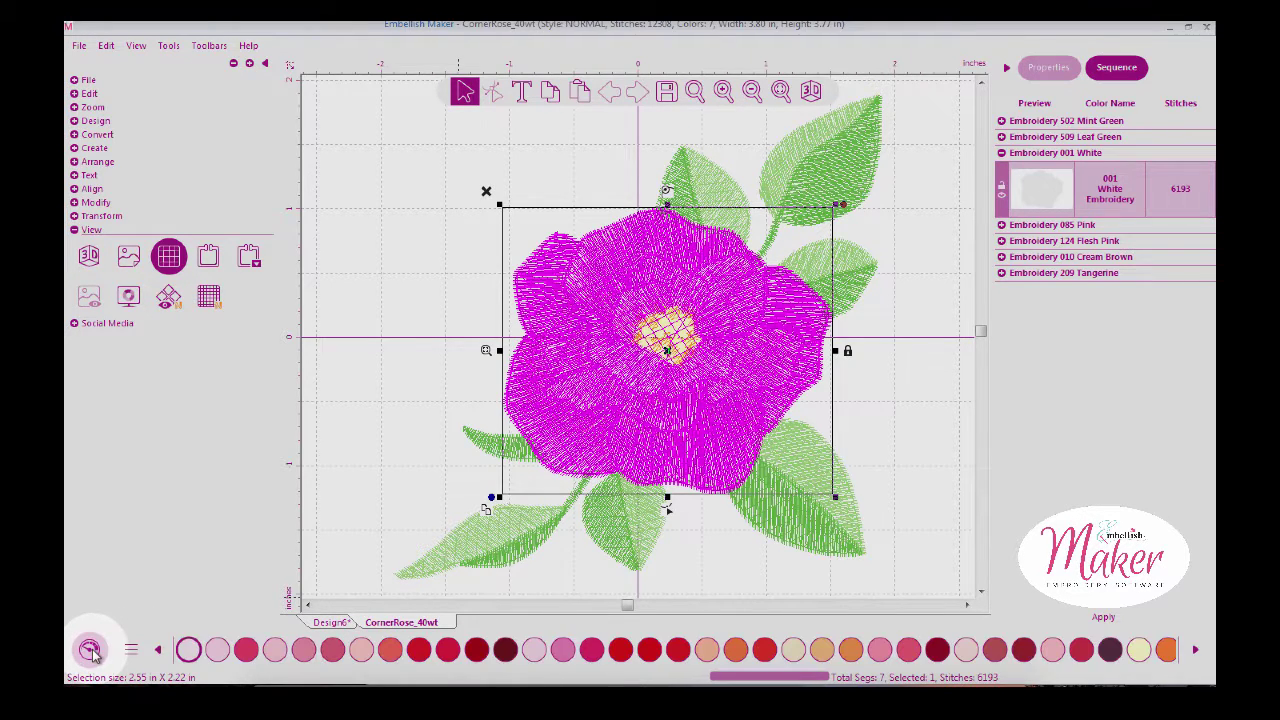
pyautogui.click(190, 650)
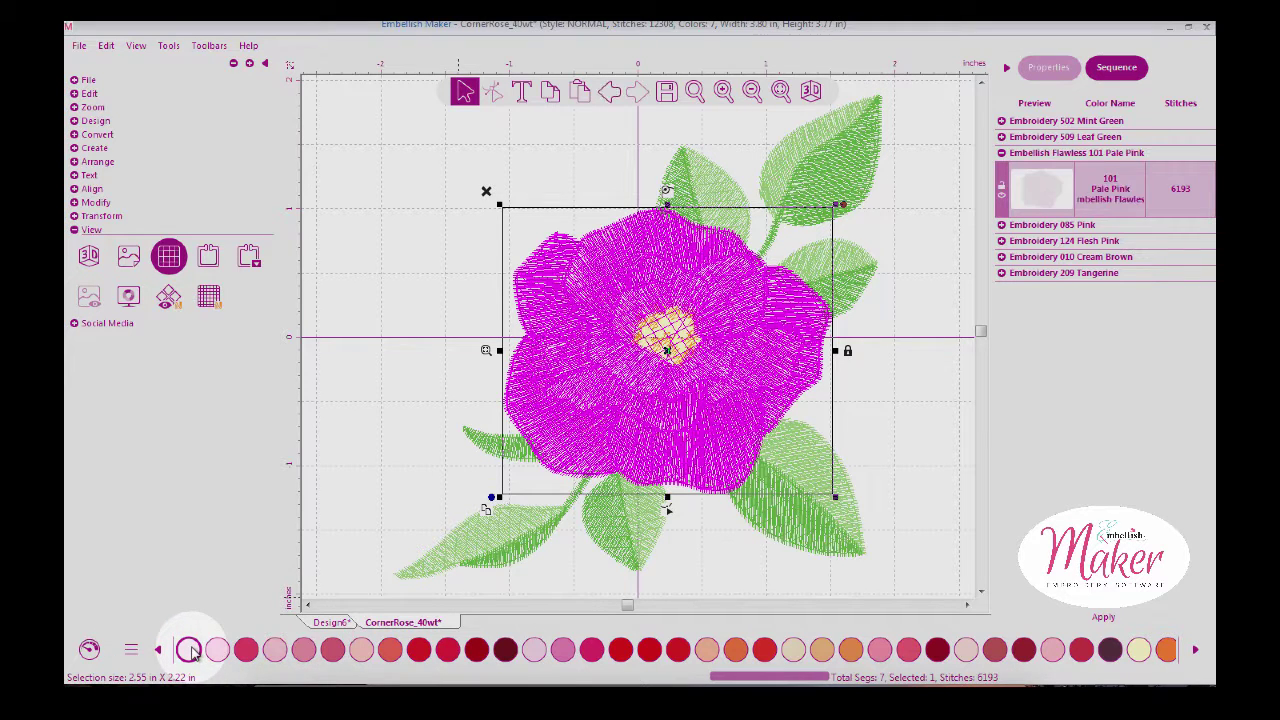
pyautogui.click(430, 392)
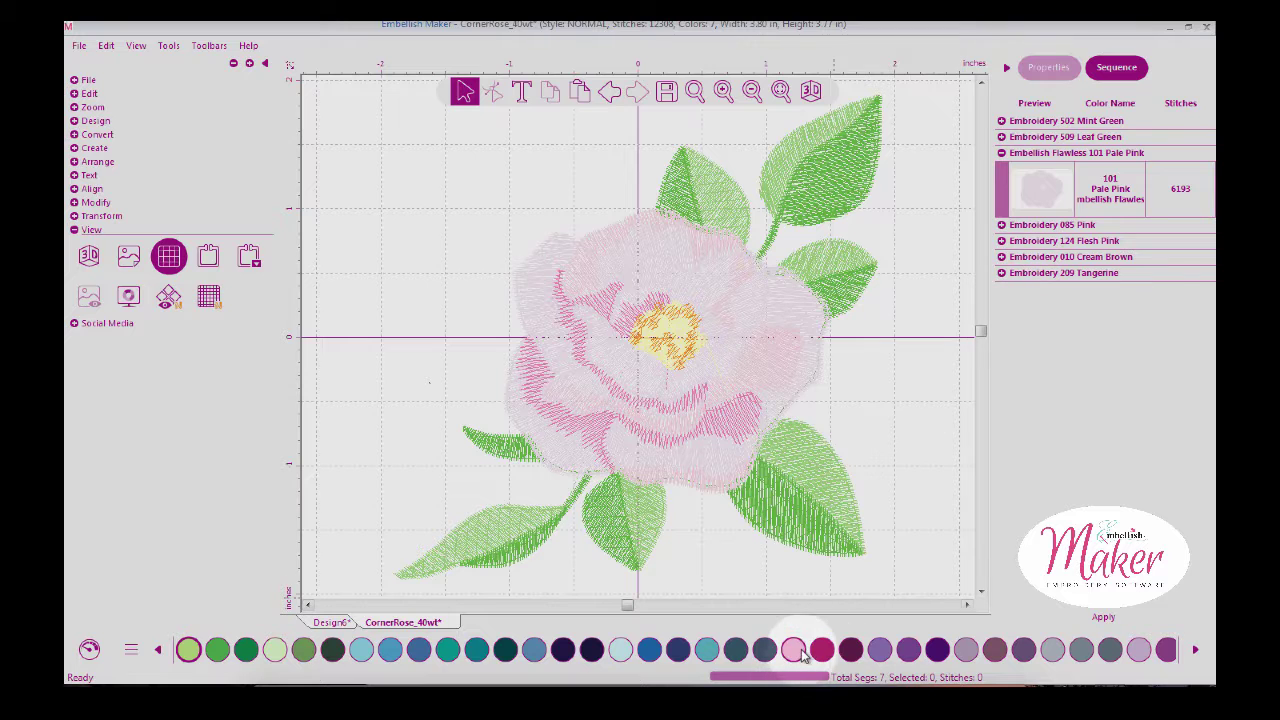
pyautogui.click(1049, 188)
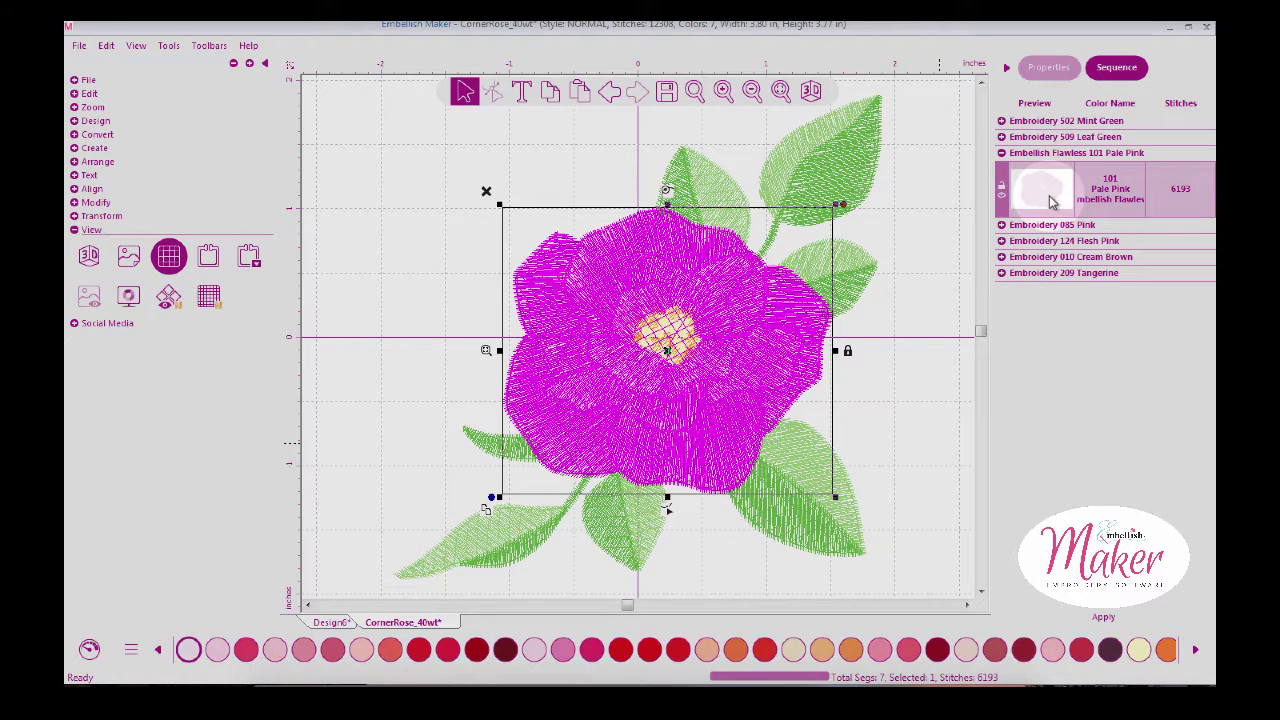
pyautogui.click(563, 649)
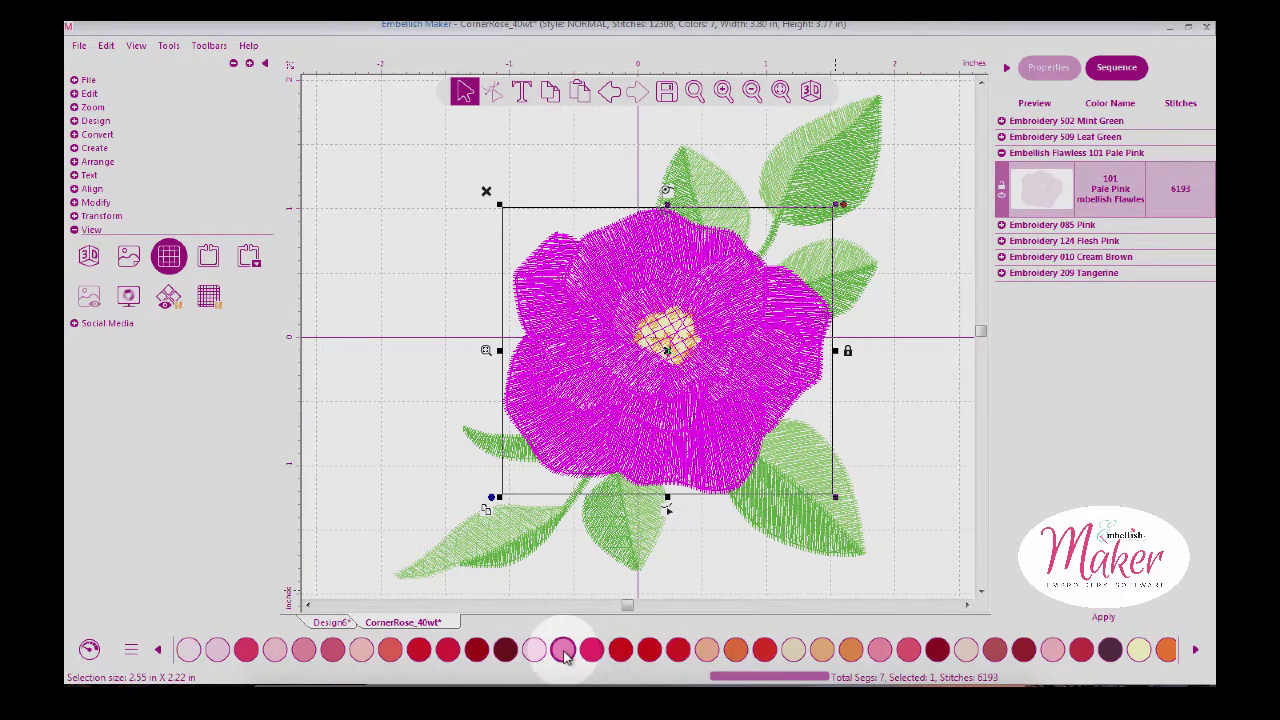
pyautogui.click(421, 427)
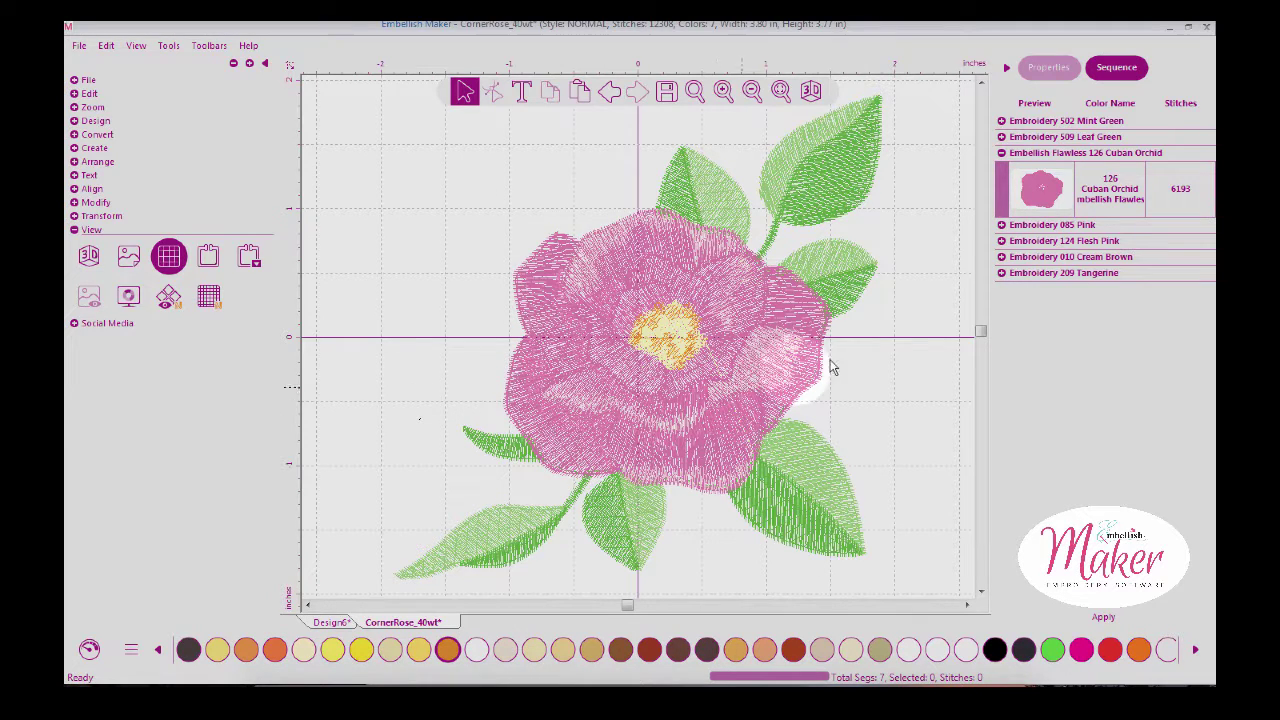
# Show the rose in 3D stitches and undo the recolour back to White 001
pyautogui.click(810, 92)
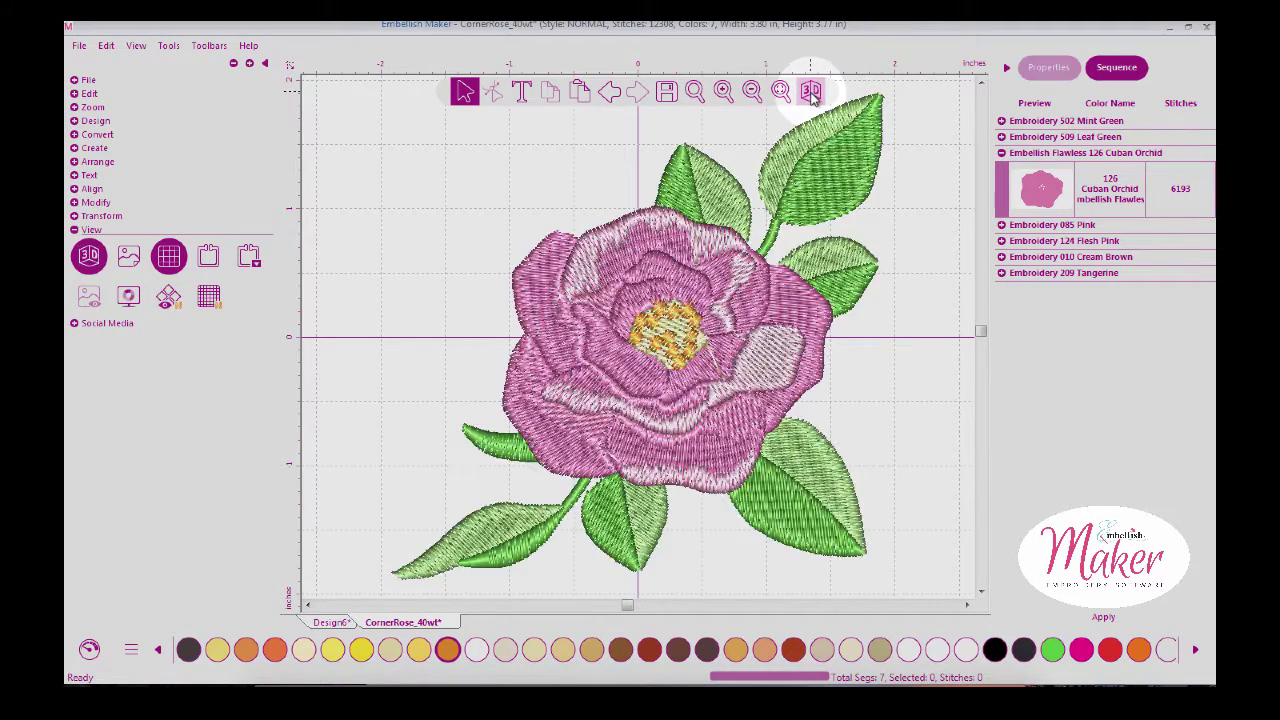
pyautogui.click(608, 92)
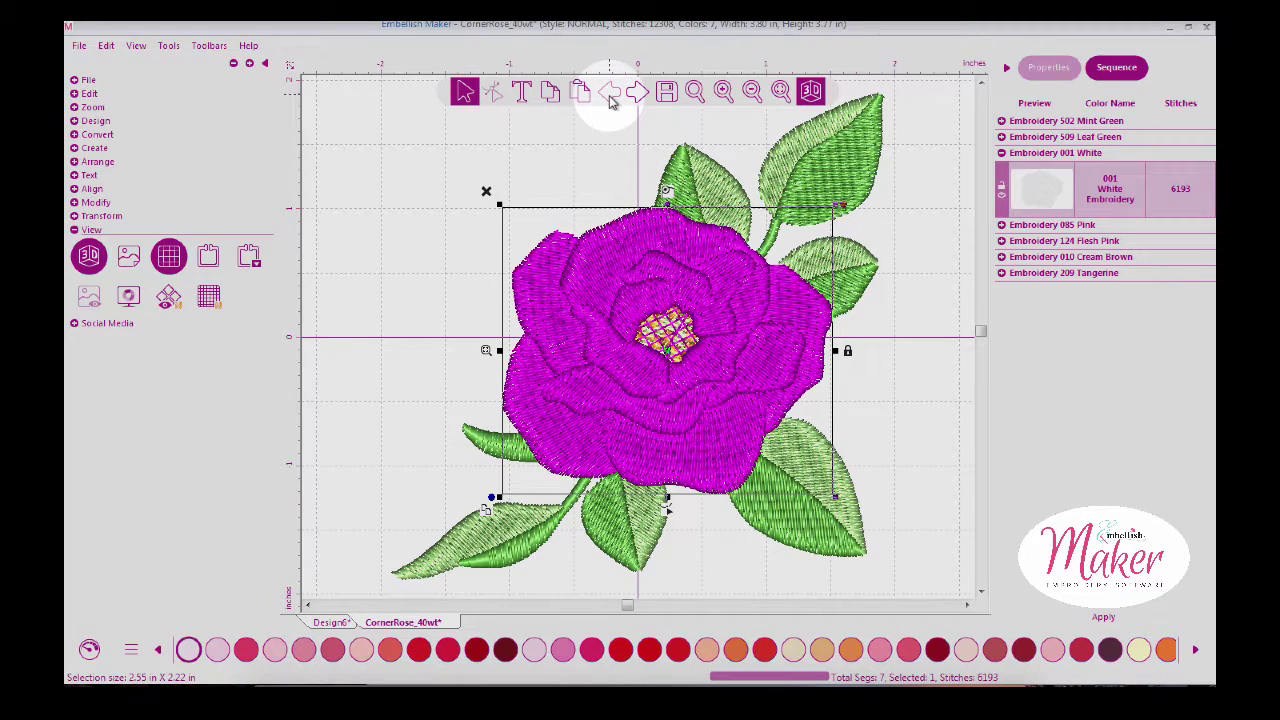
pyautogui.click(812, 92)
pyautogui.click(811, 91)
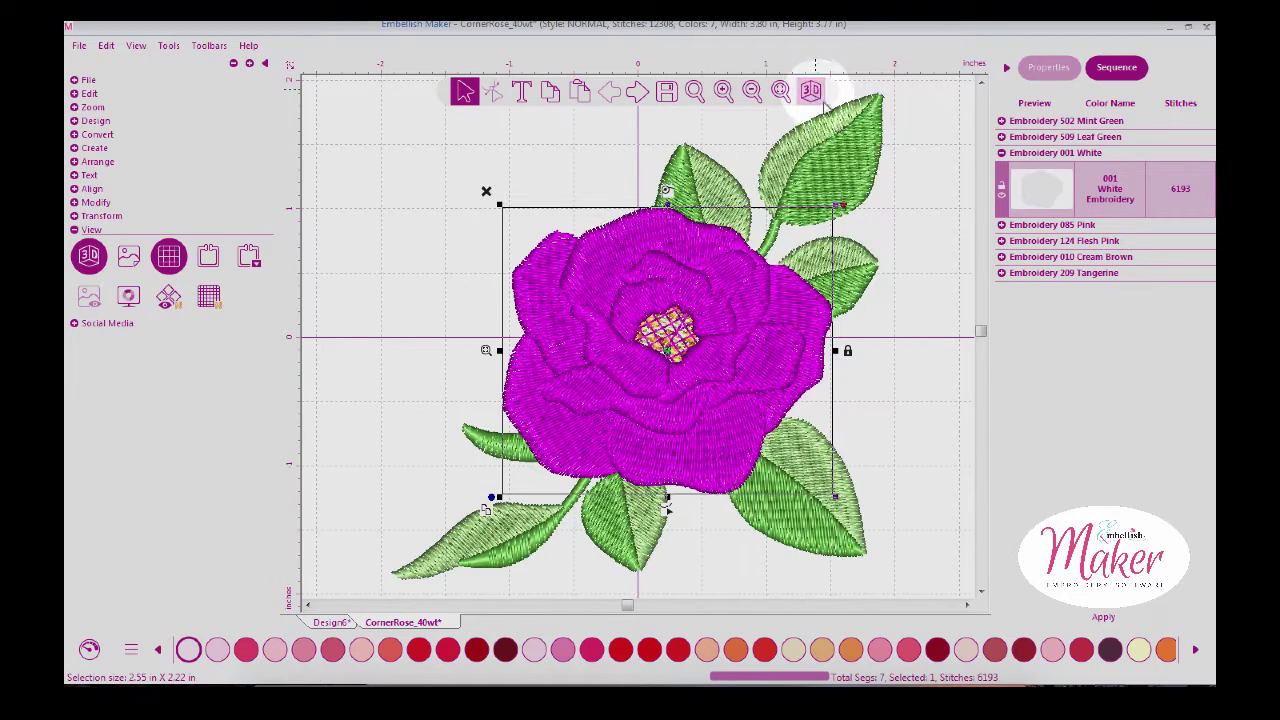
pyautogui.click(895, 289)
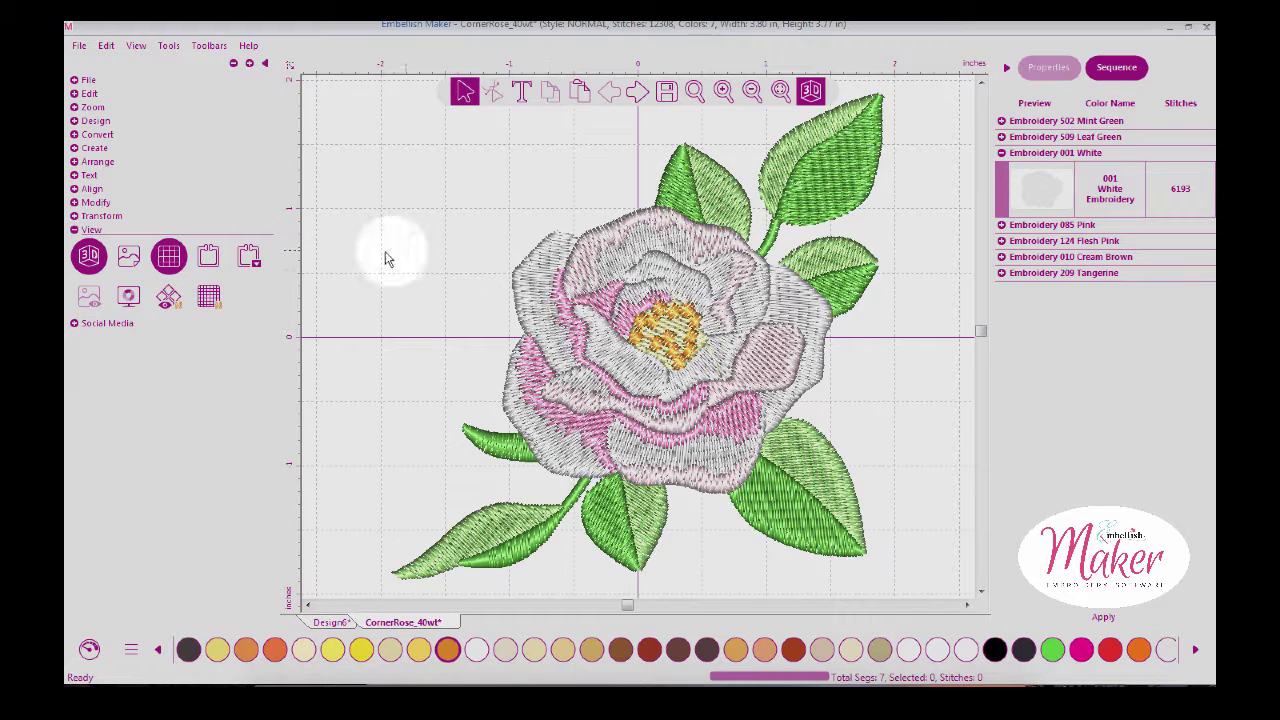
# Post the rose to your Facebook timeline with a comment praising the Roses & Arrows Embroidery CD corner rose
pyautogui.click(80, 257)
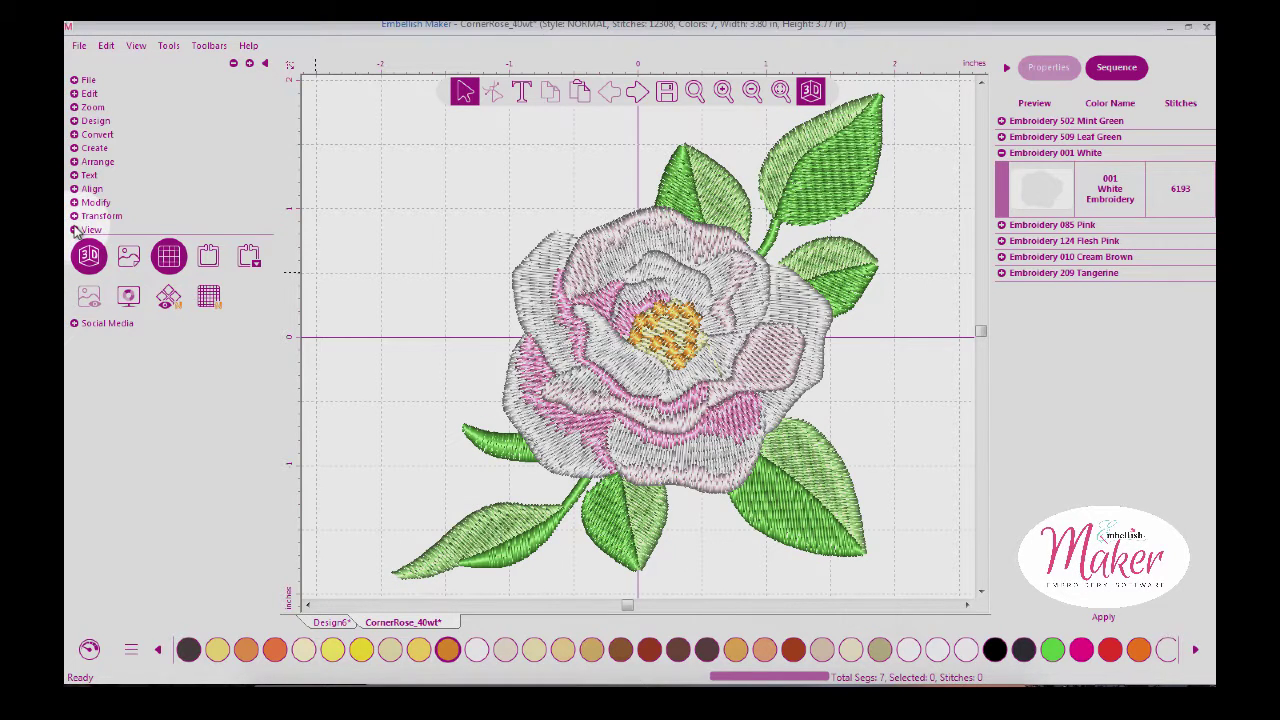
pyautogui.click(73, 230)
pyautogui.click(74, 243)
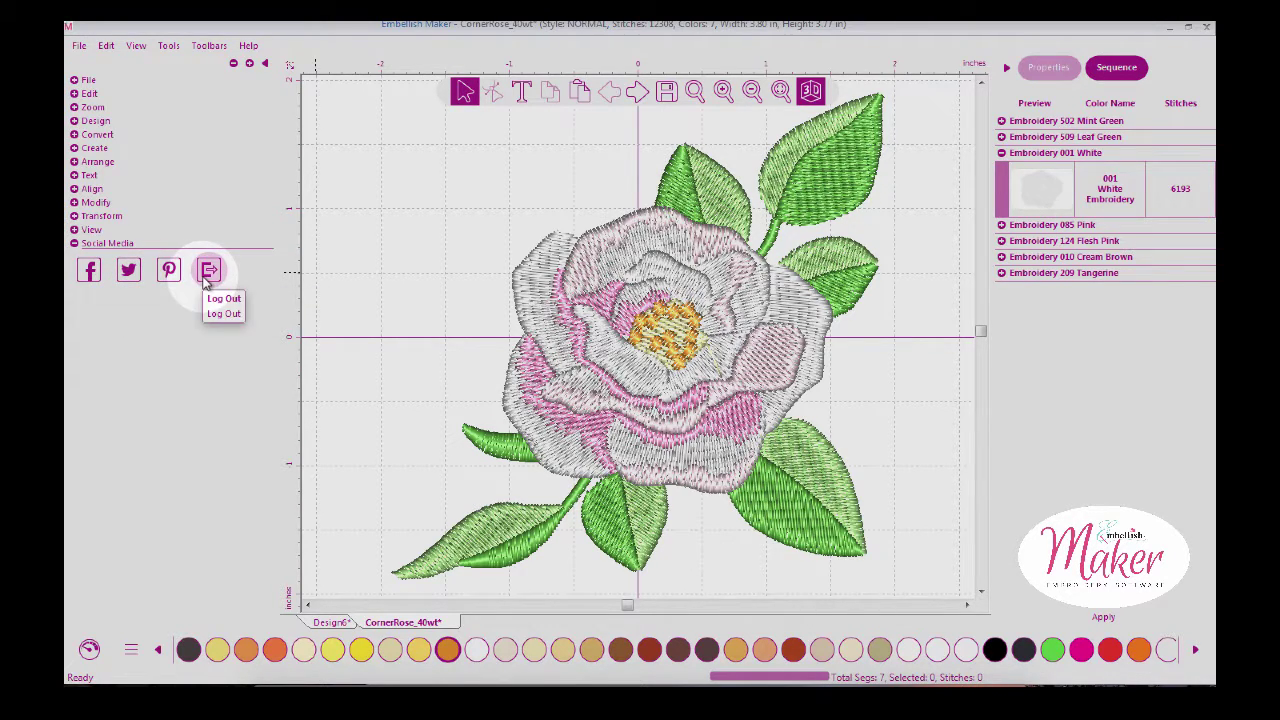
pyautogui.click(89, 277)
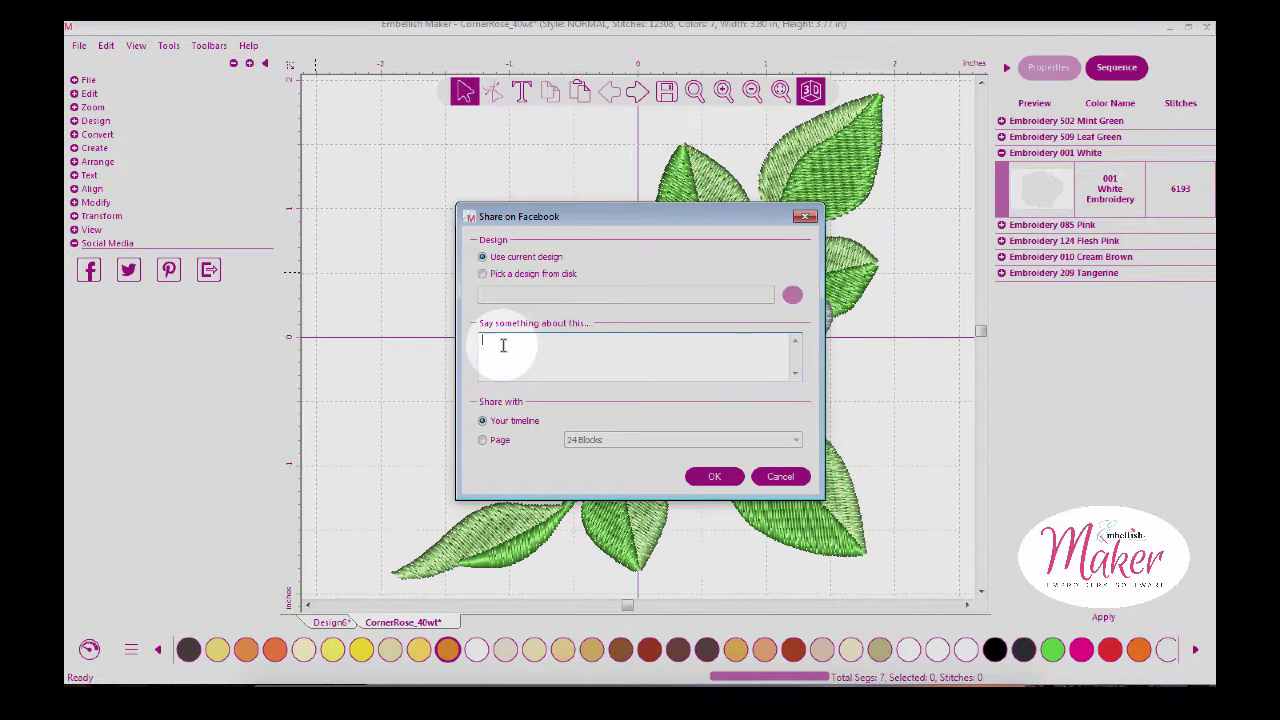
pyautogui.write('Love the new corner rose from Roses & Arrows Embroidery CD from Designs By Hope Yoder')
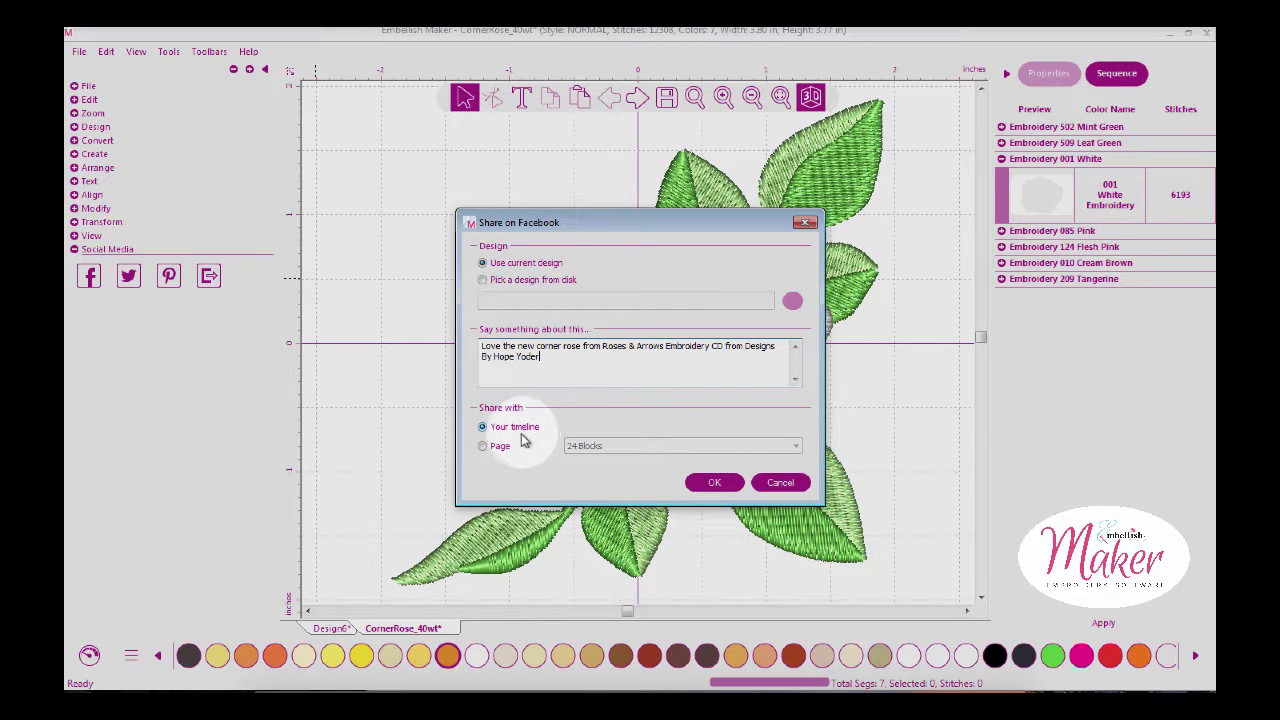
pyautogui.click(483, 447)
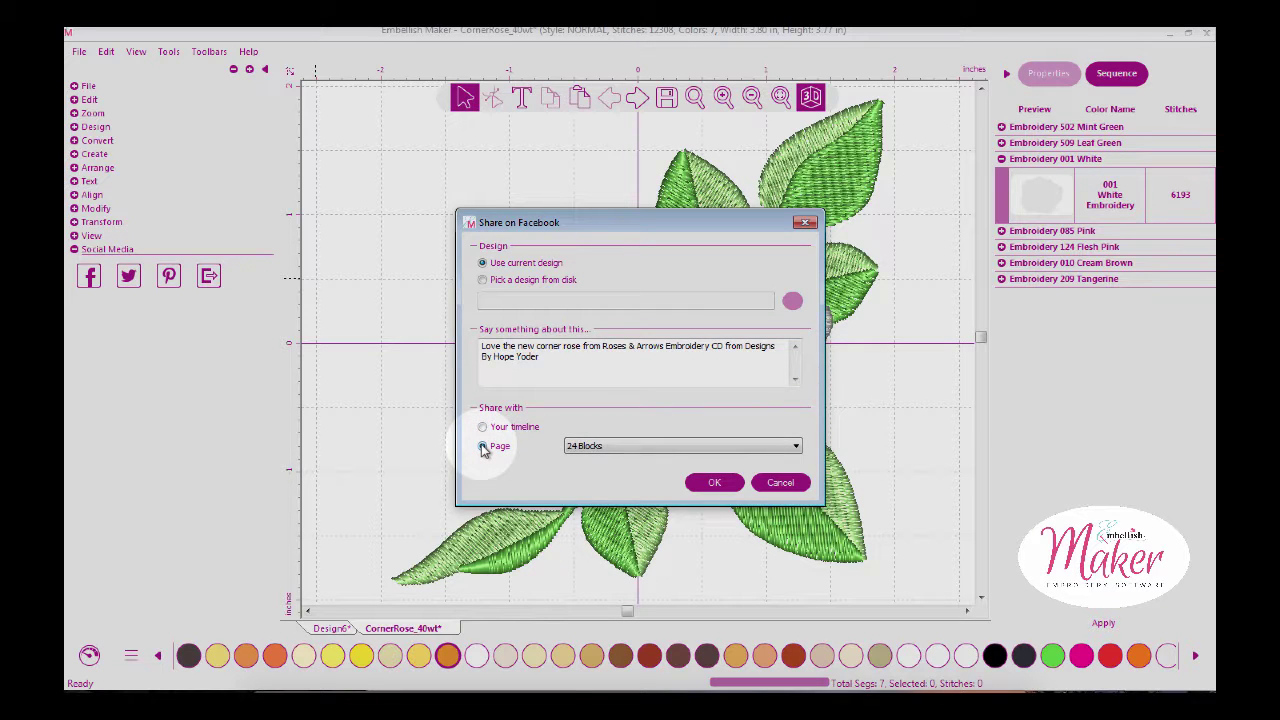
pyautogui.click(482, 427)
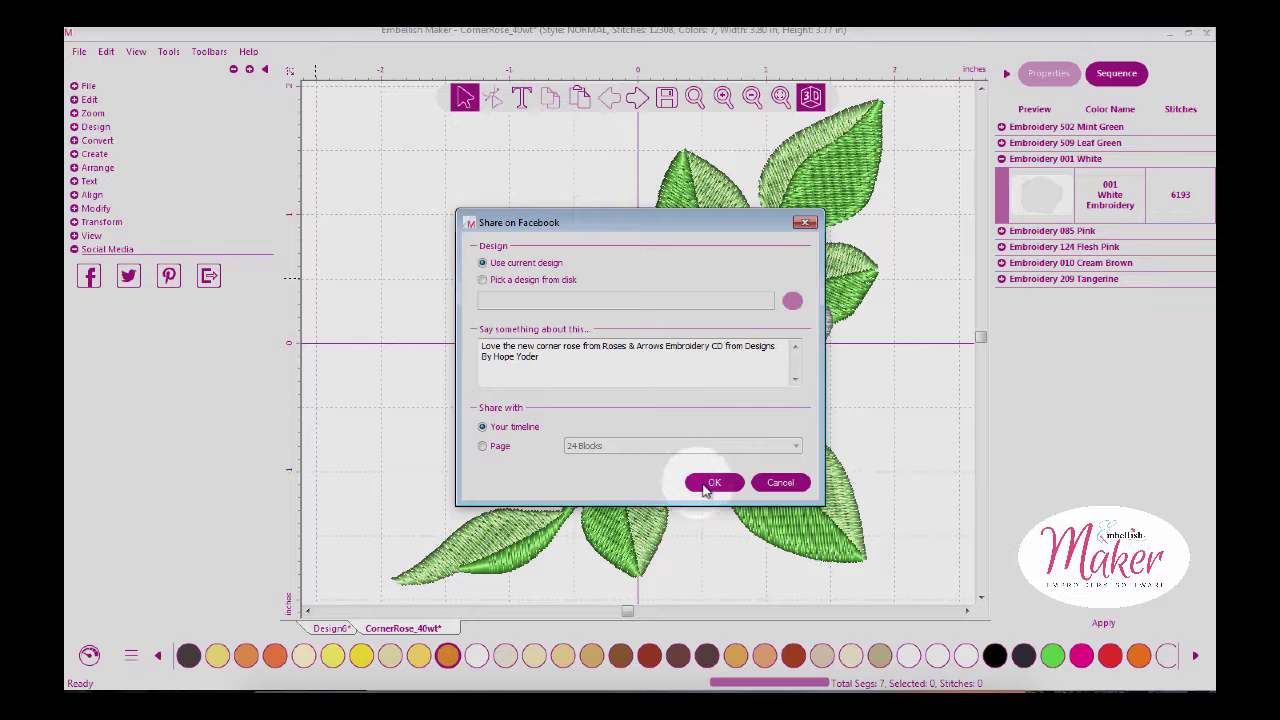
pyautogui.click(706, 484)
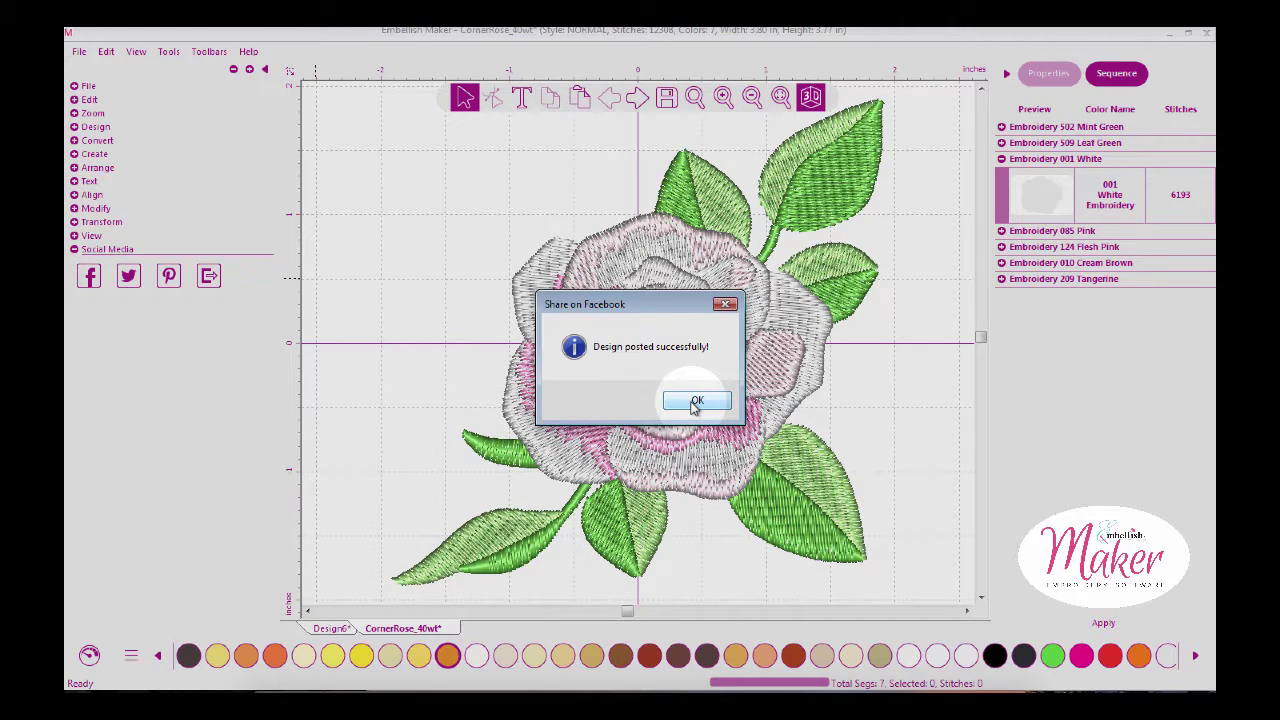
pyautogui.click(697, 402)
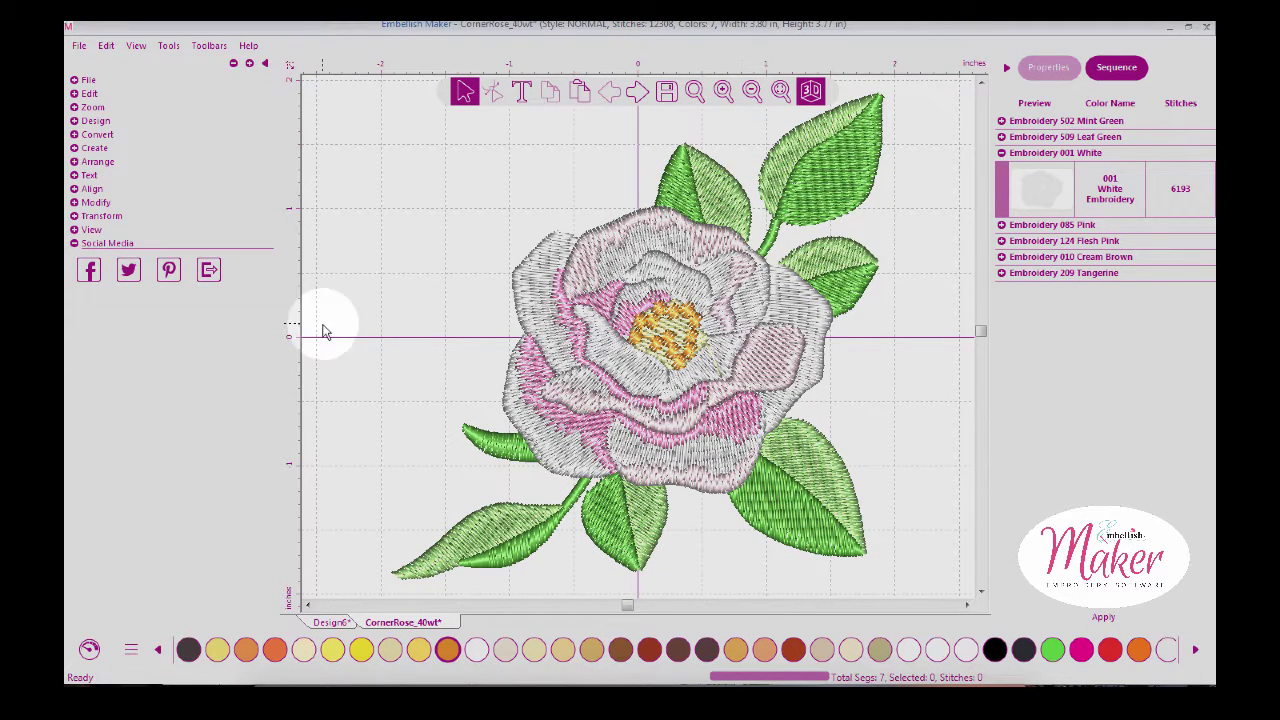
# Switch to Safari and scroll the Facebook profile to the new corner rose photo post
pyautogui.click(772, 678)
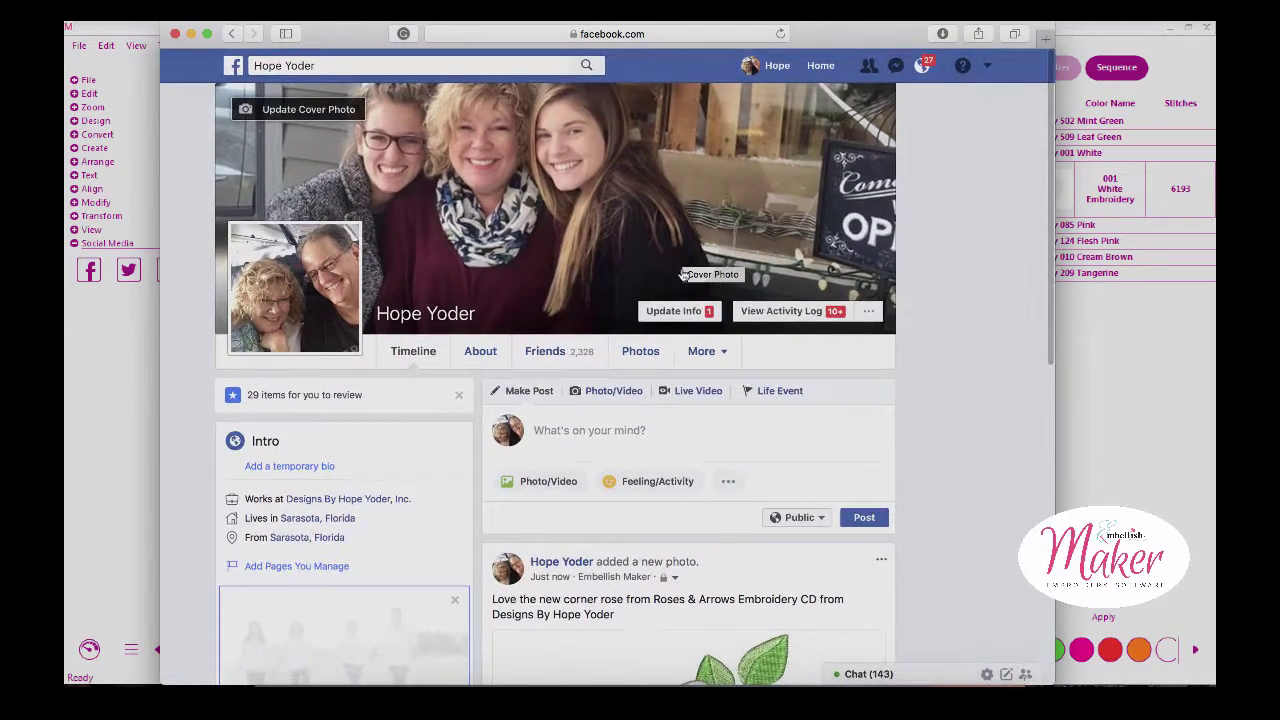
pyautogui.scroll(-2, 650, 445)
pyautogui.scroll(-5, 650, 445)
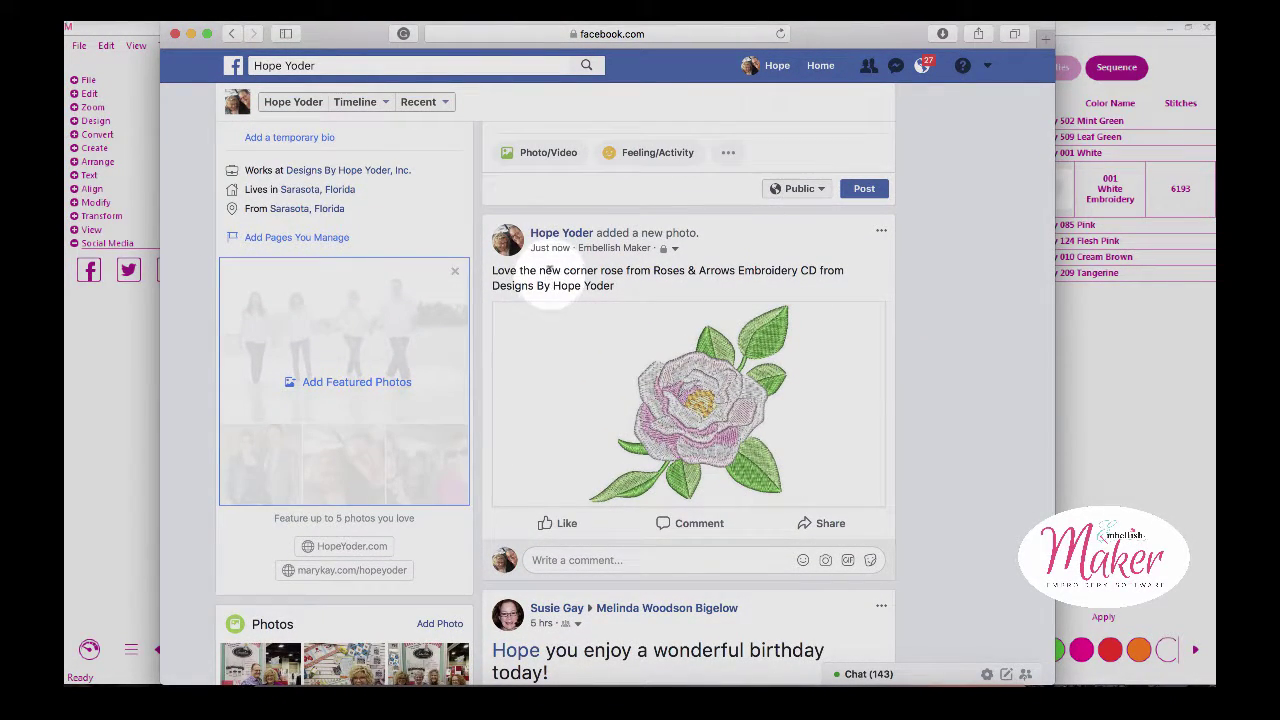
pyautogui.scroll(2, 520, 283)
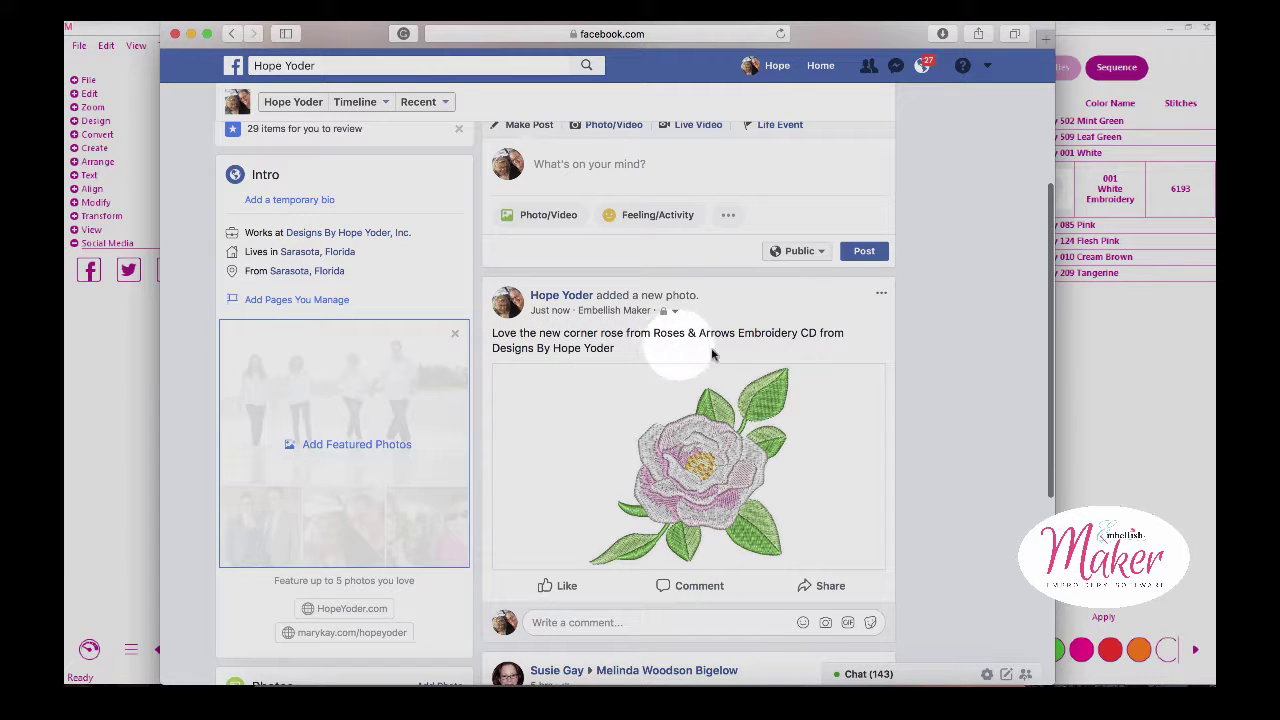
pyautogui.scroll(-1, 712, 515)
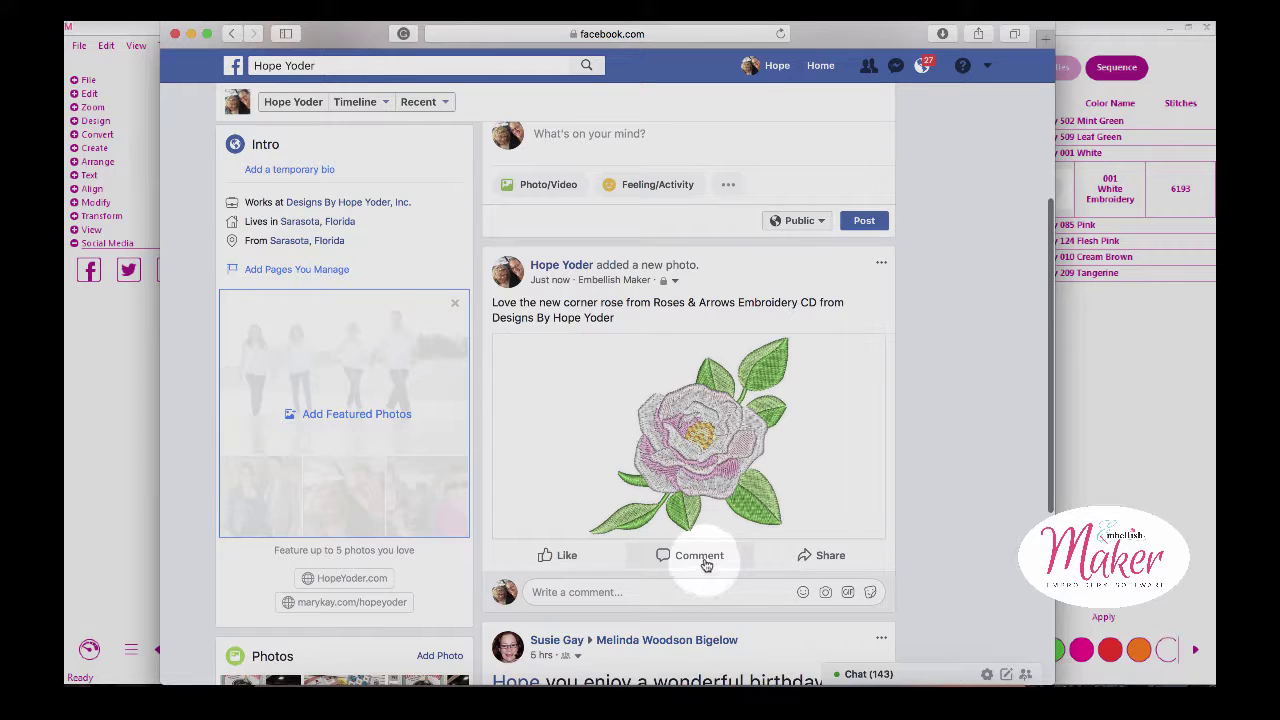
# Bring the Embellish Maker window with the 3D corner rose back to the front
pyautogui.click(1136, 444)
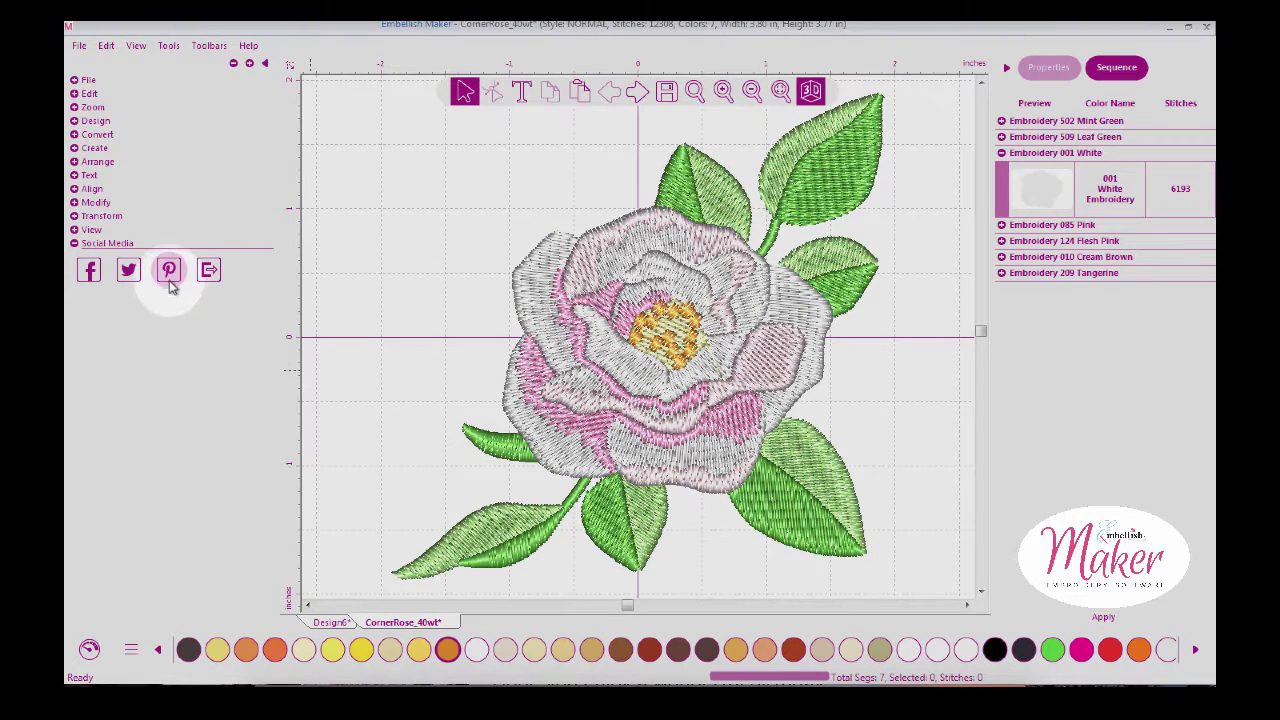